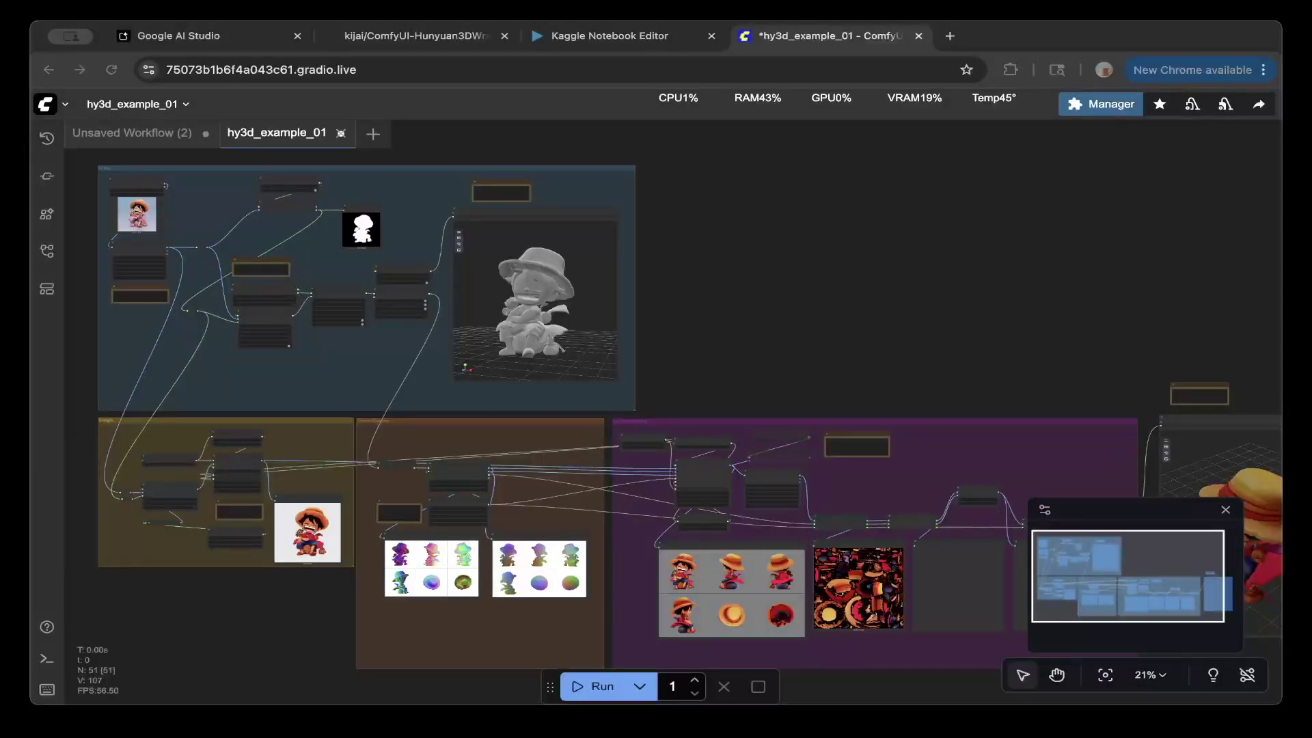
Step: Examine the hy3d_example_01 workflow, plus the node groups and textured 3D preview of the hy3d_multiview_example_02 workflow
drag(752, 287, 735, 330)
scroll(519, 337, down, 5)
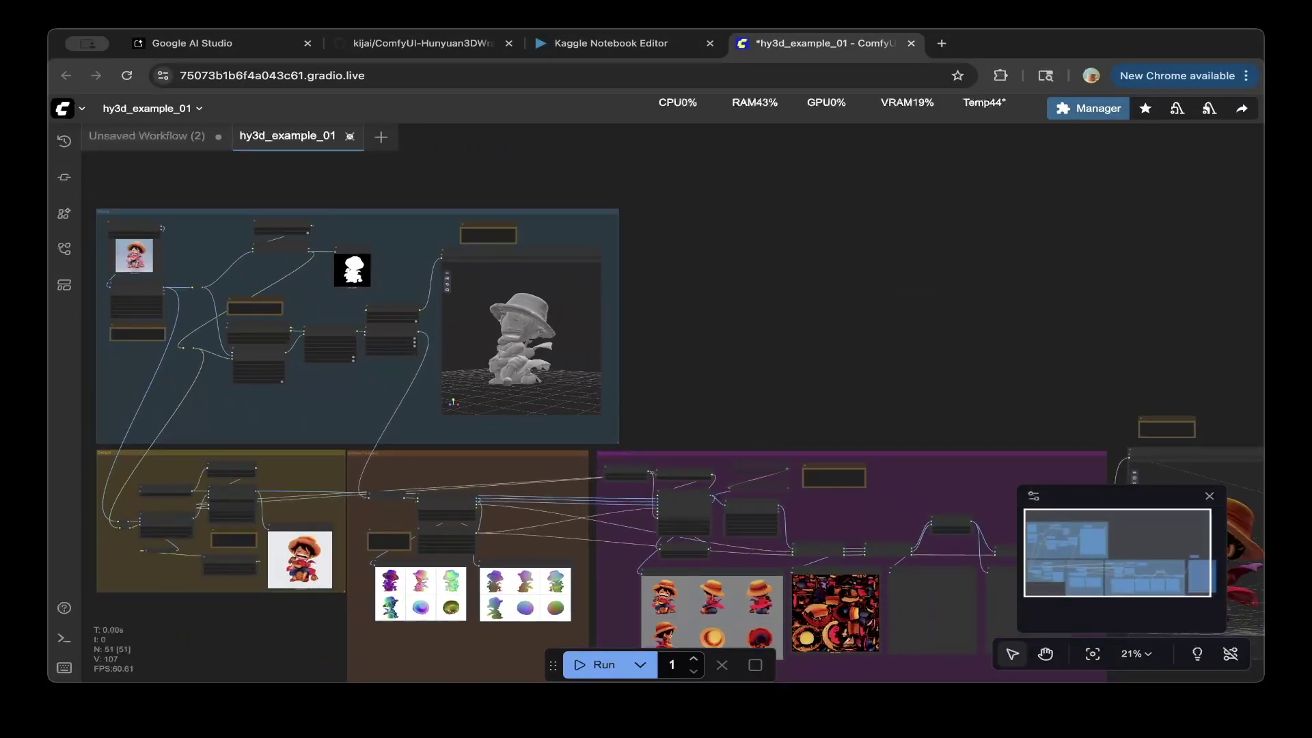
drag(888, 308, 546, 262)
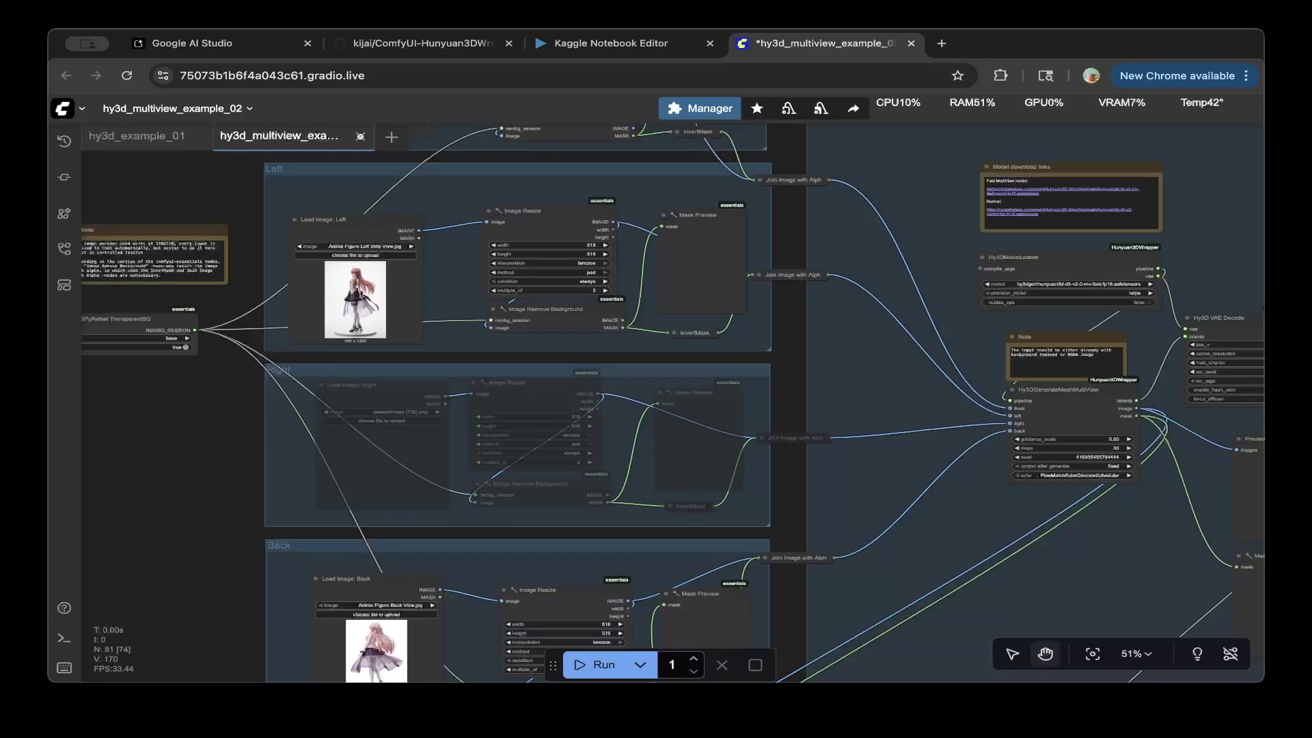
drag(601, 342, 598, 259)
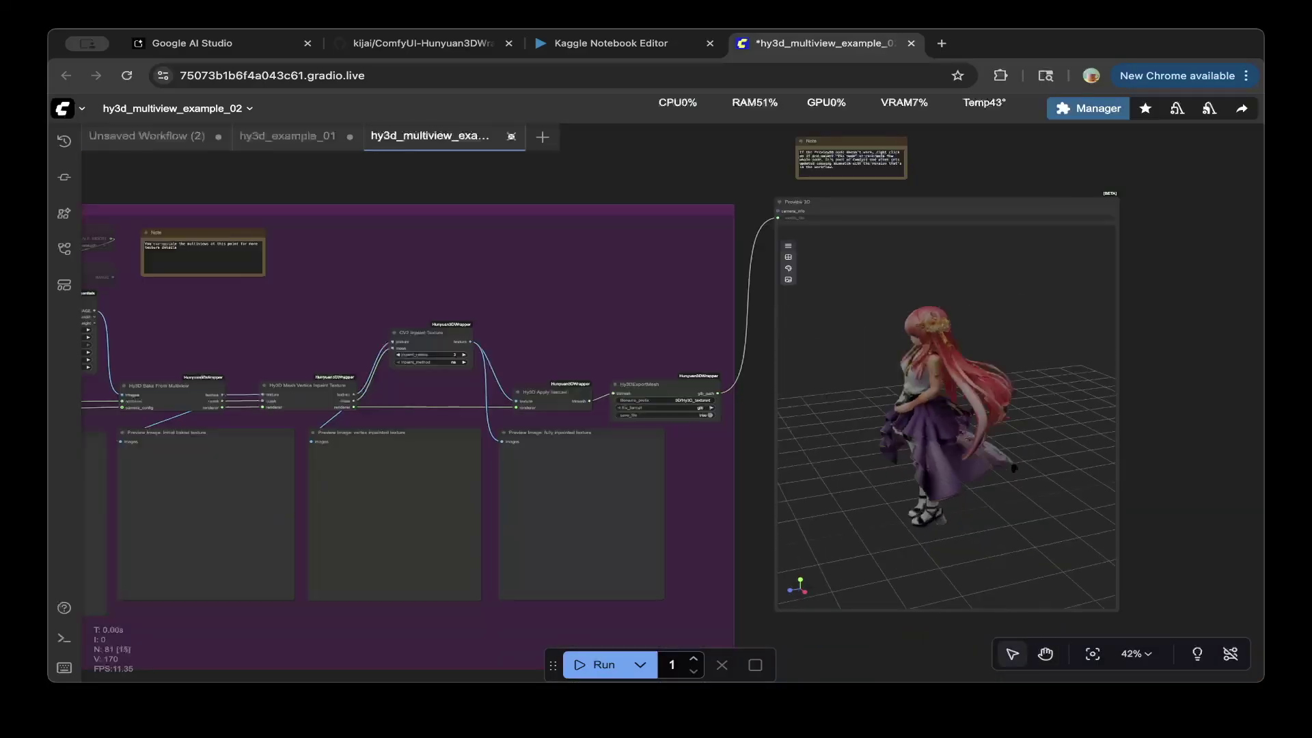
drag(1012, 424, 882, 423)
drag(478, 293, 1213, 595)
drag(957, 308, 1074, 429)
mouse_move(765, 301)
mouse_down()
mouse_move(840, 300)
mouse_move(765, 301)
mouse_up()
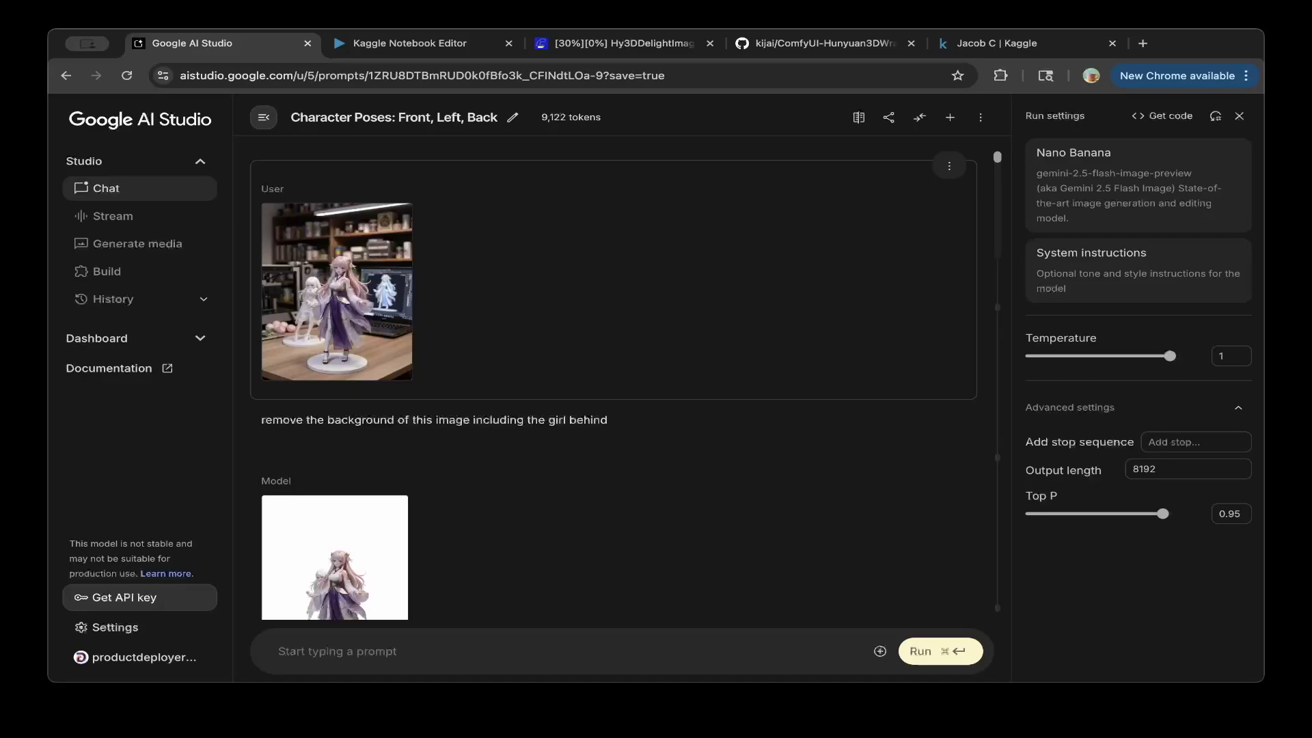
Step: In the Google AI Studio chat, review the prompts and images for removing the background and the small girl behind the figure
mouse_move(337, 292)
scroll(613, 335, down, 7)
scroll(613, 335, up, 7)
scroll(613, 335, down, 4)
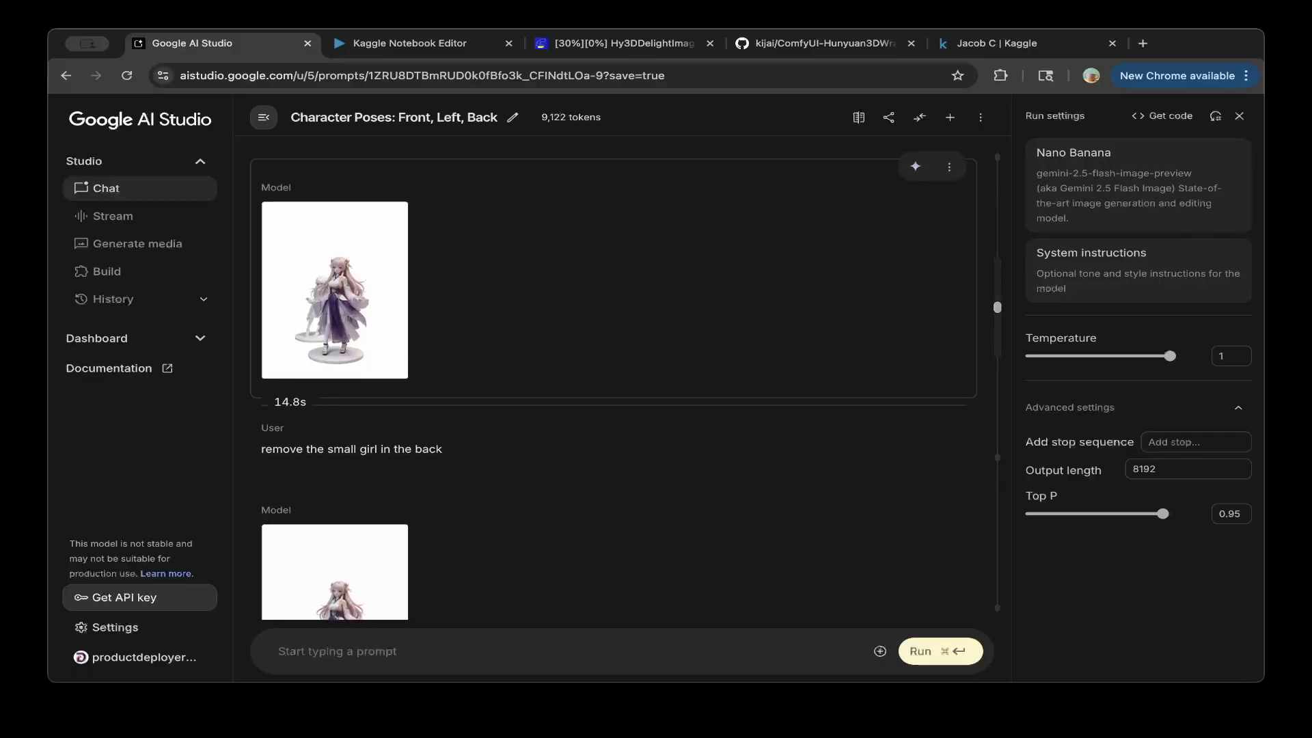
scroll(335, 307, up, 2)
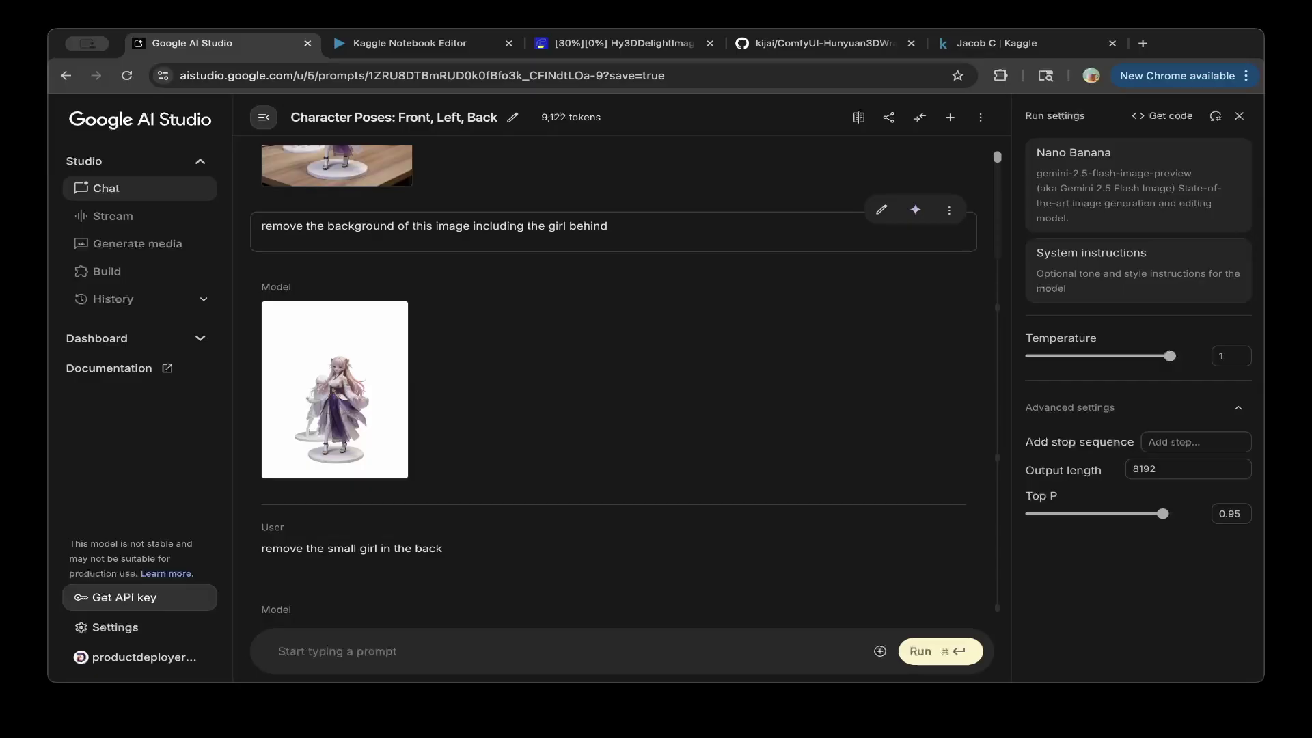
scroll(335, 390, down, 7)
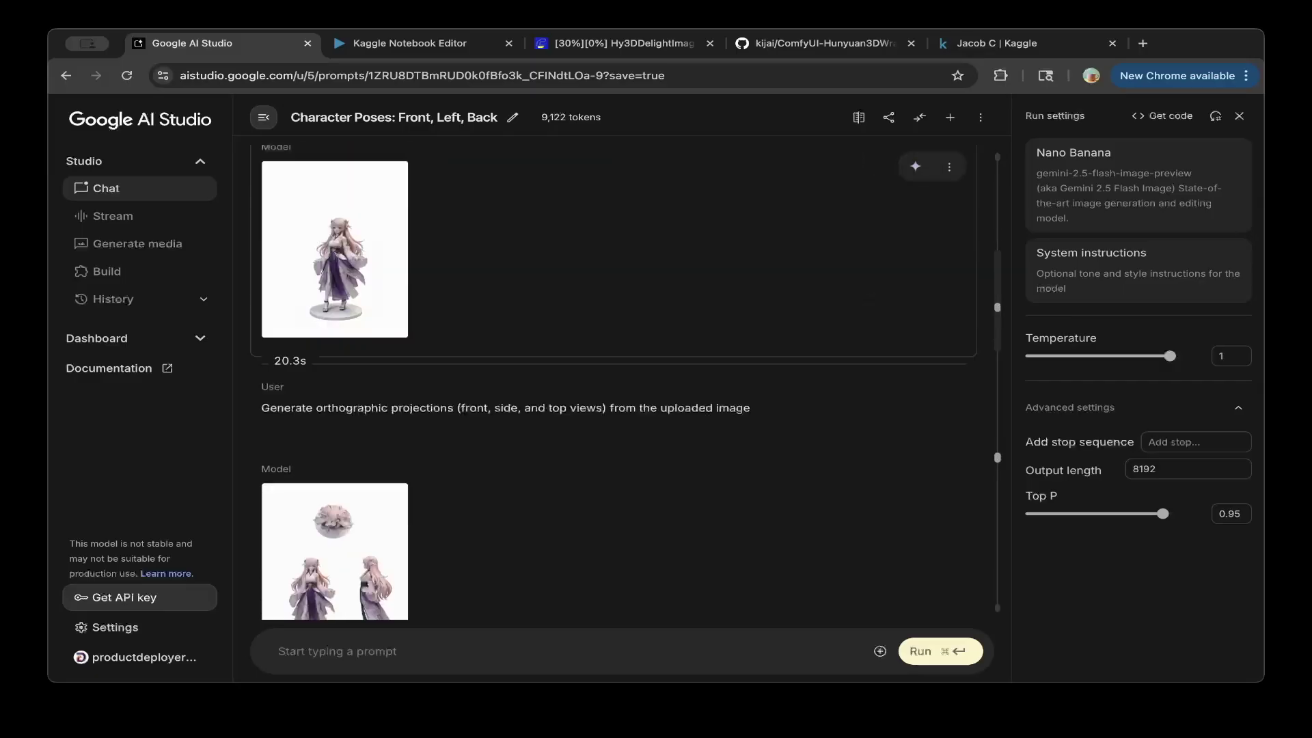
scroll(335, 273, up, 5)
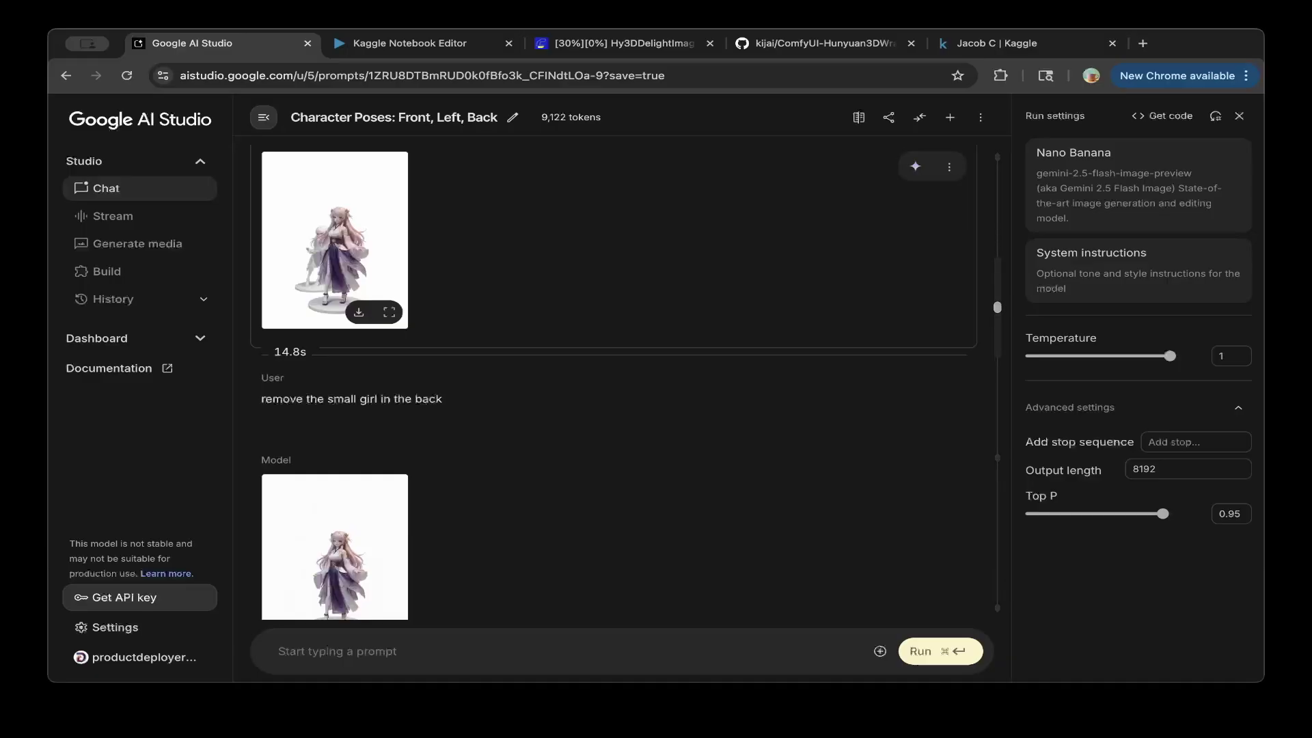
scroll(335, 410, down, 2)
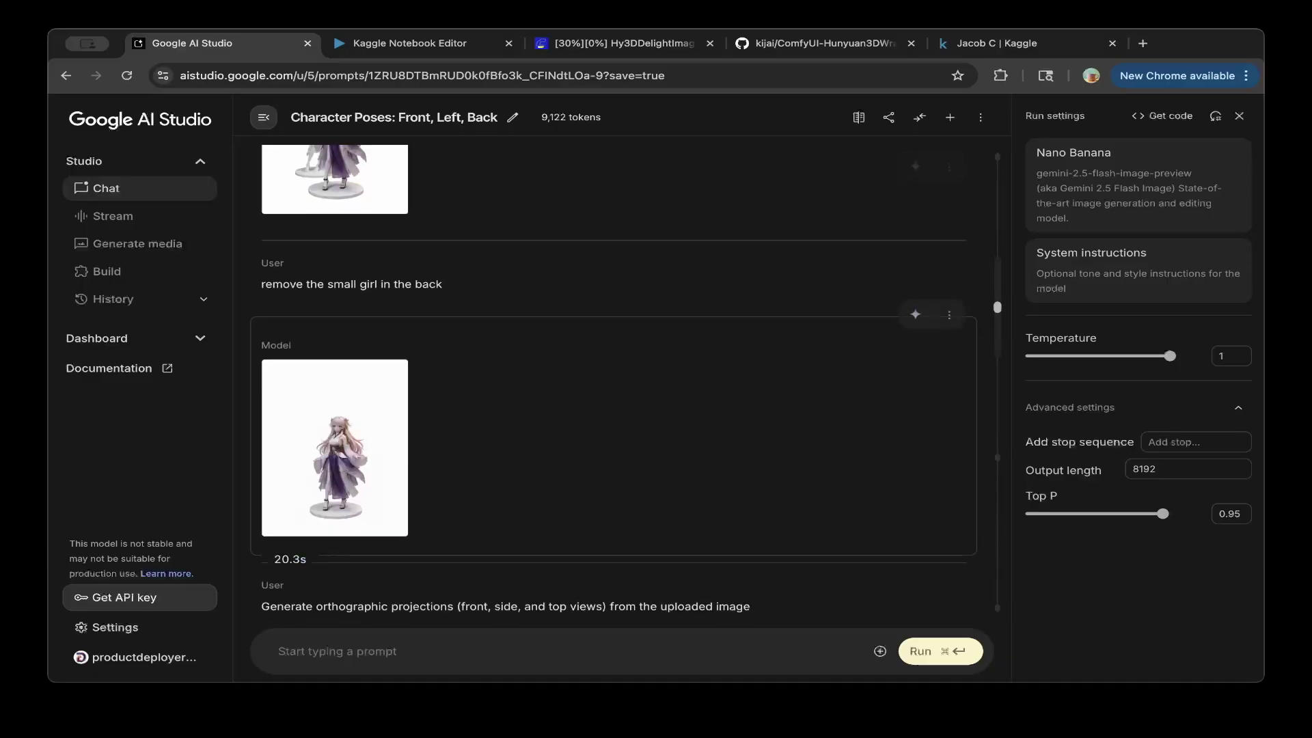
Step: Review the orthographic projection prompts and the separately generated front, side and back view images of the figure
scroll(335, 410, down, 5)
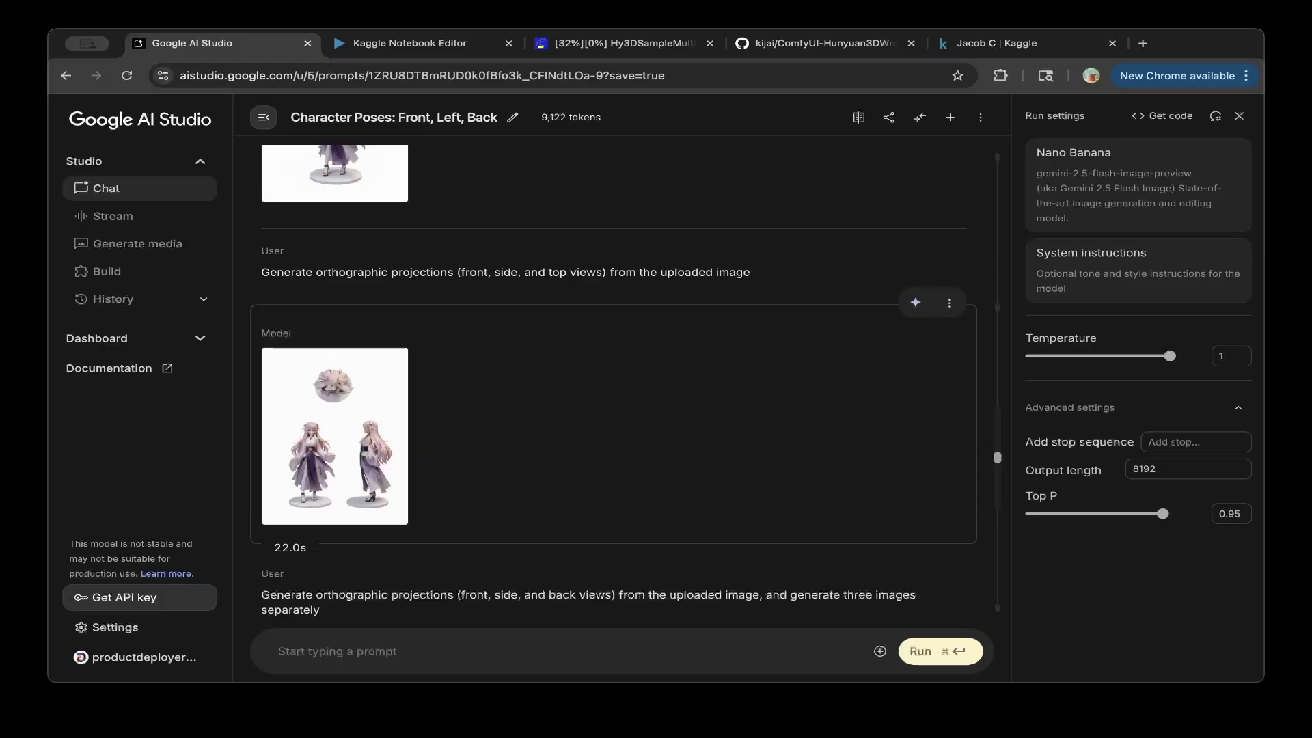
scroll(614, 380, down, 1)
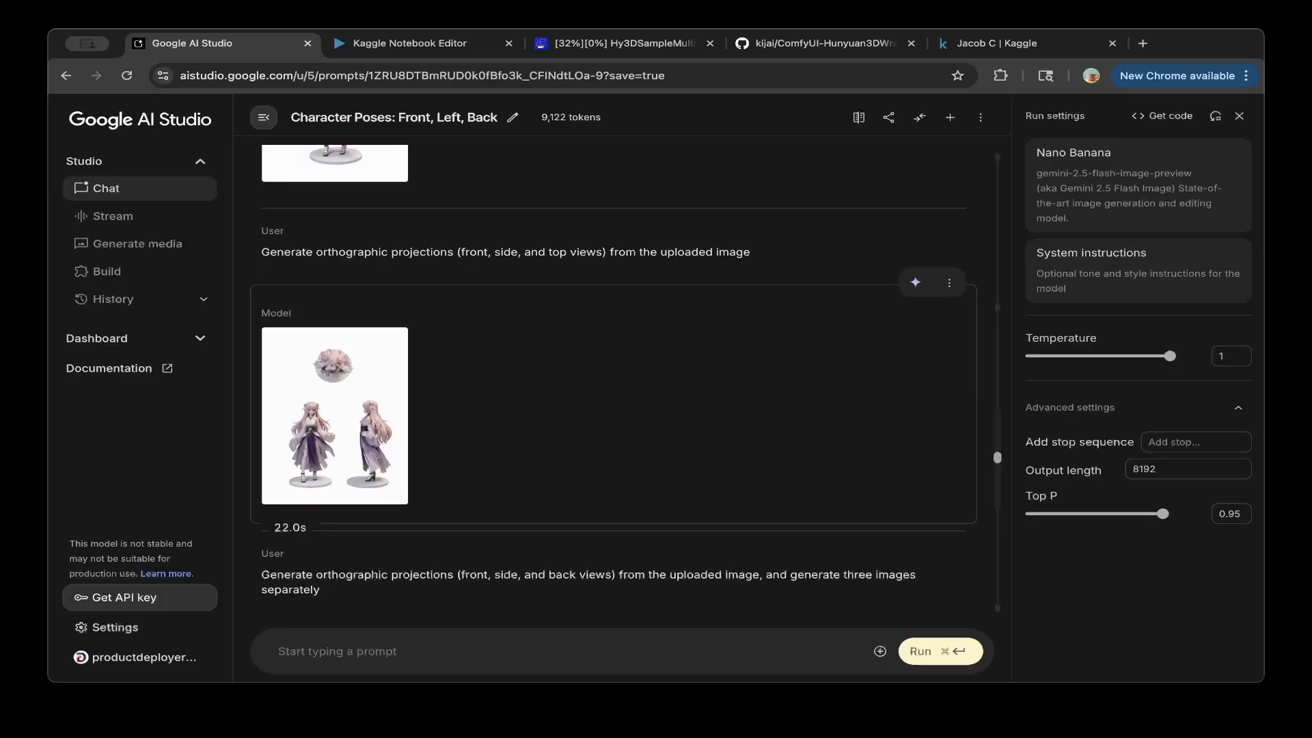
scroll(613, 380, down, 5)
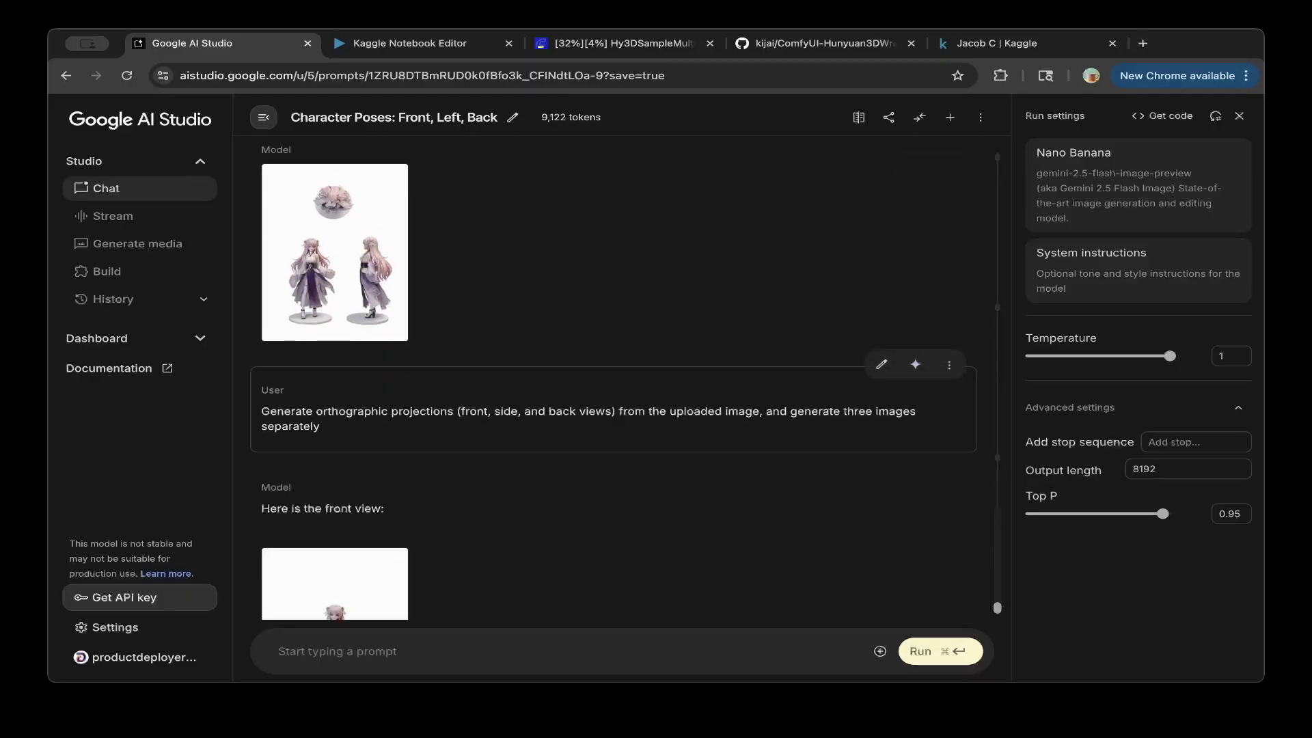
scroll(625, 382, down, 1)
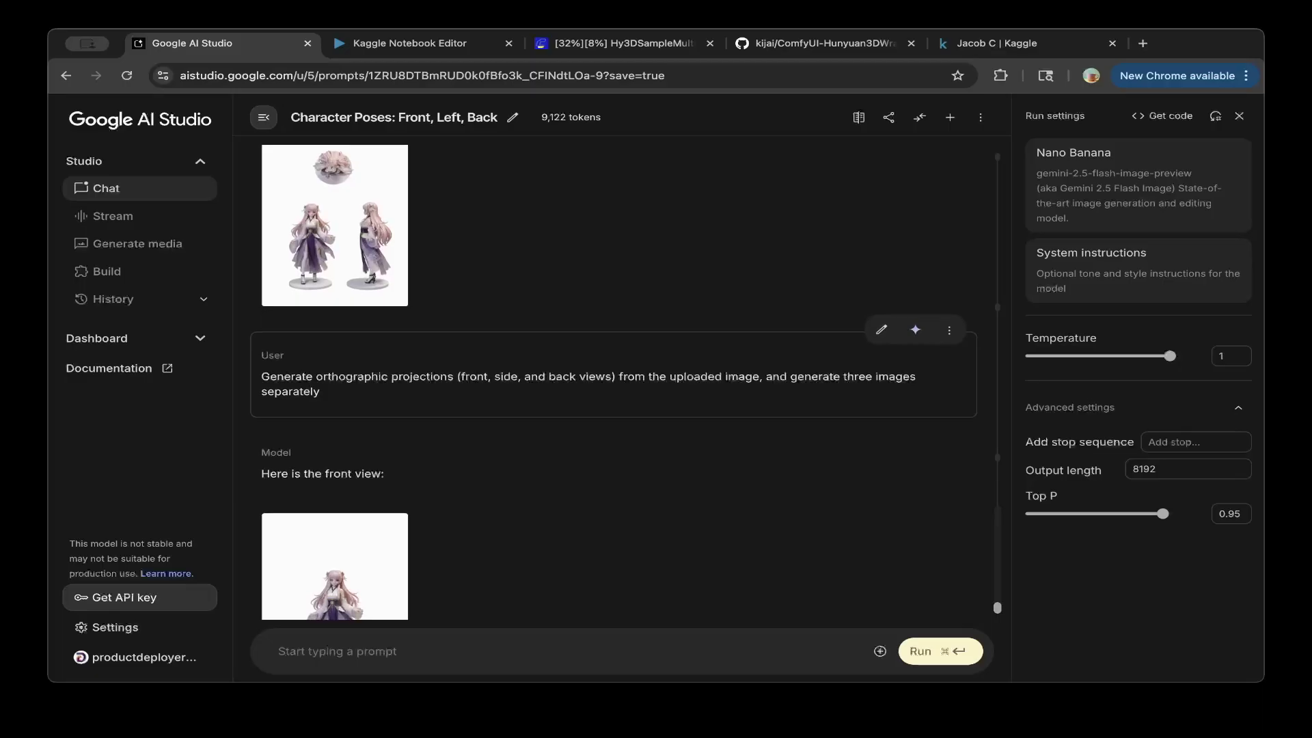
scroll(625, 382, down, 2)
scroll(625, 383, down, 1)
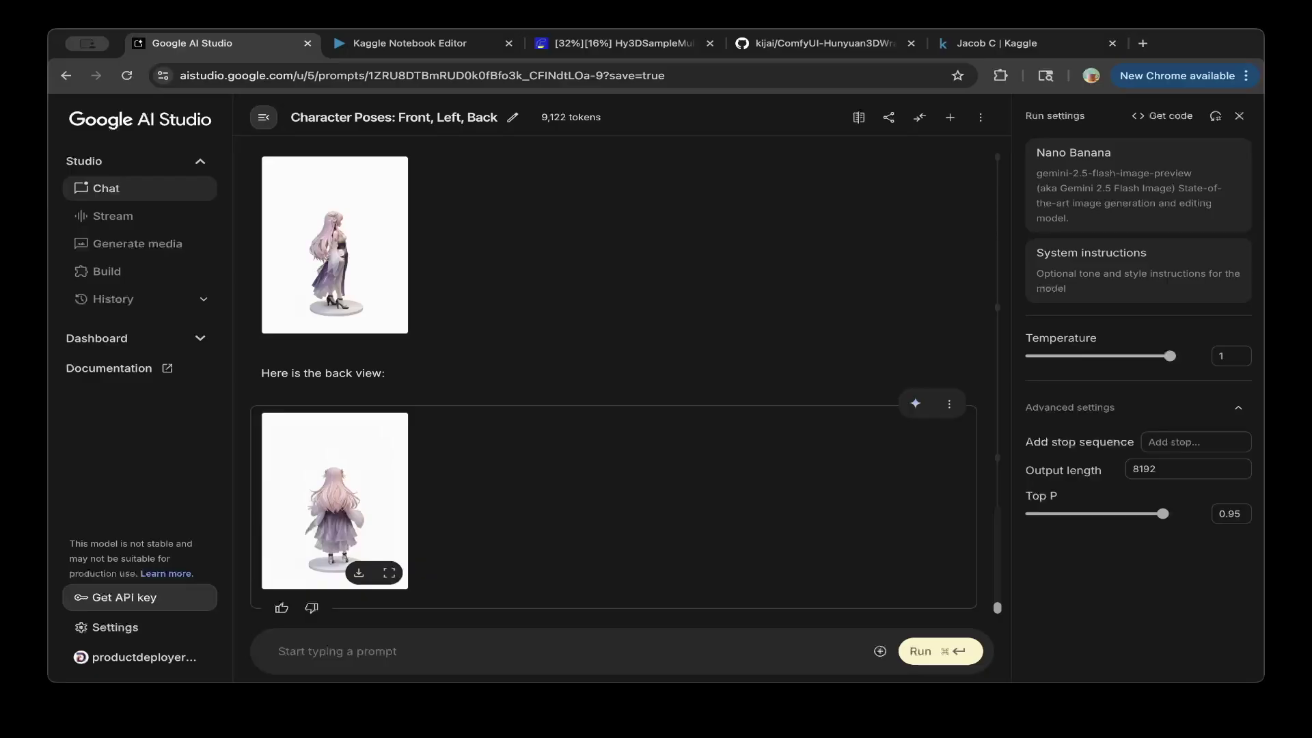
scroll(335, 424, up, 5)
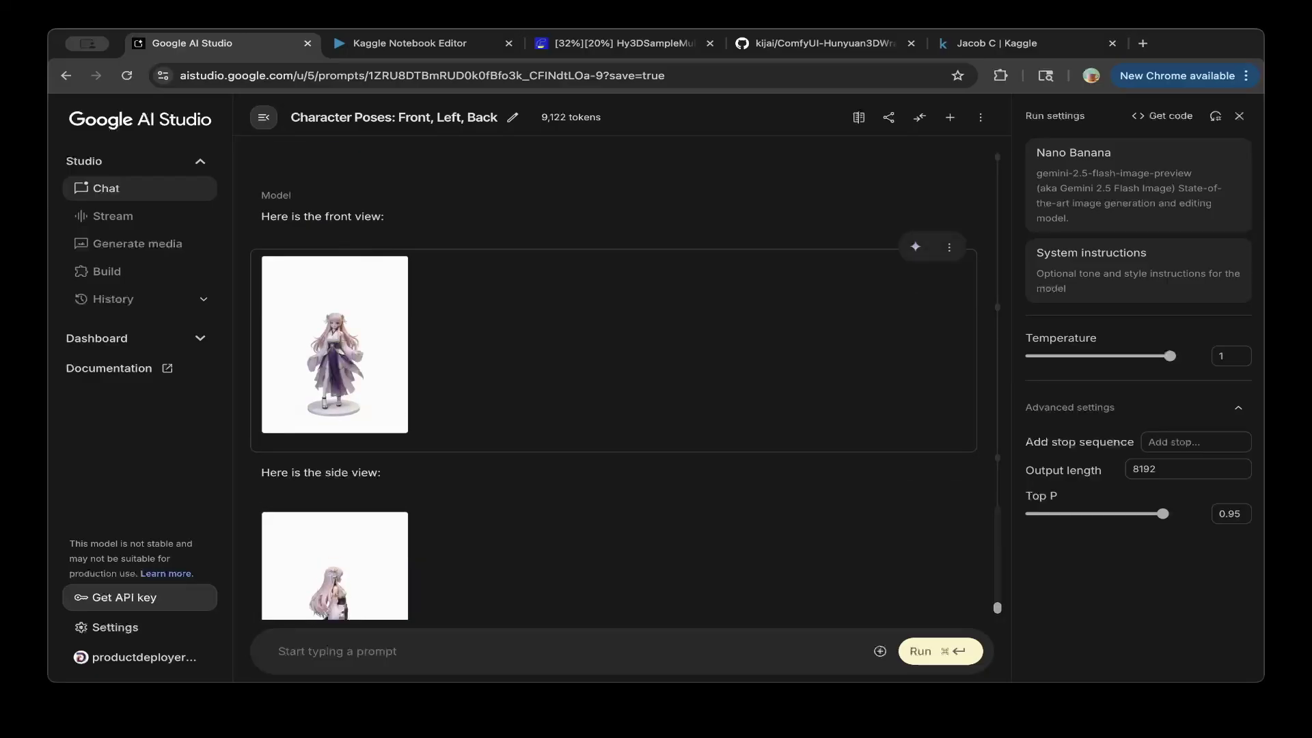
scroll(335, 383, down, 2)
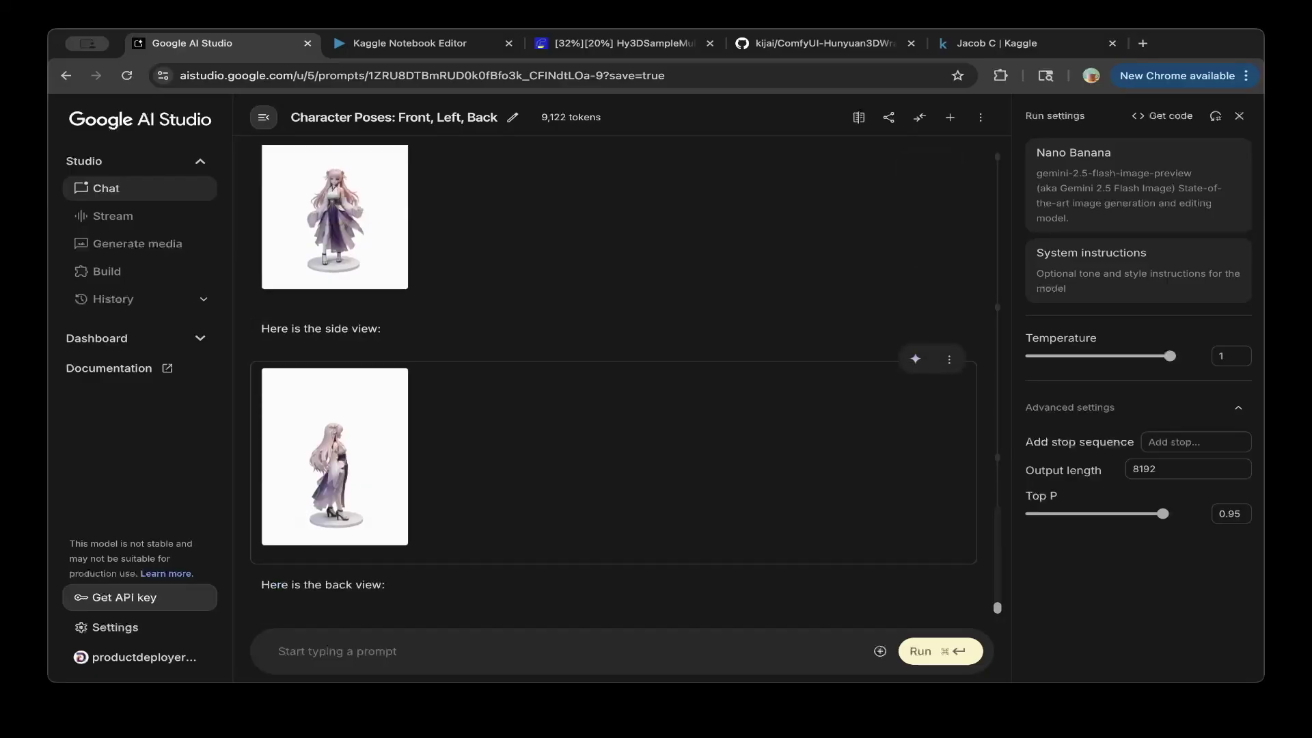
scroll(335, 328, up, 1)
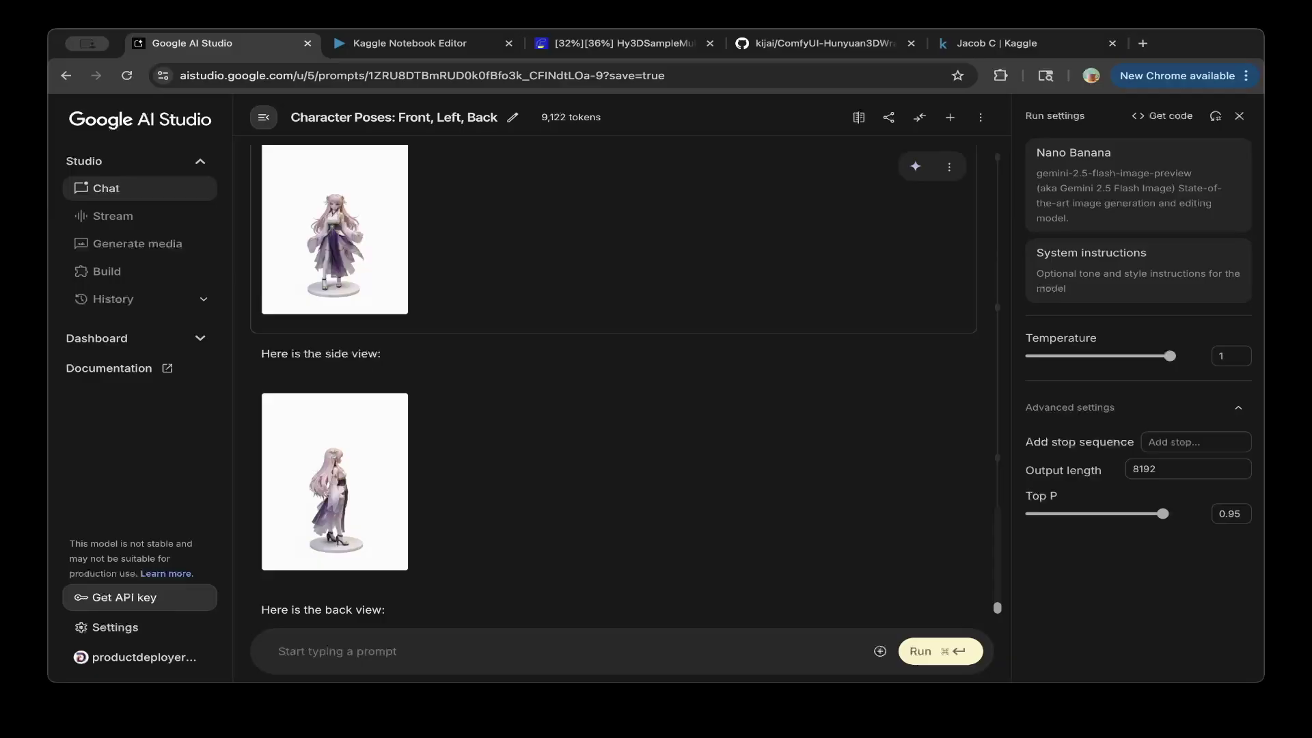
Step: Switch to the Kaggle notebook and look through its model sections for the Hunyuan3D diffusion model download cells
click(421, 43)
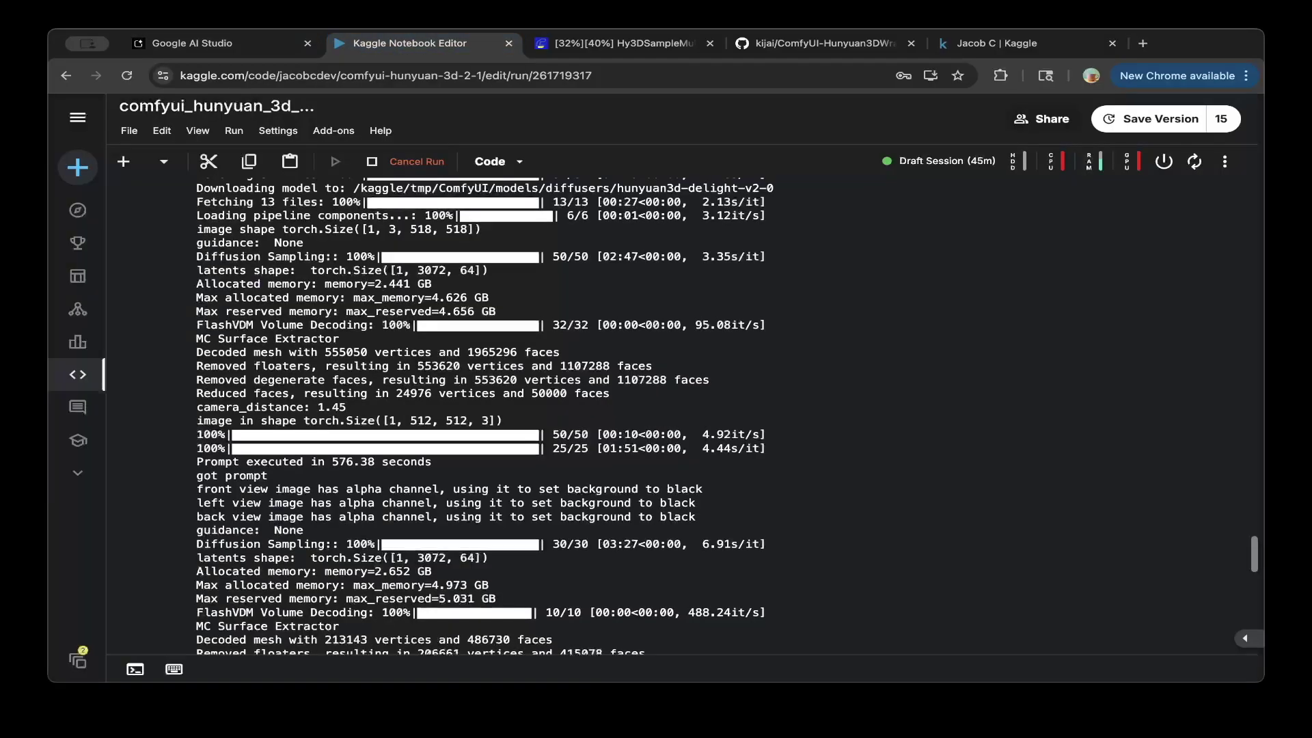
scroll(656, 410, up, 15)
scroll(656, 410, up, 15)
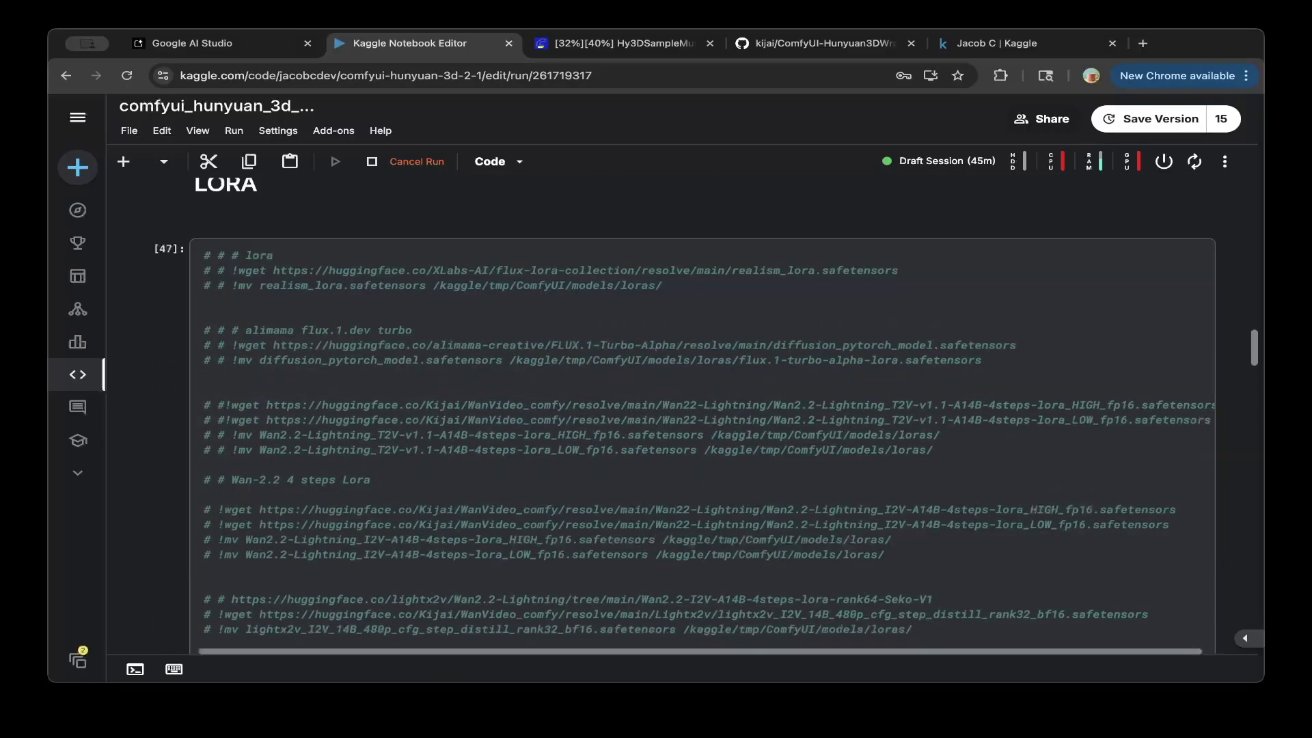
scroll(656, 410, up, 10)
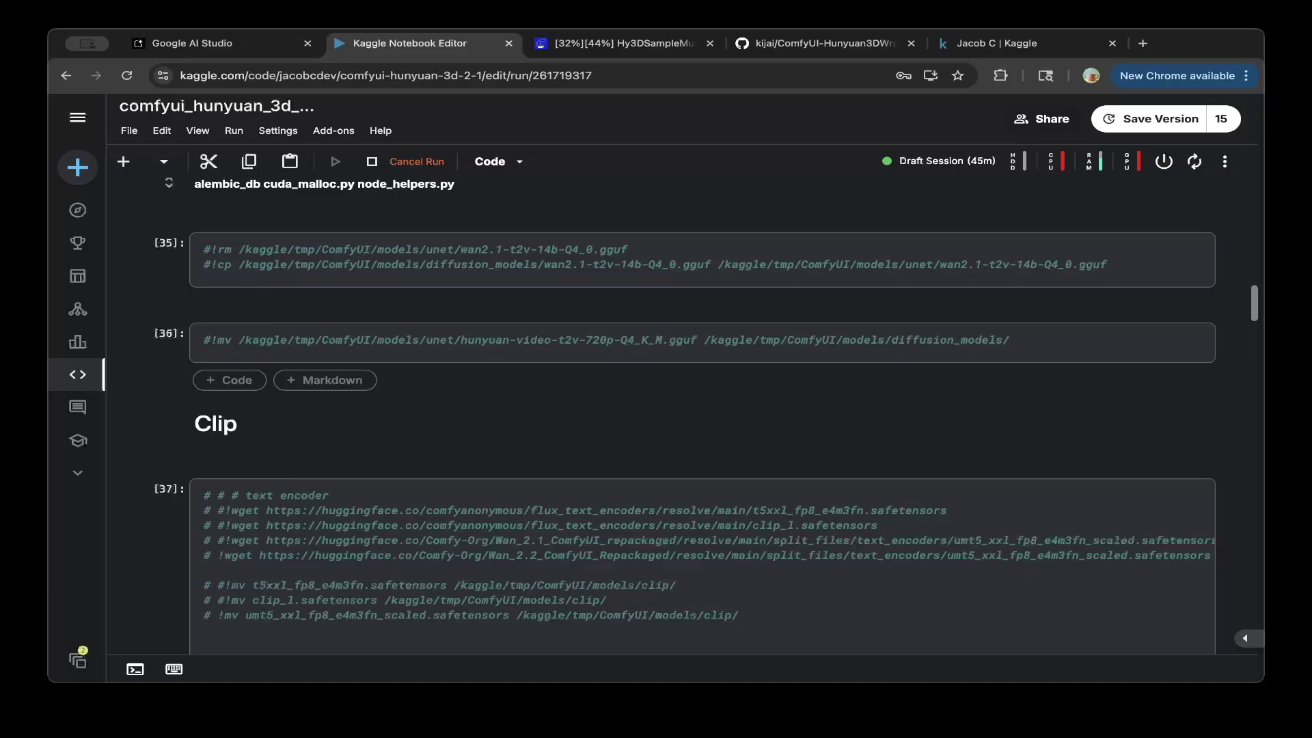
scroll(656, 410, down, 10)
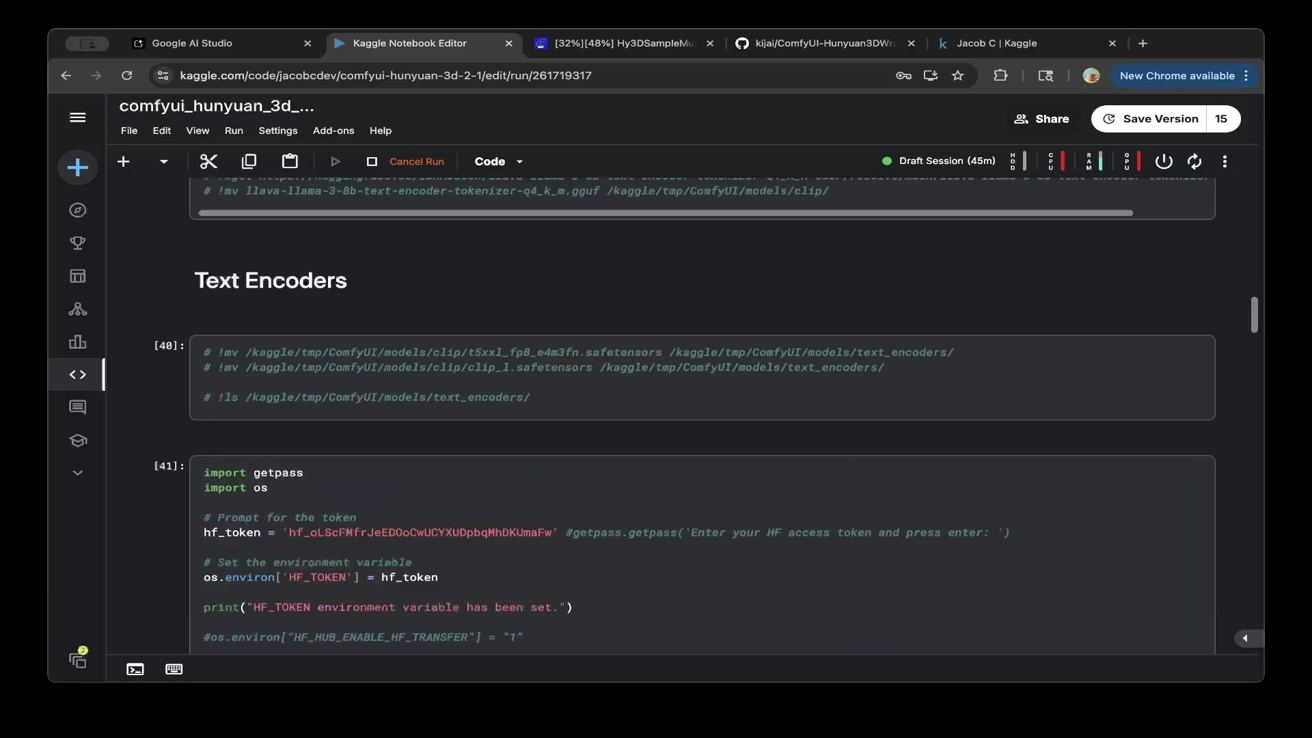
scroll(677, 543, up, 4)
scroll(677, 544, down, 20)
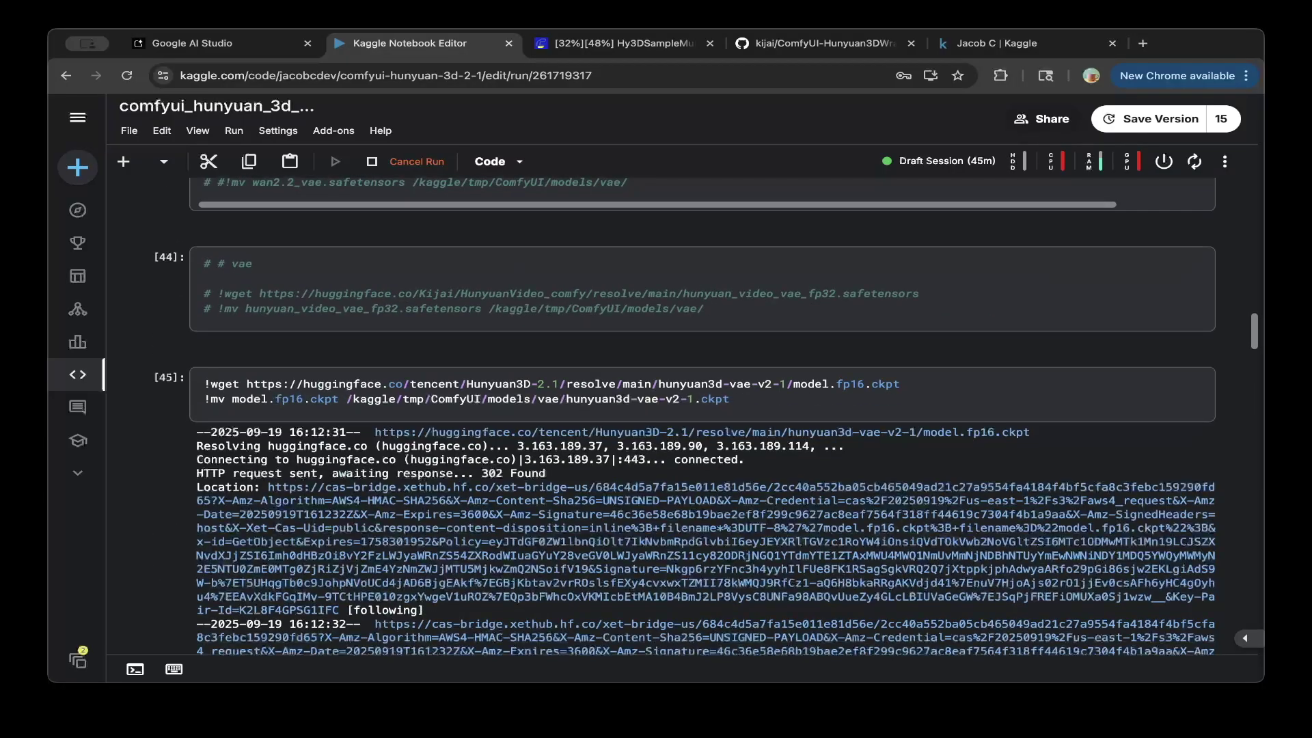
scroll(677, 543, up, 8)
scroll(702, 417, up, 4)
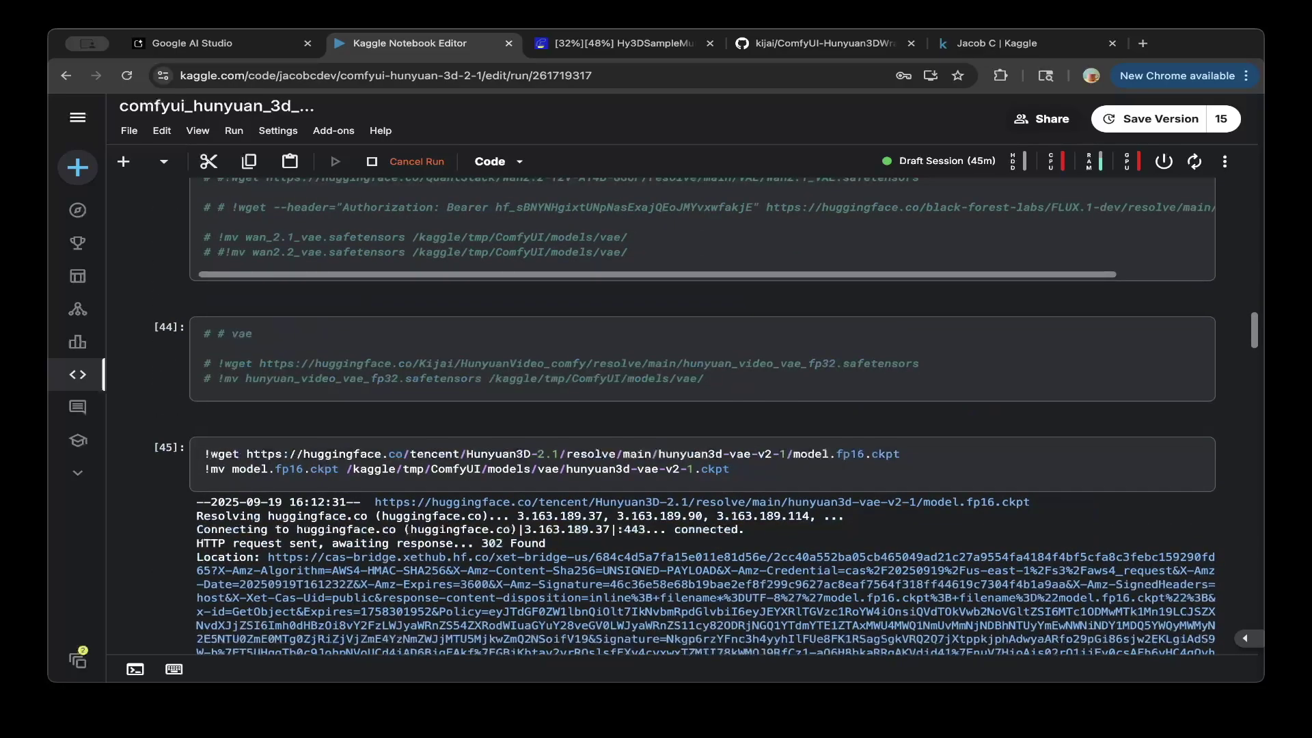
scroll(683, 410, up, 10)
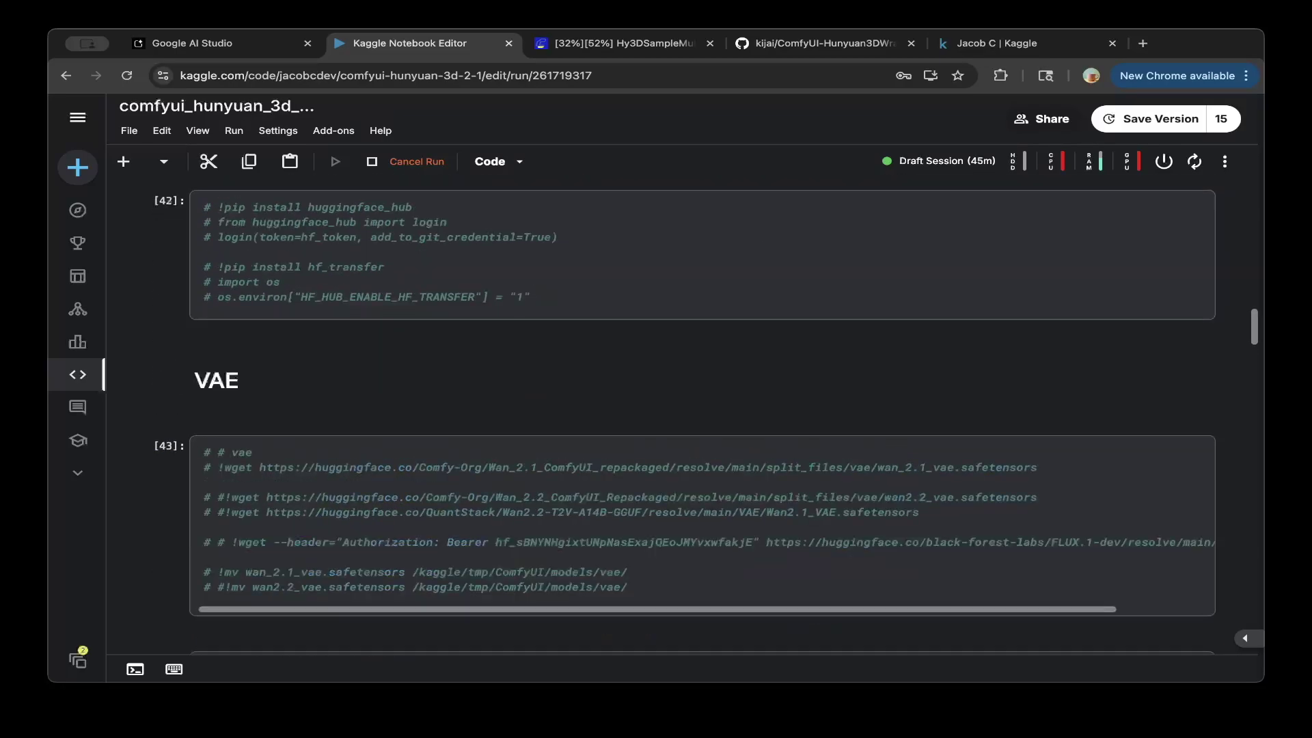
scroll(467, 581, up, 10)
scroll(468, 580, down, 10)
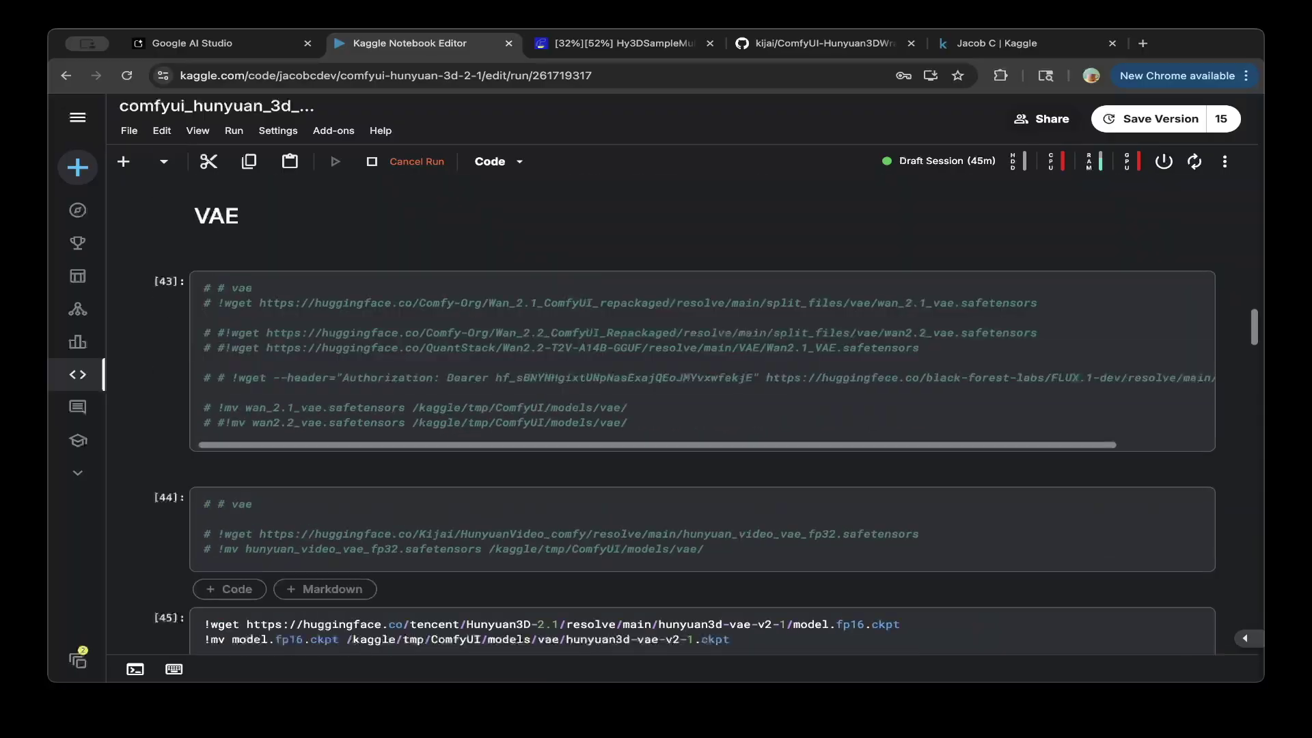
scroll(468, 581, up, 3)
scroll(467, 580, down, 15)
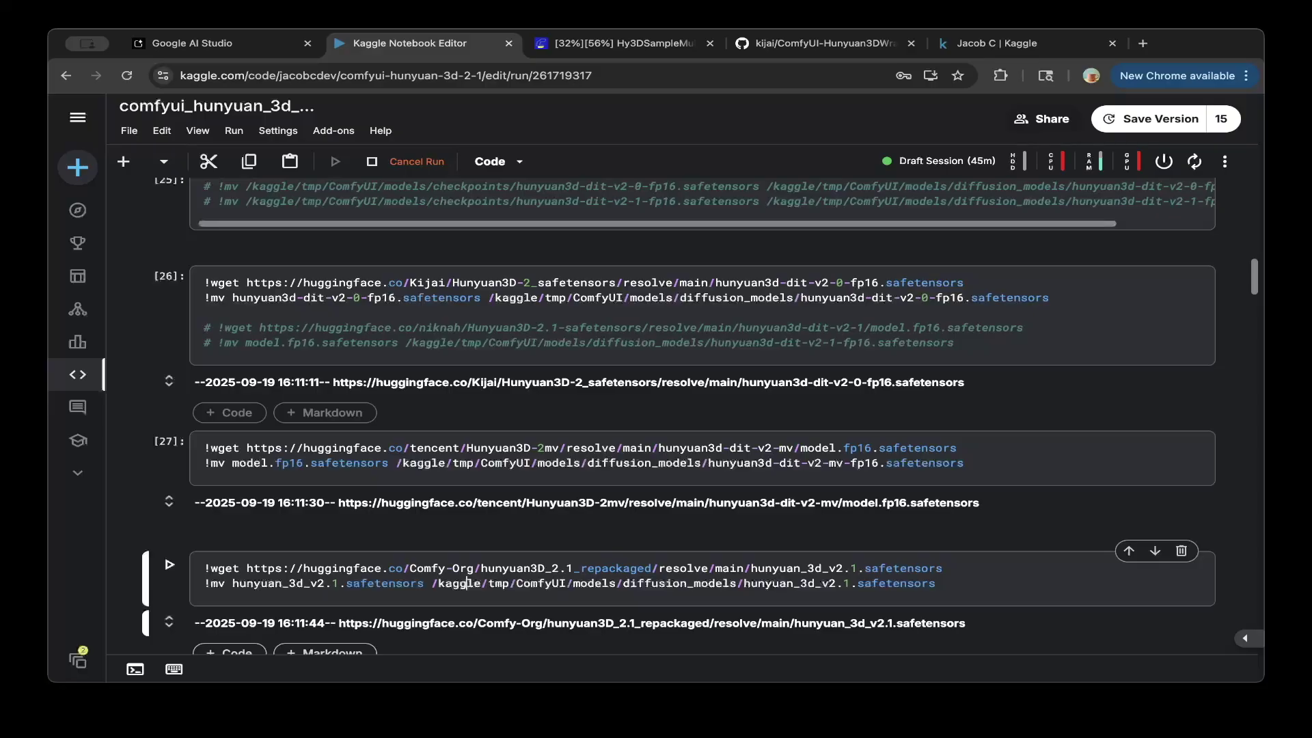
scroll(678, 416, up, 1)
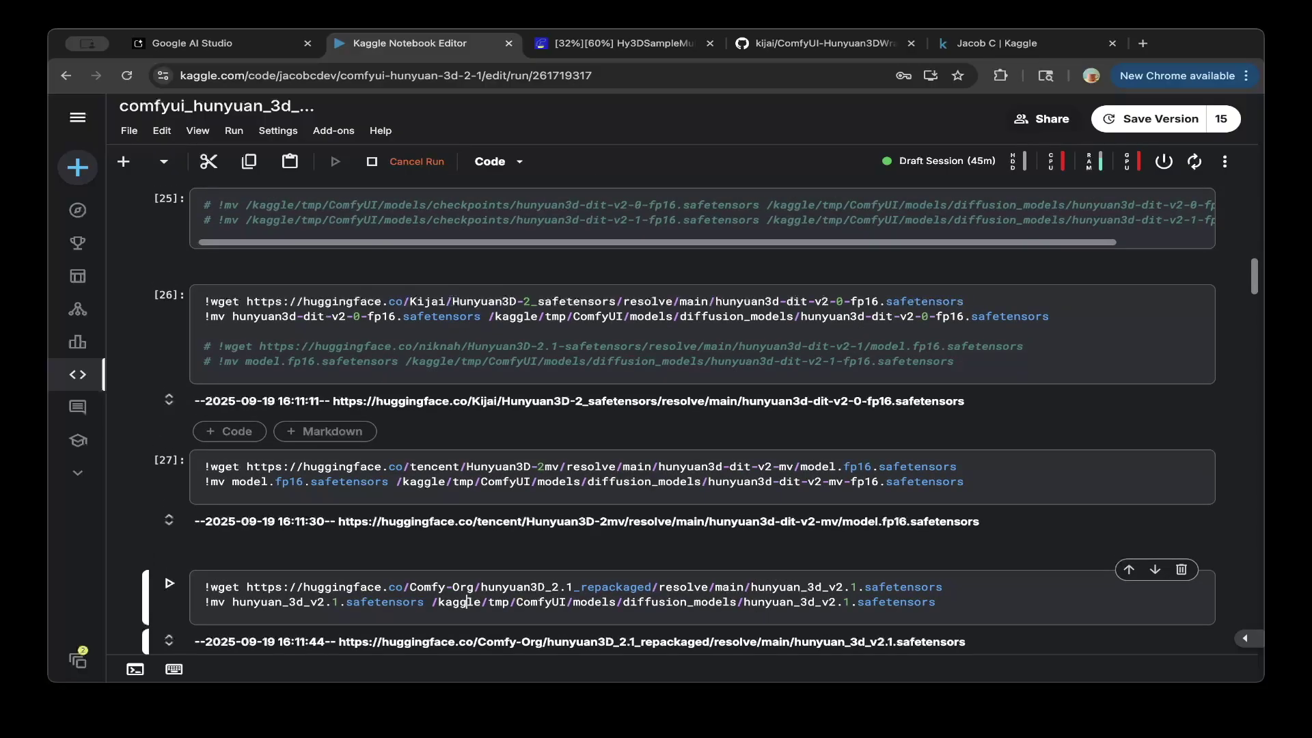
Step: Examine the diffusion_models destination path in the Hunyuan3D-2 cell and the source and target file names in the Hunyuan3D-2mv cell
drag(1052, 316, 681, 316)
key(Escape)
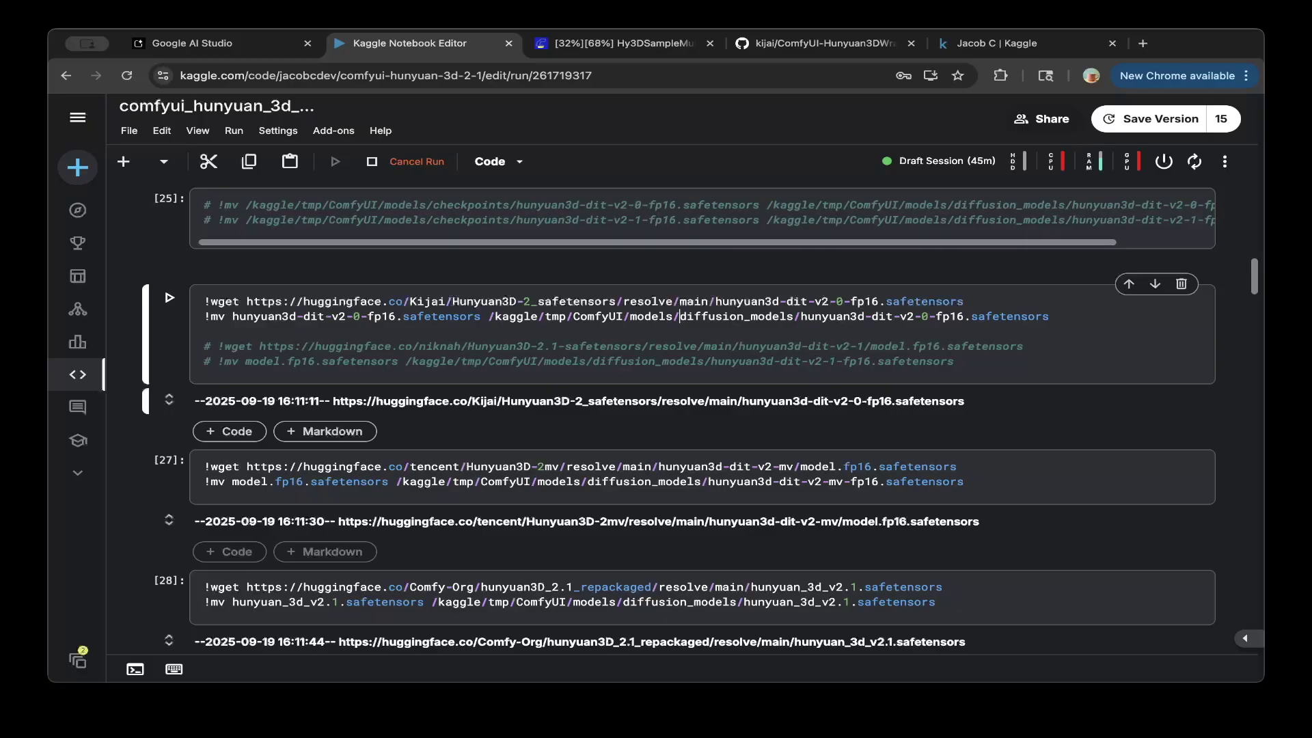
click(822, 466)
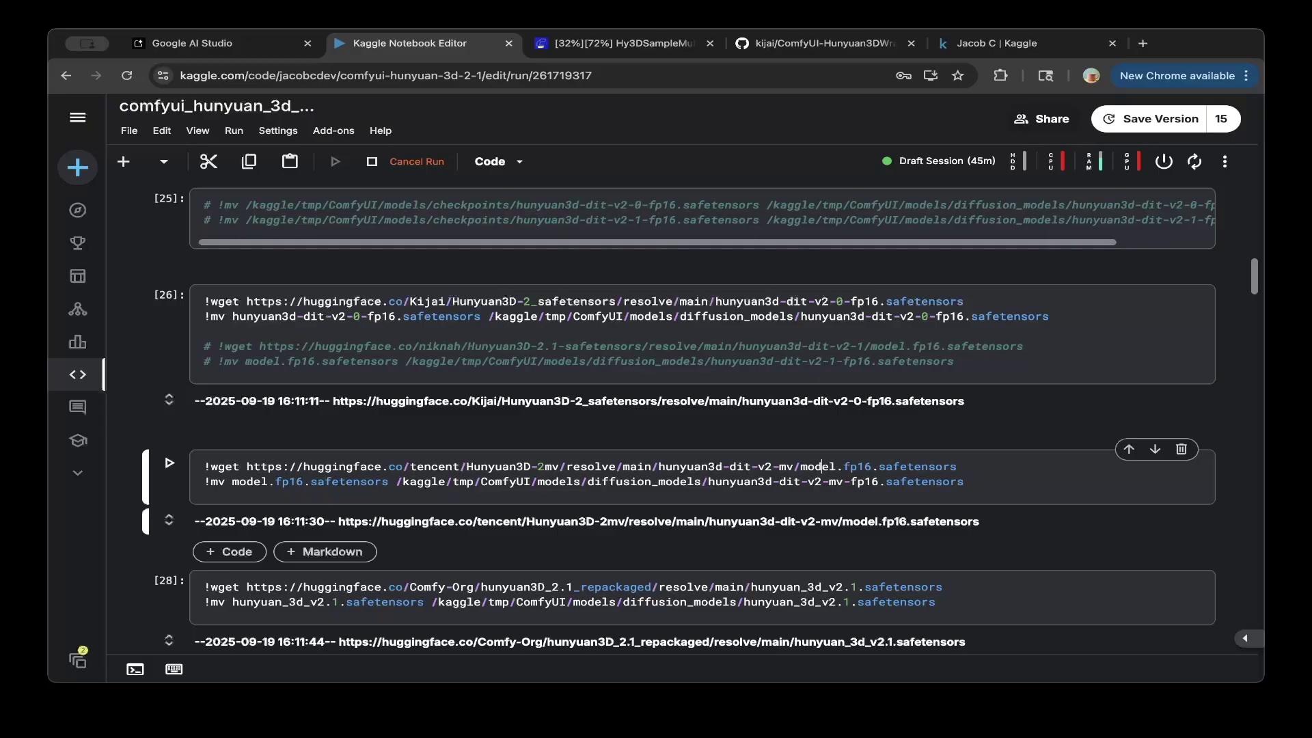
drag(779, 466, 800, 466)
click(800, 466)
drag(708, 482, 964, 481)
click(963, 481)
drag(964, 482, 715, 481)
click(716, 481)
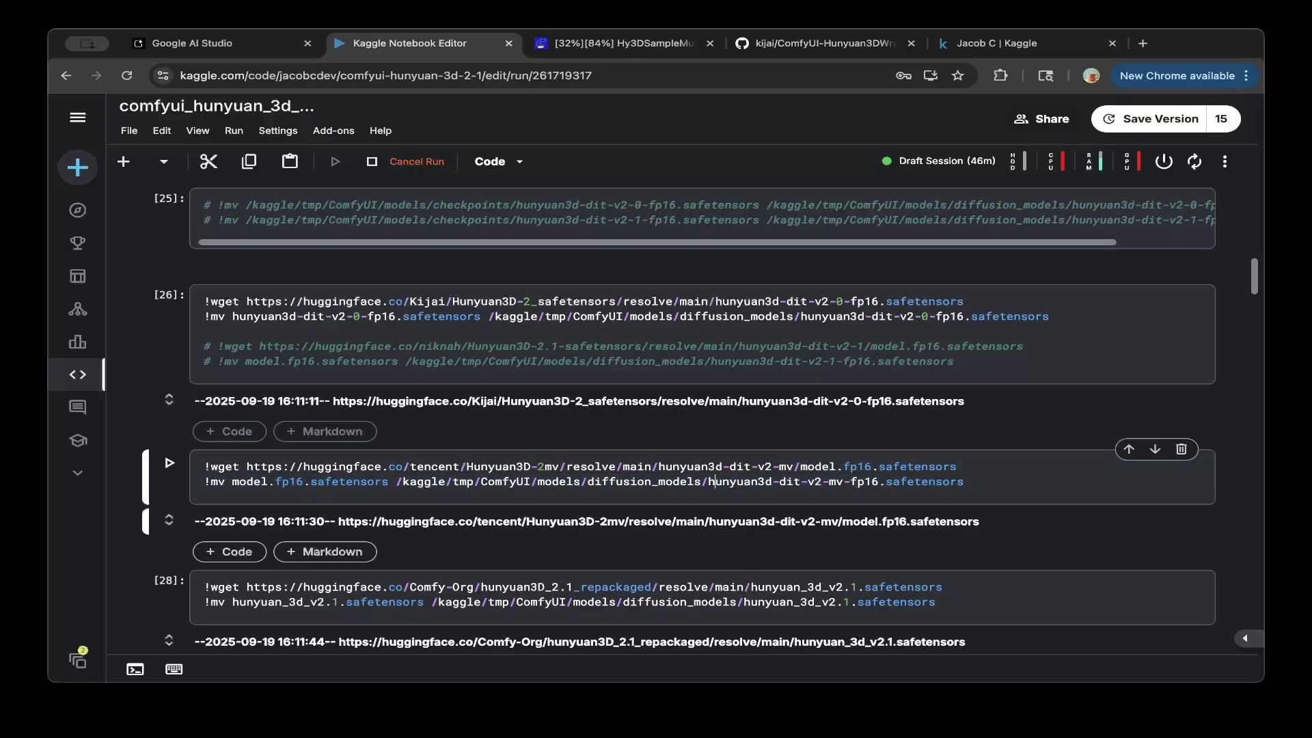
Step: Examine the hunyuan3d-dit-v2-0-fp16.safetensors file name in the Hunyuan3D-2 download command and review the neighbouring model download cells
drag(716, 302, 963, 302)
click(963, 301)
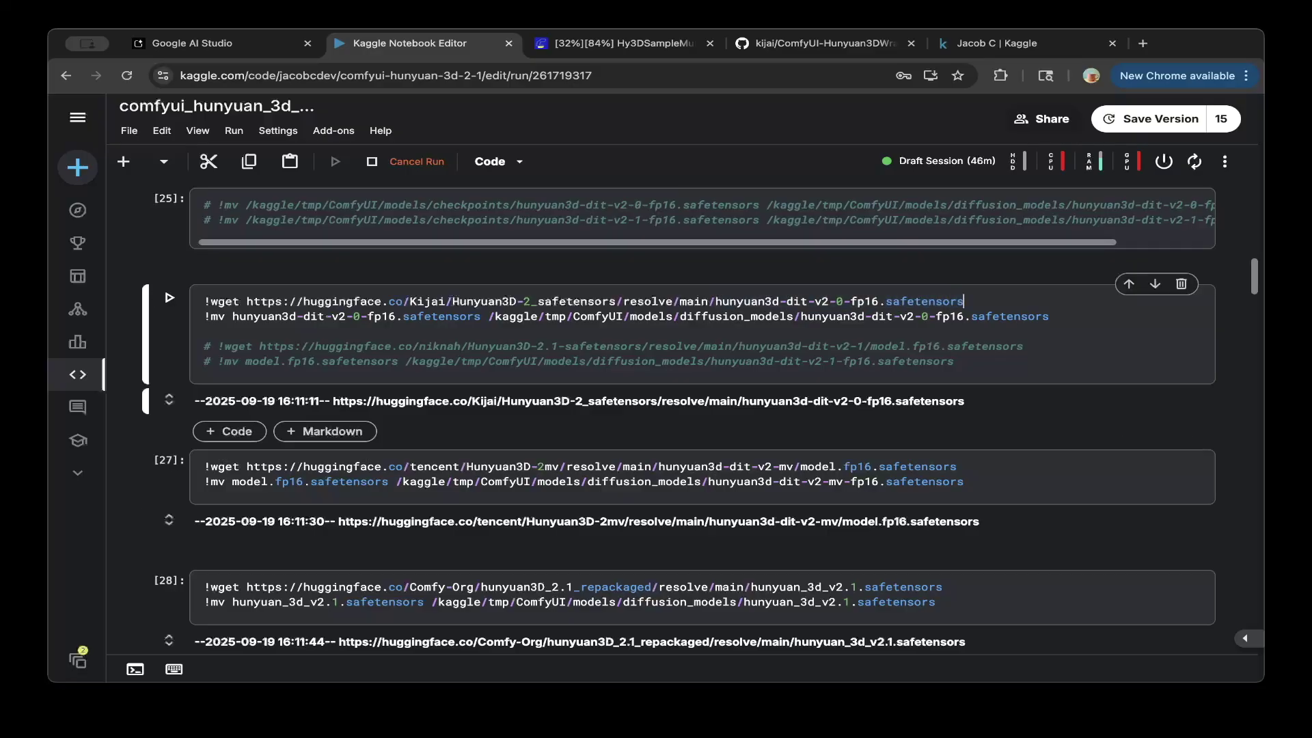
drag(716, 301, 963, 302)
click(963, 301)
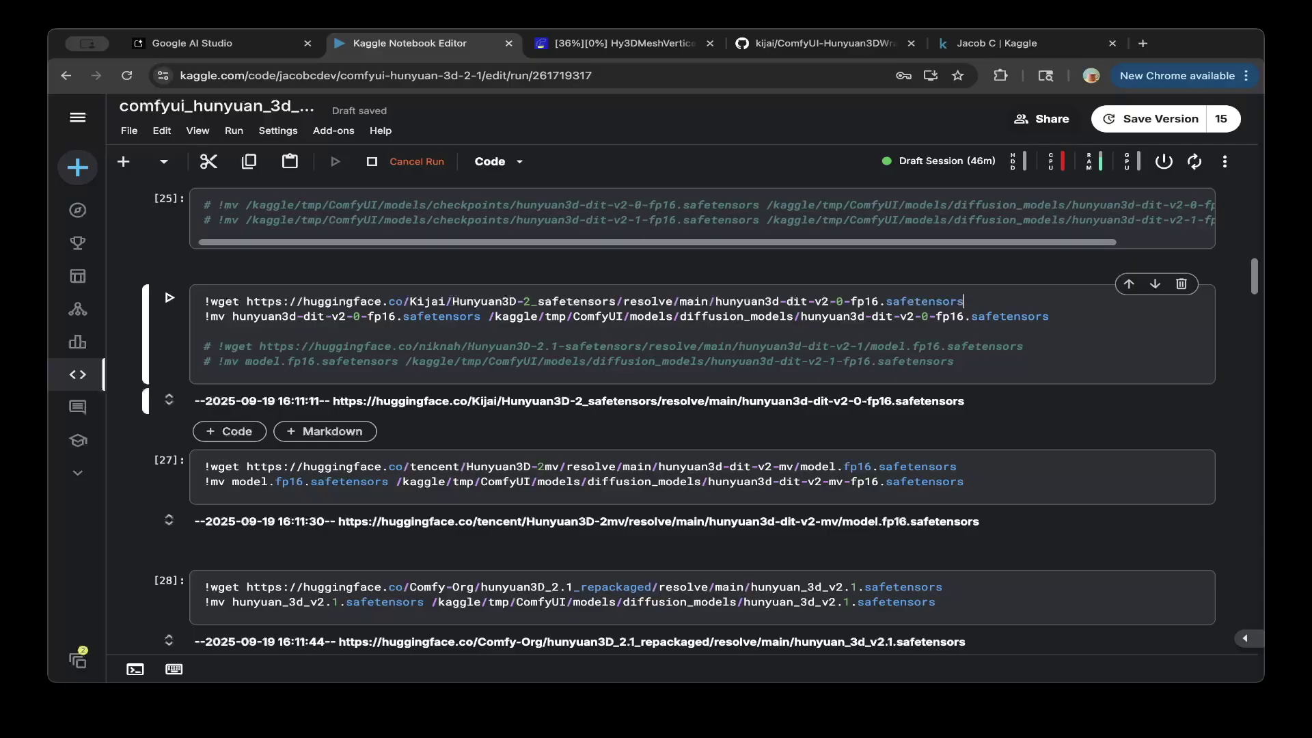
drag(815, 301, 964, 301)
click(963, 301)
scroll(702, 413, down, 1)
scroll(678, 413, down, 1)
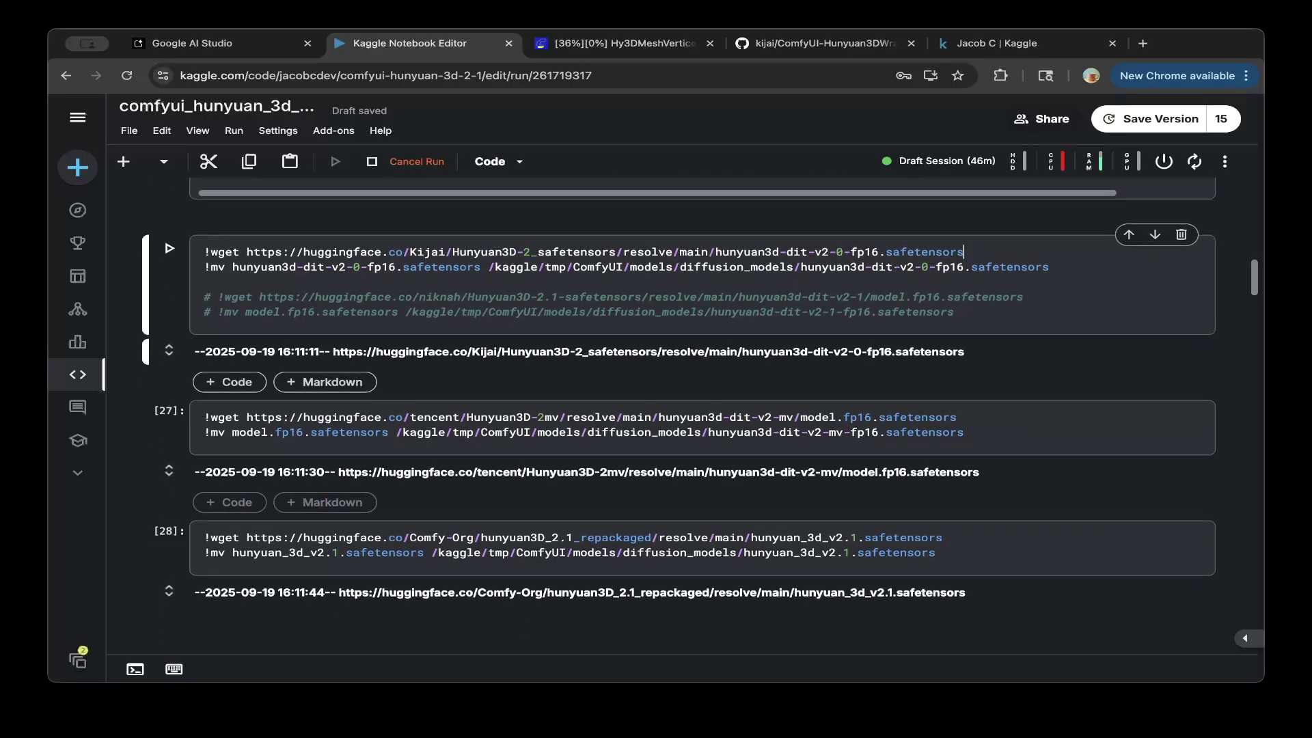
scroll(679, 413, down, 1)
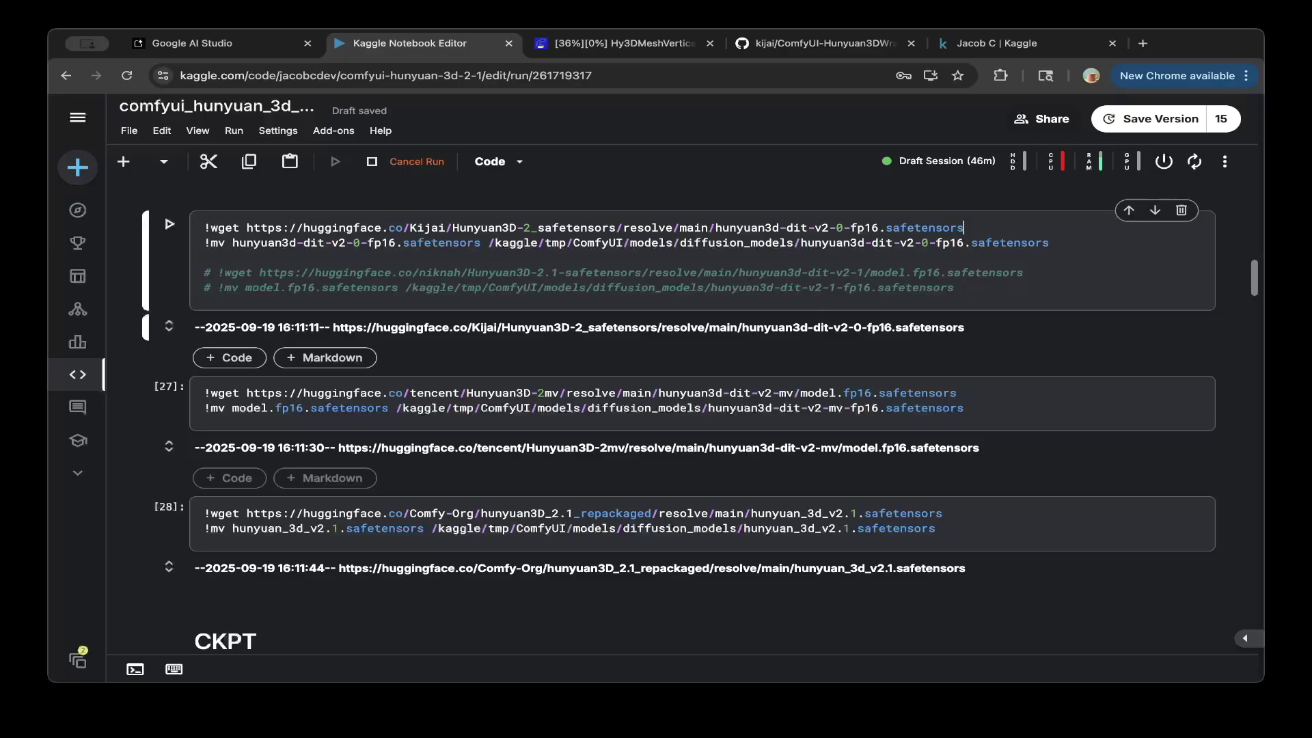
scroll(679, 412, down, 3)
scroll(679, 413, up, 7)
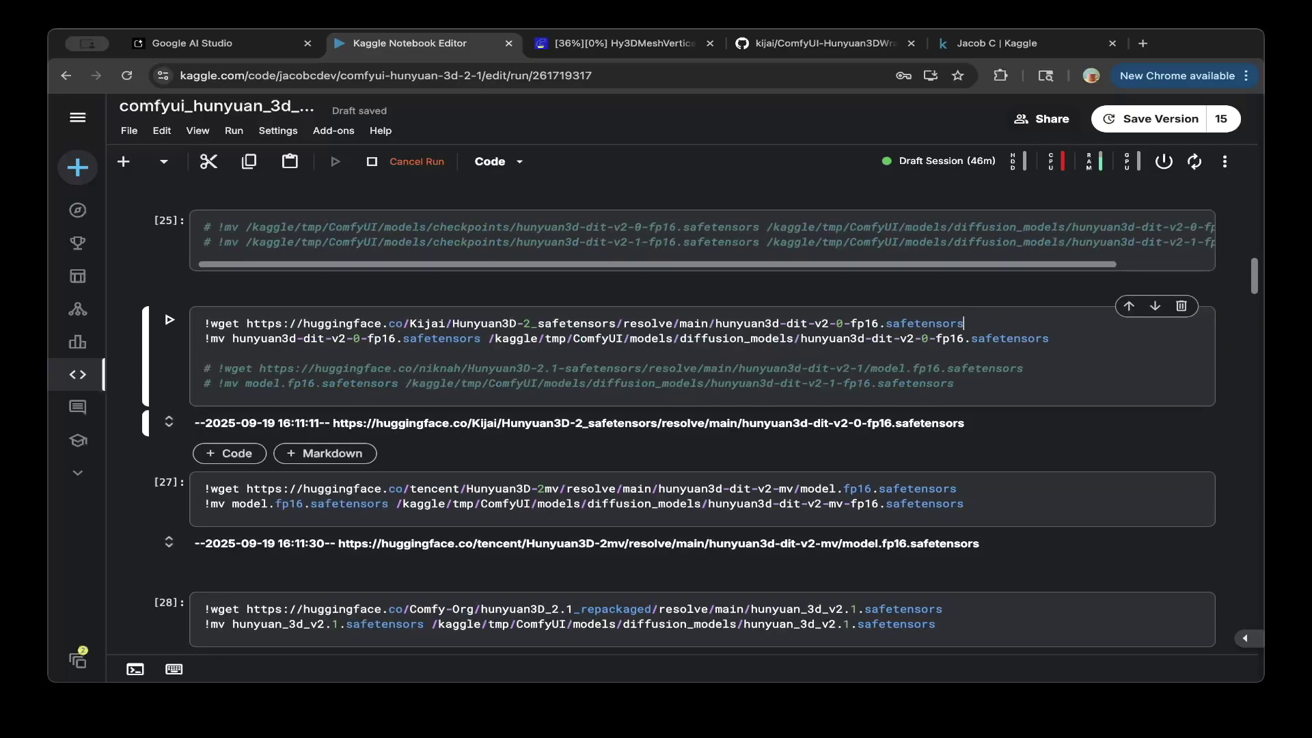
Step: Look through the model download cells around the Hunyuan3D-2 download, from the GGUF and Clip section to the UNet (GGUF) section
scroll(679, 412, up, 12)
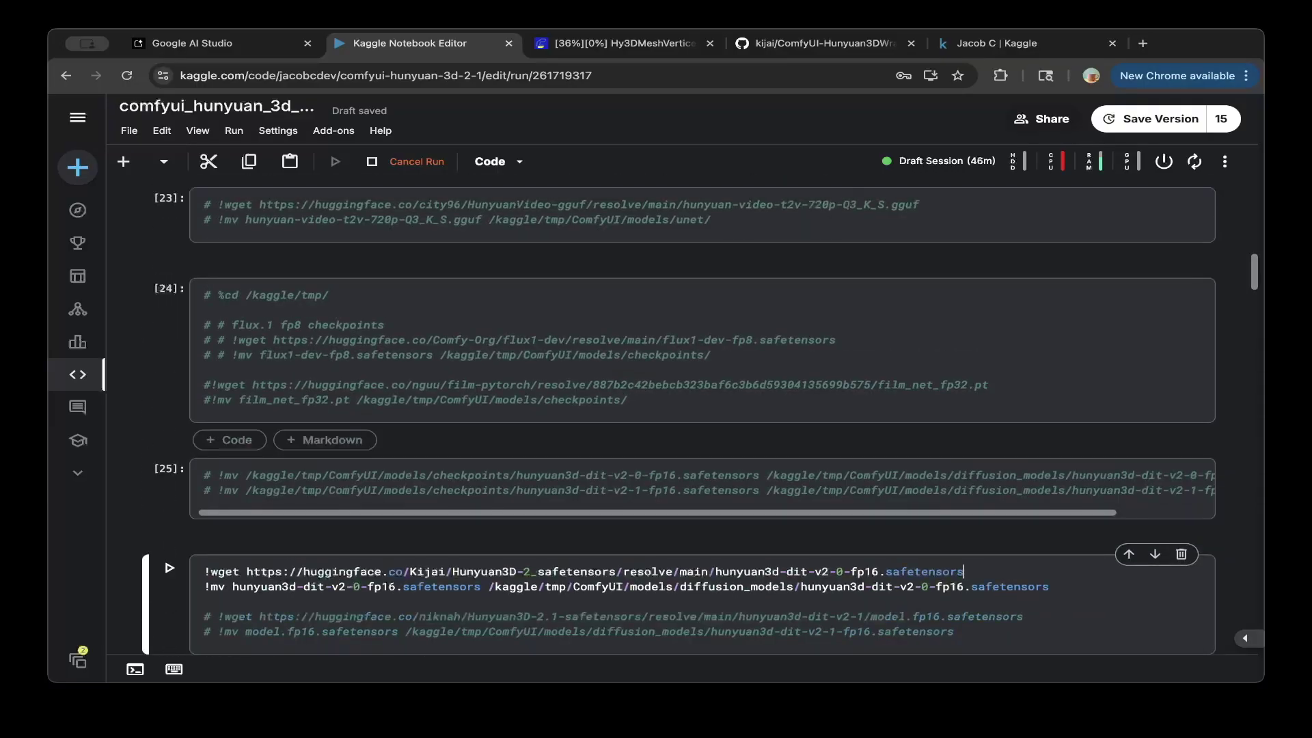
scroll(679, 412, down, 10)
scroll(679, 413, up, 12)
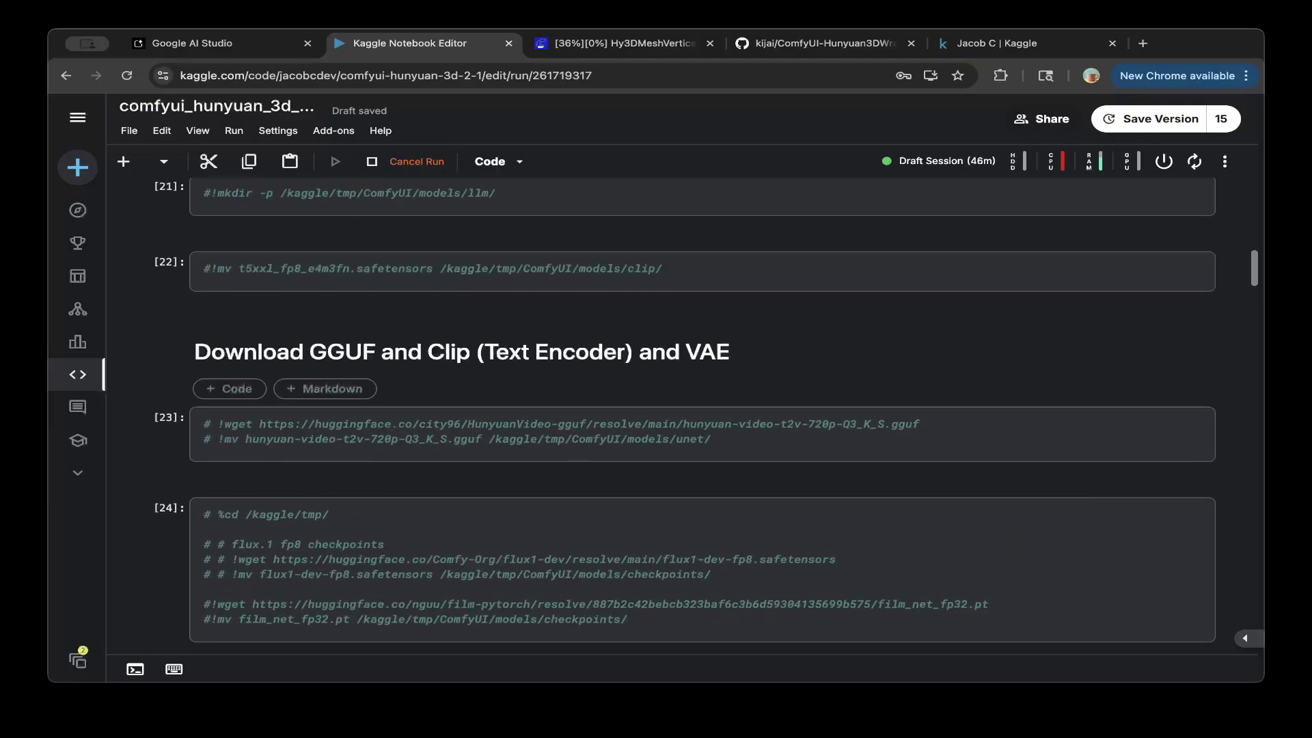
scroll(679, 413, down, 20)
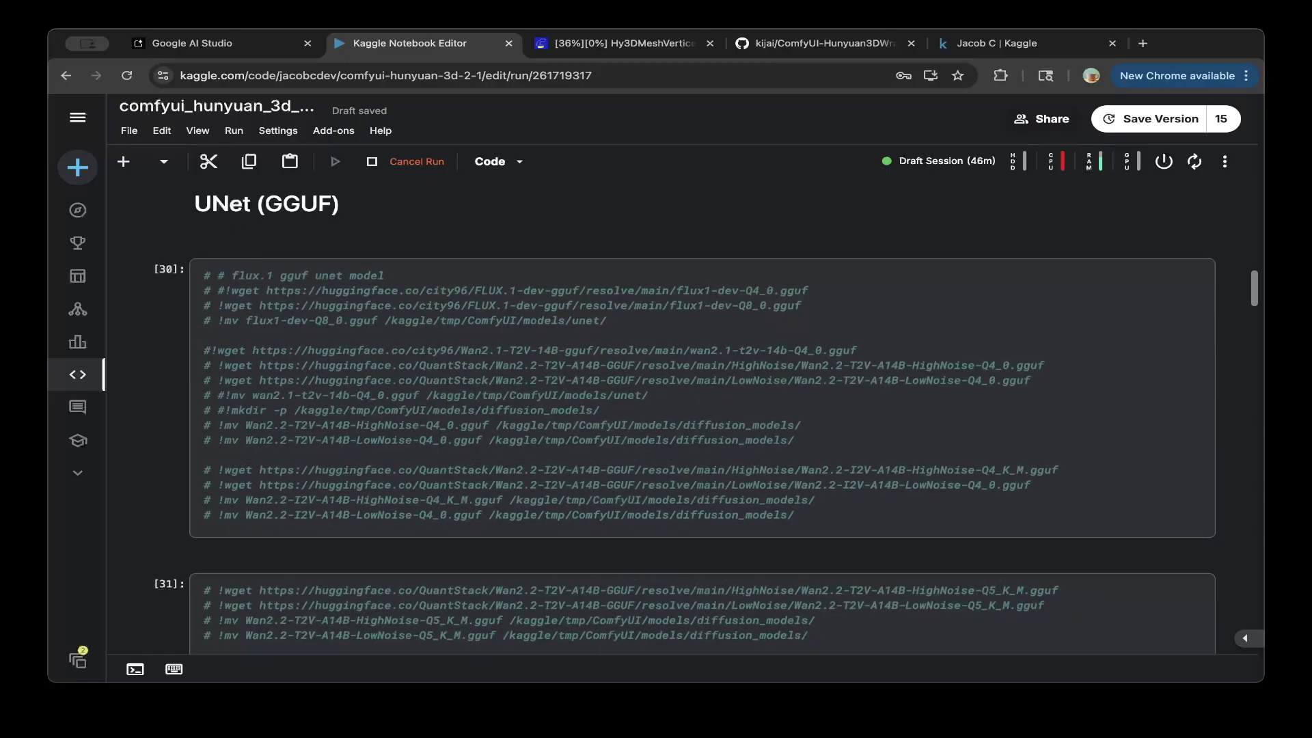
scroll(679, 412, up, 10)
scroll(678, 413, up, 14)
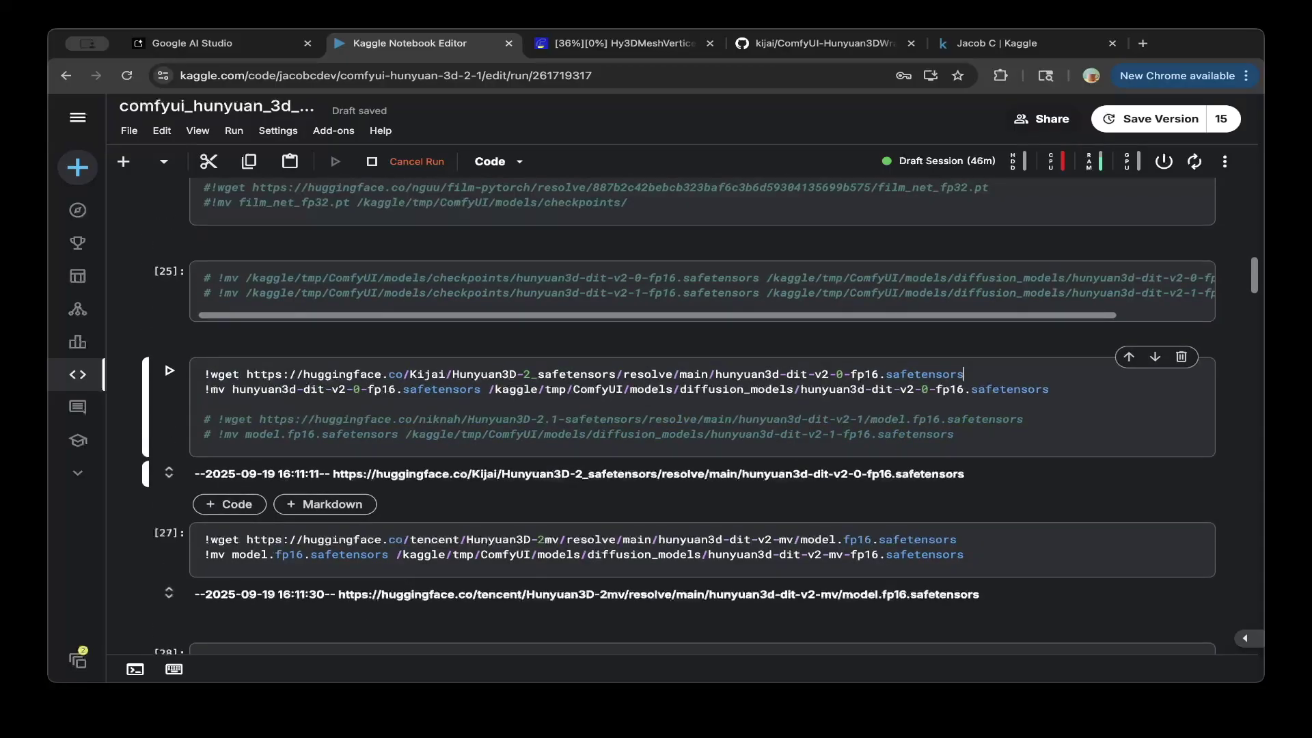
Step: Examine the diffusion_models destination folder in the move command of the Hunyuan3D-2 download cell
drag(678, 389, 788, 388)
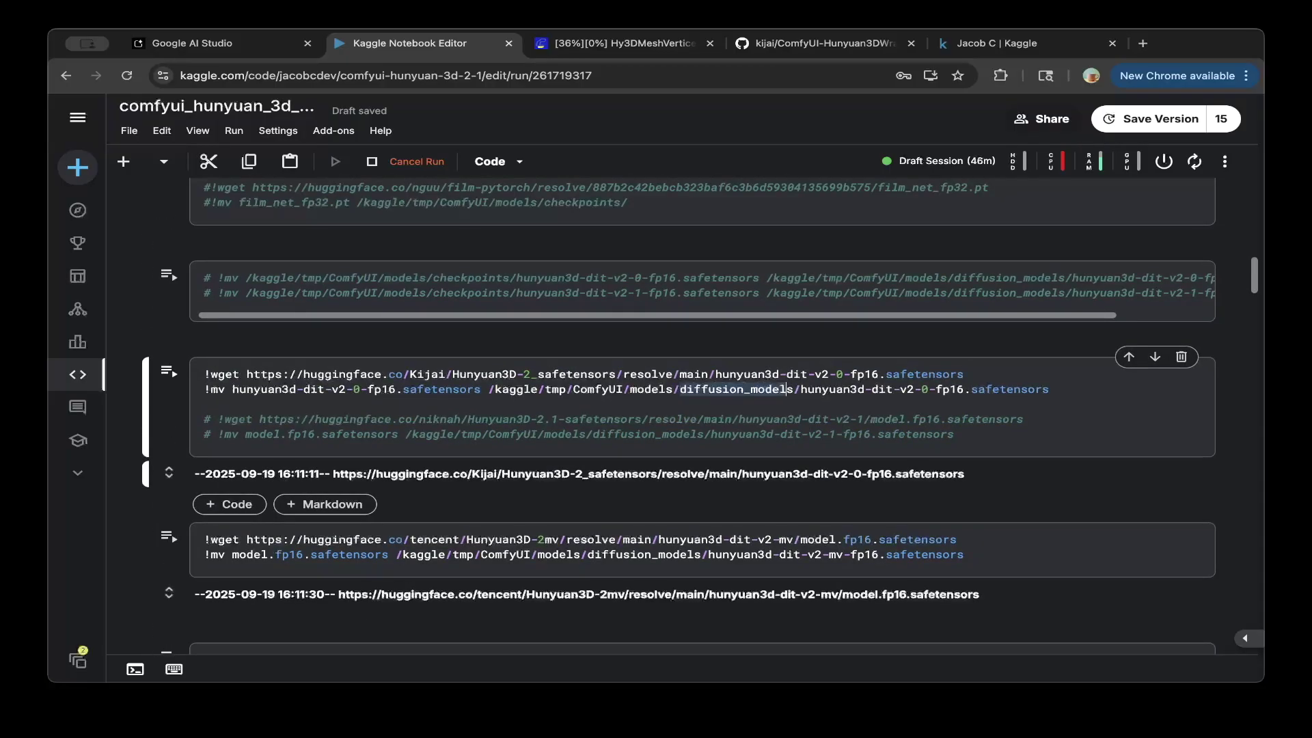
click(787, 389)
double_click(787, 389)
click(773, 389)
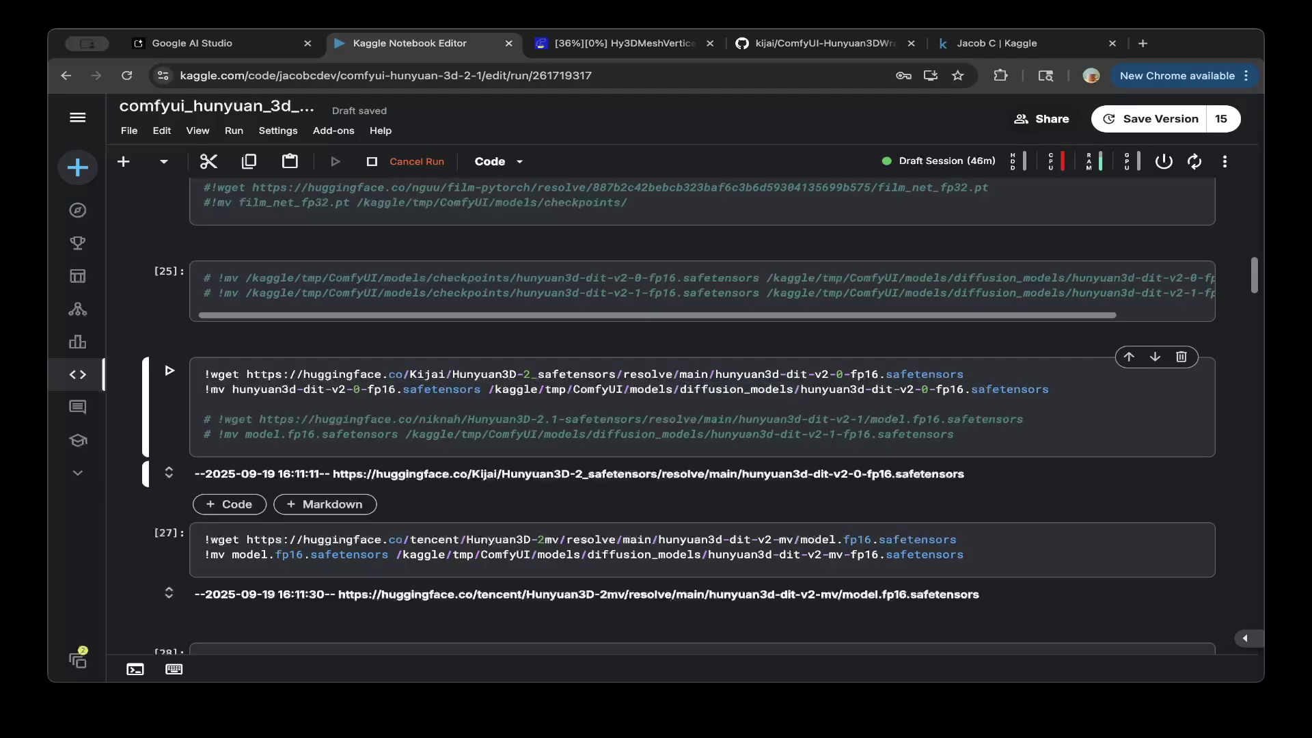
drag(680, 388, 779, 389)
click(780, 389)
scroll(781, 389, down, 3)
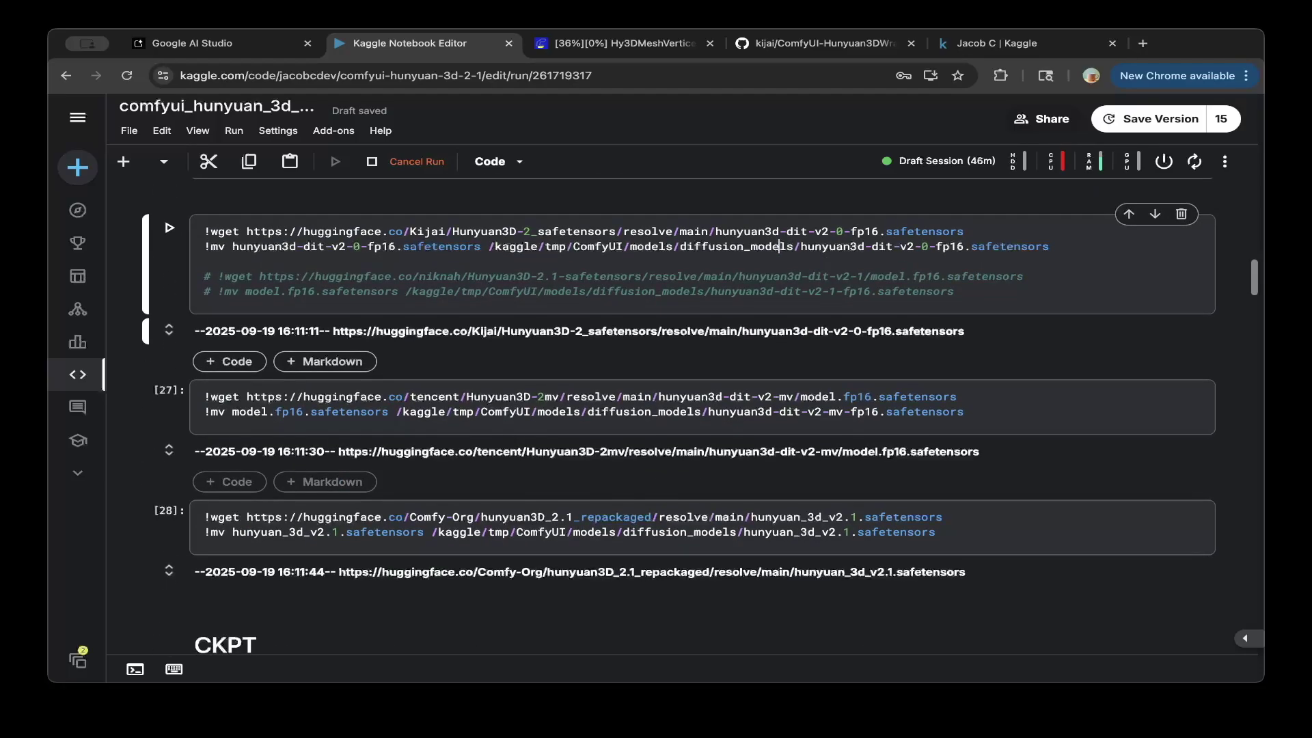
Step: Find the Hunyuan3D-2.1 VAE download cell and examine its hunyuan3d-vae-v2-1/model.fp16.ckpt source file path
scroll(780, 389, down, 15)
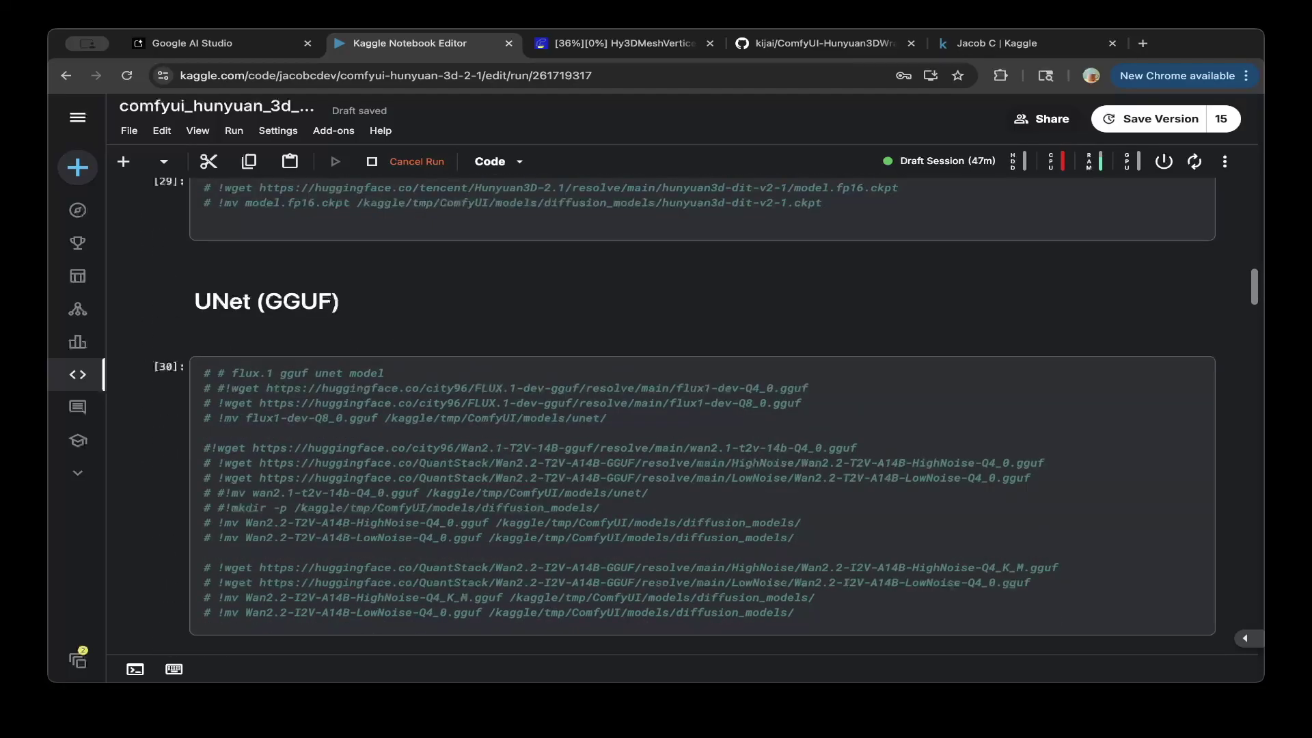
scroll(702, 410, down, 15)
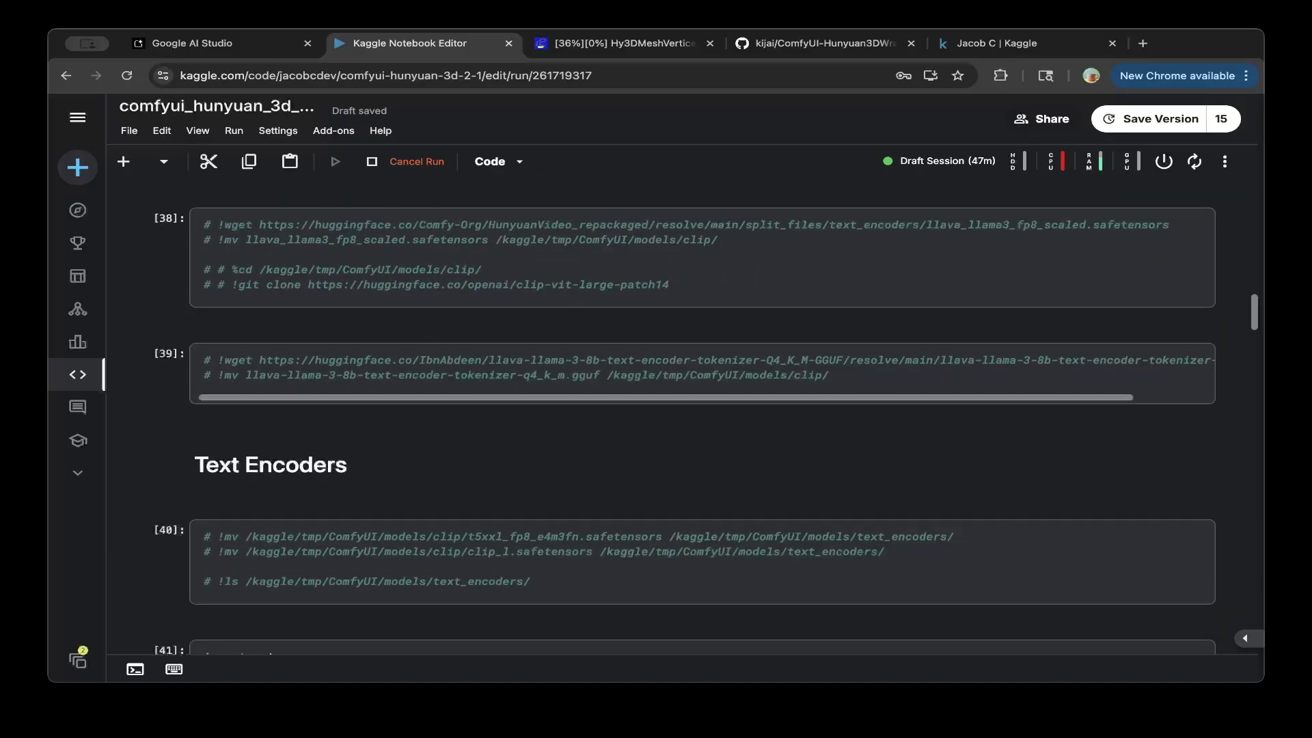
scroll(685, 431, down, 10)
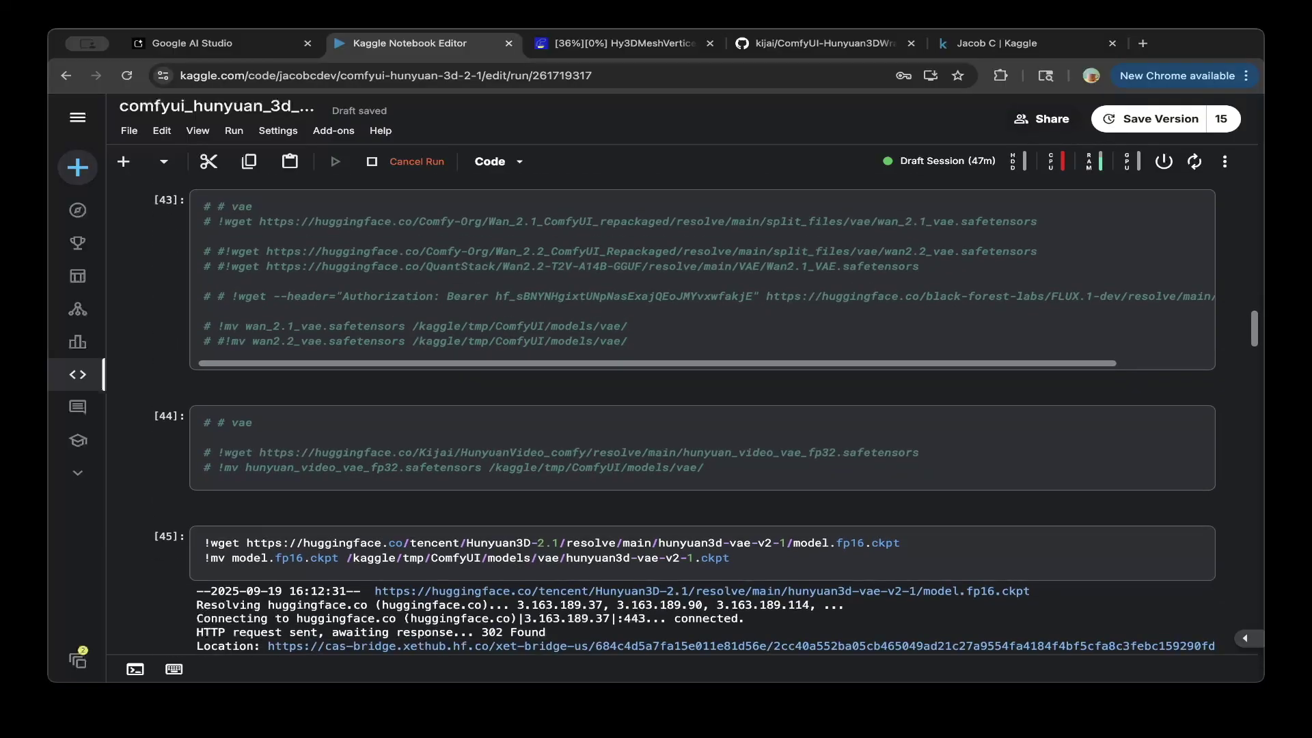
scroll(702, 417, down, 1)
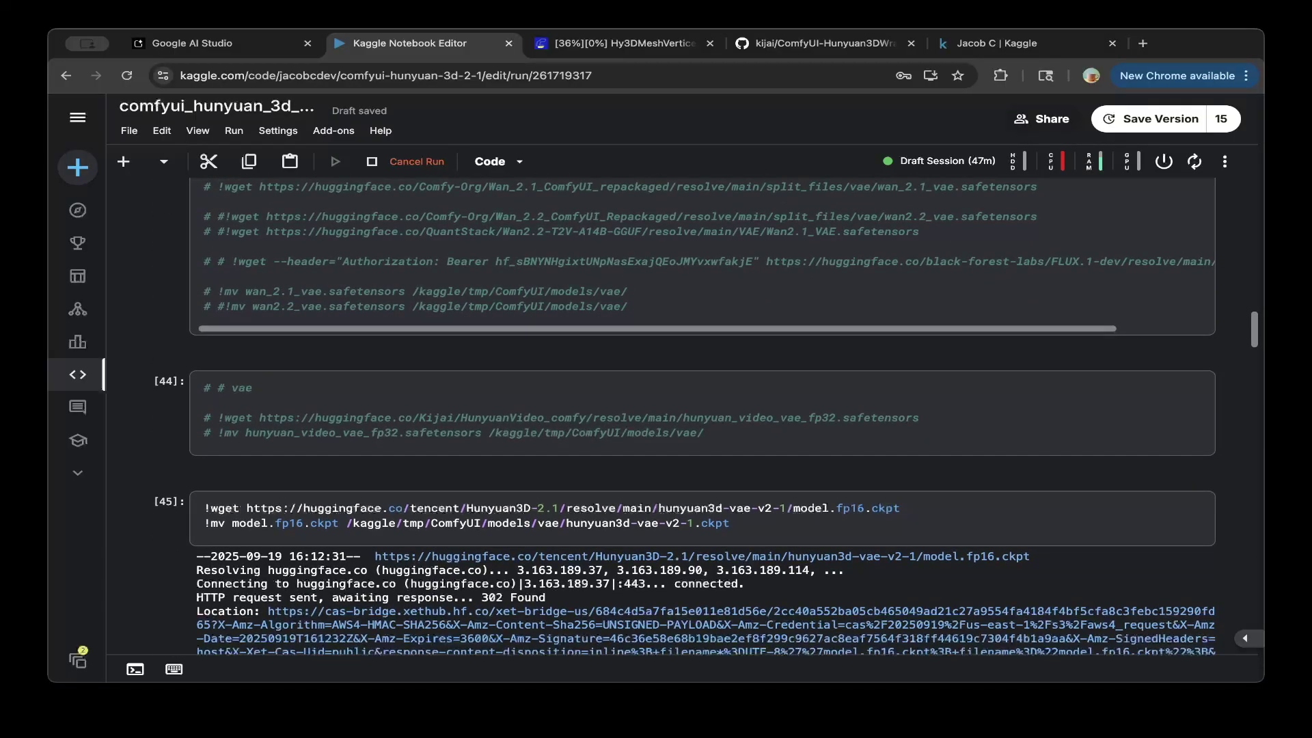
click(738, 507)
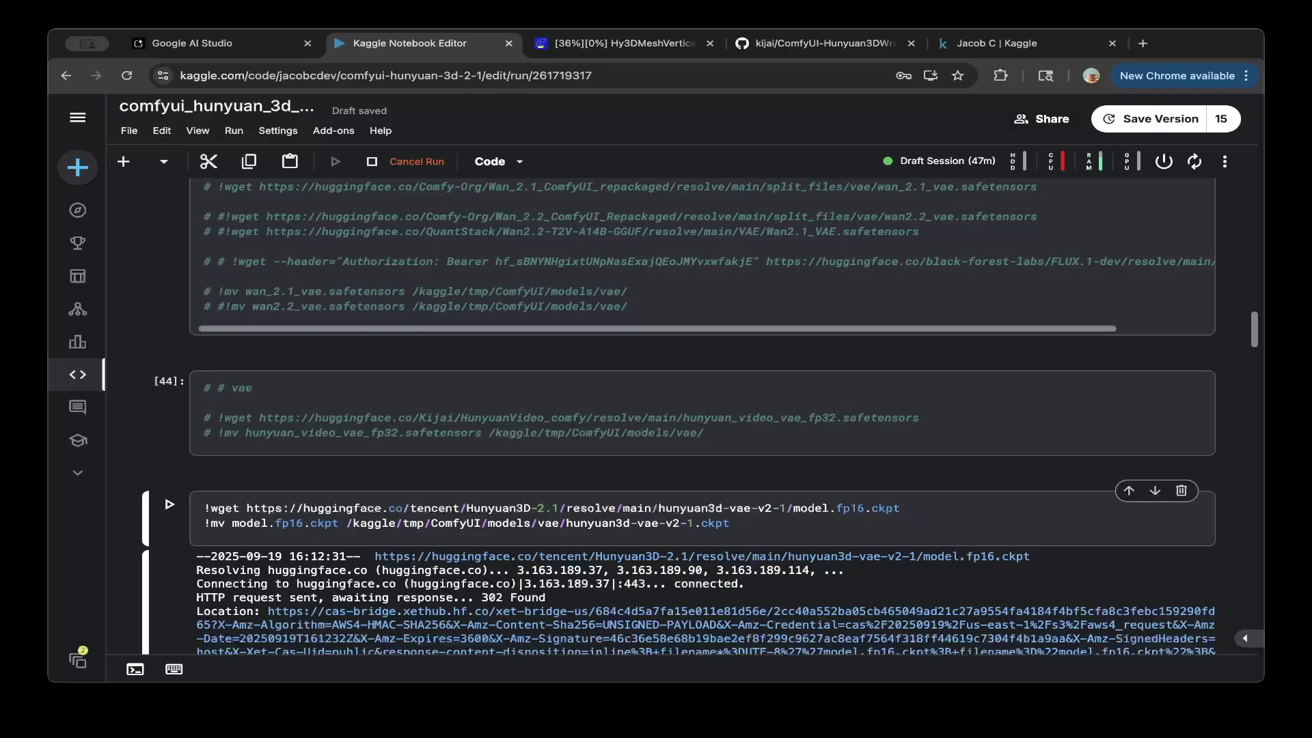
drag(659, 507, 900, 507)
click(900, 507)
scroll(701, 417, down, 1)
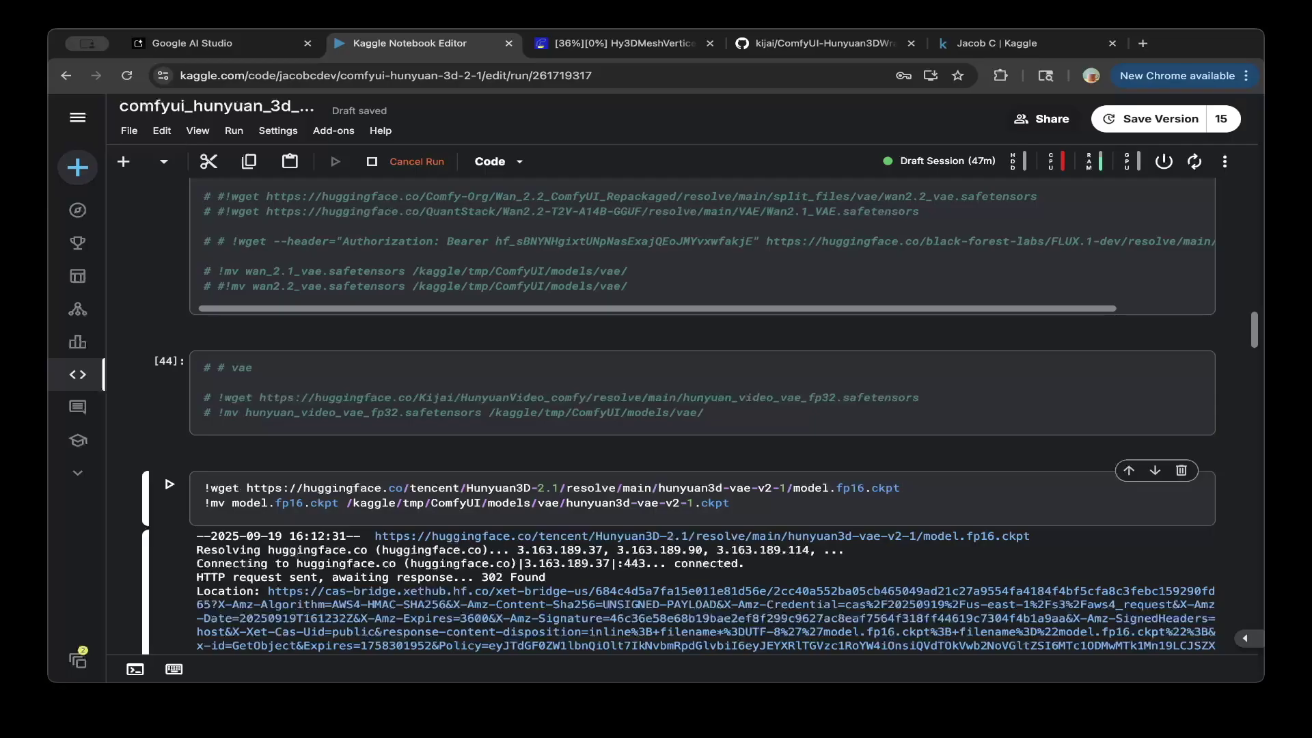
Step: Examine the Hunyuan3D-2.1 repository name and the models/vae destination path for hunyuan3d-vae-v2-1.ckpt in the VAE cell
click(559, 488)
click(594, 488)
drag(467, 488, 566, 503)
click(580, 503)
click(730, 503)
Step: Find the Custom Nodes section of the notebook and collapse the output of the ComfyUI-GGUF installation cell
scroll(701, 416, down, 10)
scroll(701, 415, down, 6)
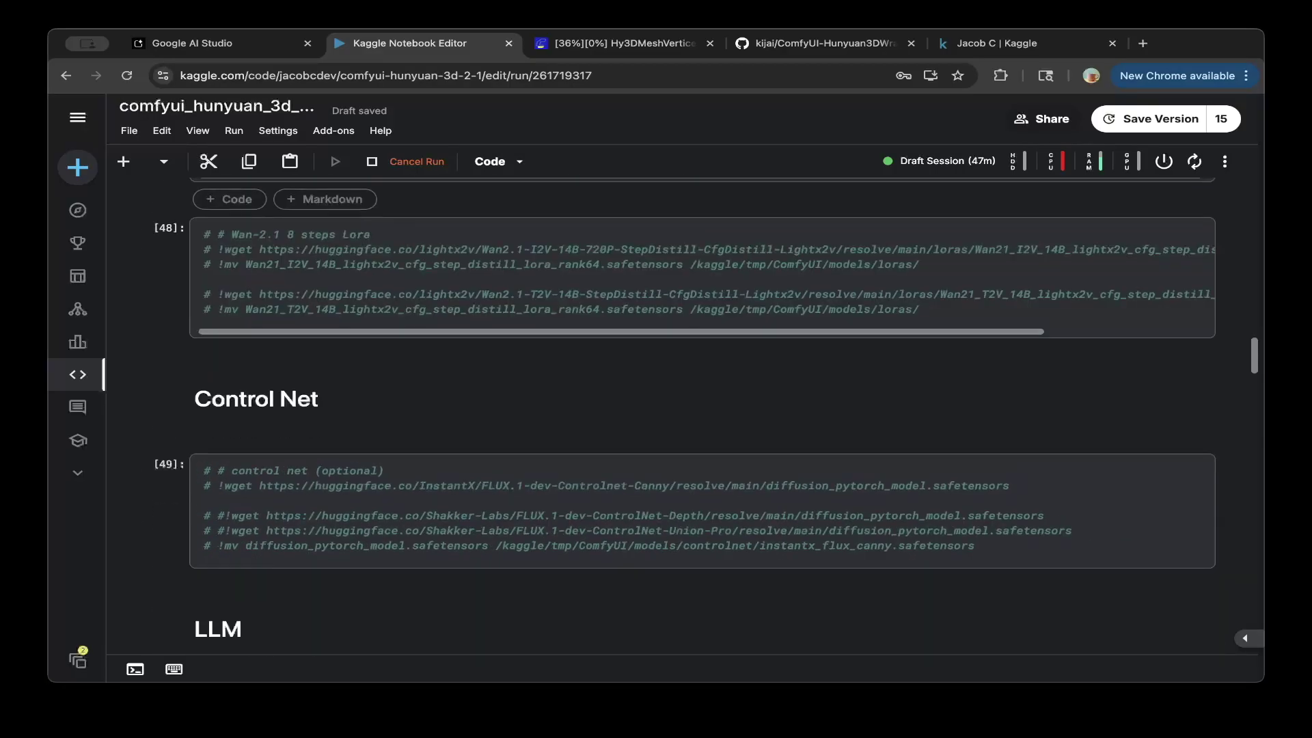
scroll(683, 410, down, 5)
scroll(683, 410, down, 3)
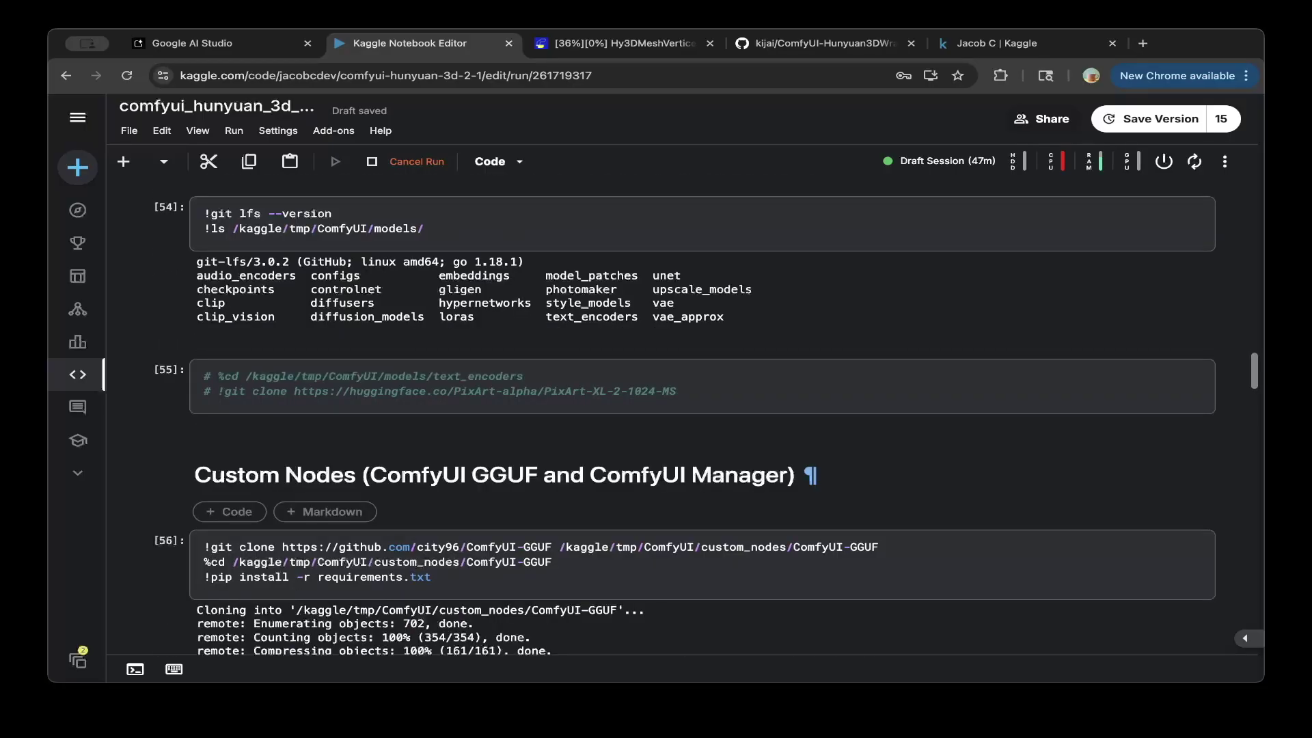
scroll(684, 410, down, 2)
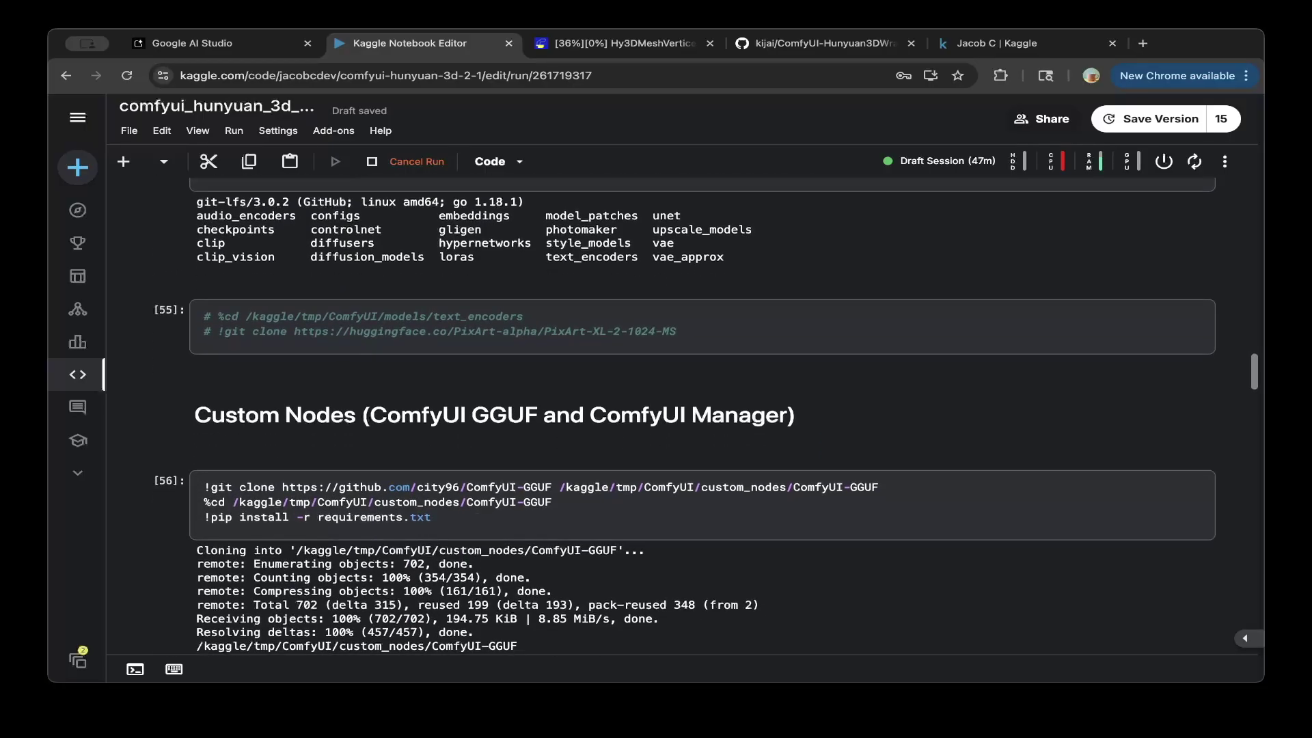
scroll(683, 410, down, 1)
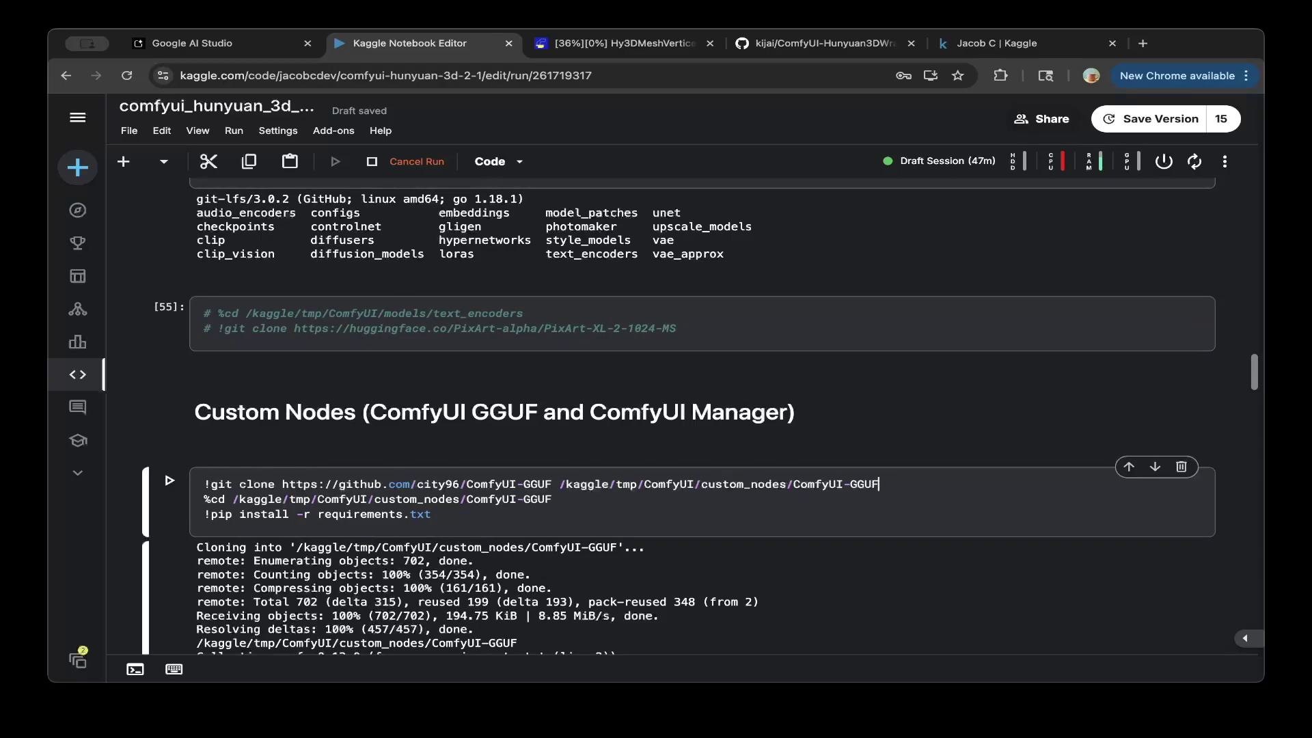
scroll(683, 410, down, 4)
key(o)
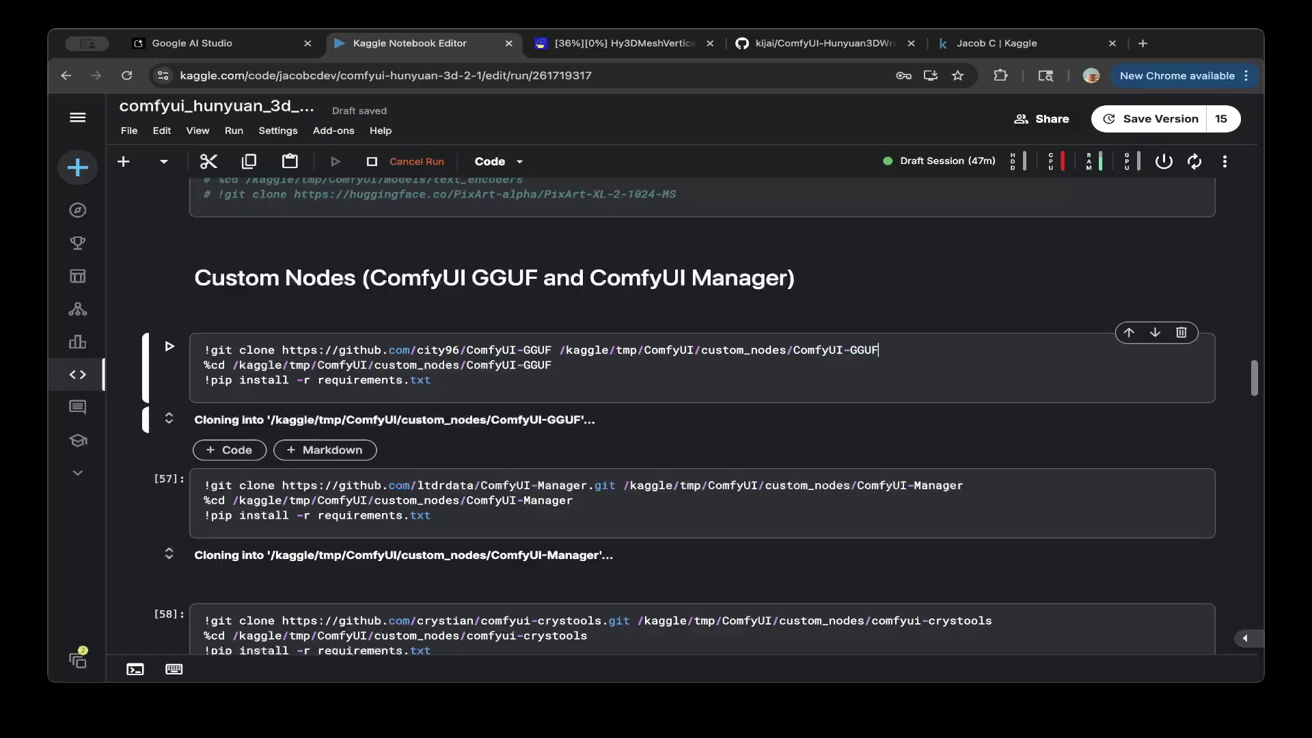
Step: Examine the clone and requirements installation commands in the ComfyUI-GGUF and ComfyUI-Manager cells
scroll(702, 415, down, 1)
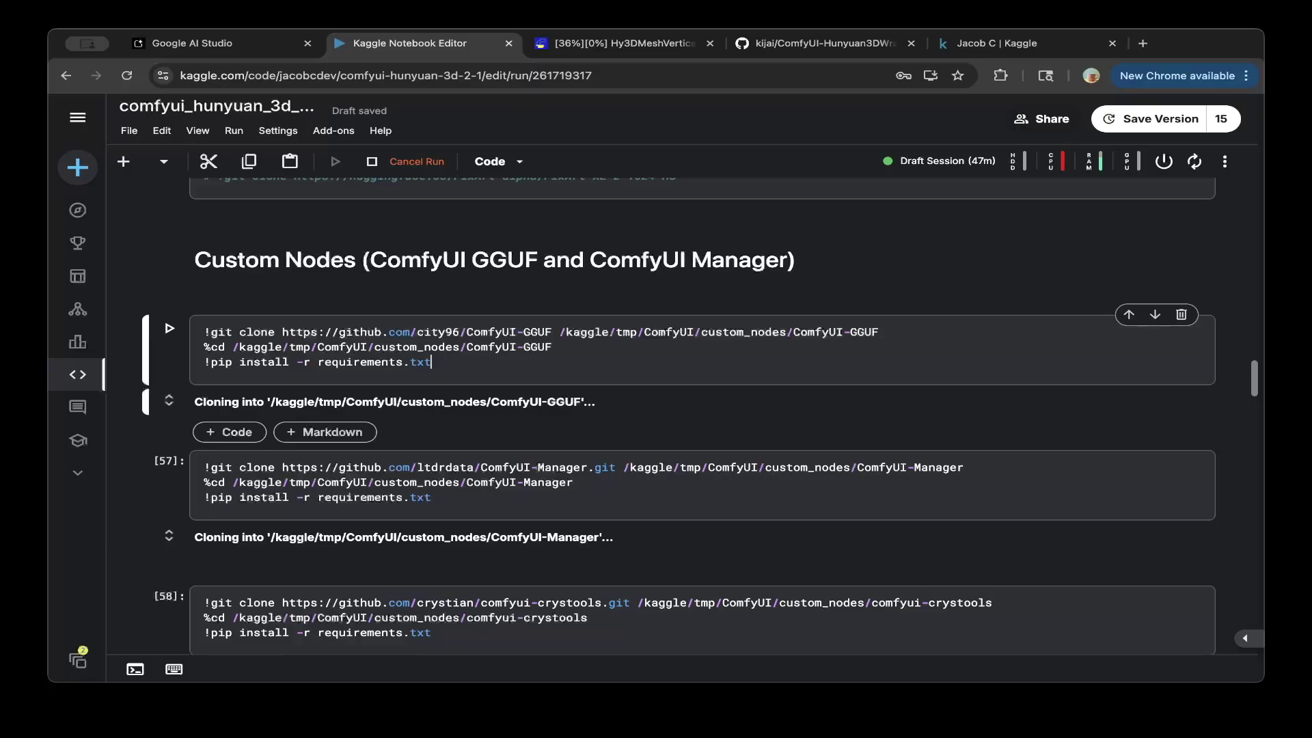
scroll(536, 467, down, 2)
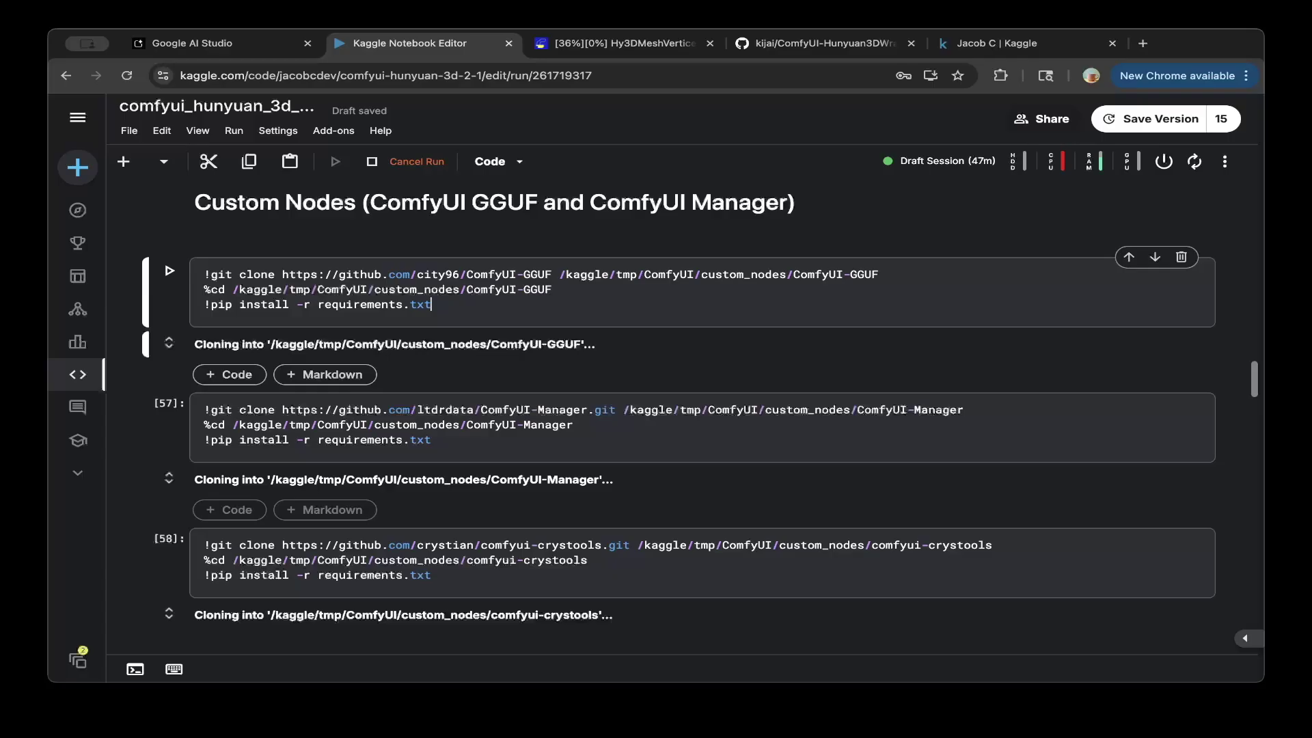
key(shift+Return)
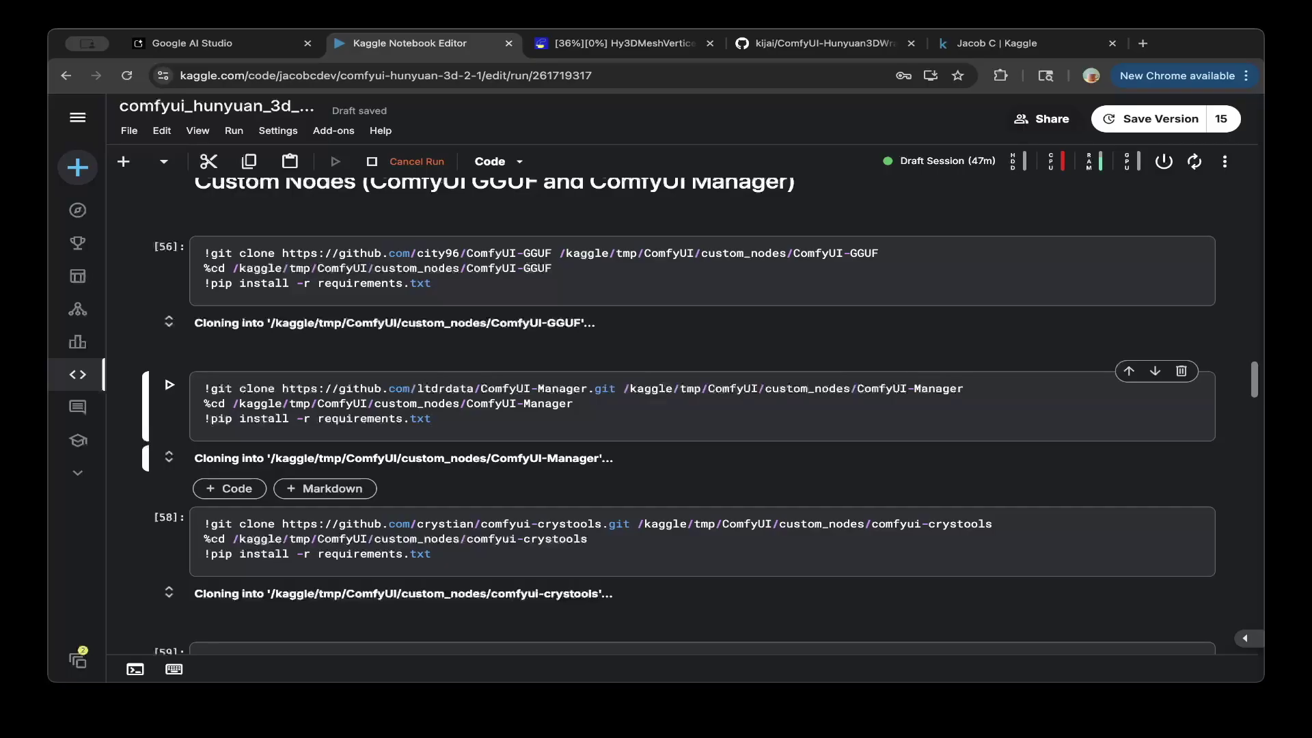
drag(431, 418, 204, 388)
click(445, 403)
scroll(445, 403, down, 1)
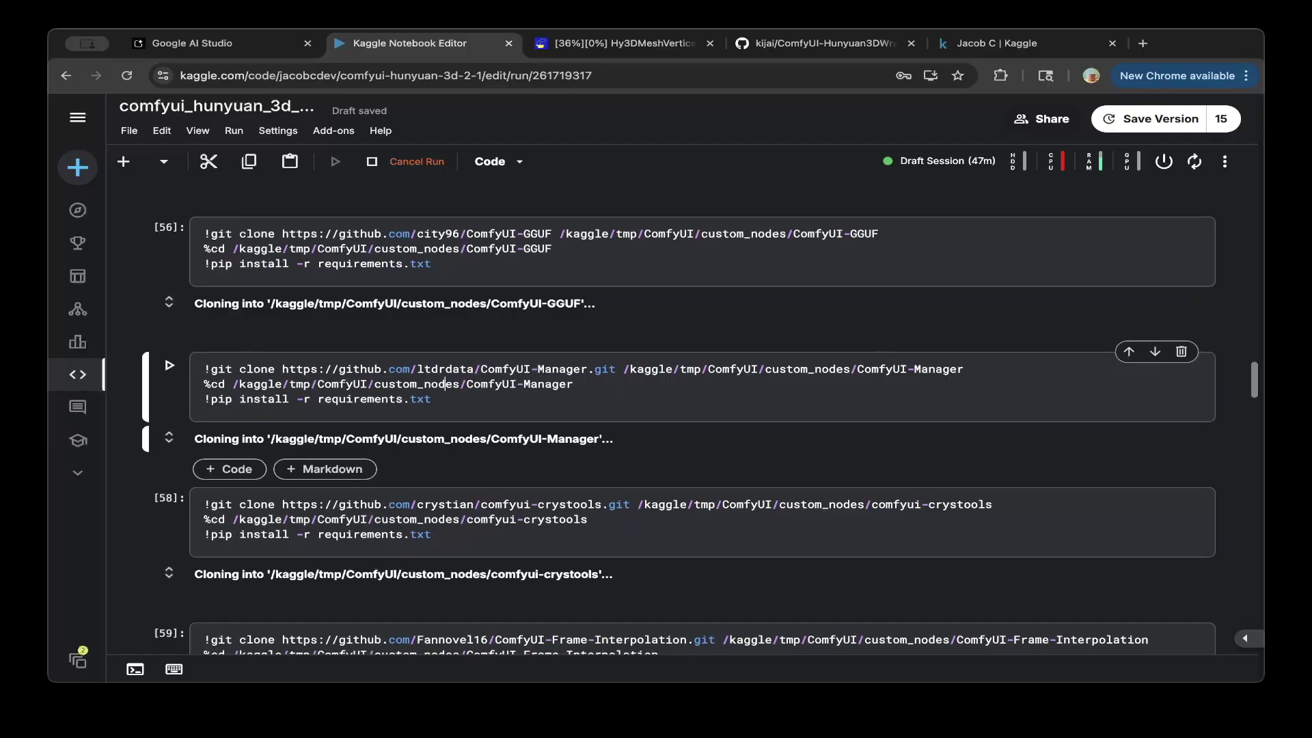
Step: Review the installation commands in the comfyui-crystools and ComfyUI-Frame-Interpolation custom node cells
scroll(676, 410, down, 3)
scroll(676, 410, down, 3)
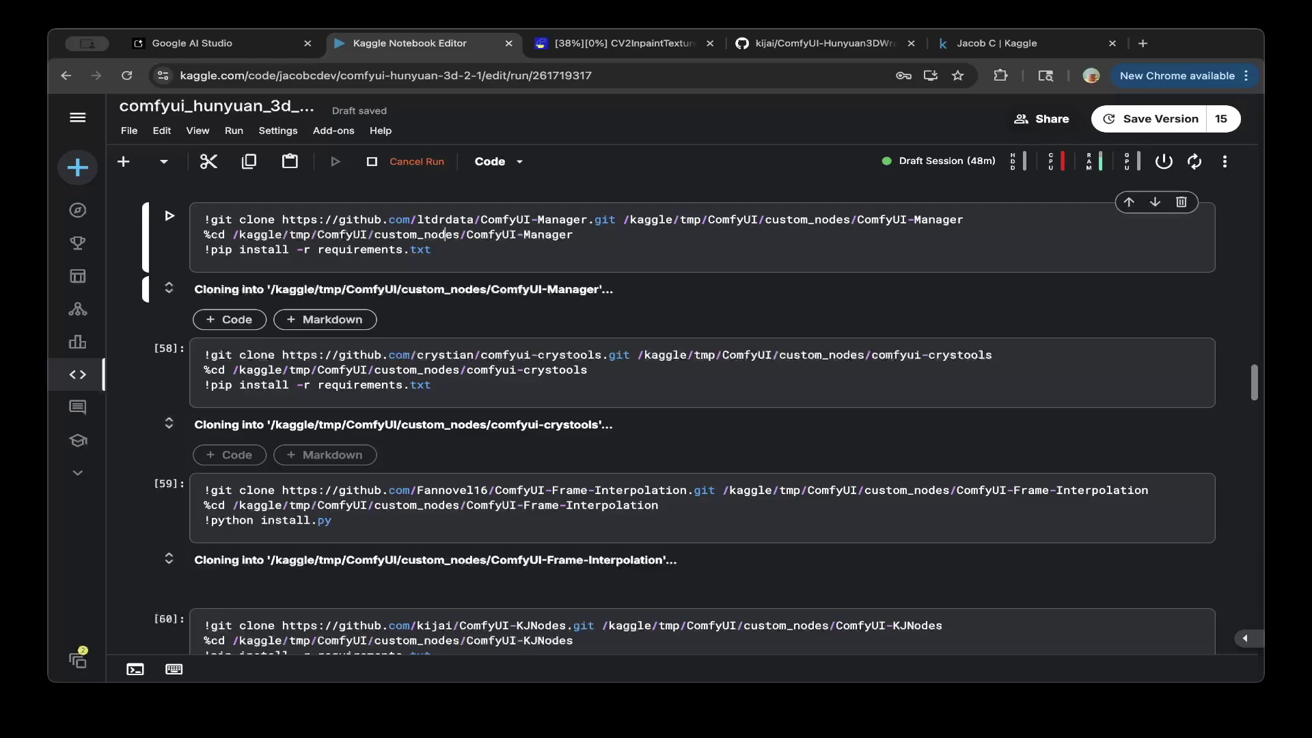
scroll(676, 410, down, 2)
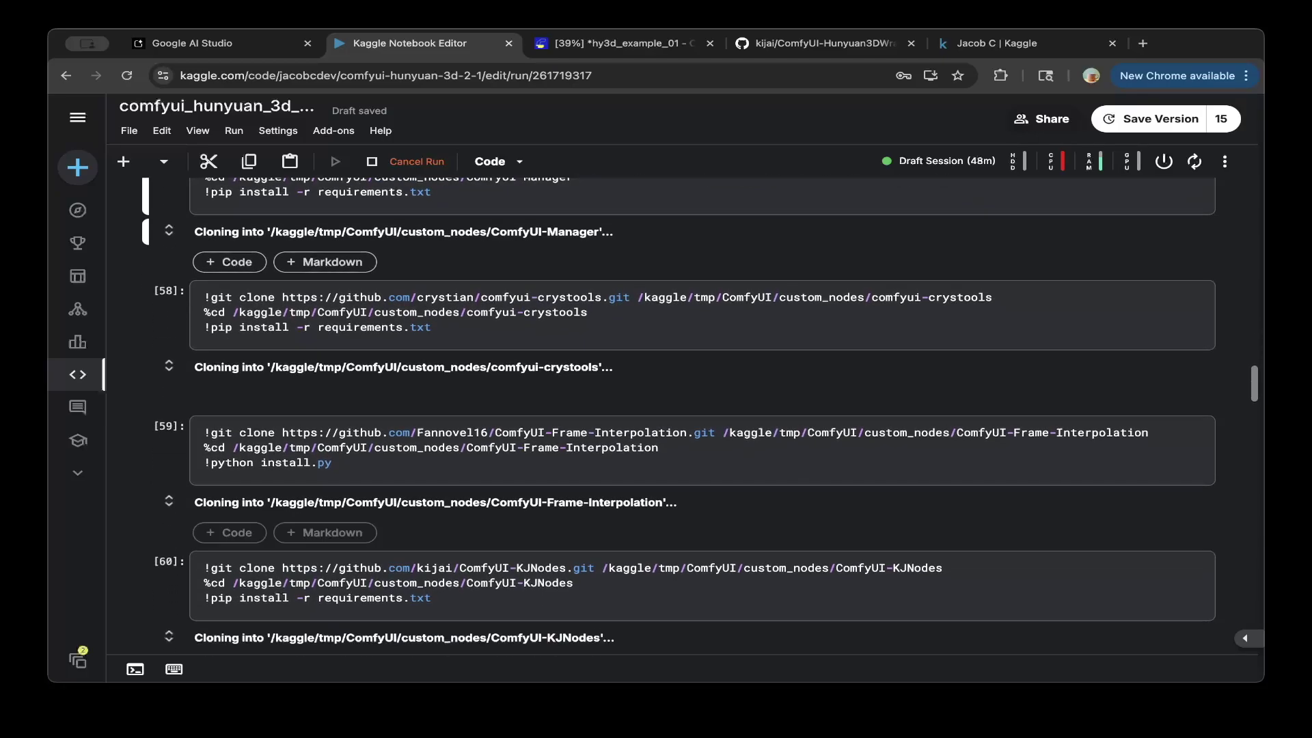
click(659, 447)
click(431, 328)
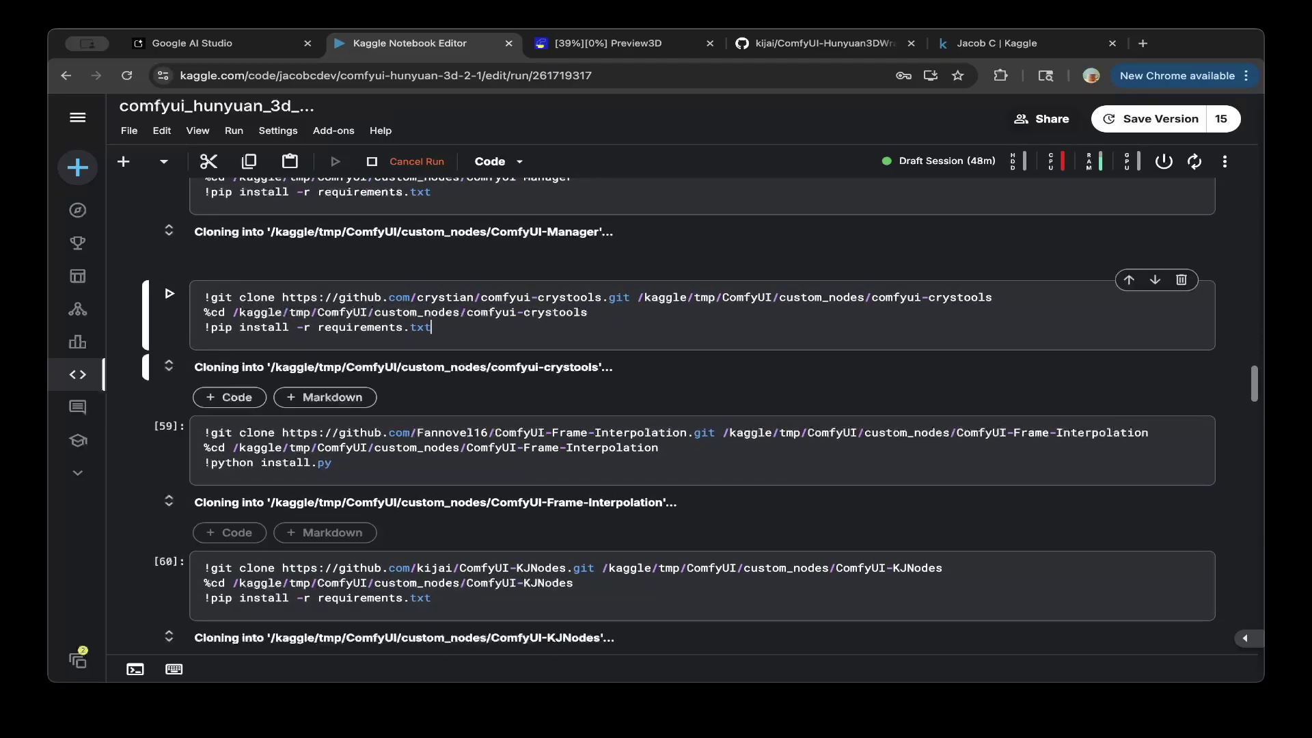
key(shift+Return)
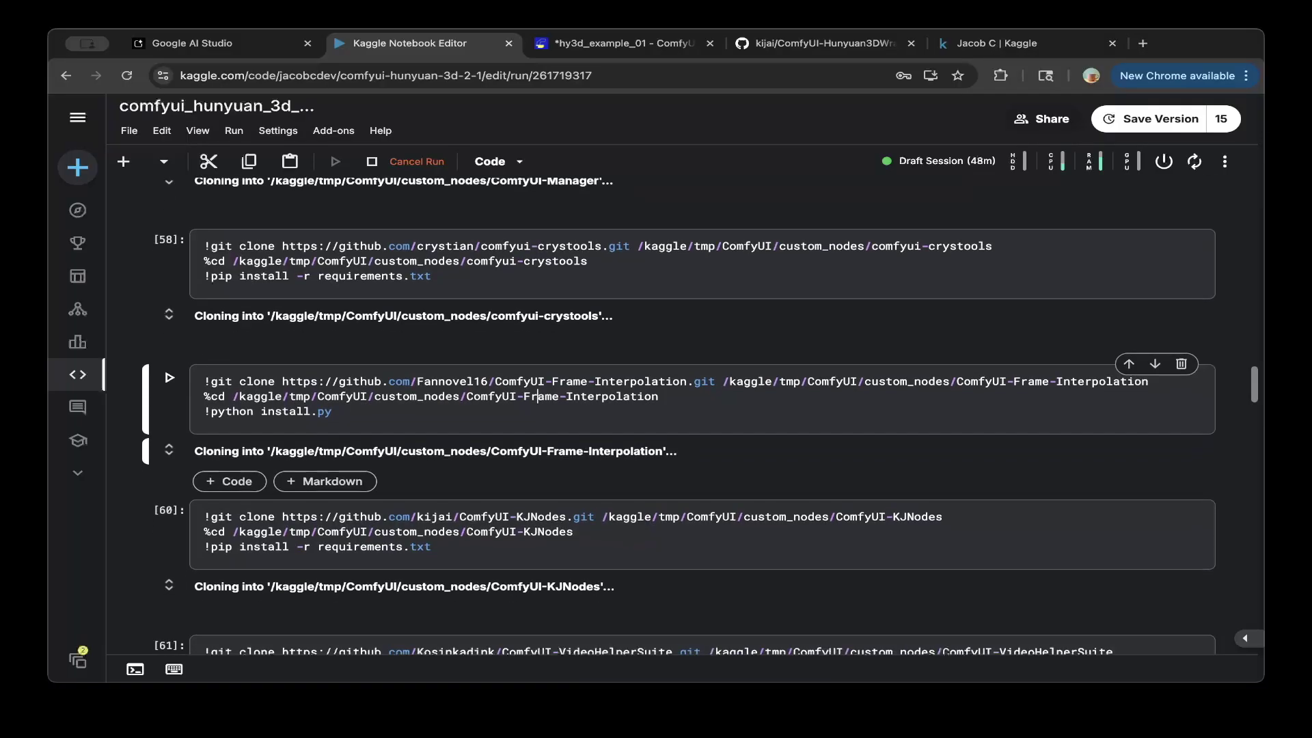
scroll(679, 415, down, 1)
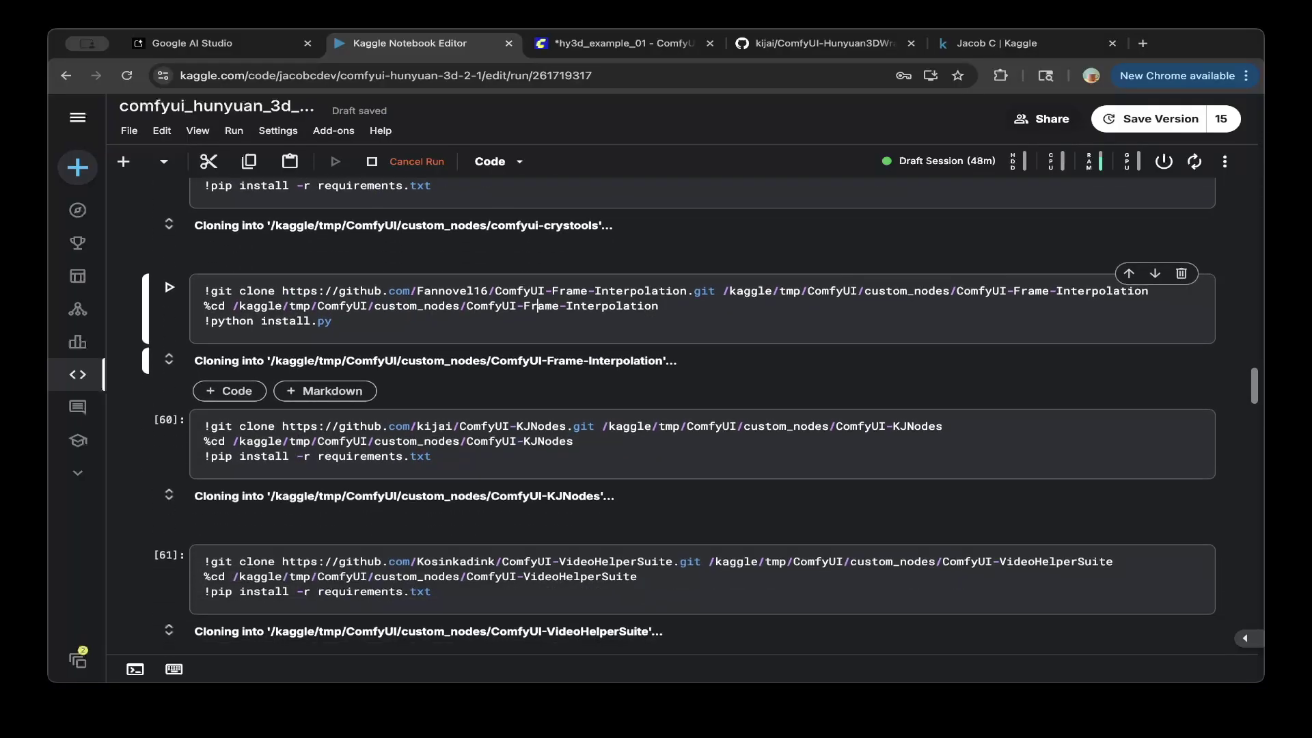
scroll(679, 415, down, 1)
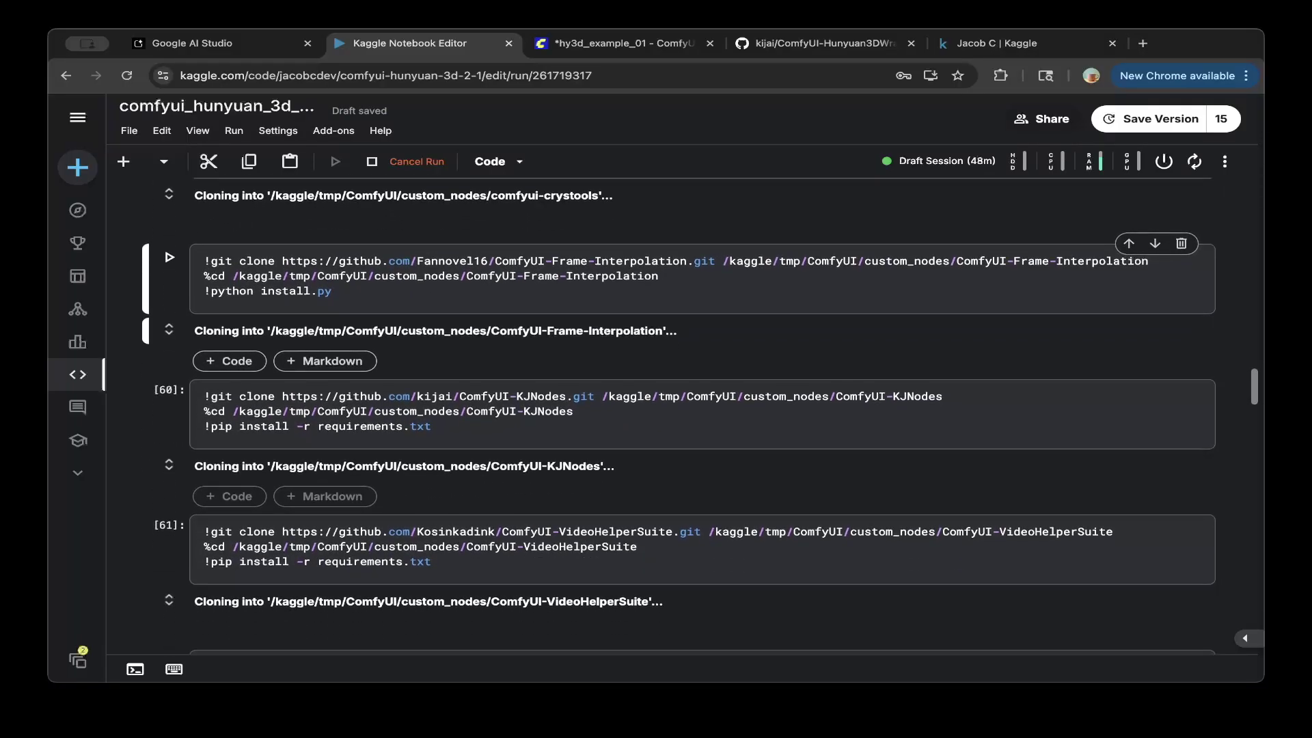
Step: Examine the clone and requirements installation commands in the ComfyUI-KJNodes cell
click(432, 426)
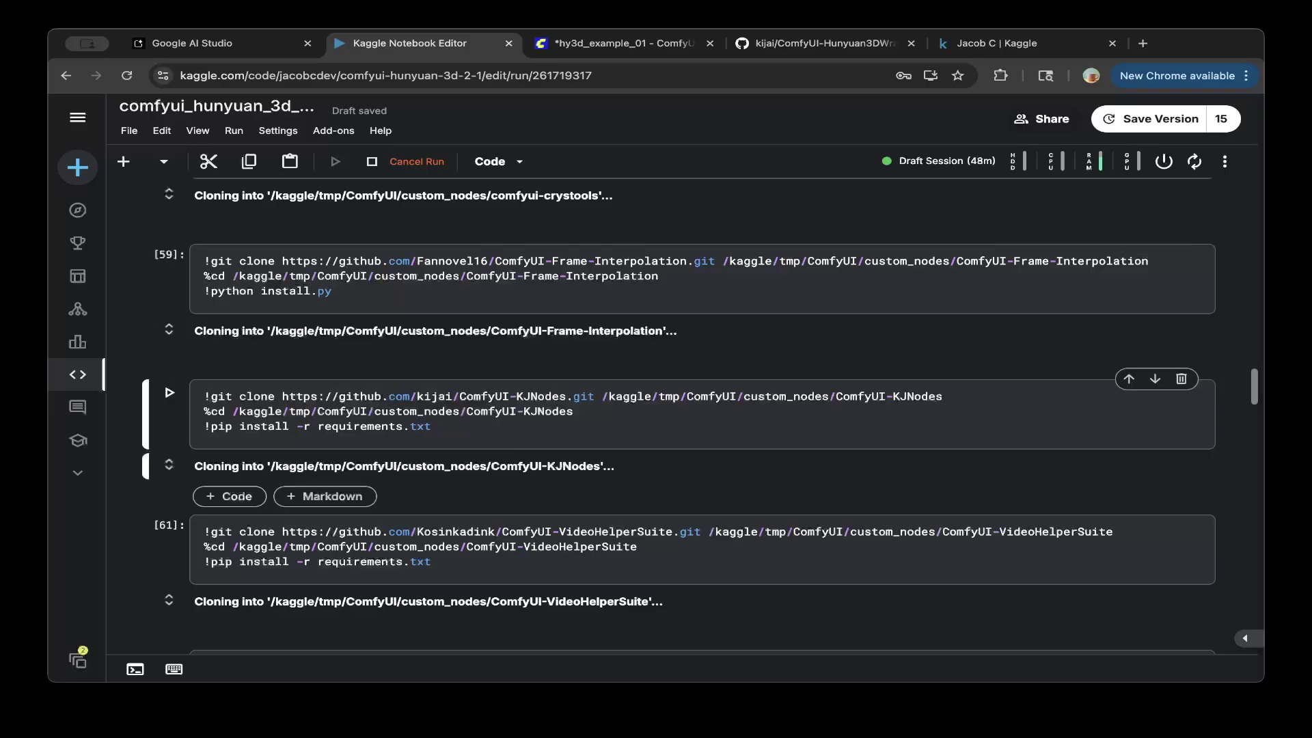
scroll(432, 426, down, 1)
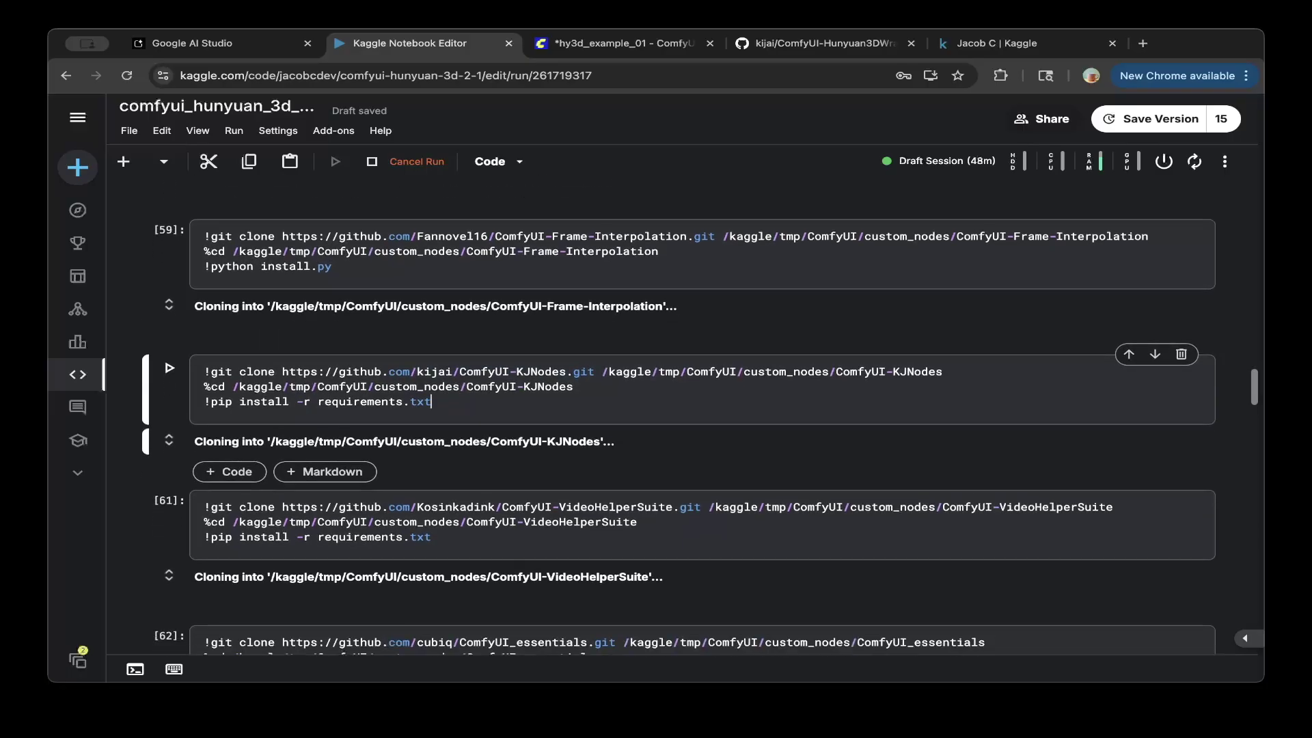
scroll(679, 422, down, 2)
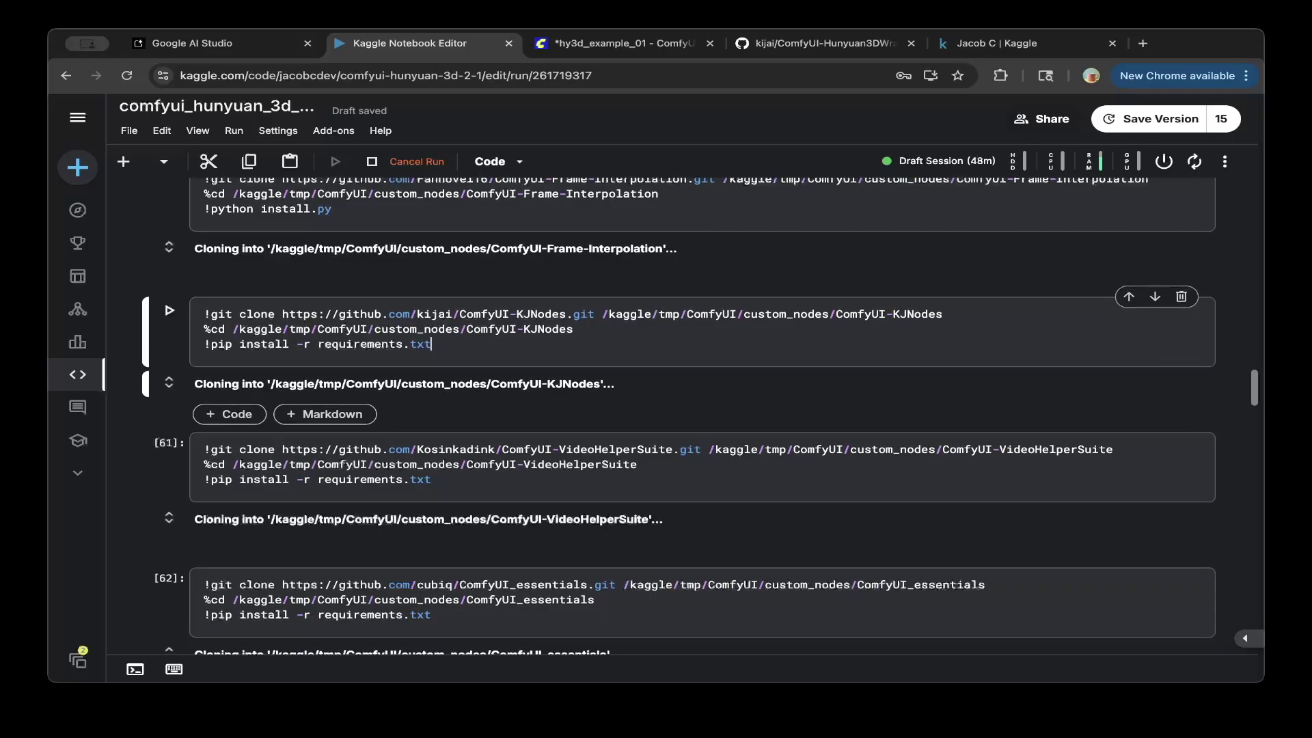
scroll(678, 422, down, 1)
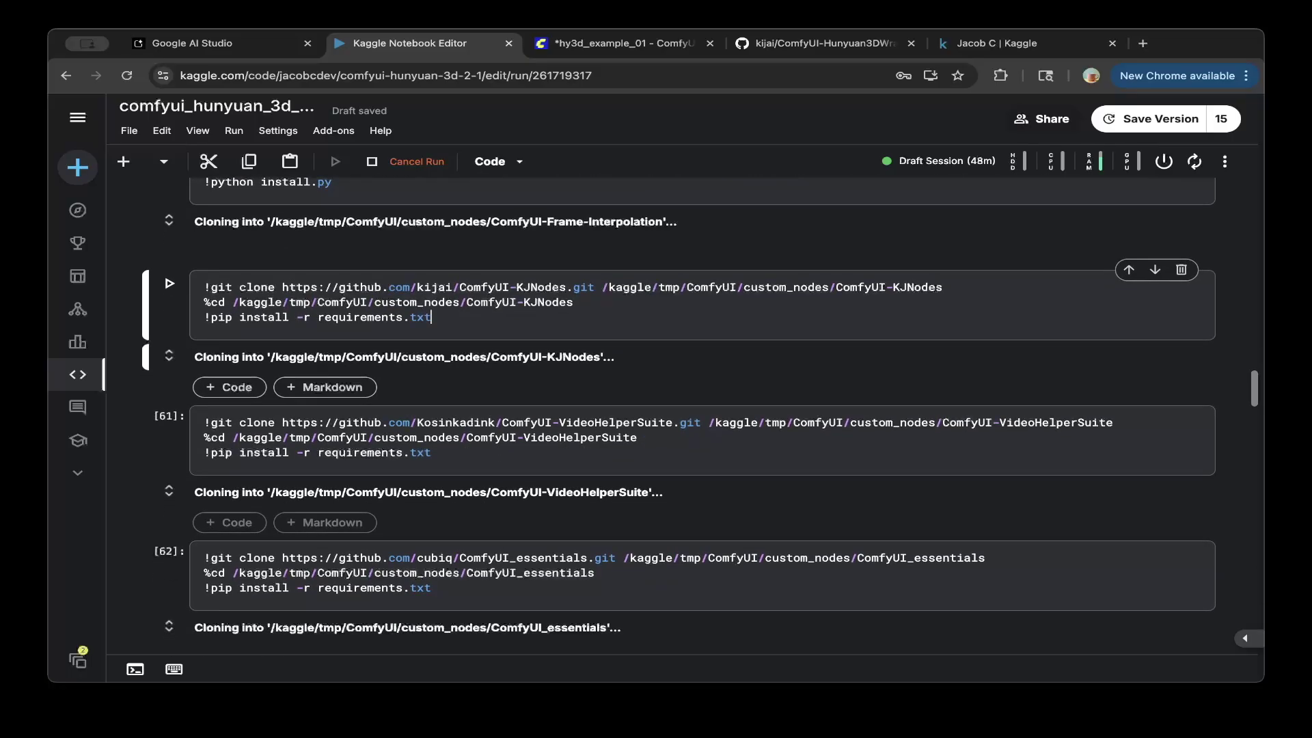
Step: Examine the repository name in the ComfyUI-VideoHelperSuite cell and the installation commands in the ComfyUI_essentials cell
click(431, 452)
scroll(679, 422, down, 1)
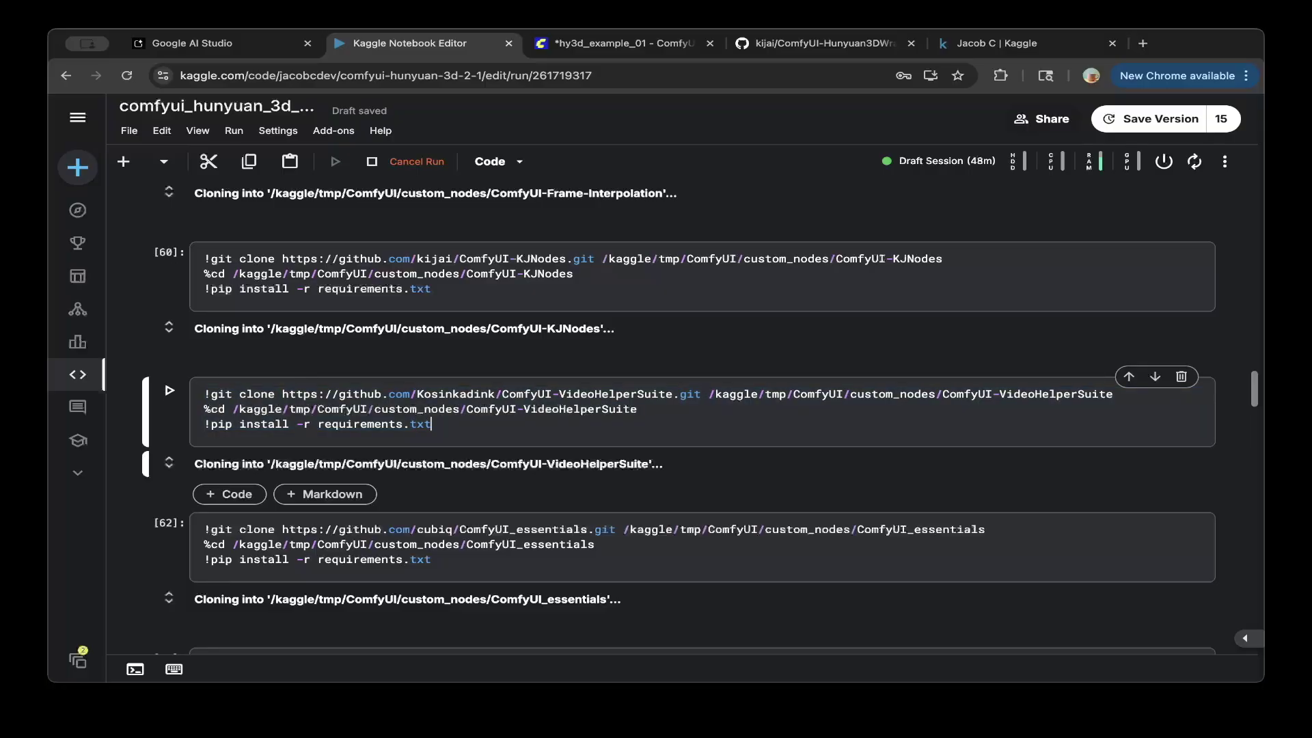
drag(501, 393, 694, 394)
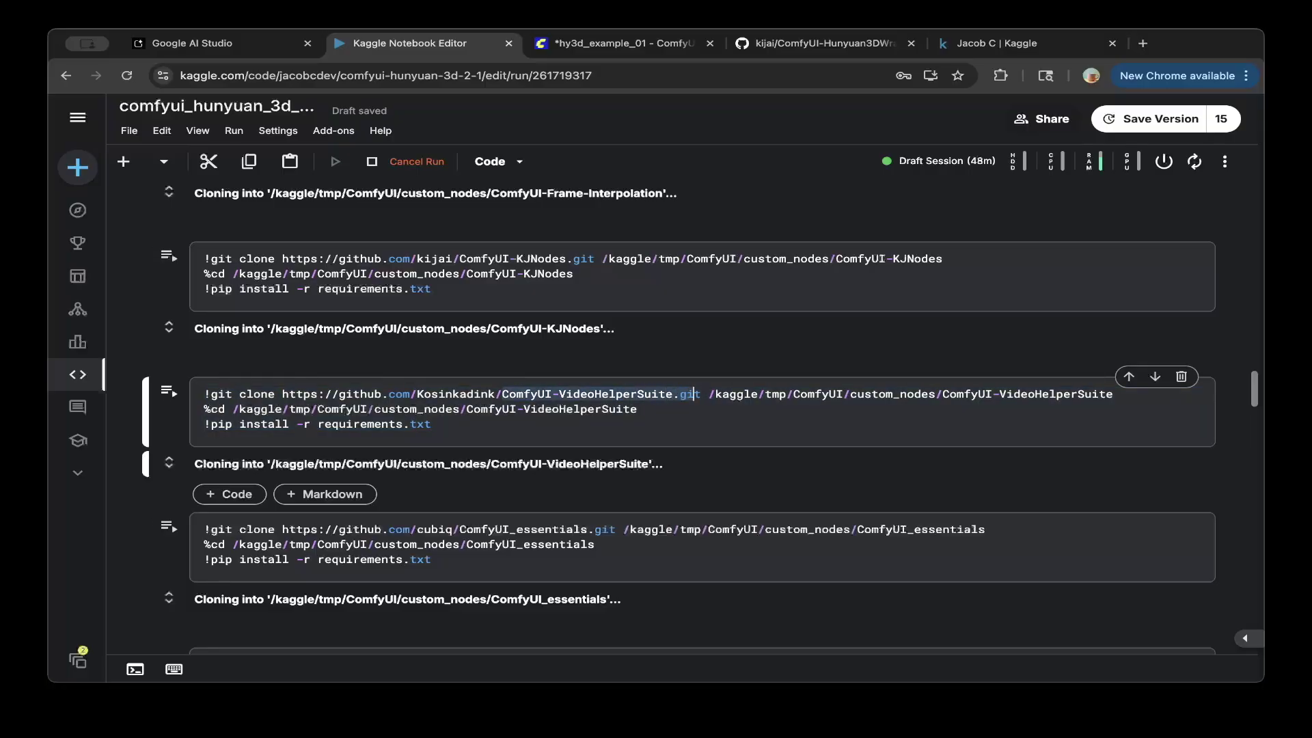
click(693, 394)
scroll(693, 394, down, 2)
scroll(693, 393, down, 2)
click(431, 408)
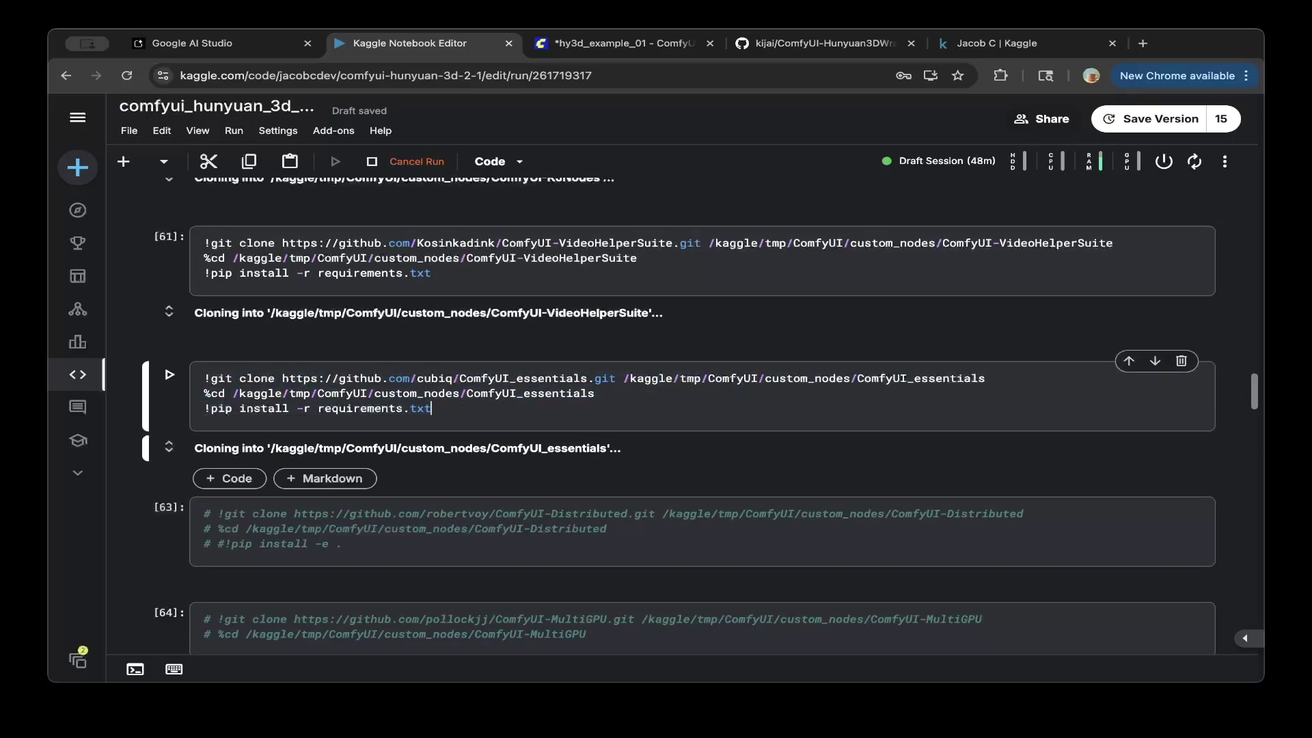
Step: Examine the clone and requirements installation commands in the kijai ComfyUI-Hunyuan3DWrapper cell
scroll(683, 410, down, 15)
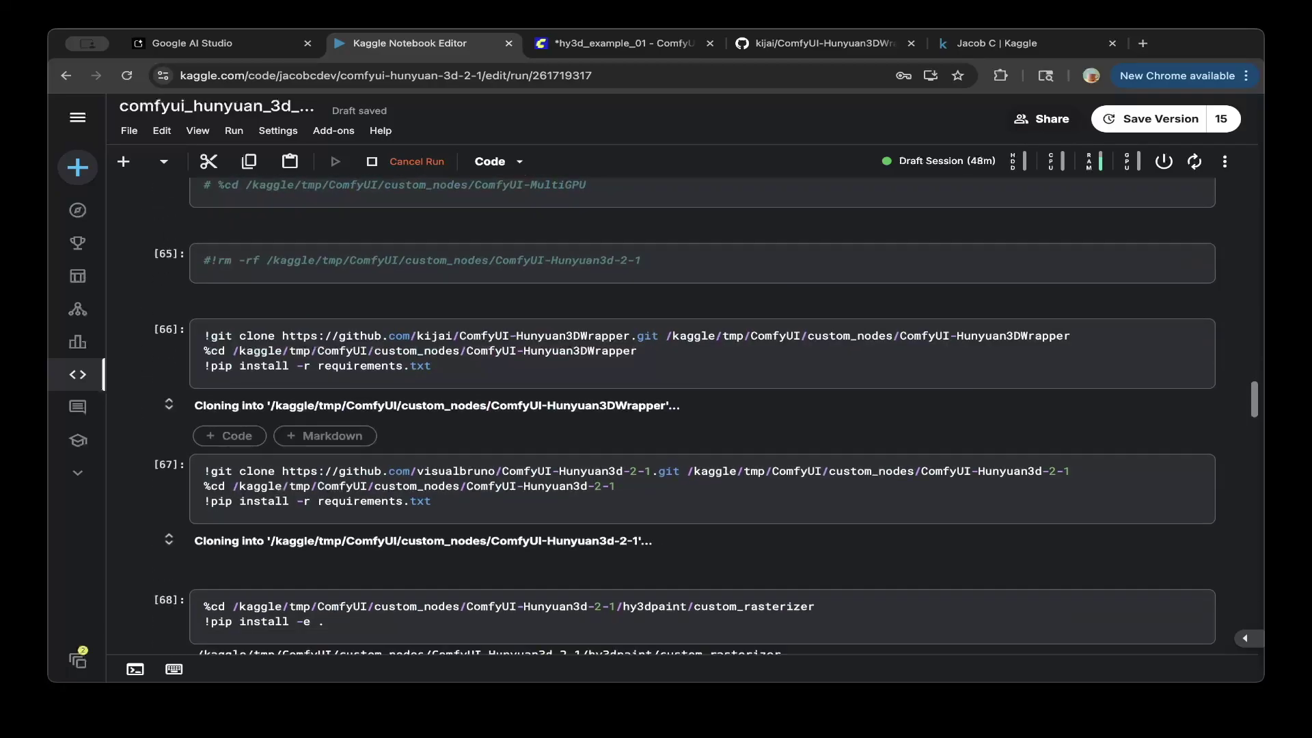
scroll(684, 410, down, 3)
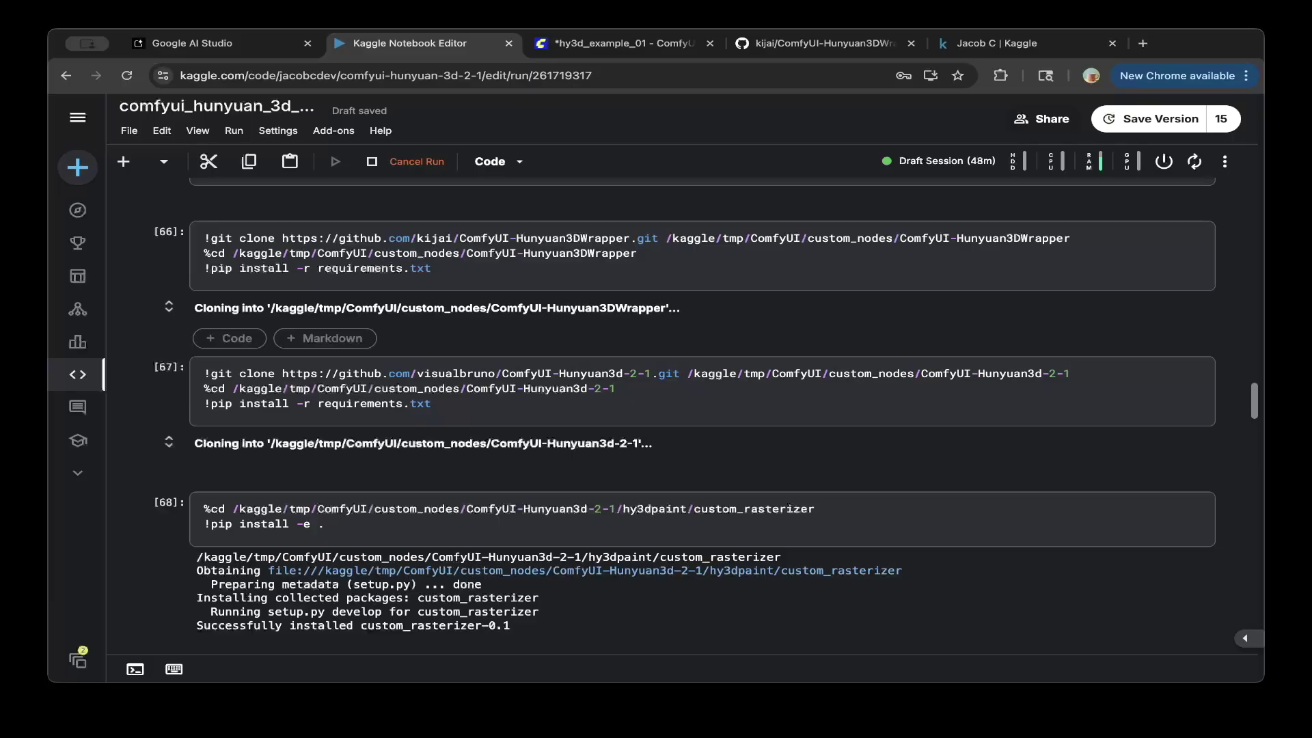
click(431, 268)
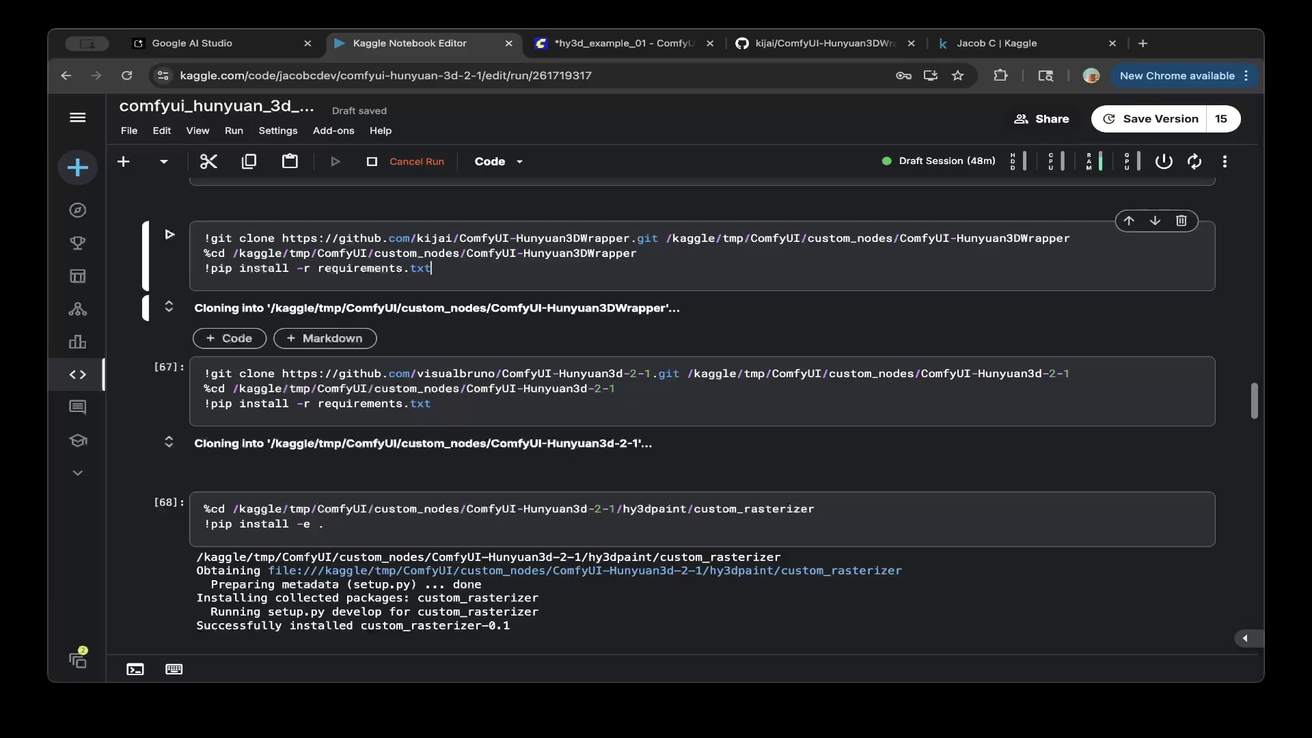
drag(431, 268, 204, 237)
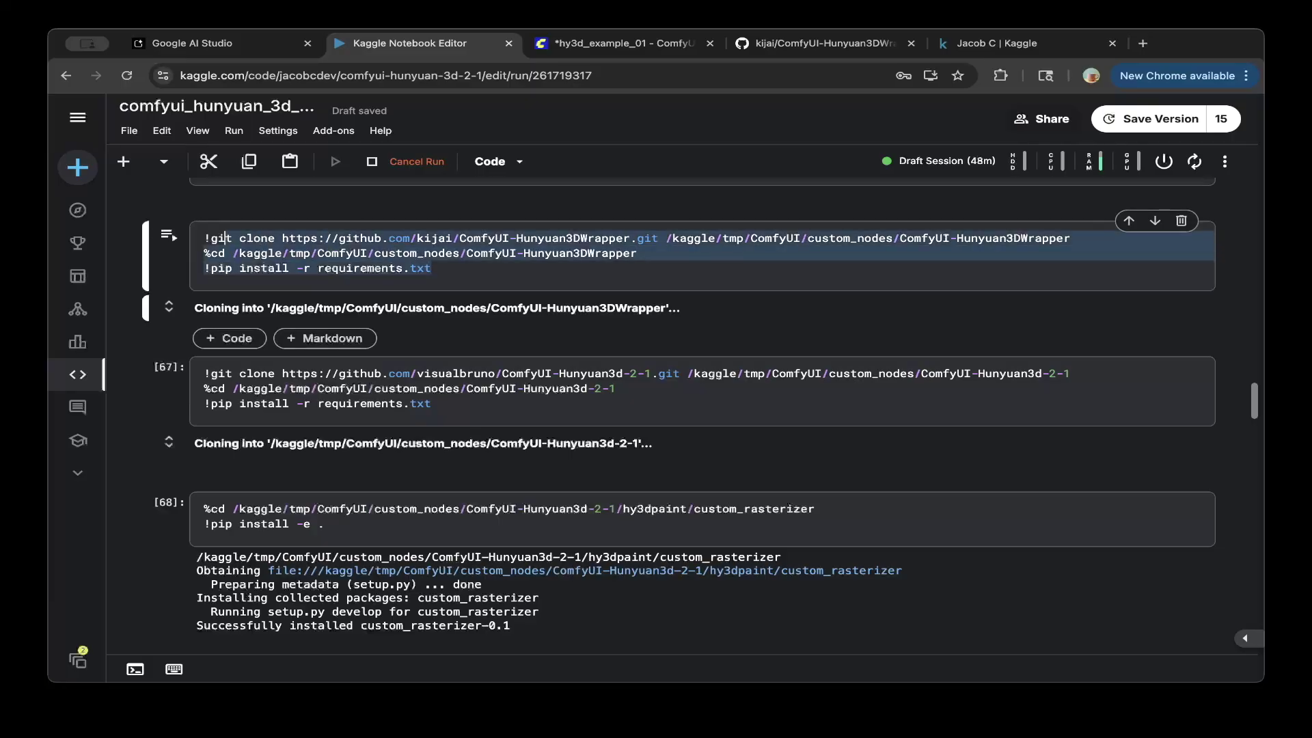
click(432, 268)
drag(431, 268, 203, 238)
click(431, 268)
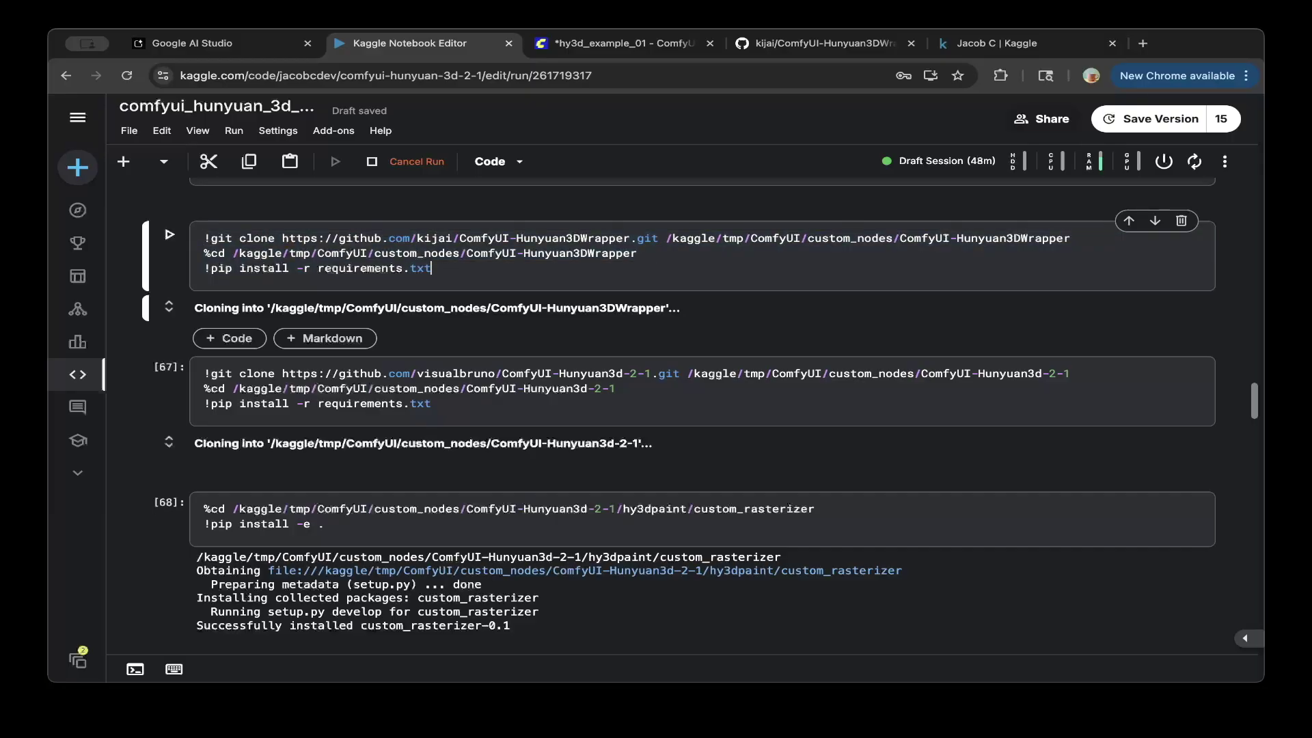
Step: Examine the visualbruno repository address and target folder in the ComfyUI-Hunyuan3d-2-1 cell
click(431, 403)
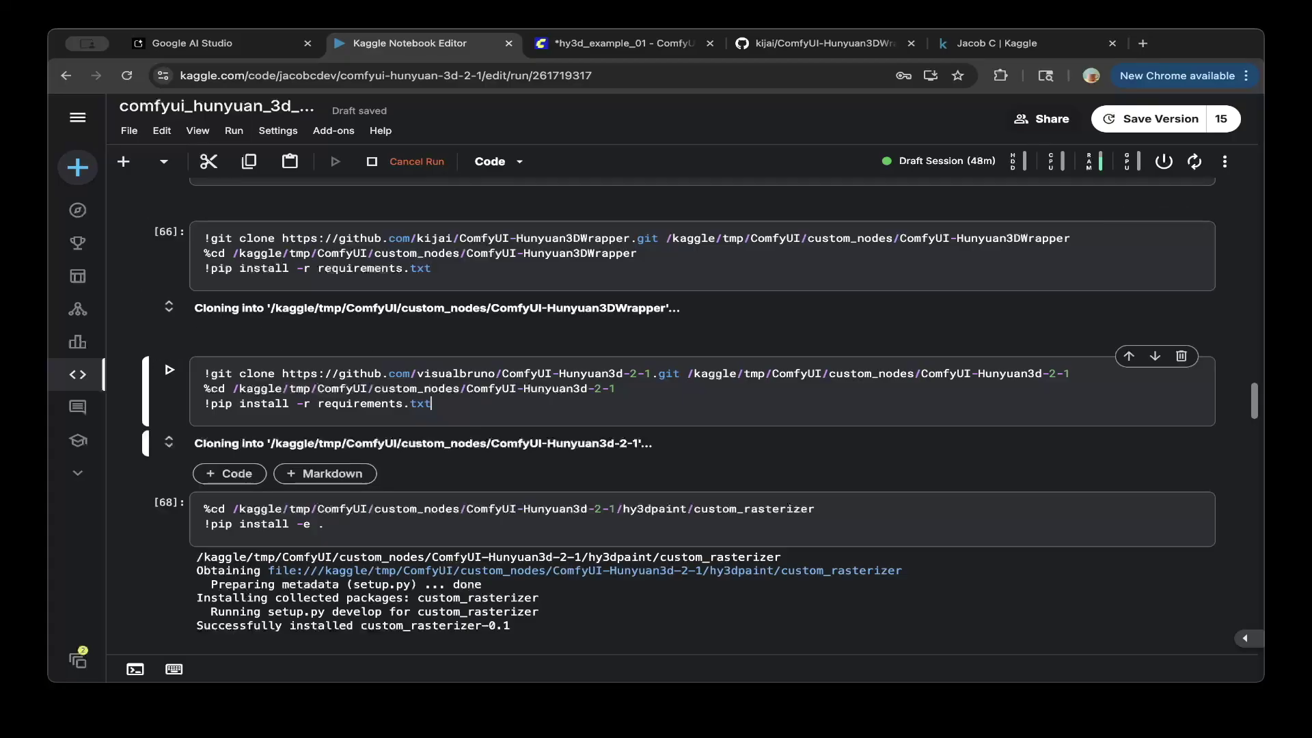
key(super+a)
key(Right)
double_click(488, 373)
click(438, 373)
drag(416, 373, 673, 373)
click(673, 373)
drag(416, 373, 657, 373)
click(657, 373)
click(395, 389)
drag(395, 388, 615, 388)
click(616, 388)
Step: Compare the installation commands of the ComfyUI-Hunyuan3DWrapper cell with those of the ComfyUI-Hunyuan3d-2-1 cell
click(431, 268)
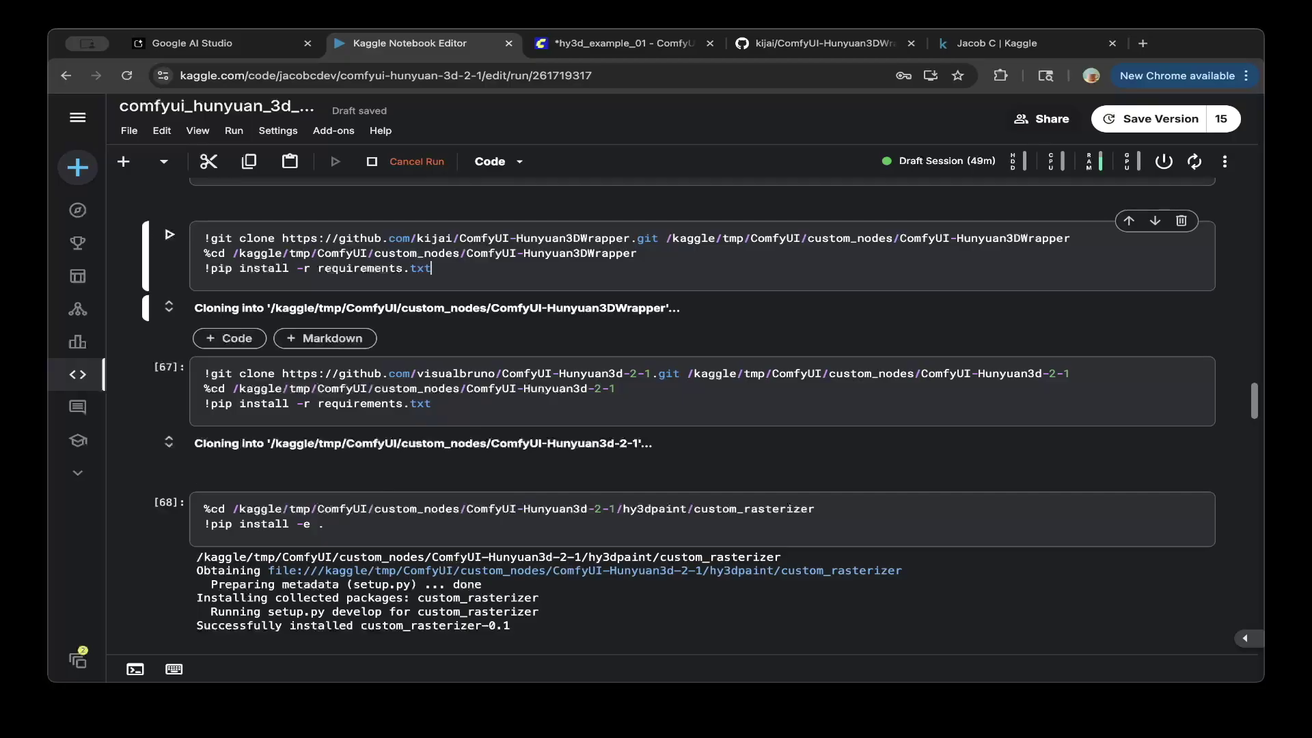
drag(459, 238, 658, 238)
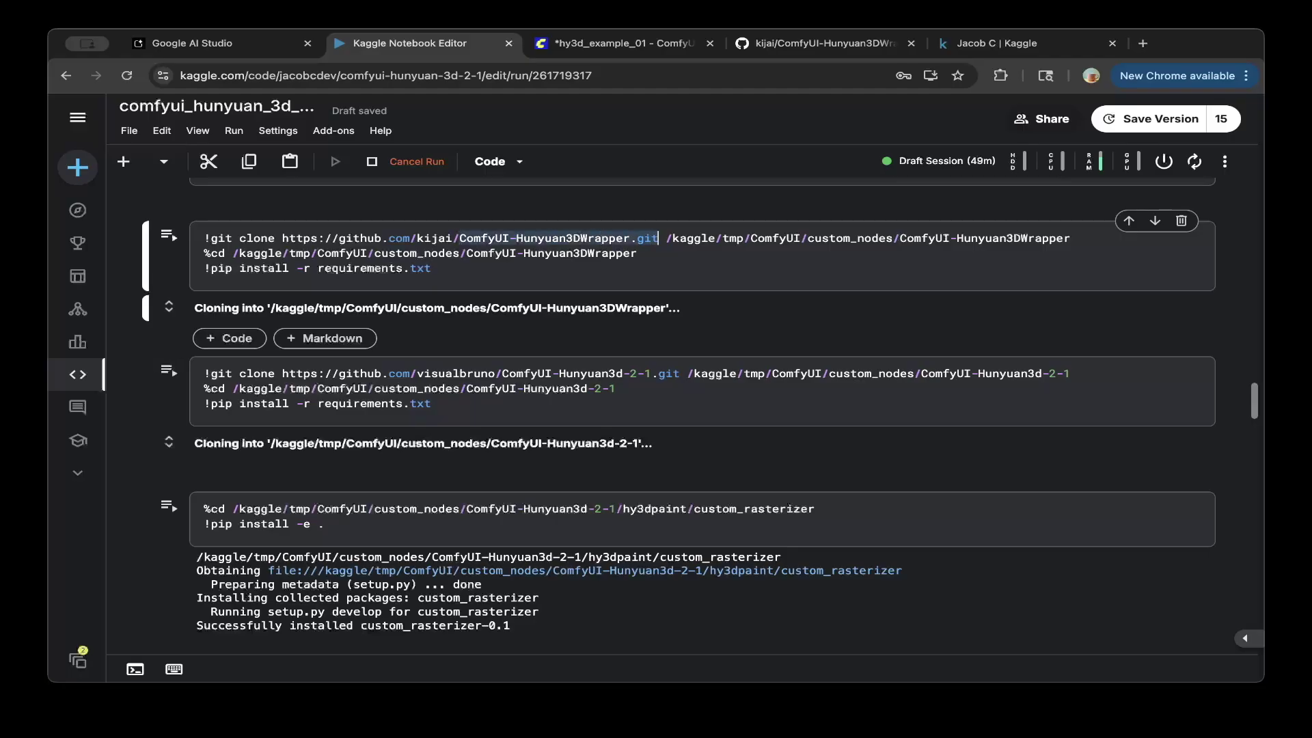
click(658, 238)
drag(431, 403, 170, 371)
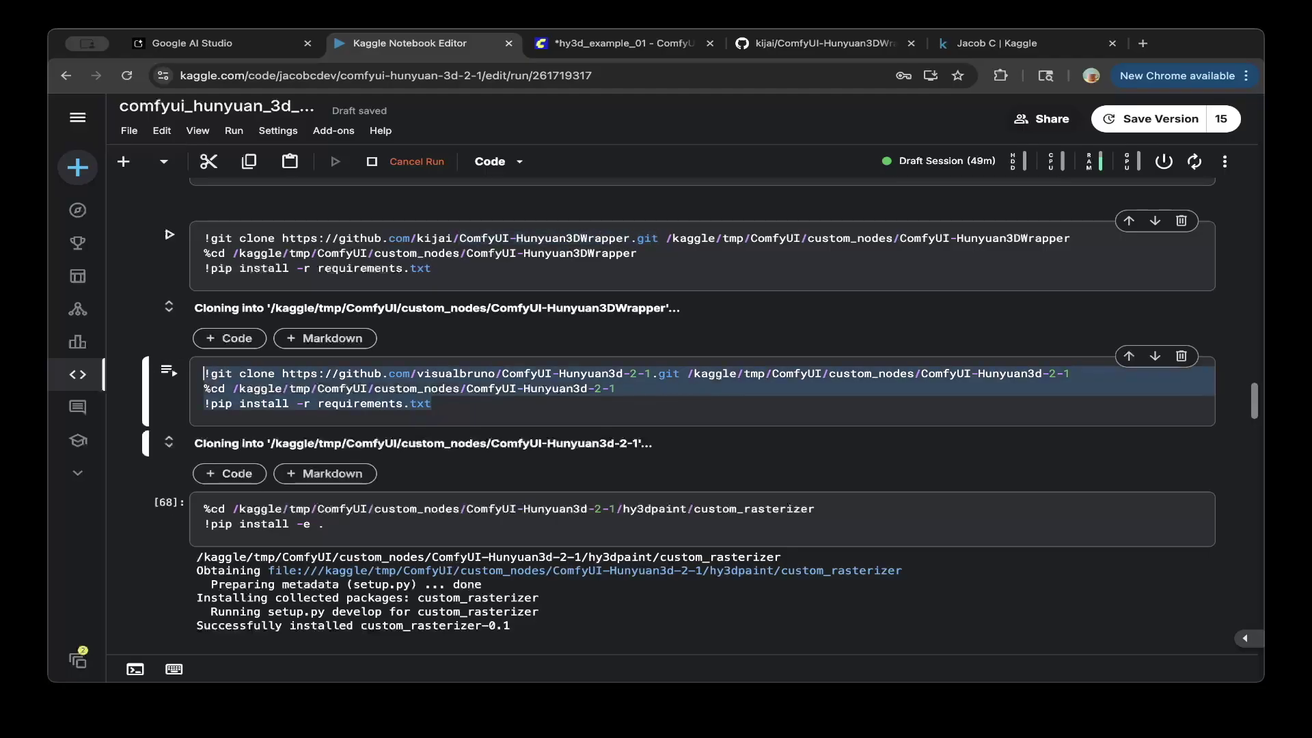
click(481, 388)
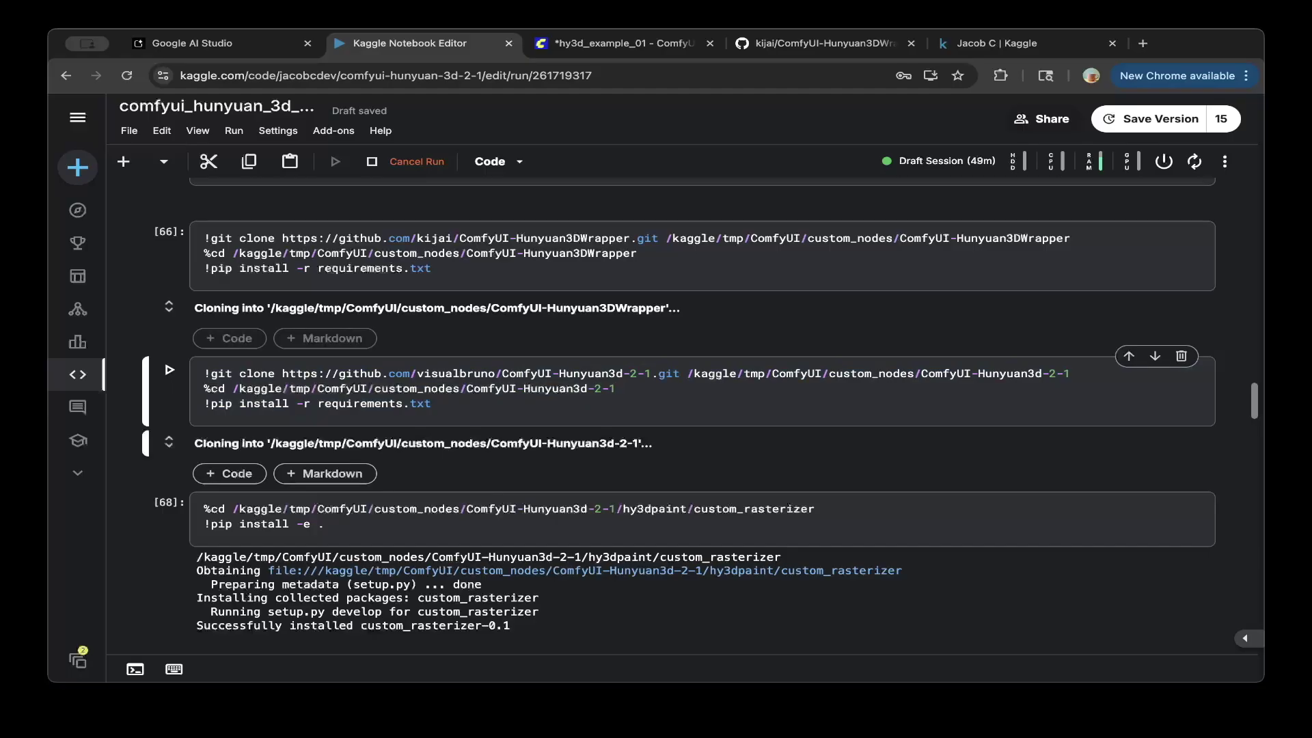
drag(431, 268, 204, 238)
click(466, 253)
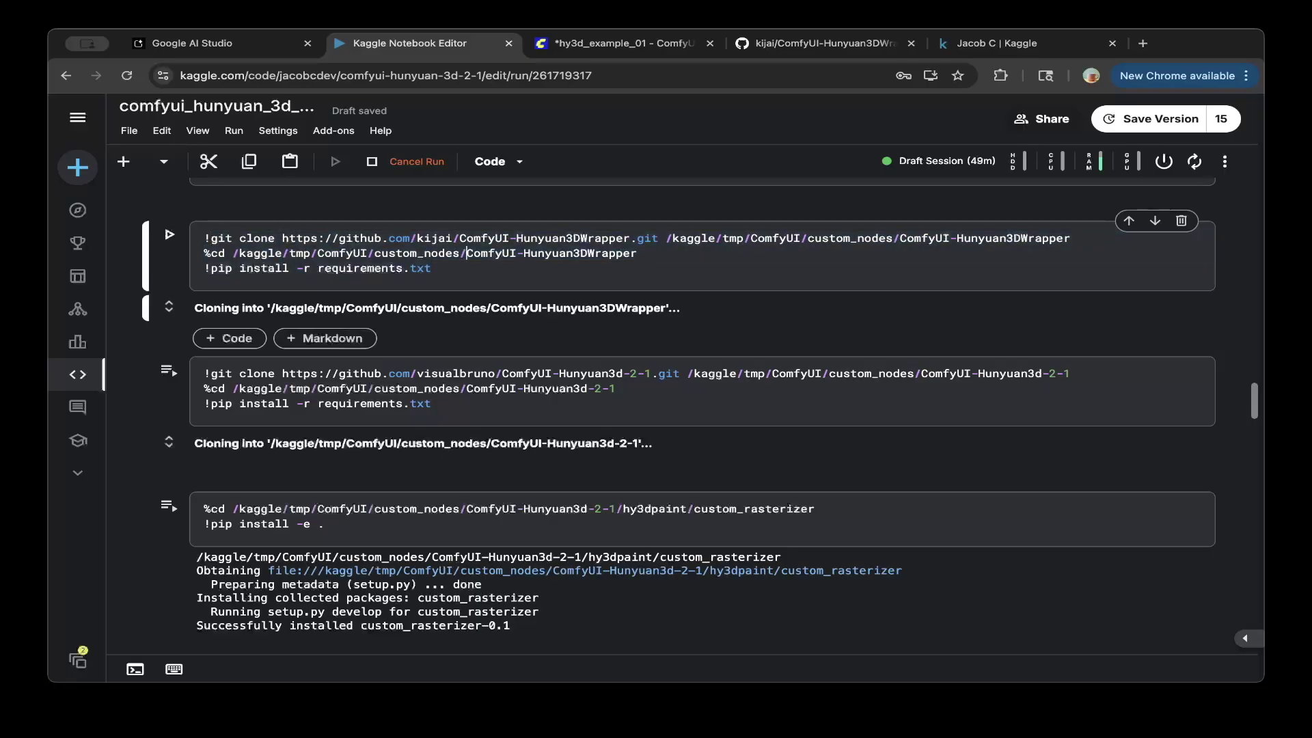
Step: Examine the folder path and editable pip install command in the hy3dpaint custom_rasterizer cell
scroll(678, 416, down, 2)
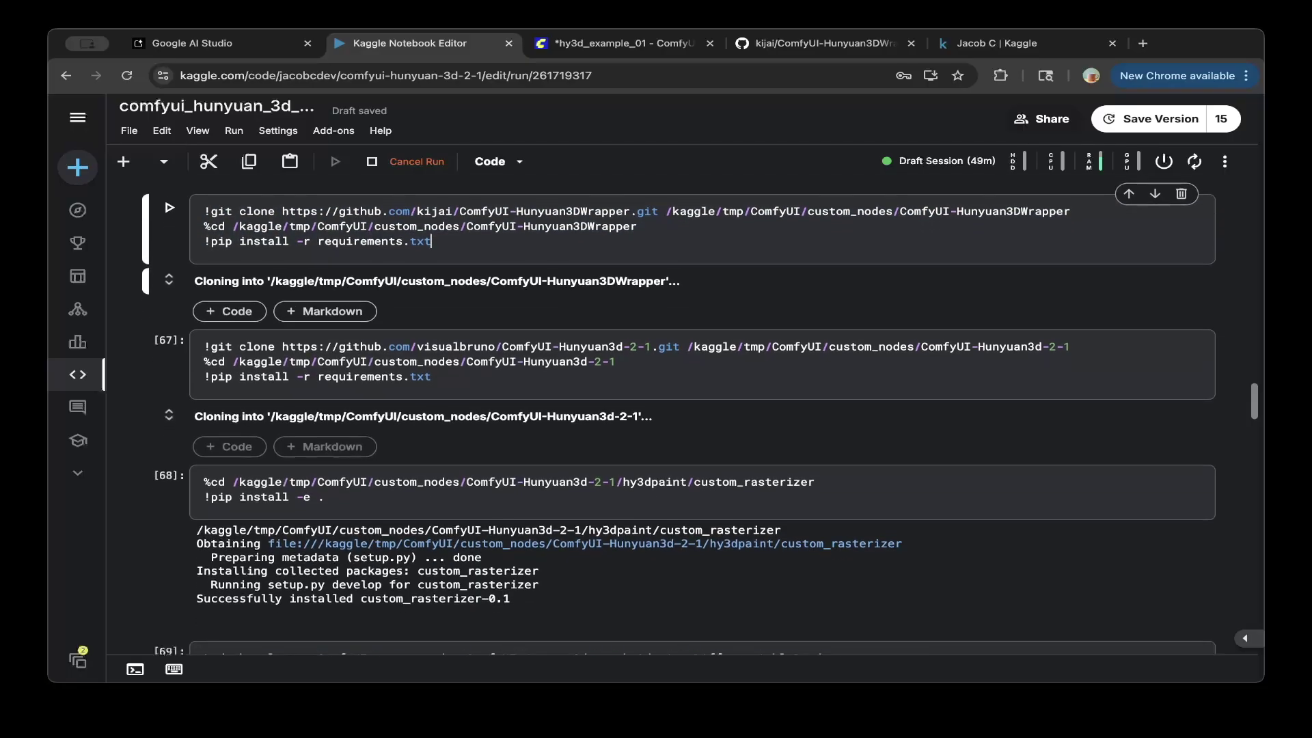
scroll(685, 416, down, 1)
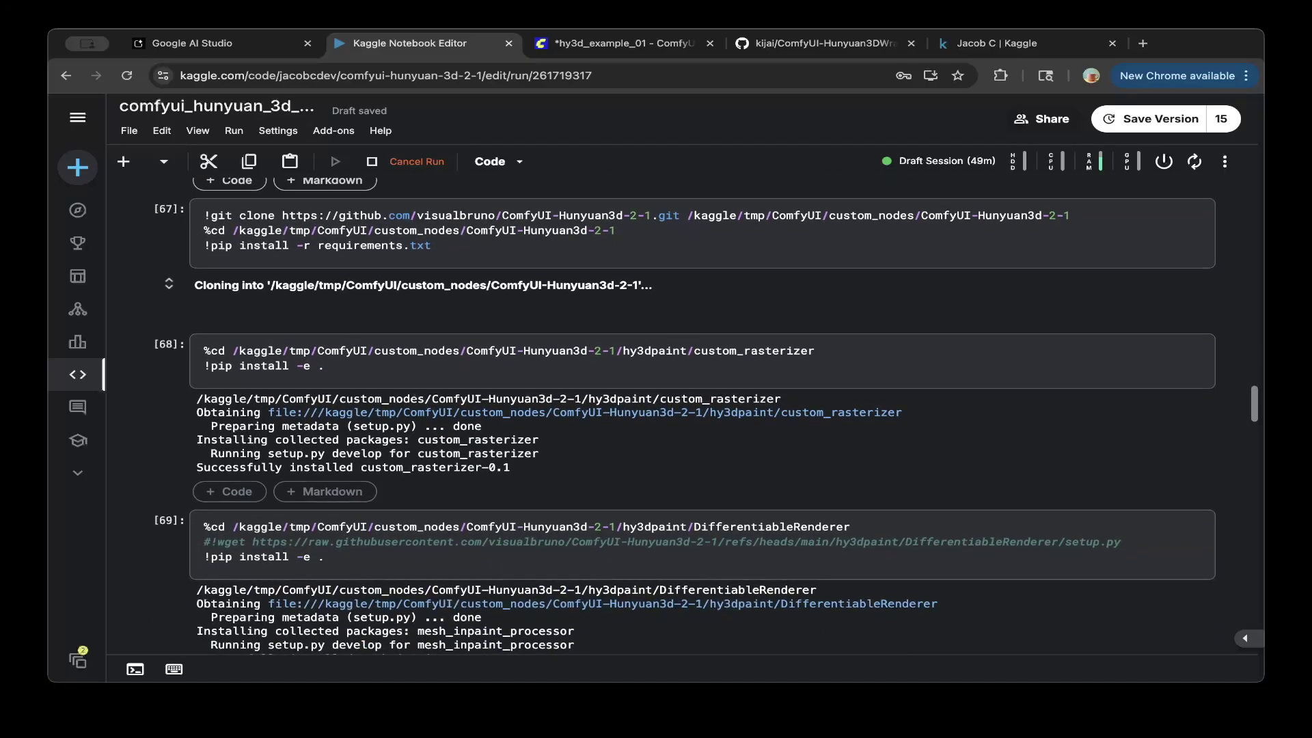
click(324, 362)
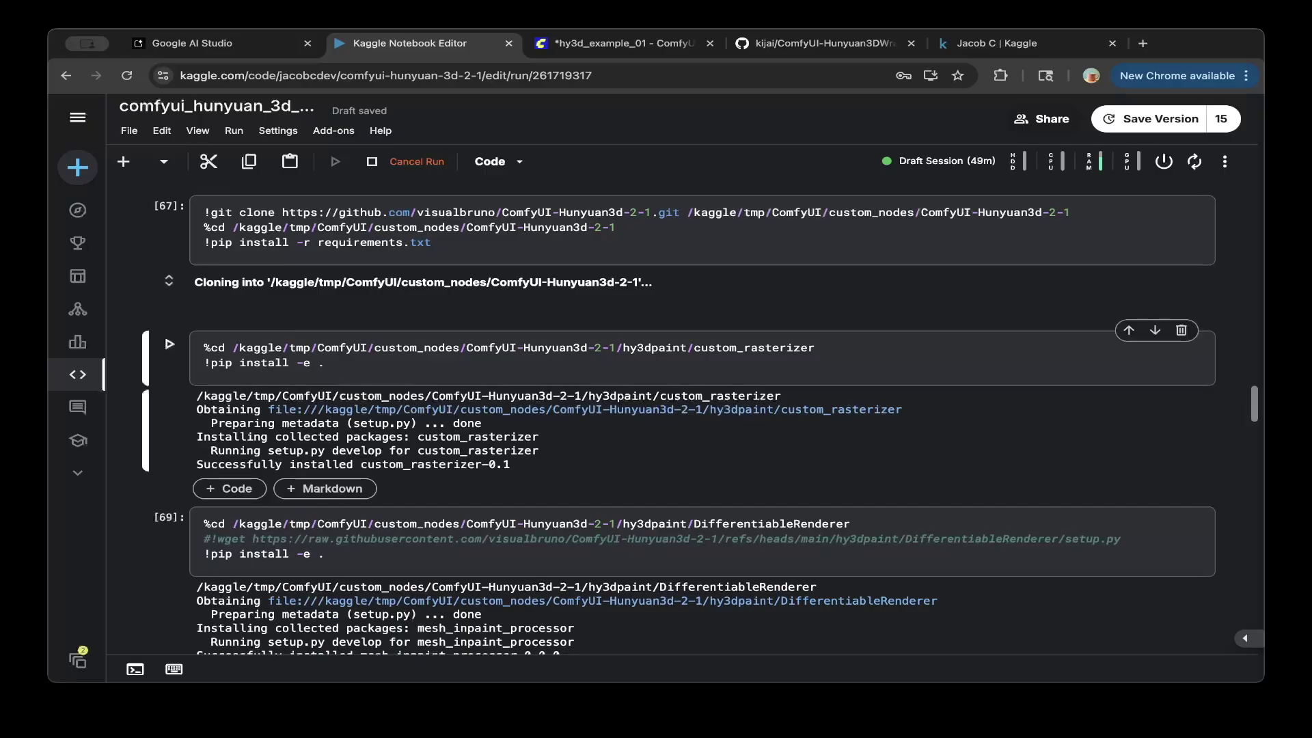
double_click(736, 347)
click(814, 347)
drag(324, 362, 171, 345)
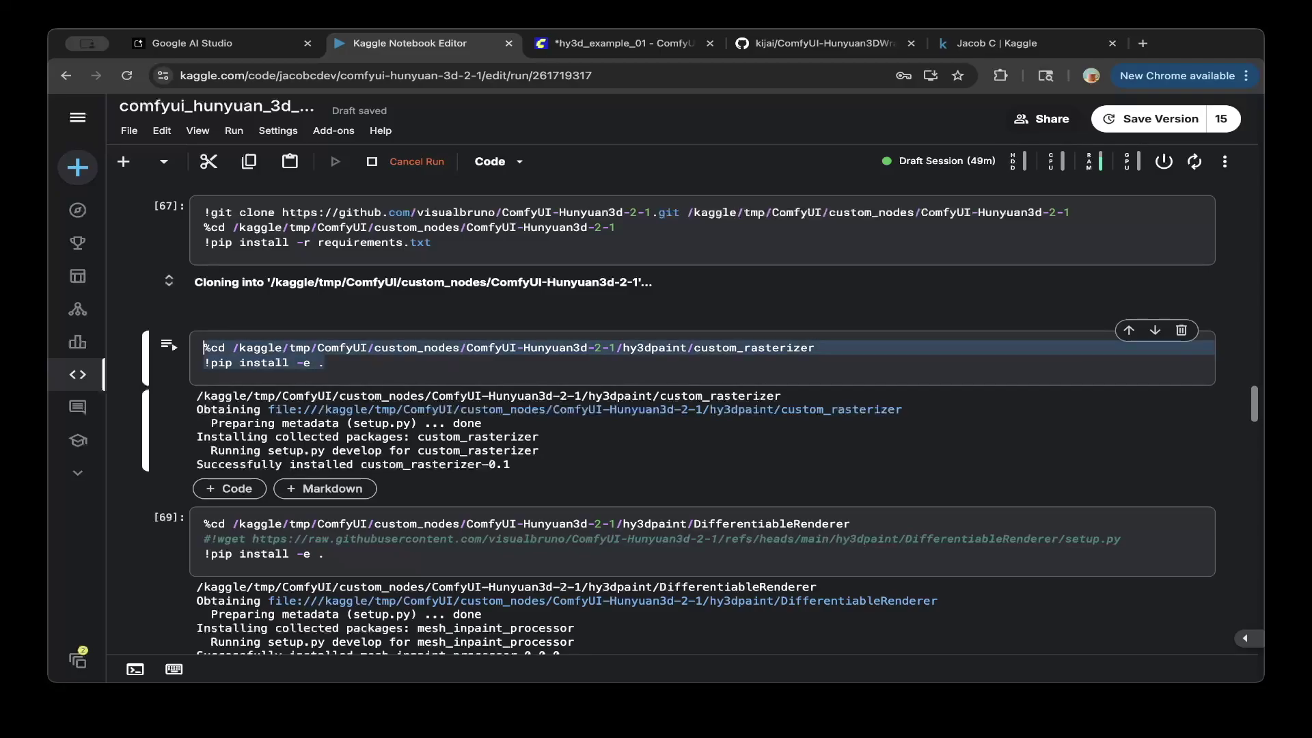
click(381, 347)
click(325, 362)
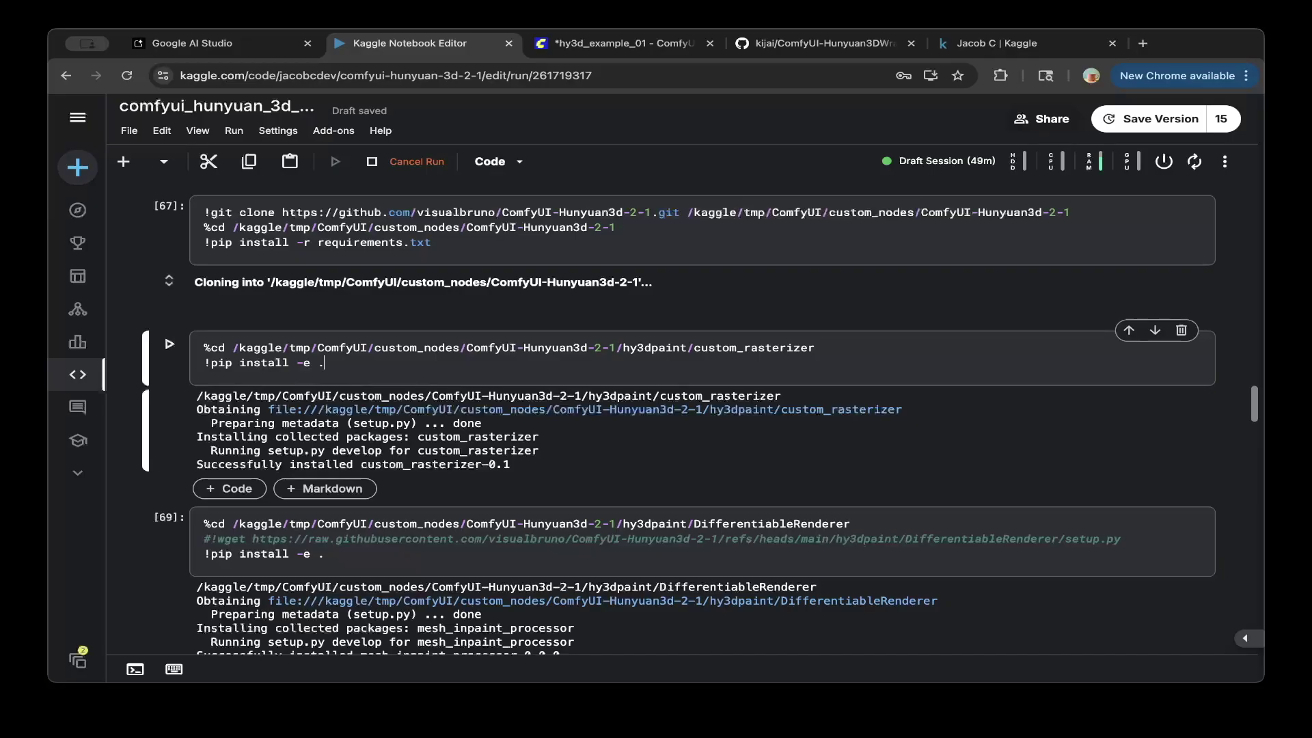
click(629, 348)
Step: Review the DifferentiableRenderer cell, including its commented-out setup.py download line
scroll(630, 348, down, 1)
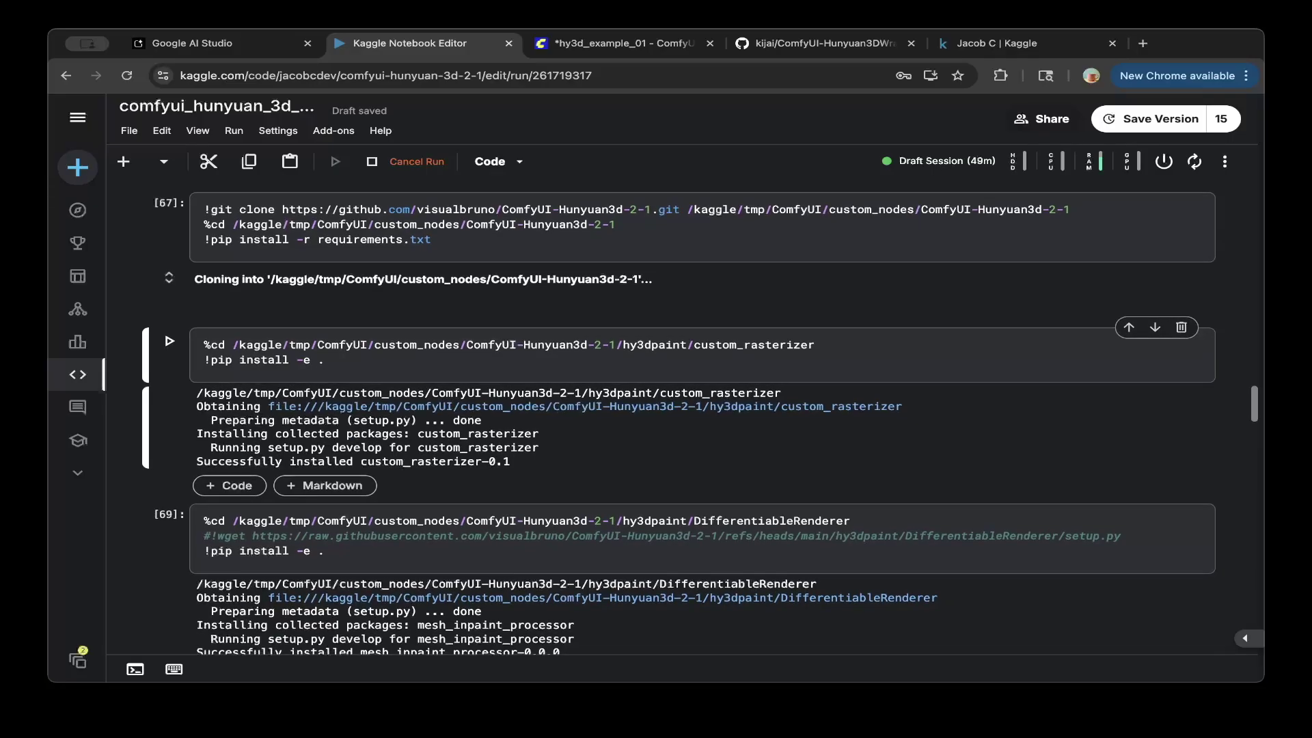
scroll(629, 347, down, 2)
scroll(629, 348, down, 2)
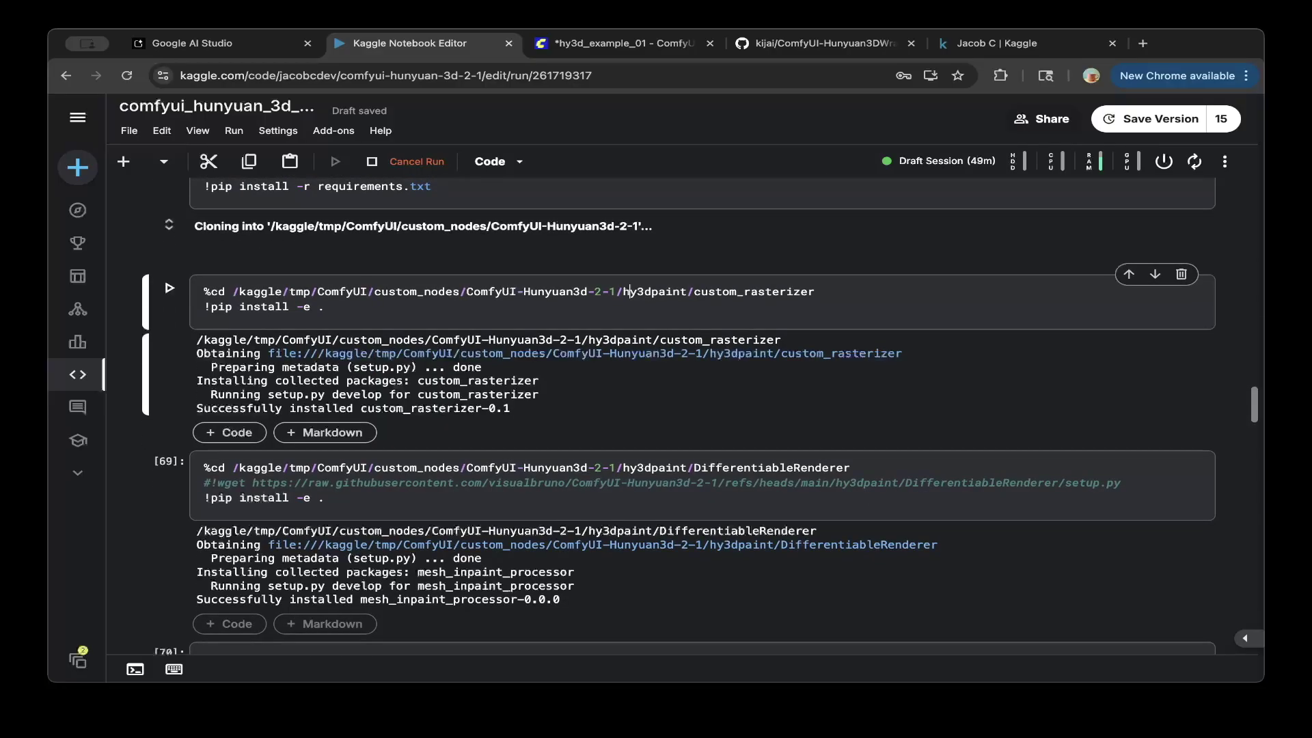
click(350, 482)
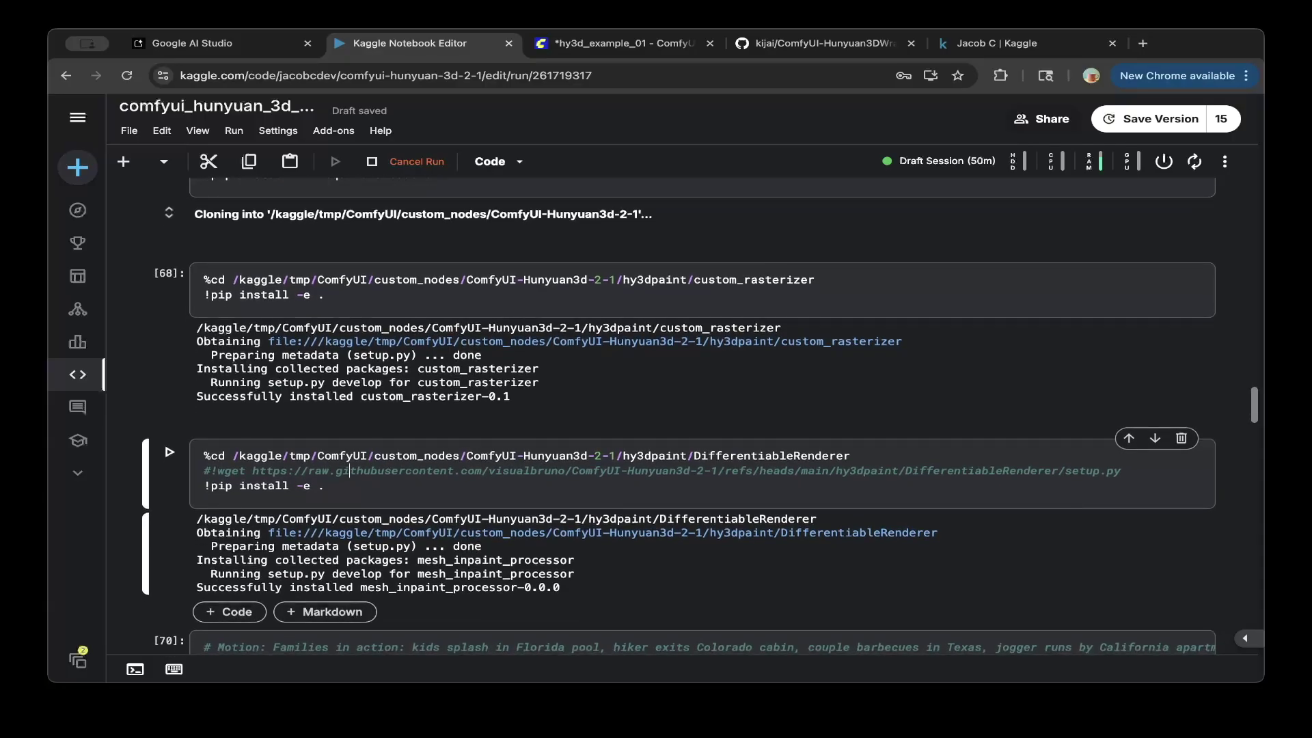
Step: Review the pinned Python package list in the pip install cell that starts with ninja==1.11.1.1
scroll(701, 416, down, 8)
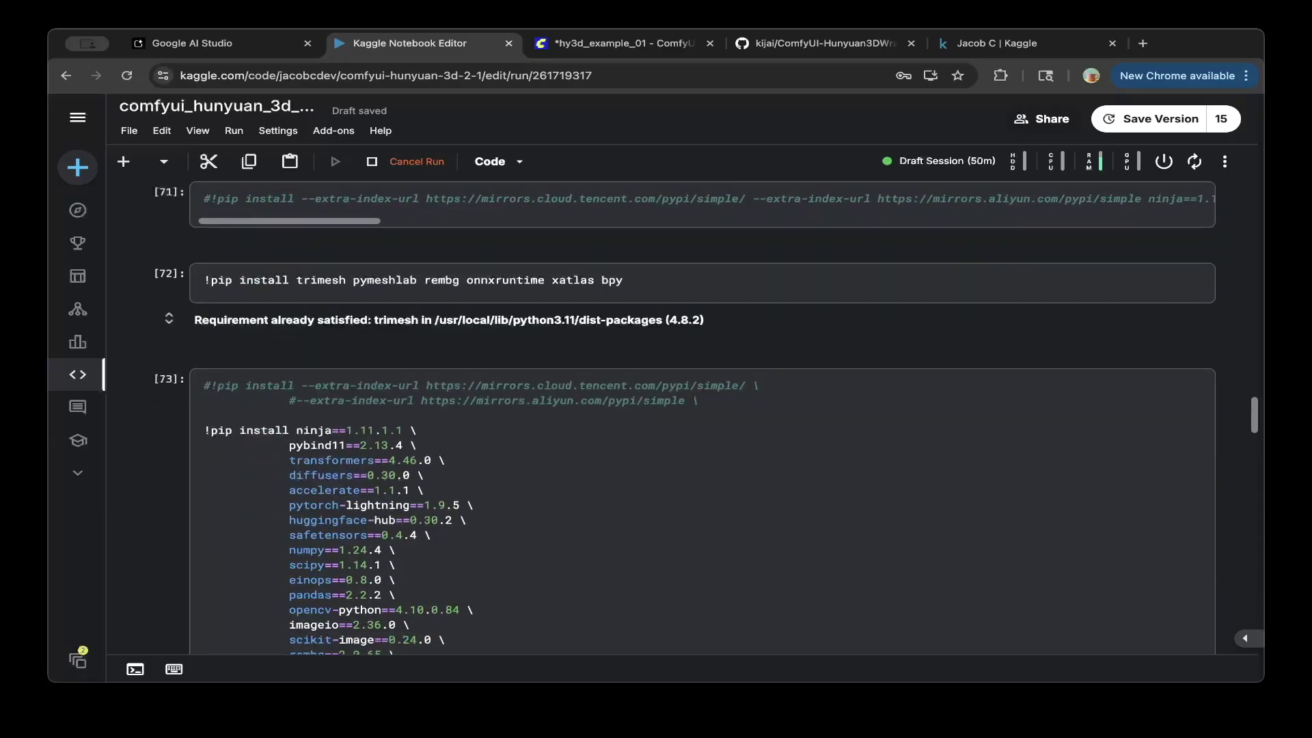
click(395, 505)
click(377, 415)
scroll(375, 386, down, 1)
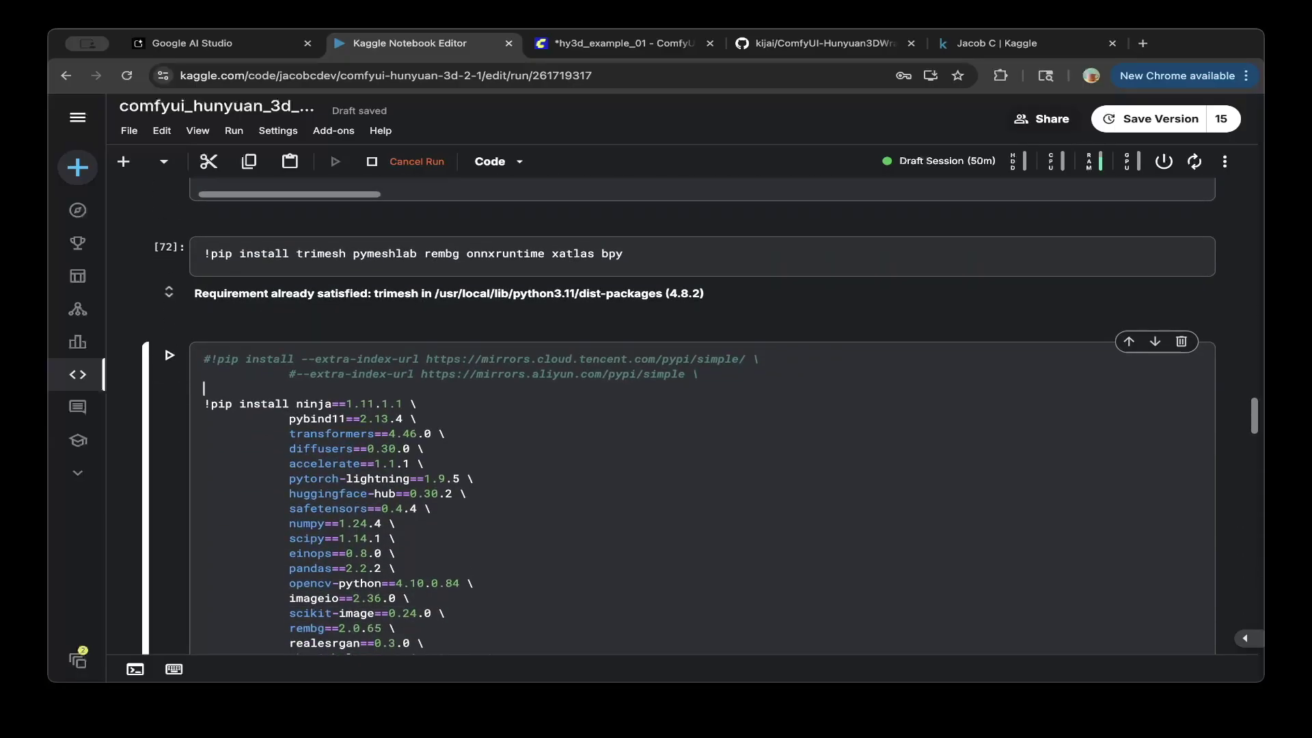
scroll(374, 386, up, 1)
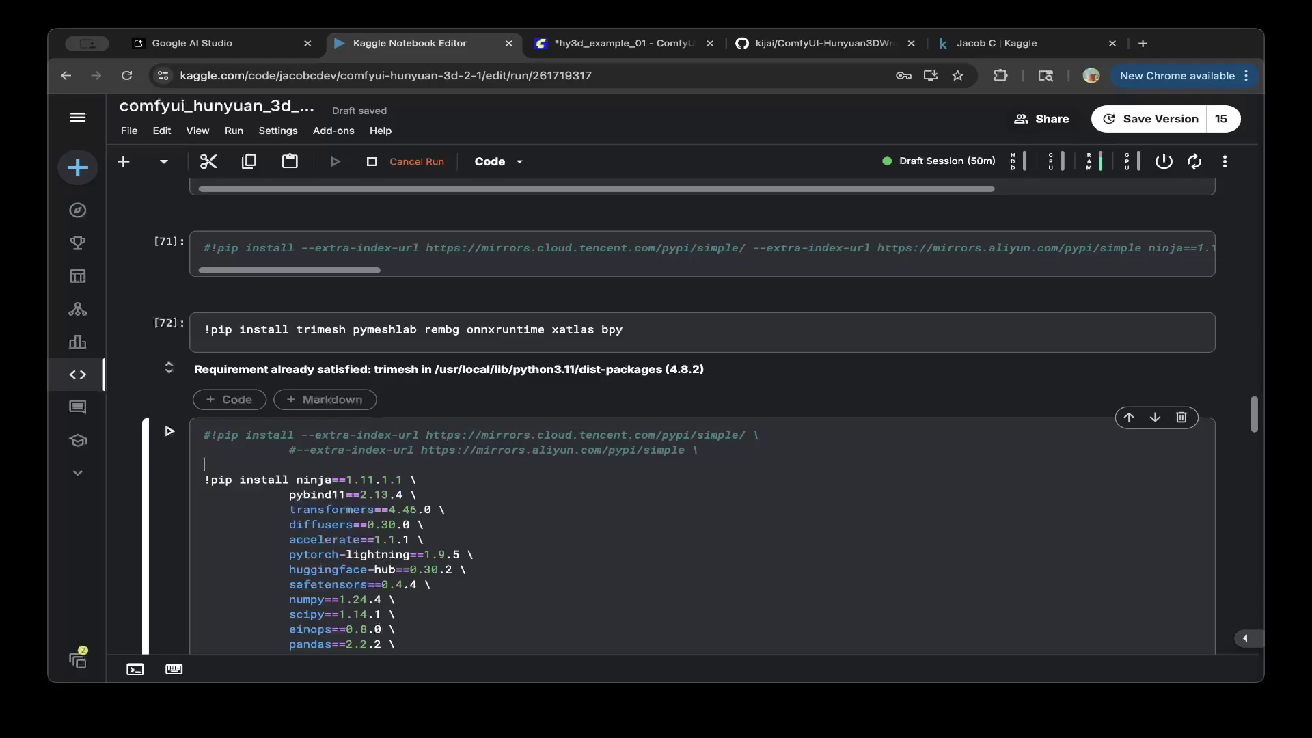
scroll(679, 416, down, 10)
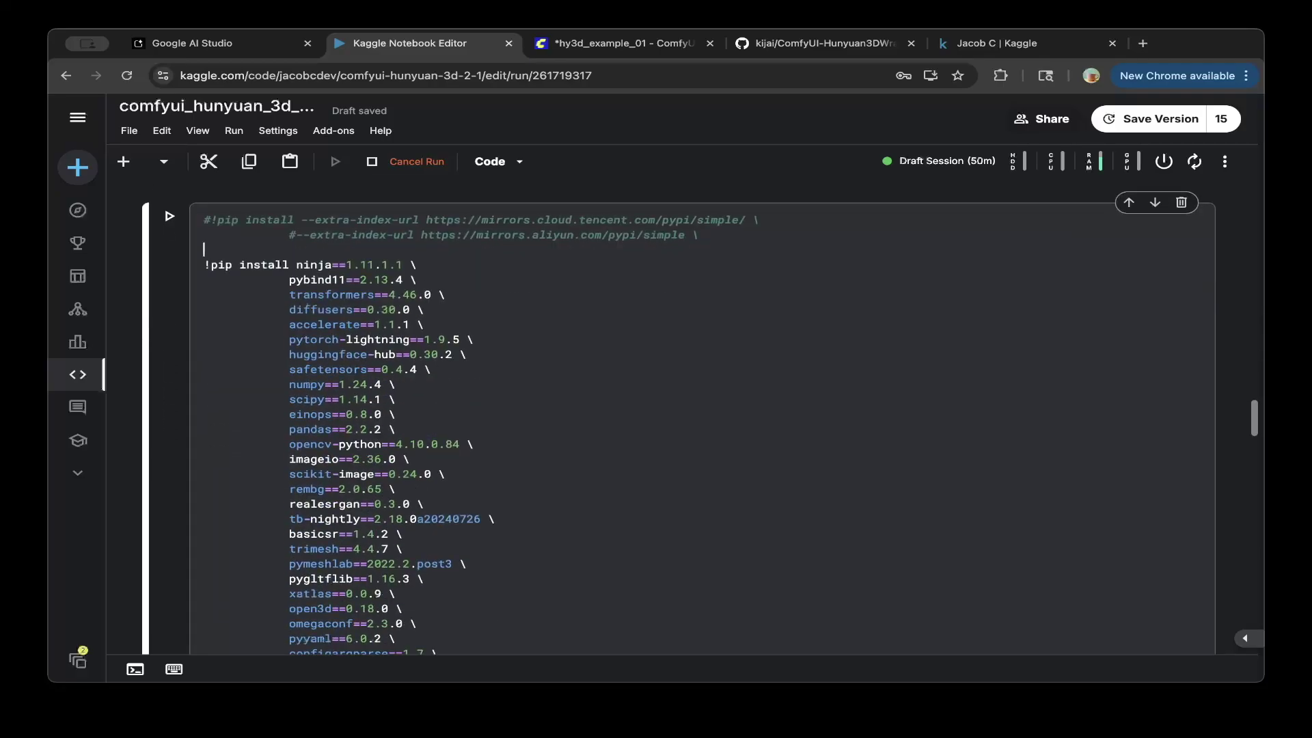
scroll(678, 416, down, 12)
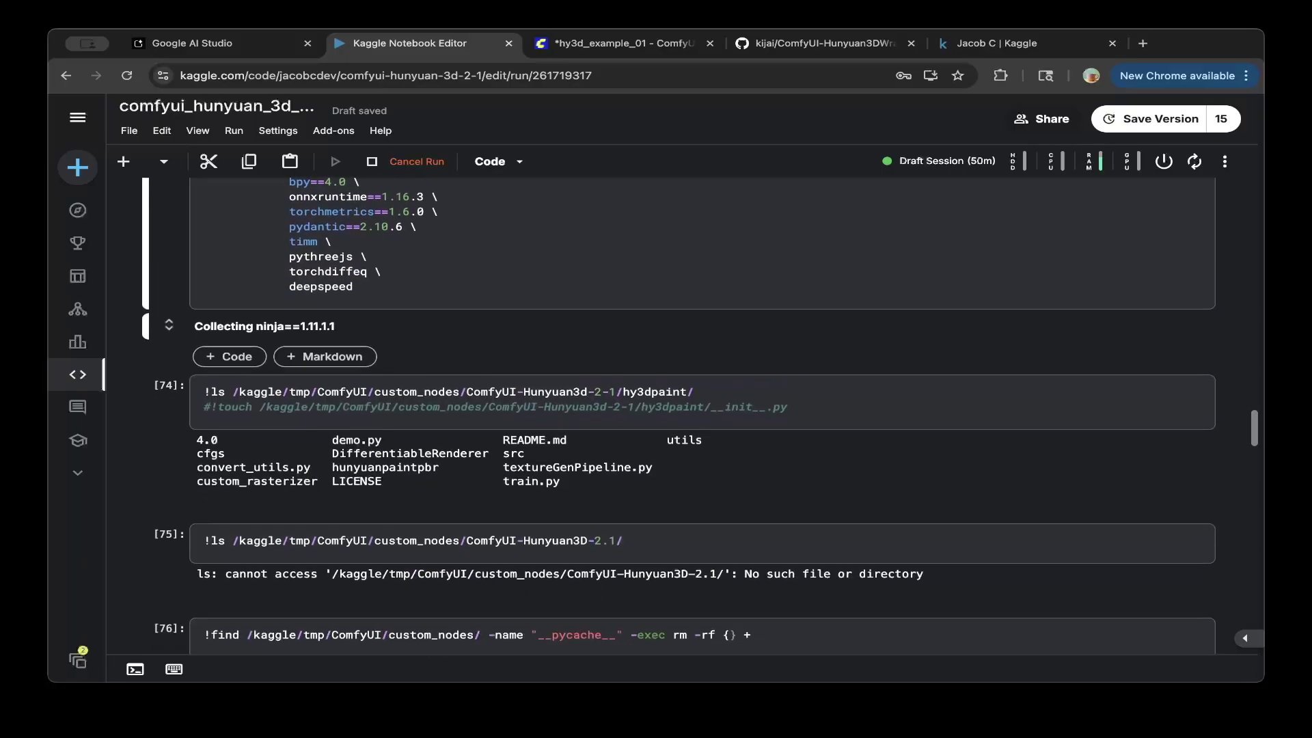
Step: Examine the rembg import test and the pip show rembg cell above the Custom Node Install section
scroll(702, 416, down, 10)
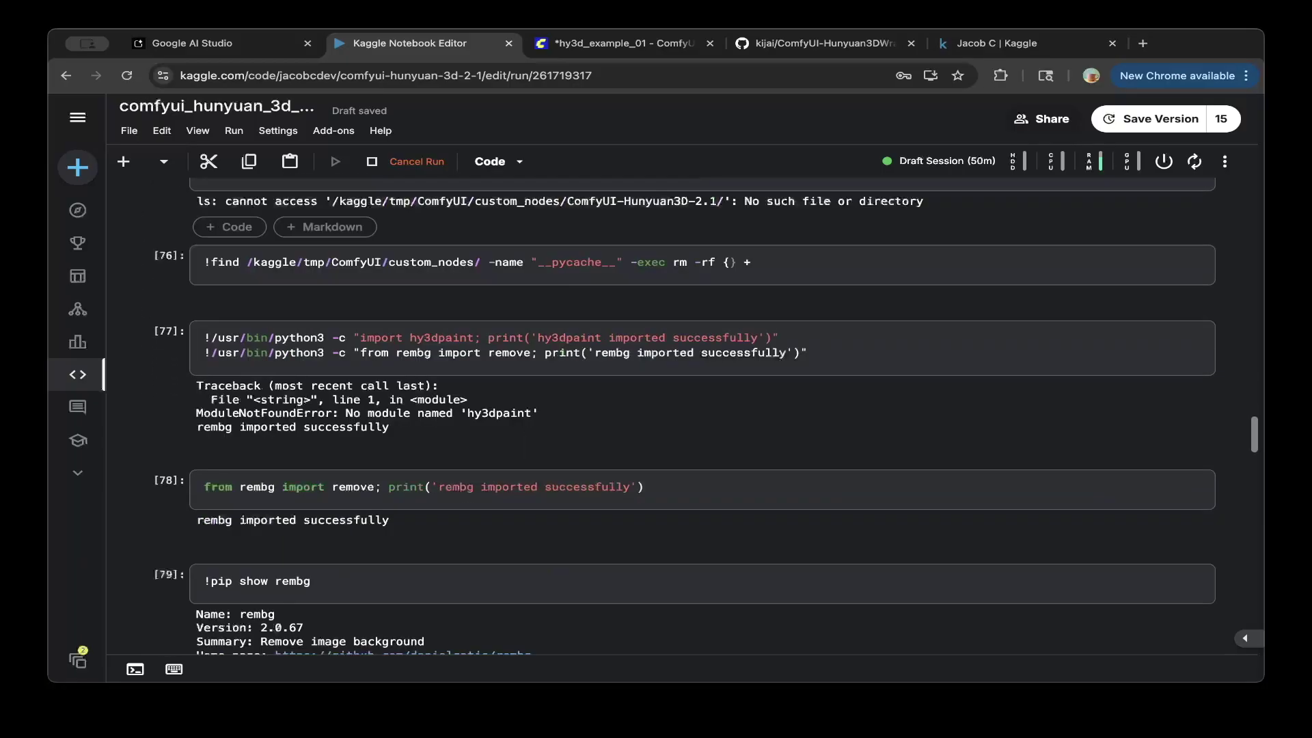
scroll(702, 416, down, 8)
scroll(702, 416, up, 3)
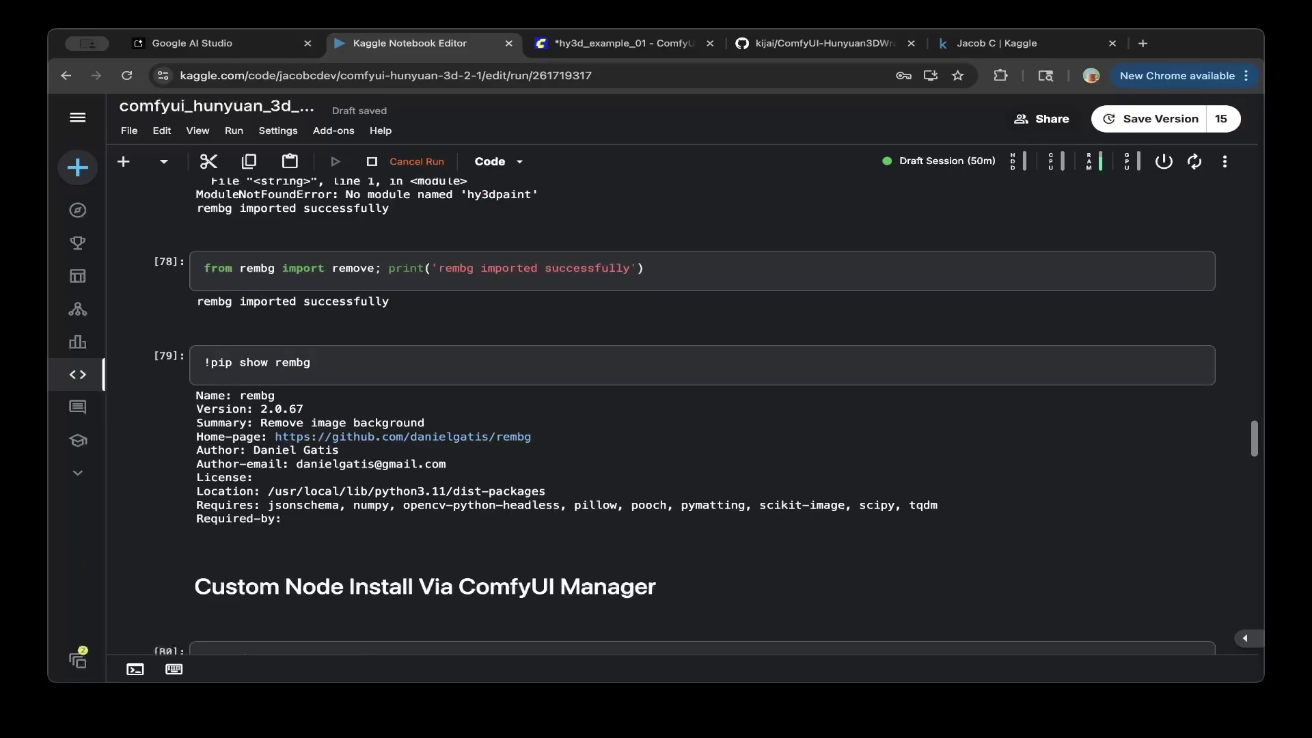
scroll(702, 416, up, 1)
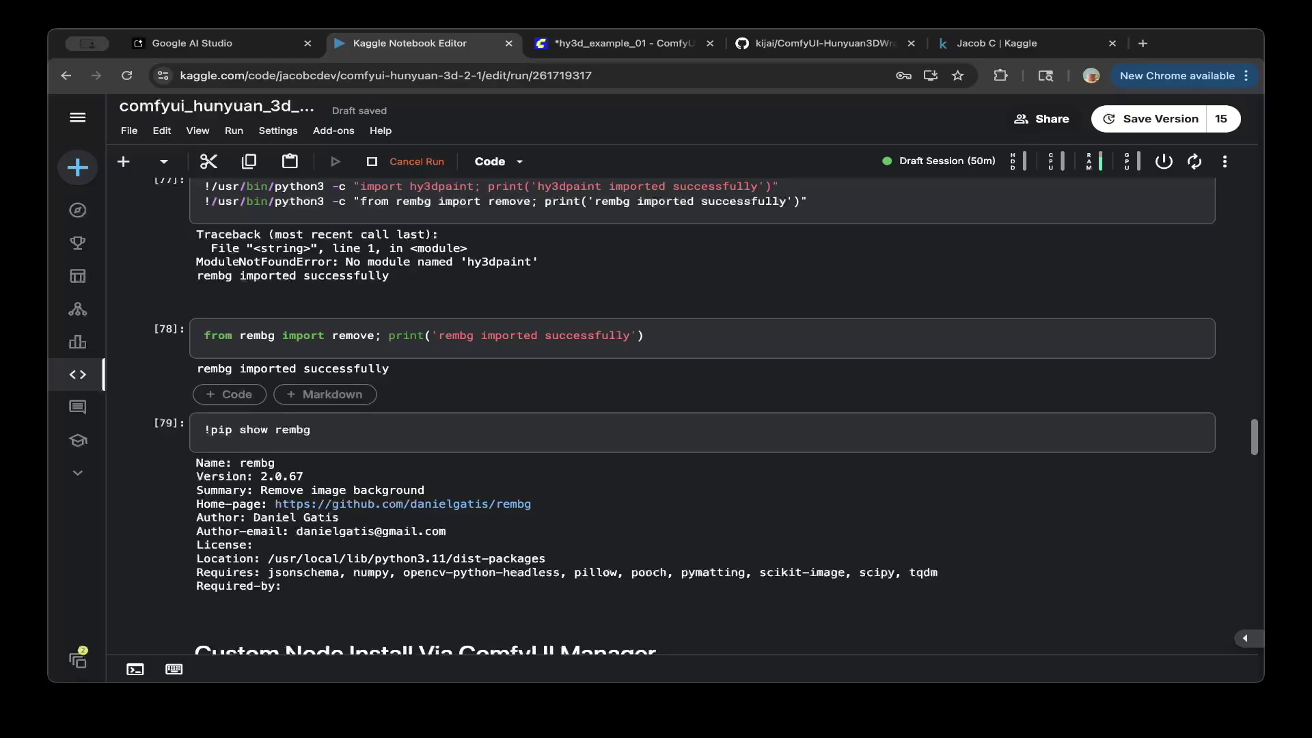
drag(644, 335, 203, 335)
click(310, 429)
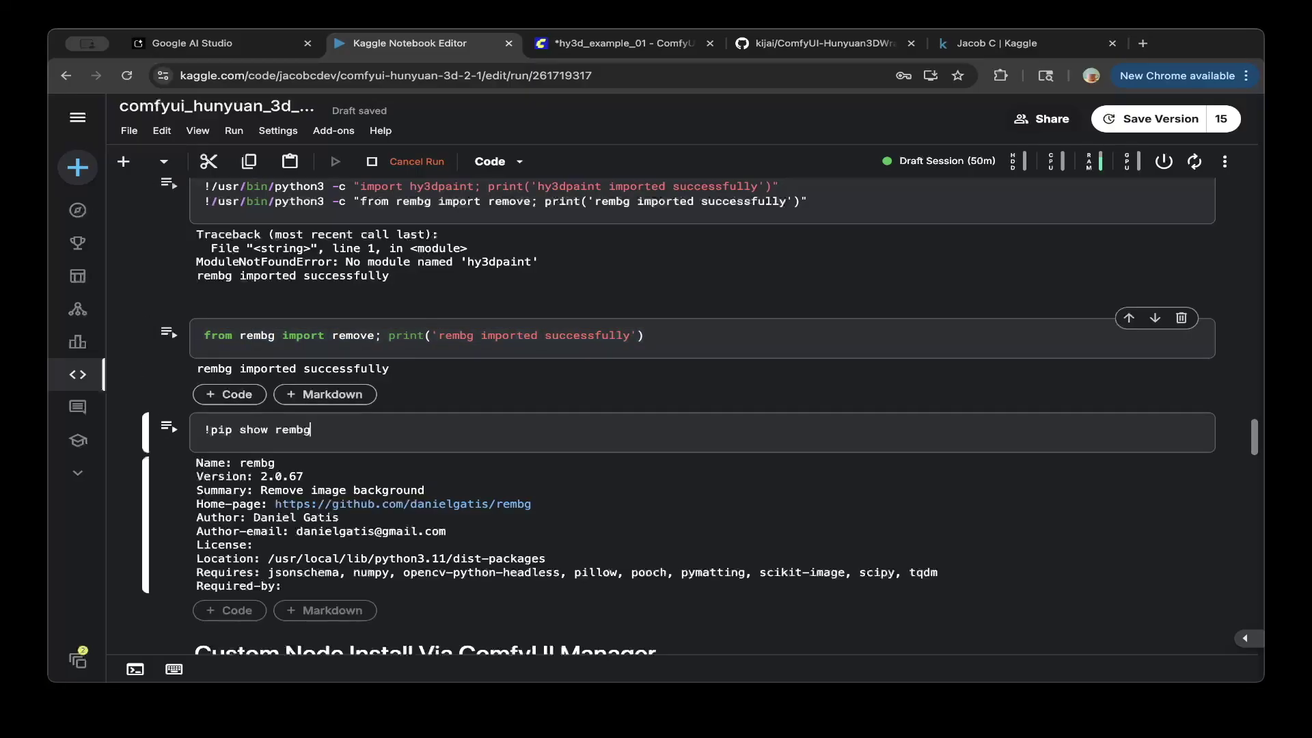
scroll(311, 429, up, 1)
drag(644, 366, 218, 366)
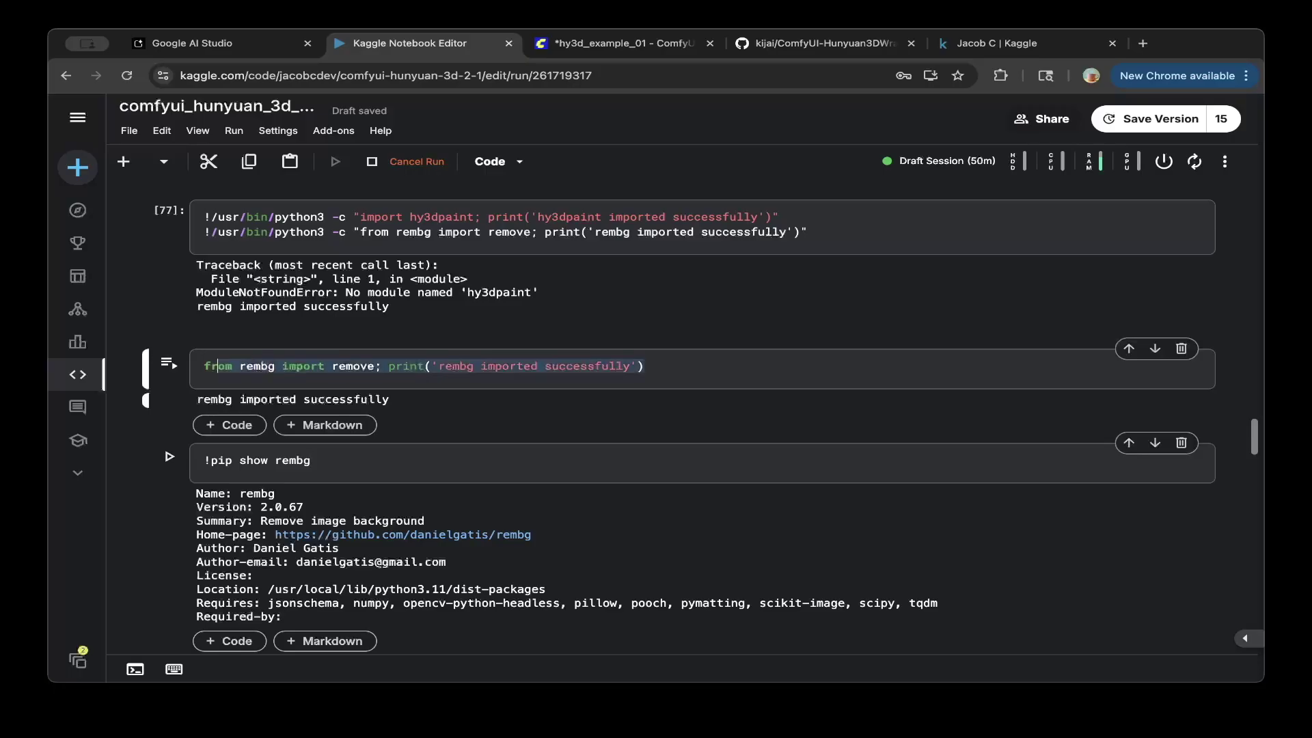
click(643, 366)
drag(644, 366, 205, 367)
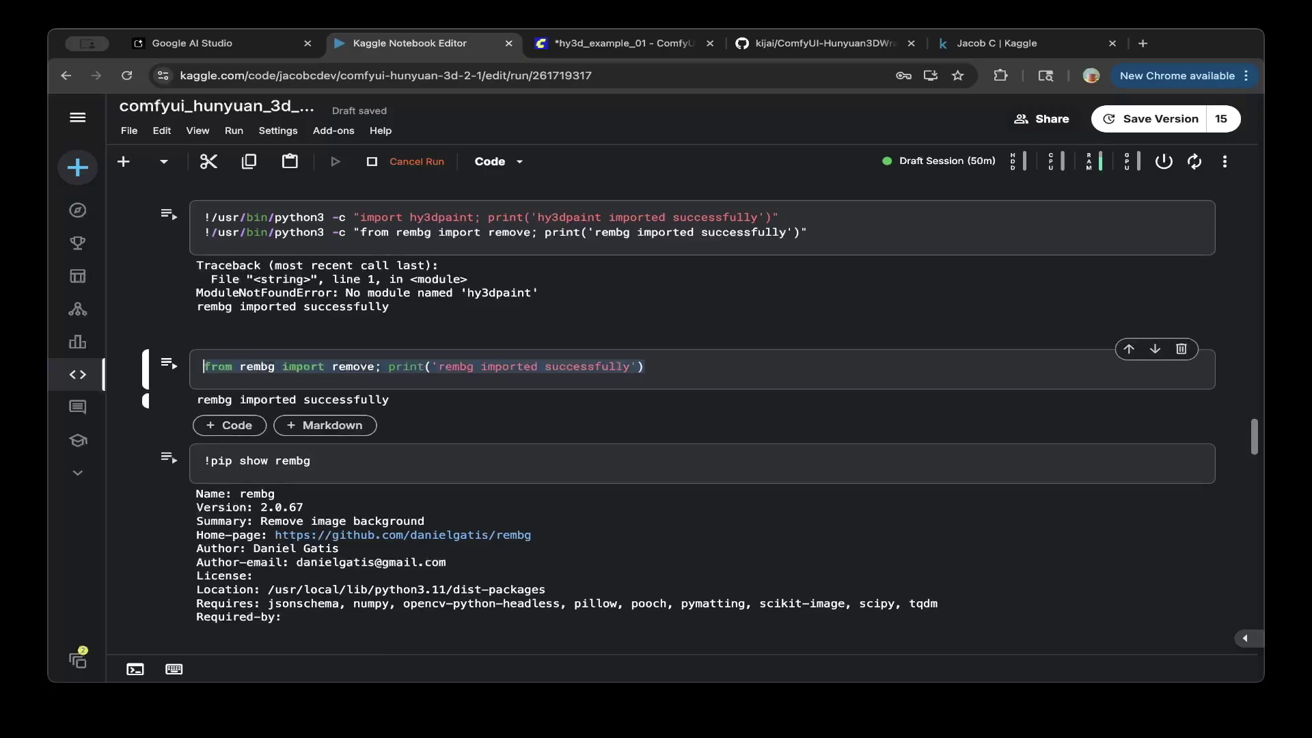
Step: Go back to the cell installing trimesh, pymeshlab, rembg, onnxruntime, xatlas and bpy and examine its command
scroll(205, 366, up, 15)
scroll(683, 410, up, 10)
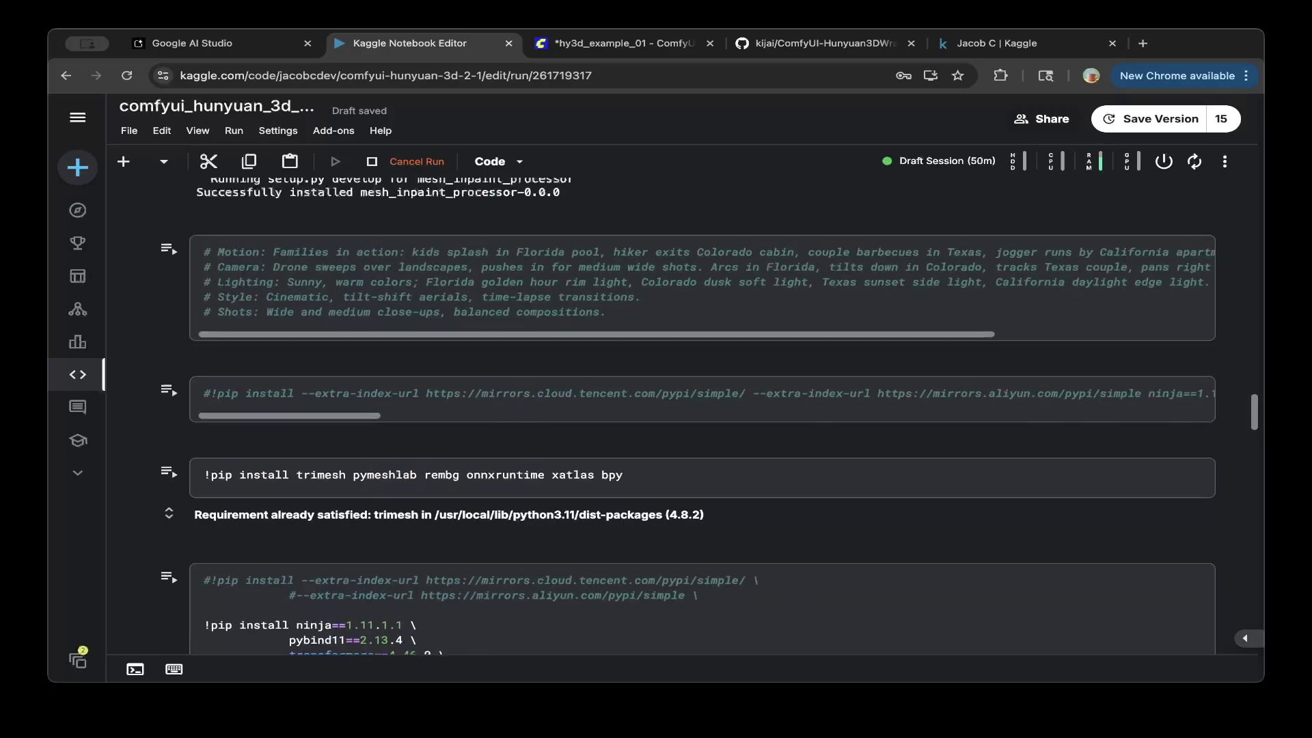
drag(623, 474, 203, 474)
click(622, 474)
scroll(622, 475, down, 1)
scroll(682, 415, down, 1)
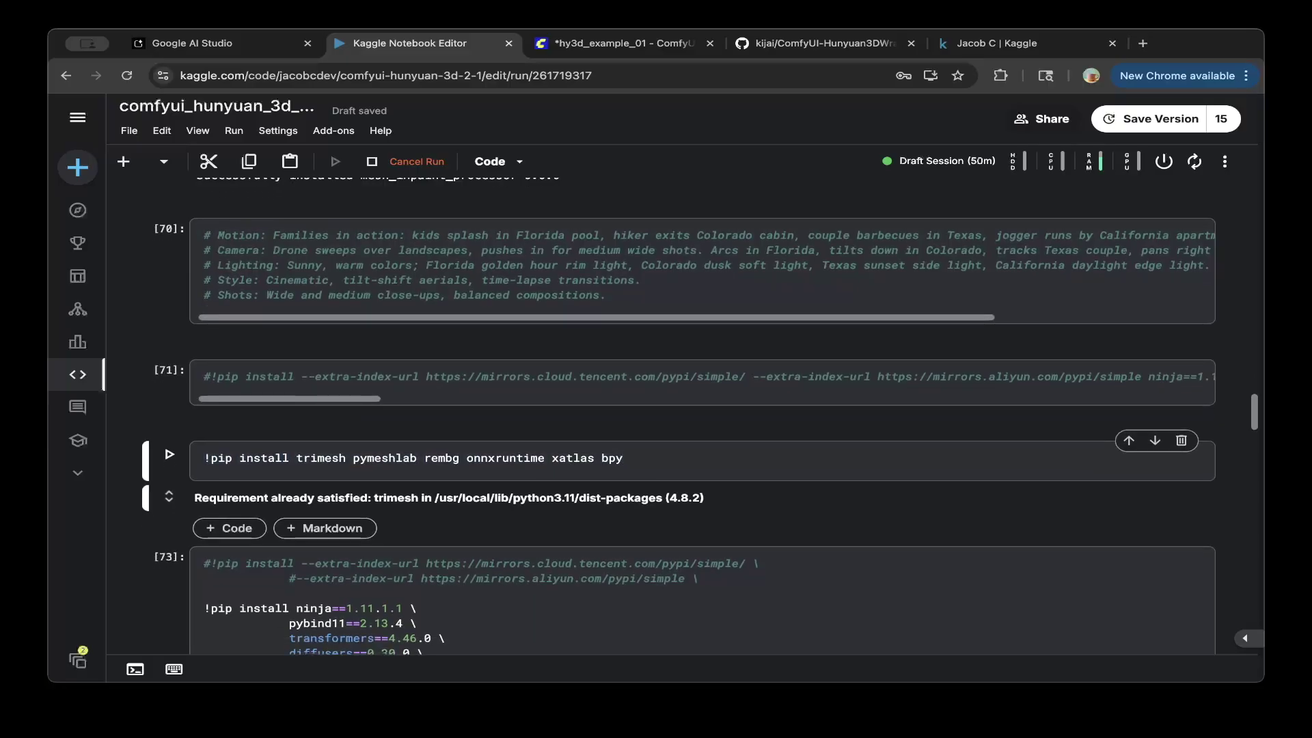
Step: Look through the remaining dependency cells down to the Custom Node Install Via ComfyUI Manager section
scroll(683, 410, down, 4)
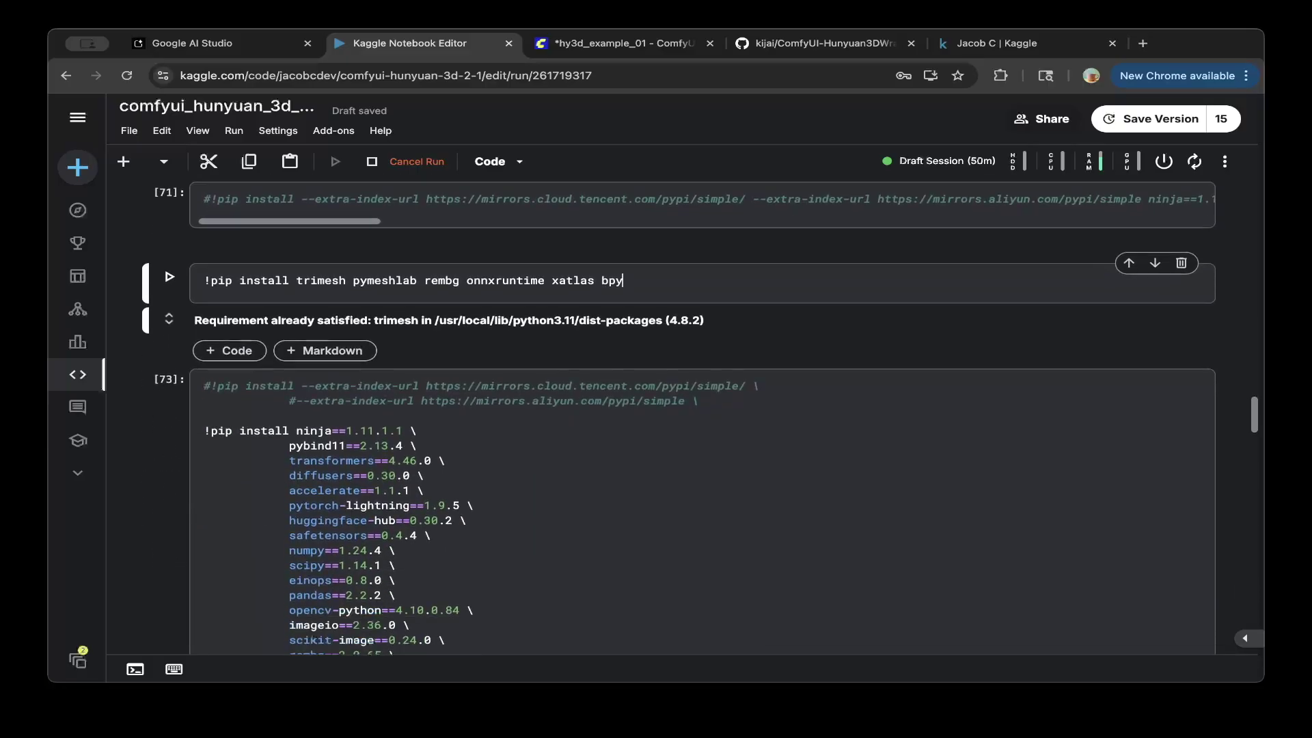
scroll(683, 410, down, 15)
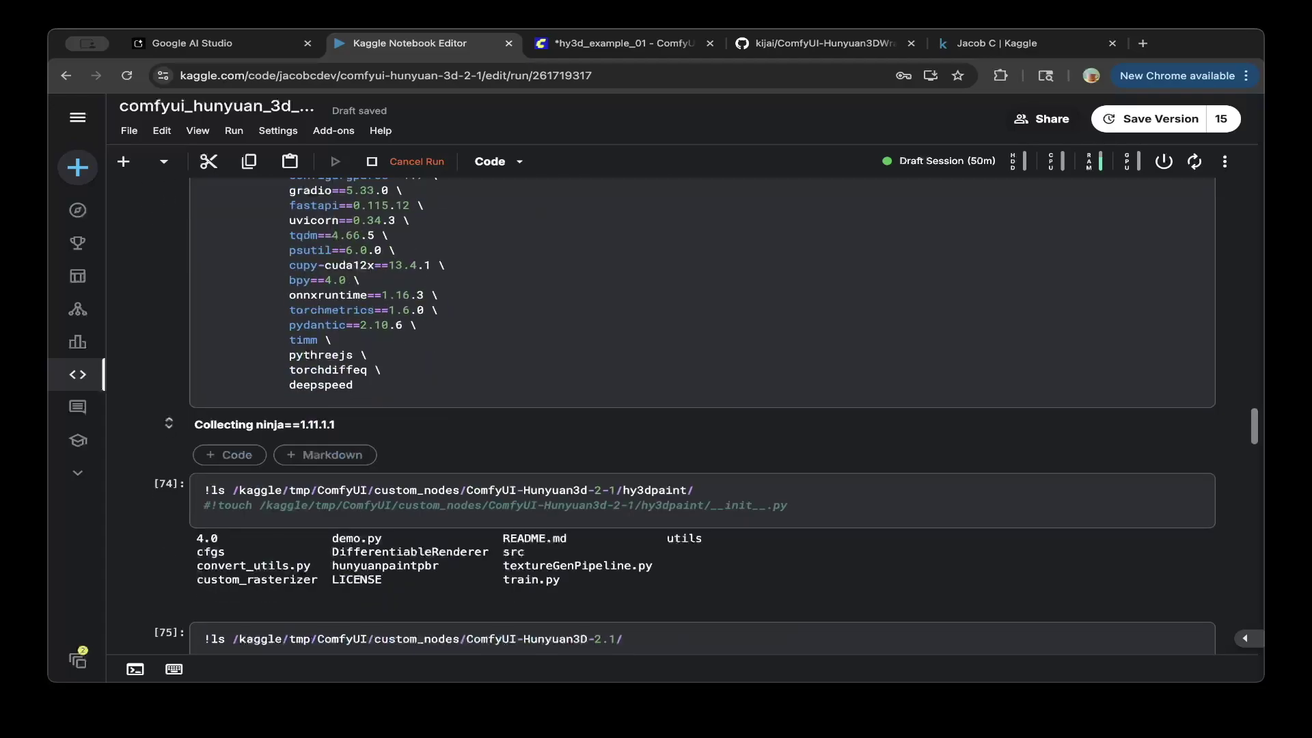
scroll(684, 410, down, 5)
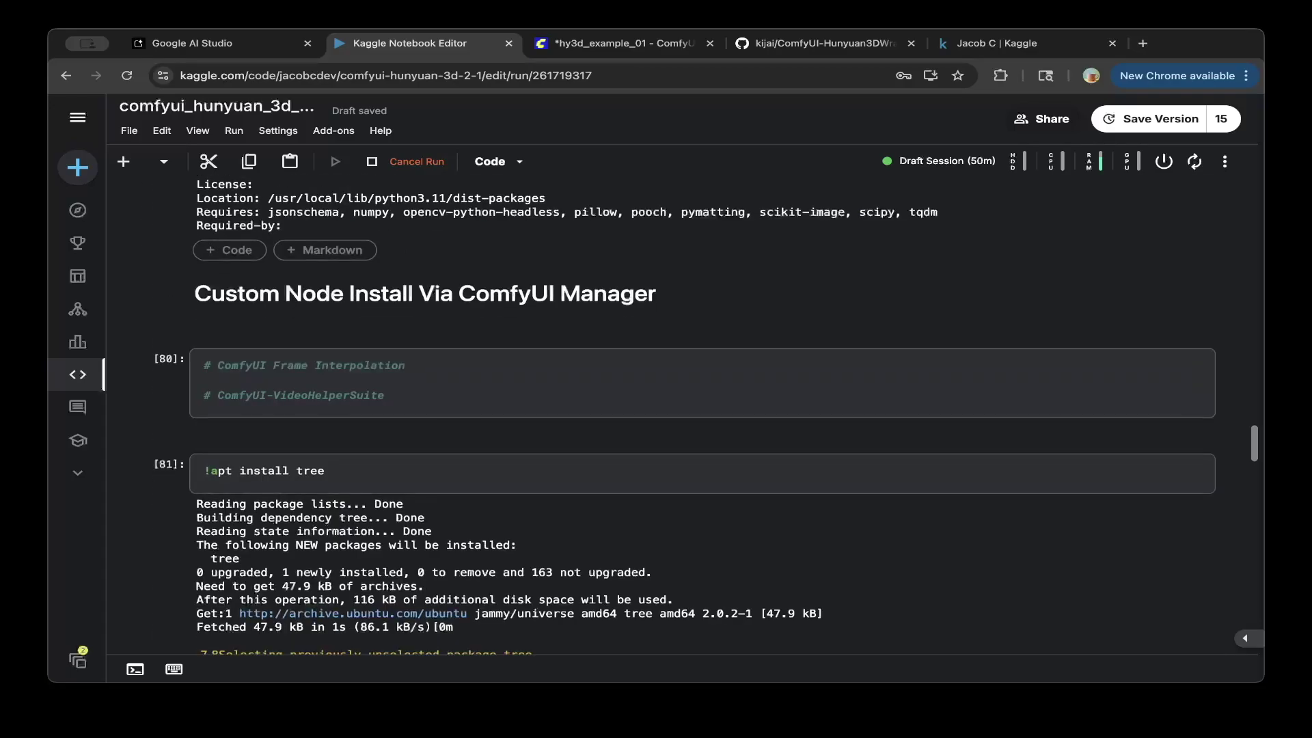
Step: Collapse the output of the apt install tree cell under Custom Node Install Via ComfyUI Manager
scroll(684, 410, down, 2)
scroll(683, 410, up, 1)
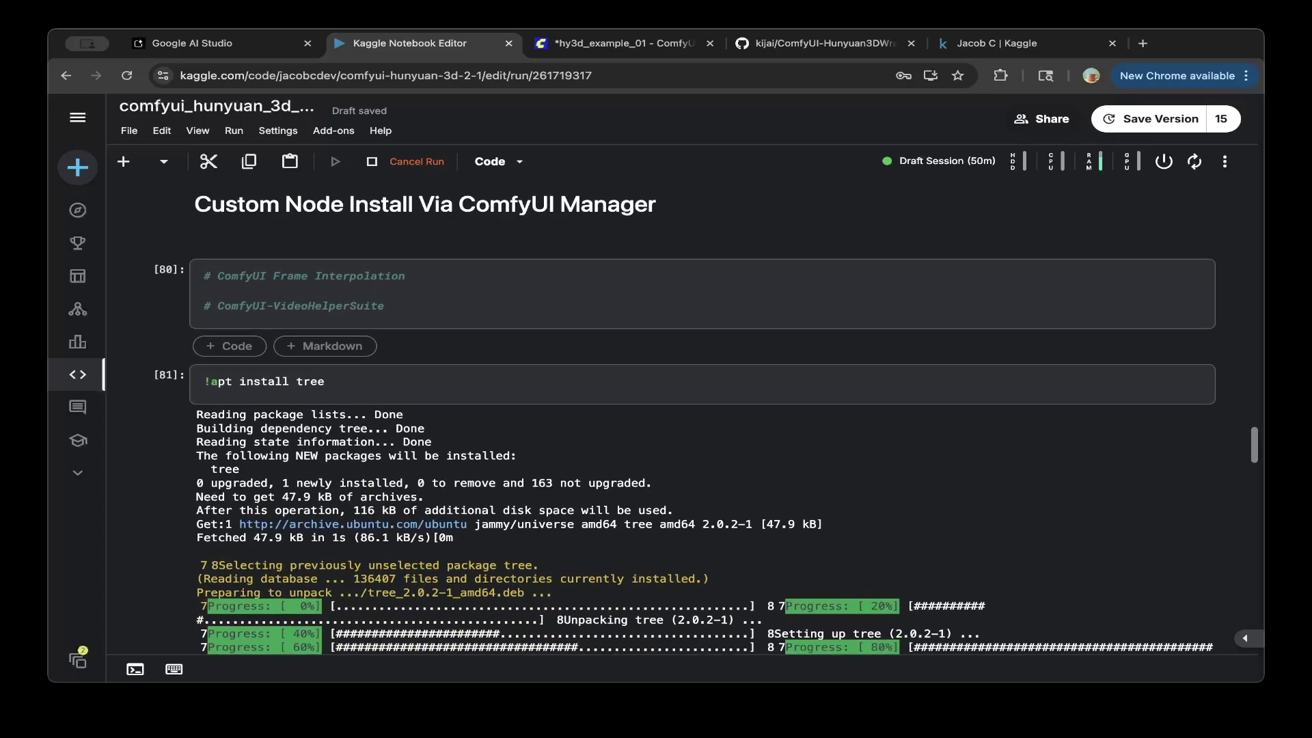
scroll(683, 410, down, 2)
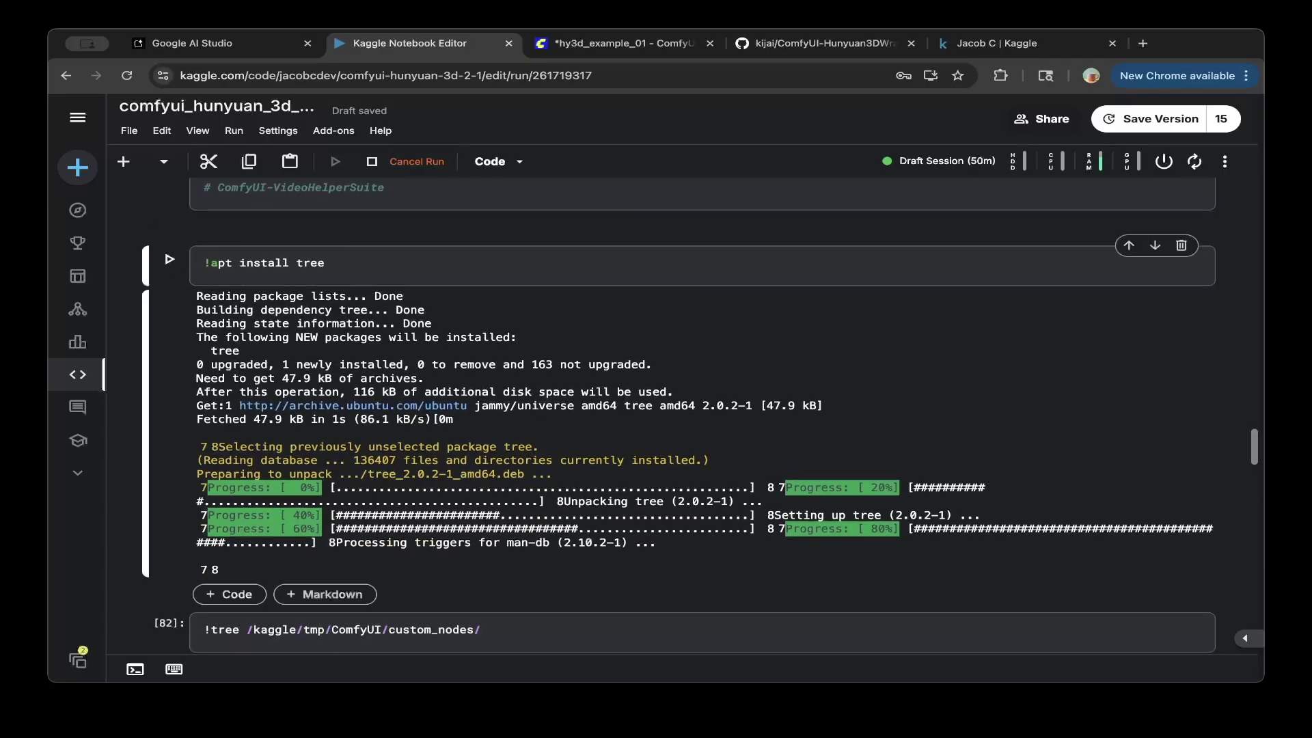
click(145, 315)
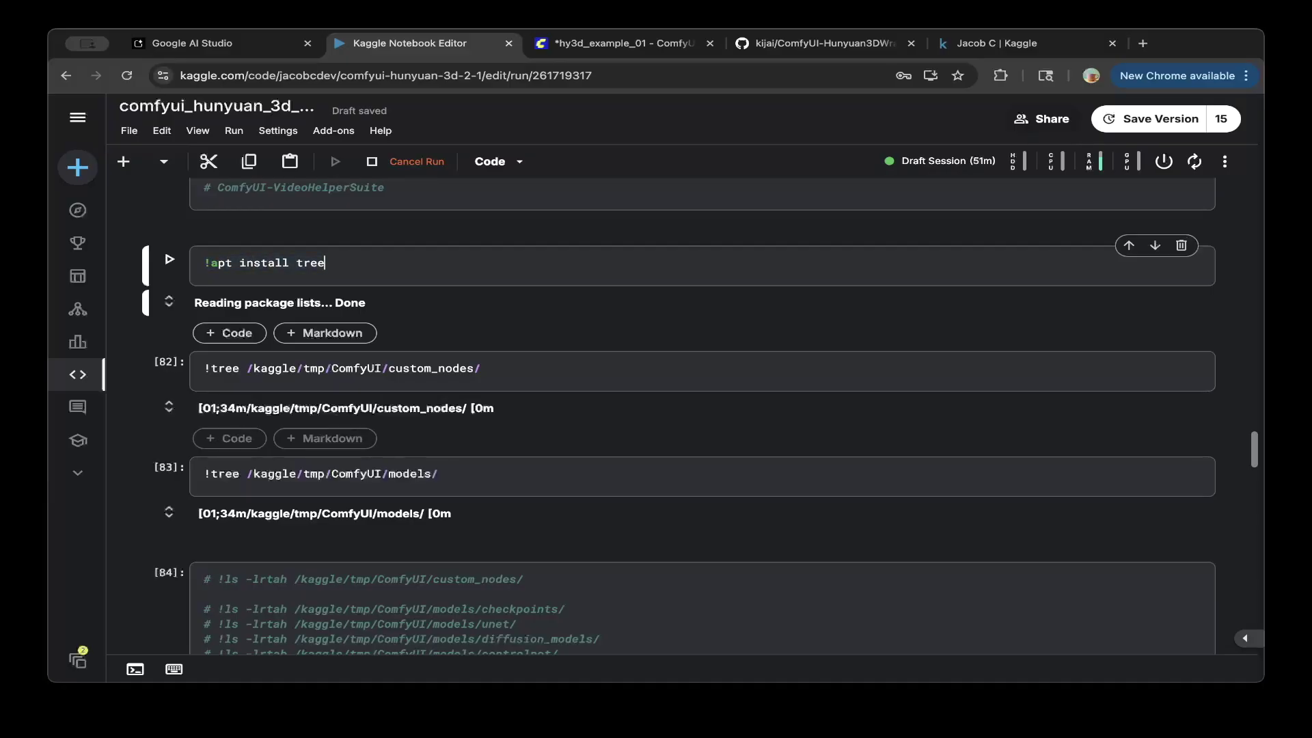
Step: Check the tree listing of the custom_nodes folder, collapse it again, and examine the custom_nodes and models path commands
click(169, 407)
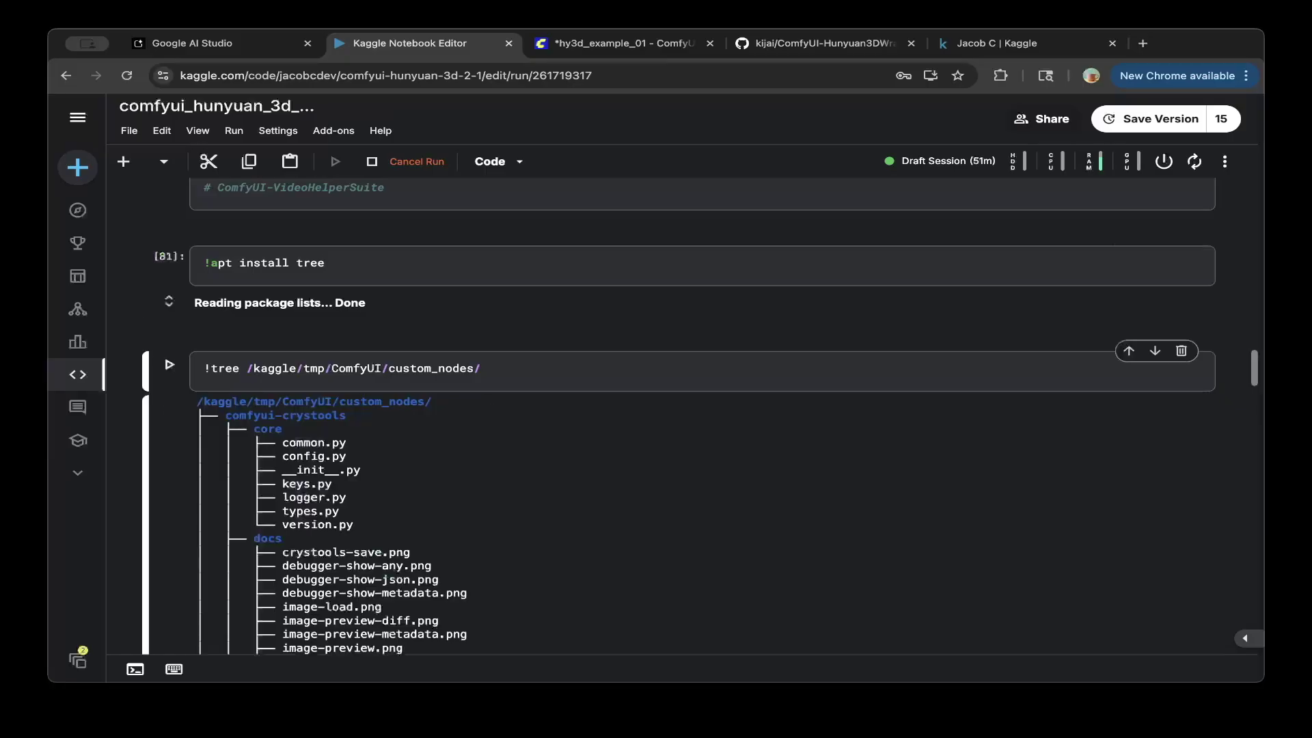
click(145, 437)
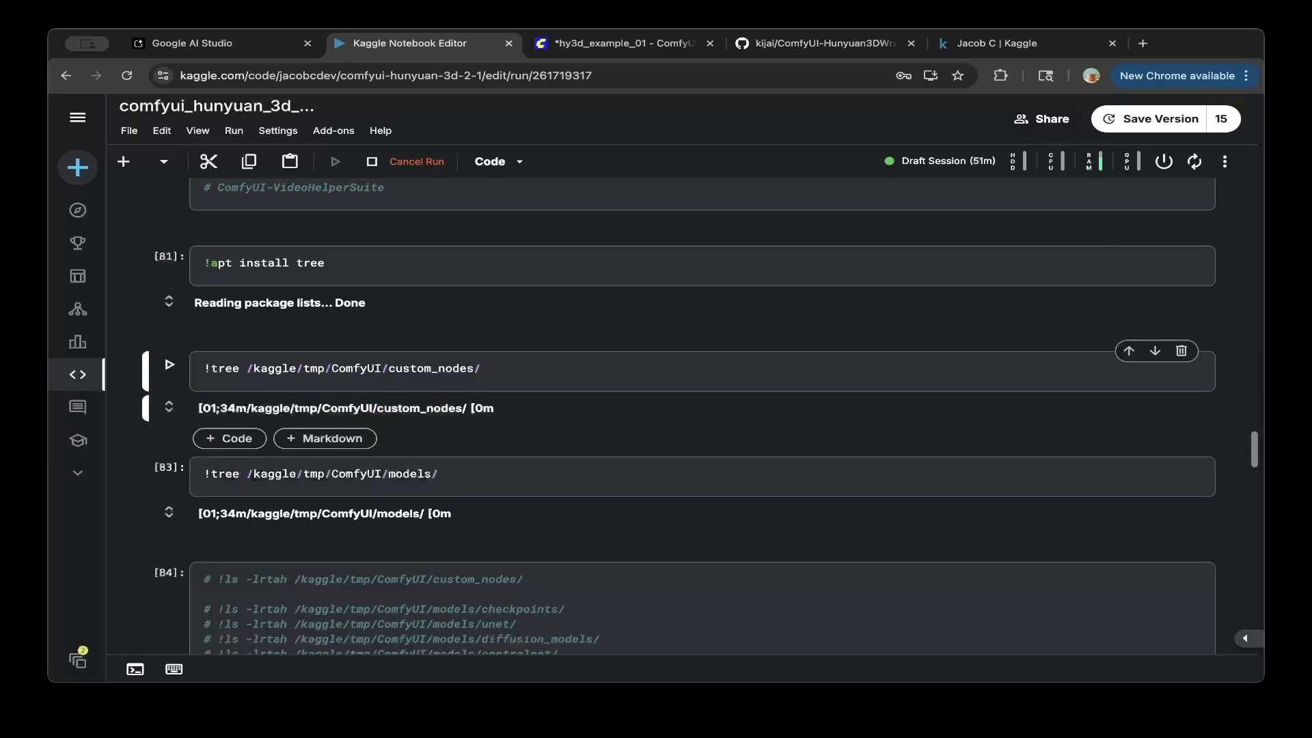
drag(480, 368, 247, 368)
click(437, 473)
Step: Skim the notebook down to the Install Ngrok (Option 2) section and return to the Install LocalTunnel (Option 1) heading
scroll(437, 473, down, 10)
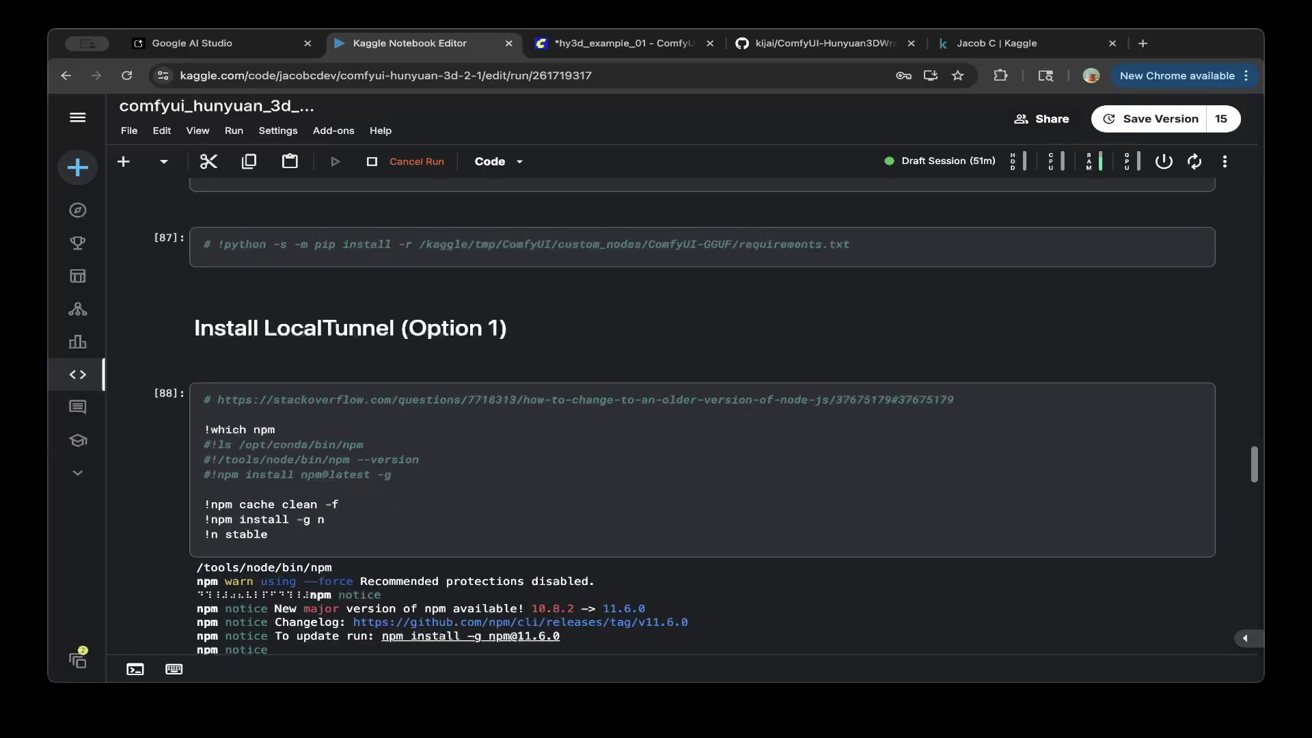
scroll(702, 410, down, 15)
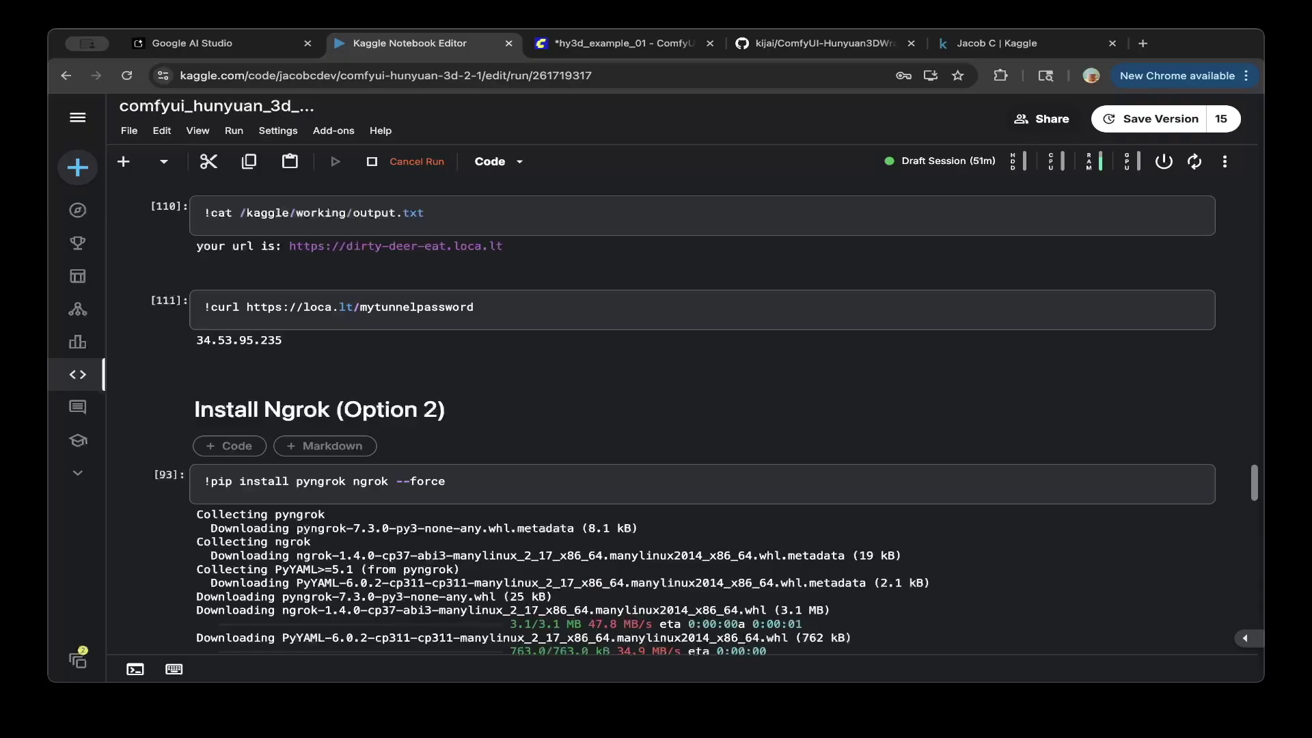
scroll(702, 416, down, 1)
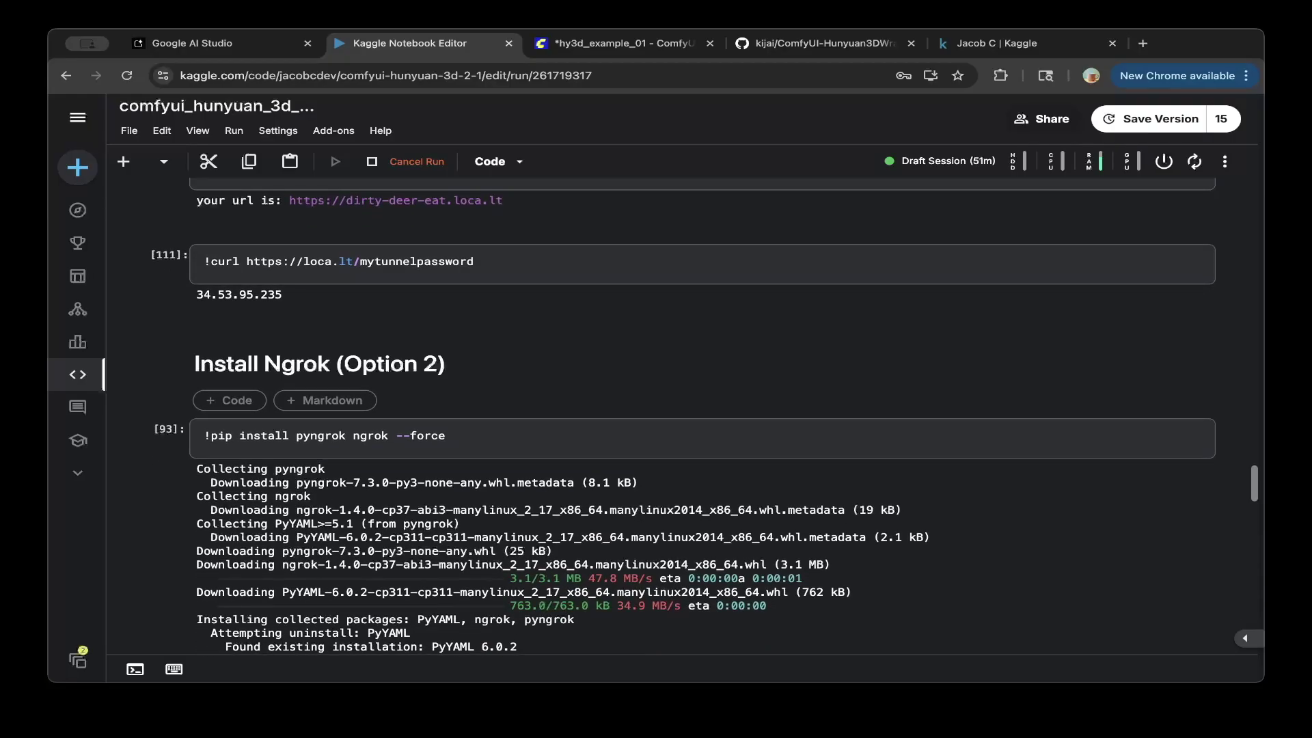
scroll(702, 416, up, 2)
scroll(702, 417, up, 3)
scroll(702, 417, down, 5)
scroll(701, 417, up, 9)
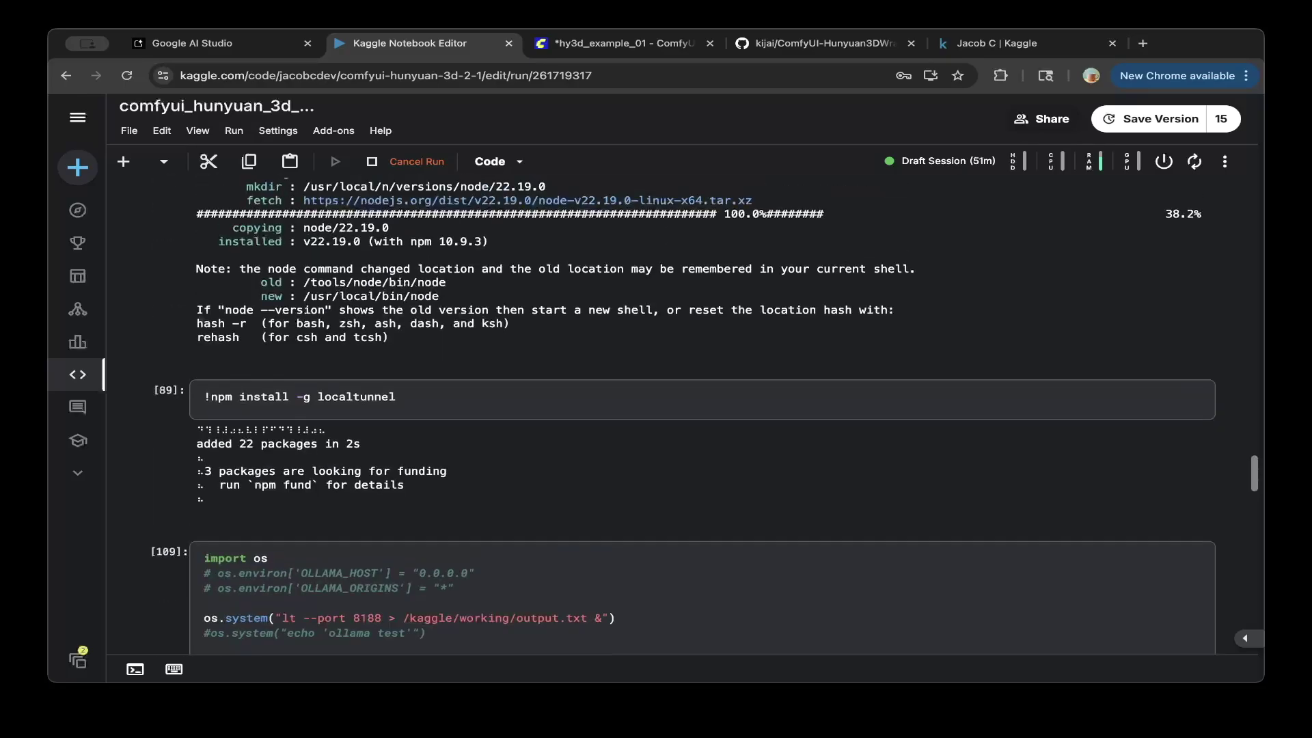
scroll(702, 417, up, 6)
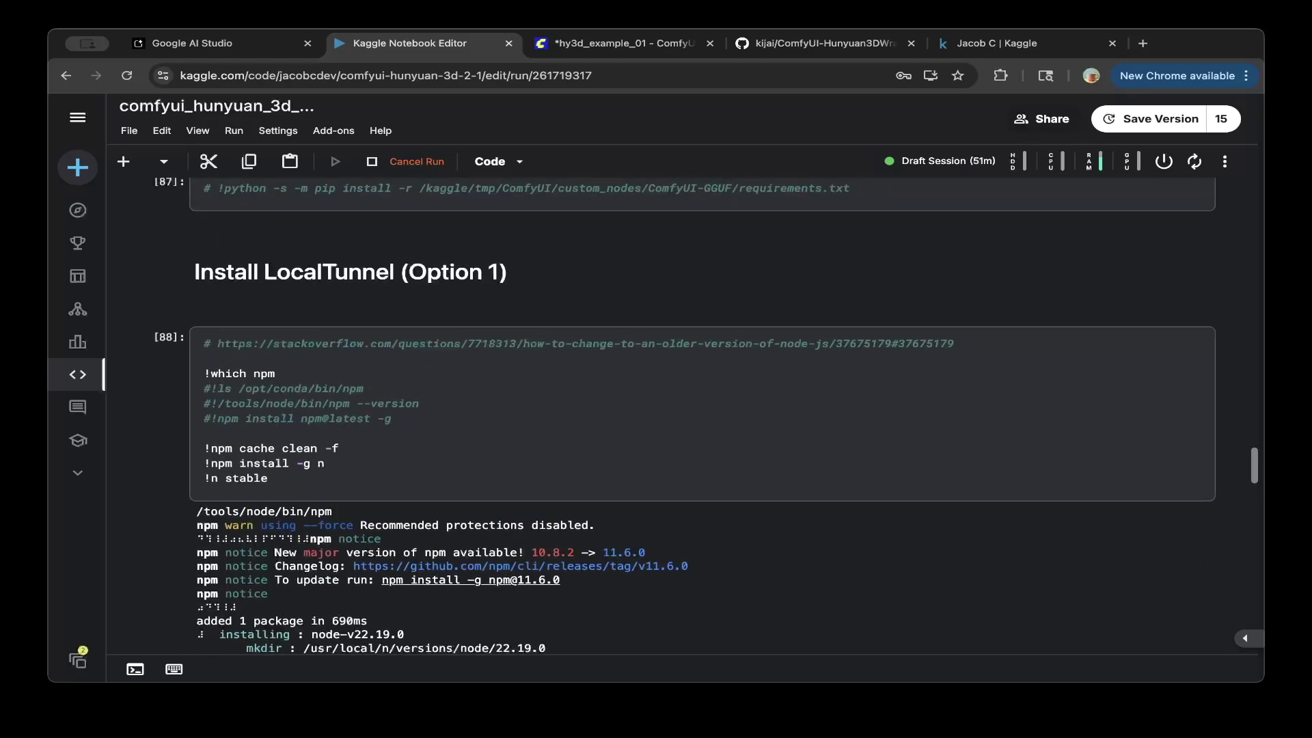
scroll(701, 416, up, 1)
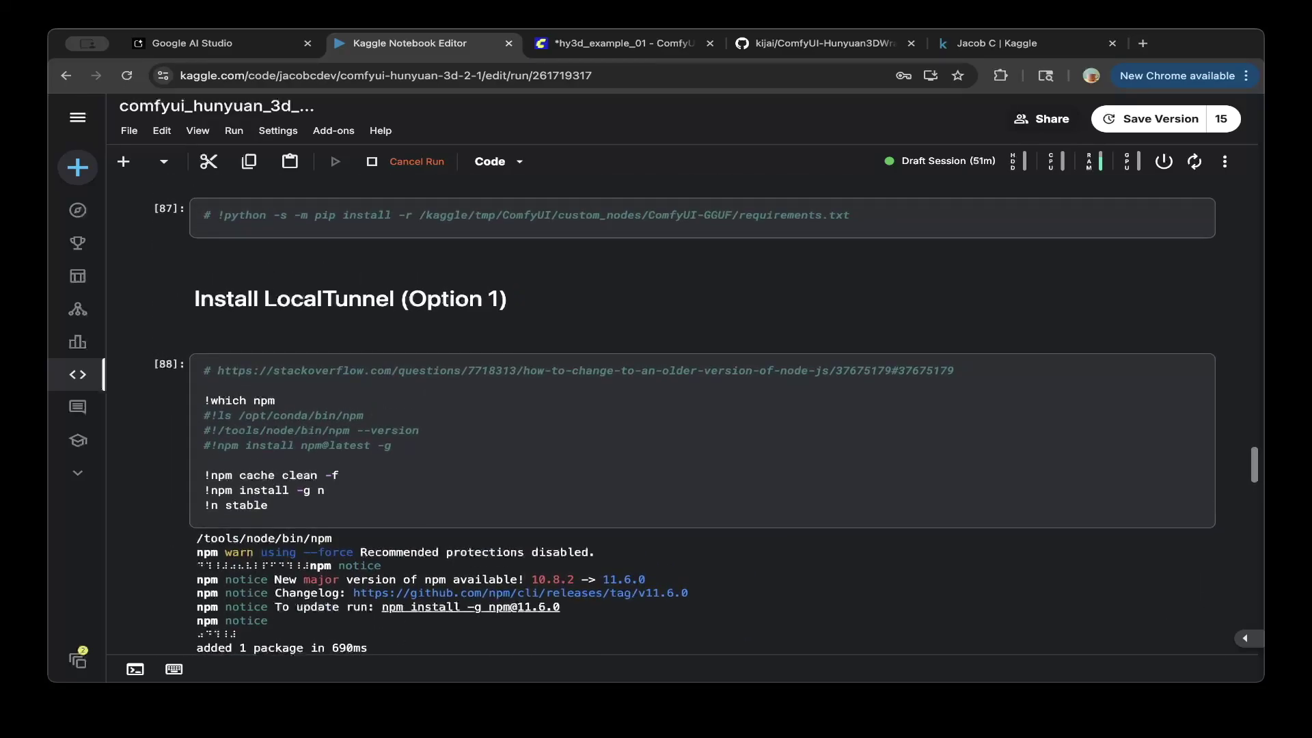
Step: Examine the npm cache clean, npm install -g n and n stable commands and their output under Install LocalTunnel
scroll(702, 416, down, 1)
scroll(702, 417, down, 2)
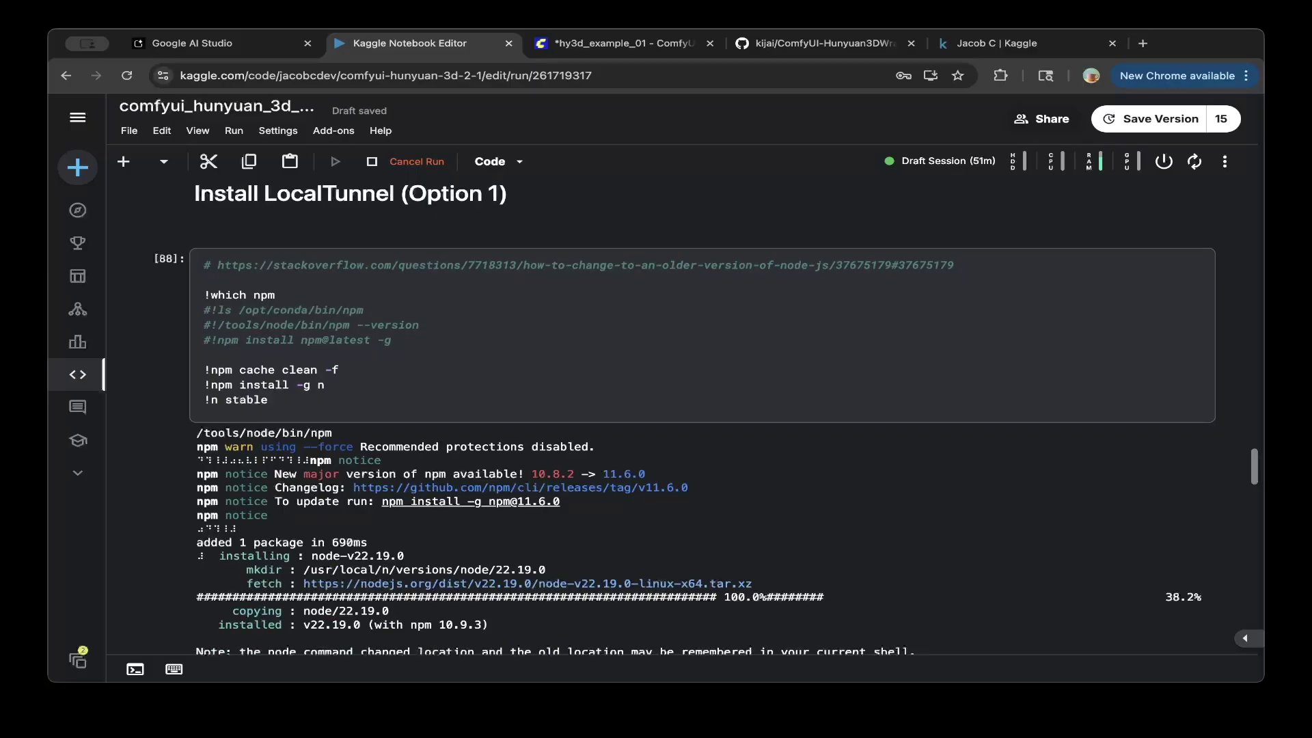
scroll(701, 417, up, 1)
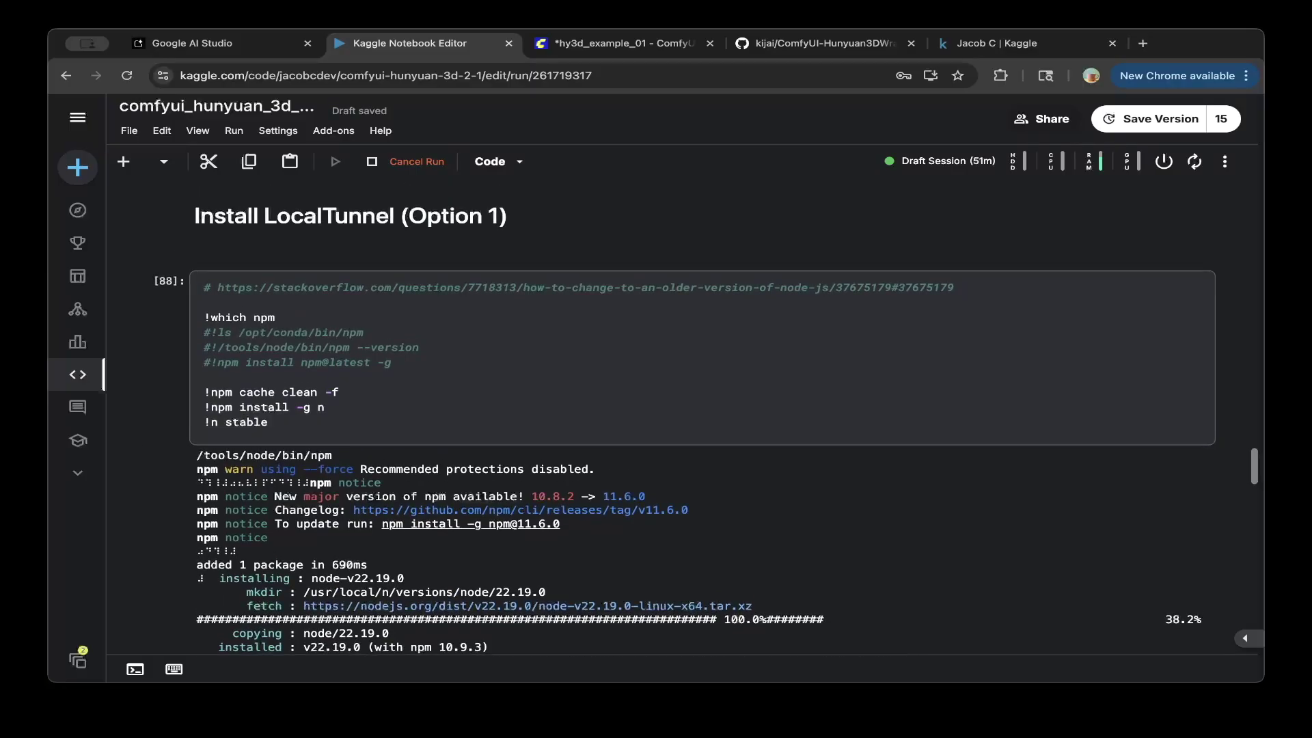
drag(315, 362, 315, 377)
scroll(678, 418, down, 10)
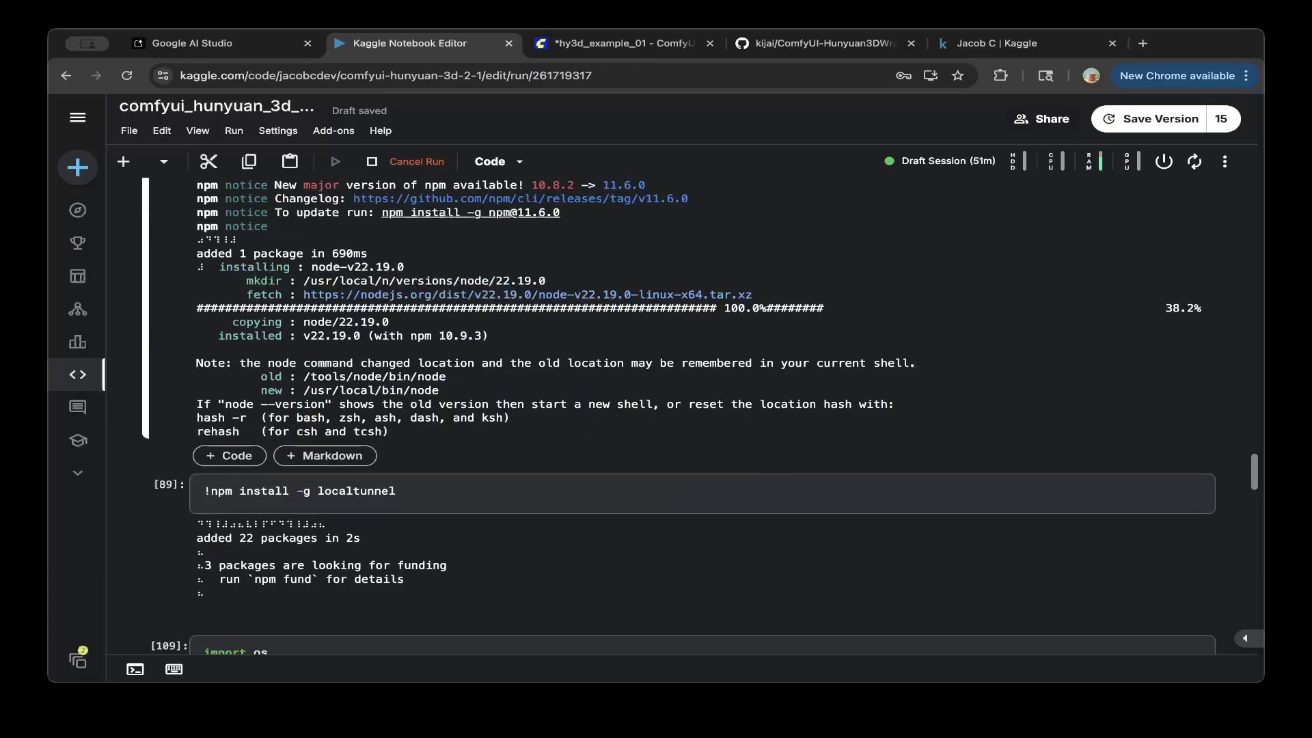
scroll(683, 417, up, 10)
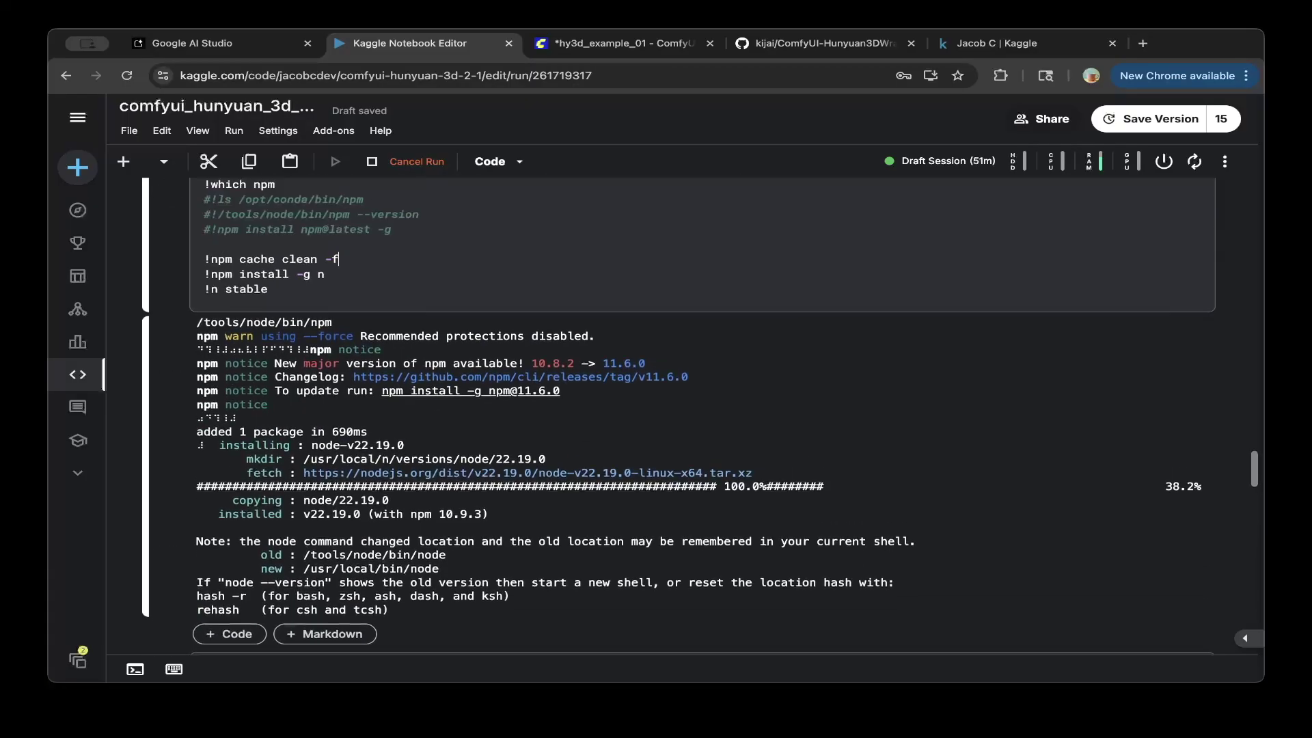
scroll(683, 416, up, 2)
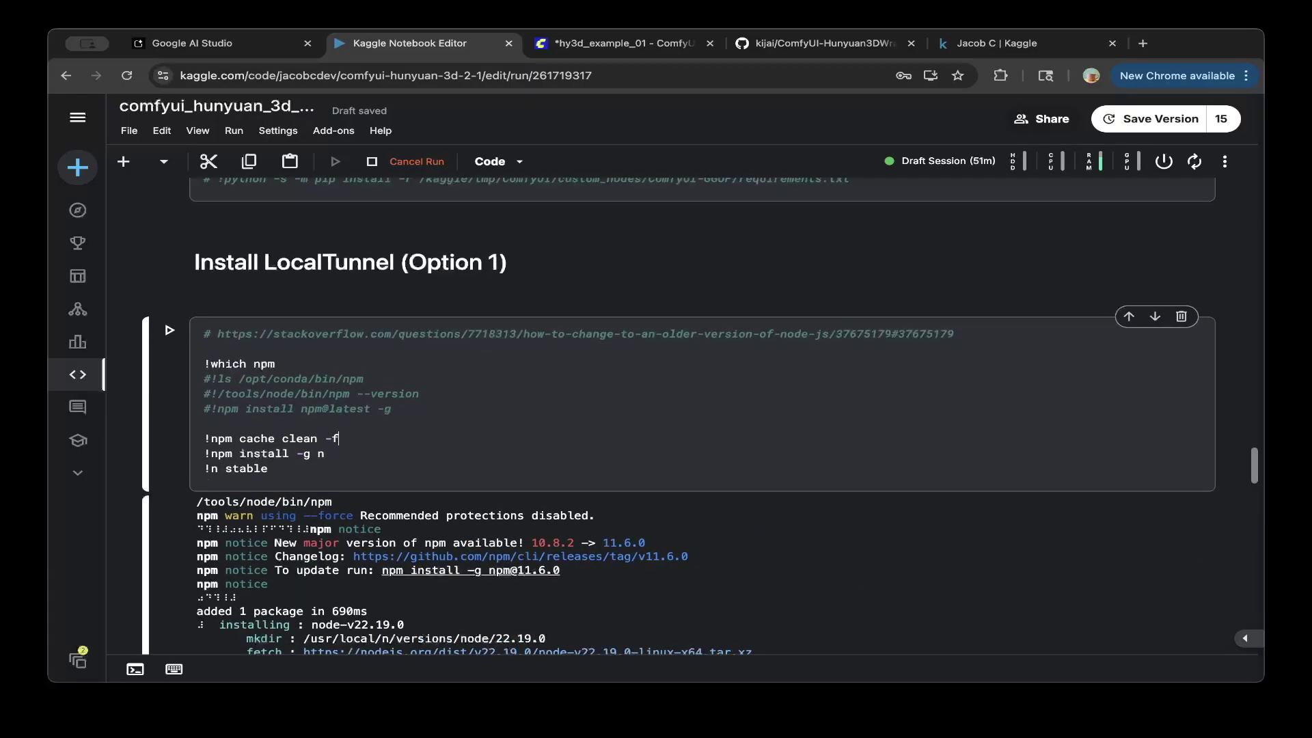
scroll(684, 417, down, 5)
scroll(684, 417, up, 5)
Step: Review the localtunnel install cell and the os.system line that opens the tunnel on port 8188
scroll(683, 417, down, 8)
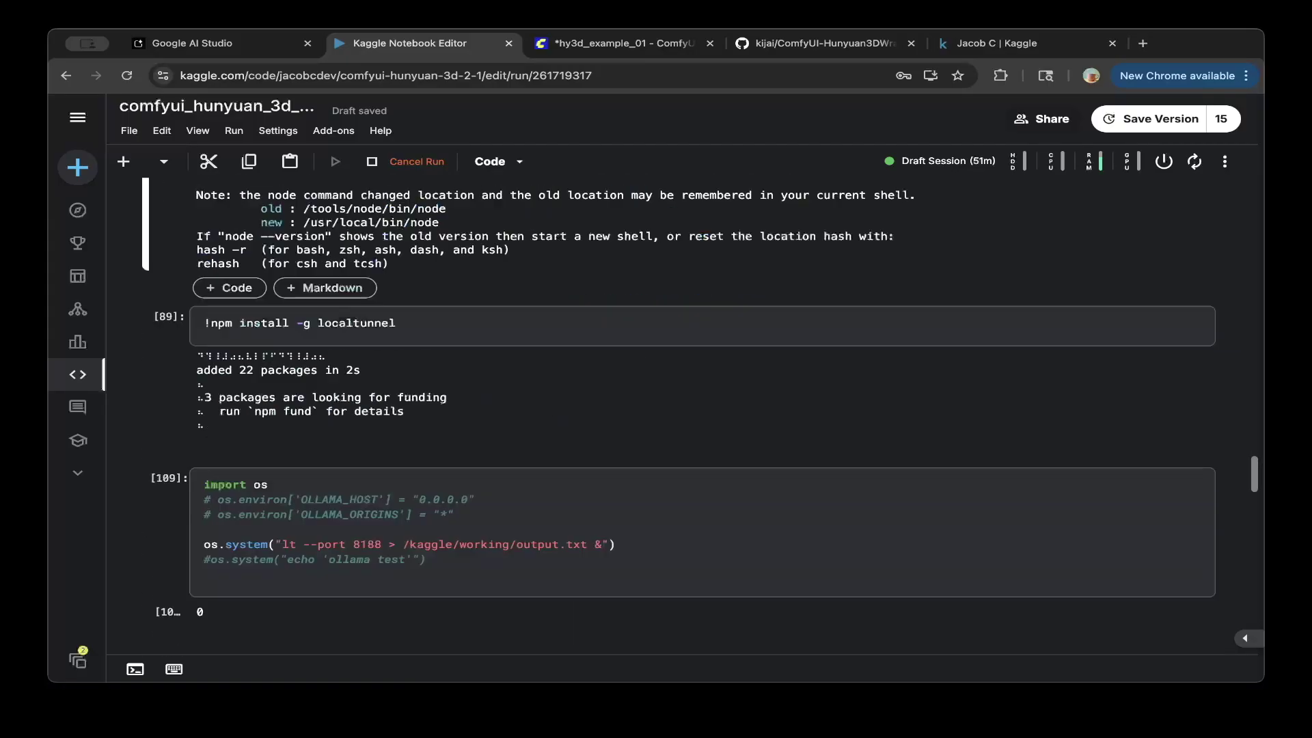
scroll(683, 417, down, 1)
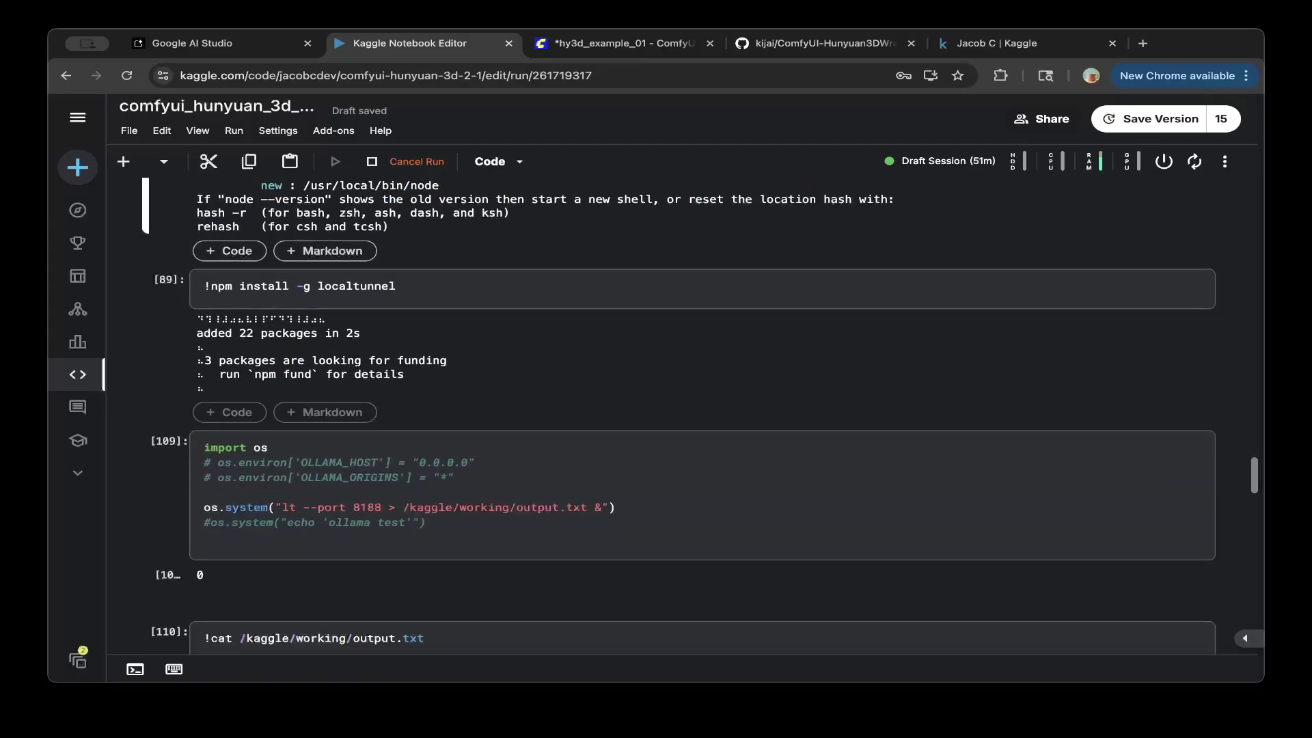
scroll(683, 416, down, 4)
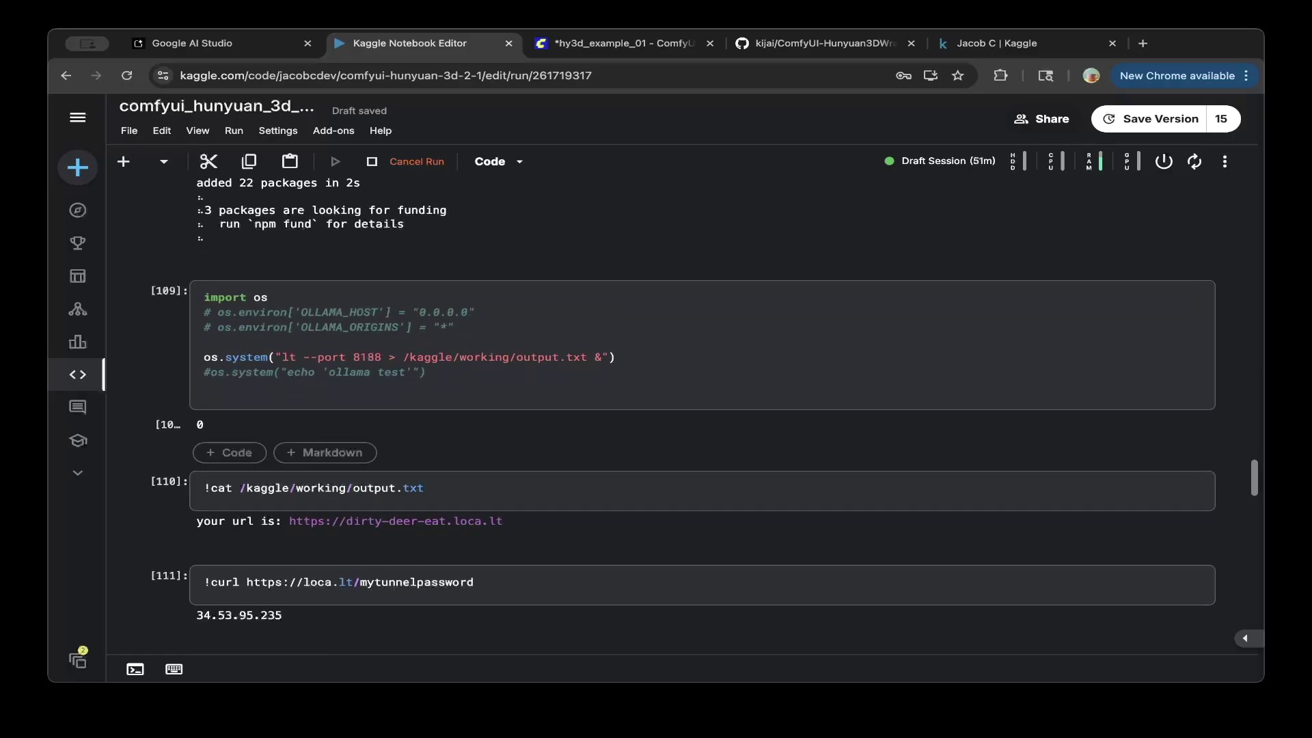
drag(615, 356, 203, 357)
click(360, 357)
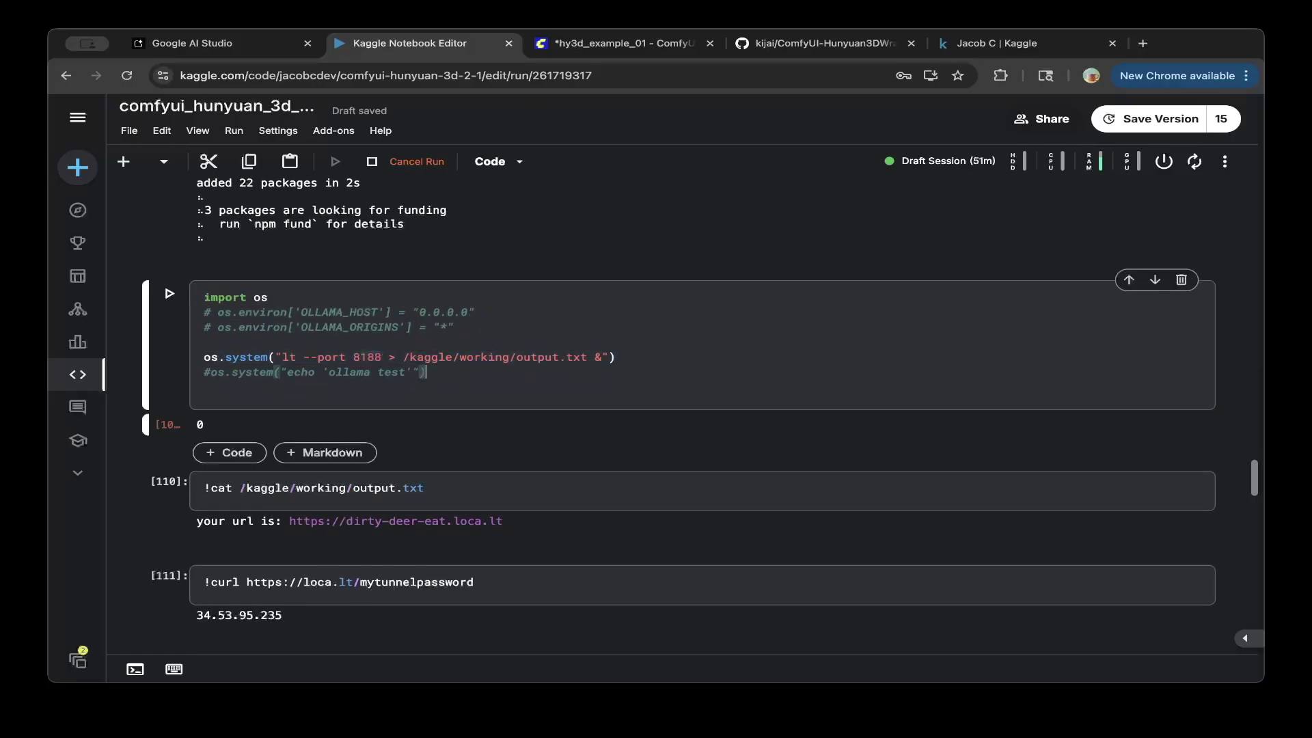
Step: Examine the curl command that retrieves the LocalTunnel password, just above the Install Ngrok section
scroll(360, 357, down, 5)
scroll(360, 356, up, 1)
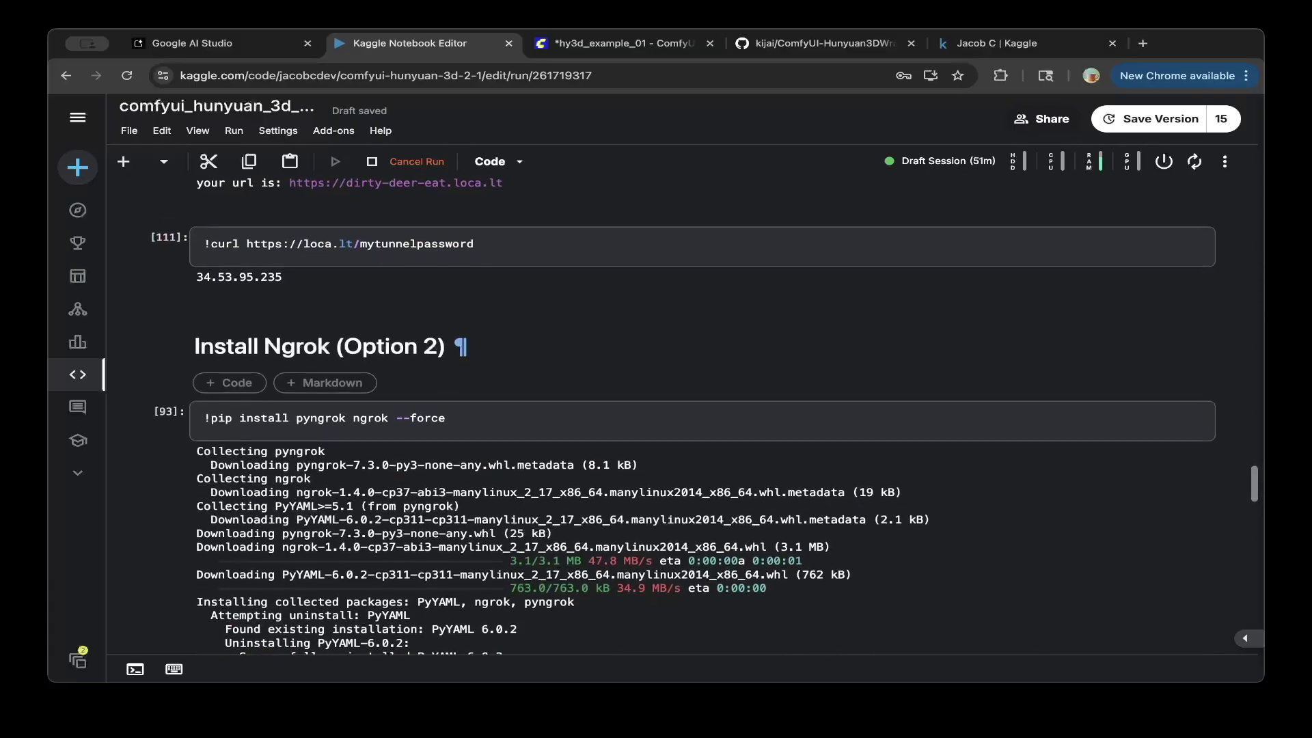
triple_click(395, 246)
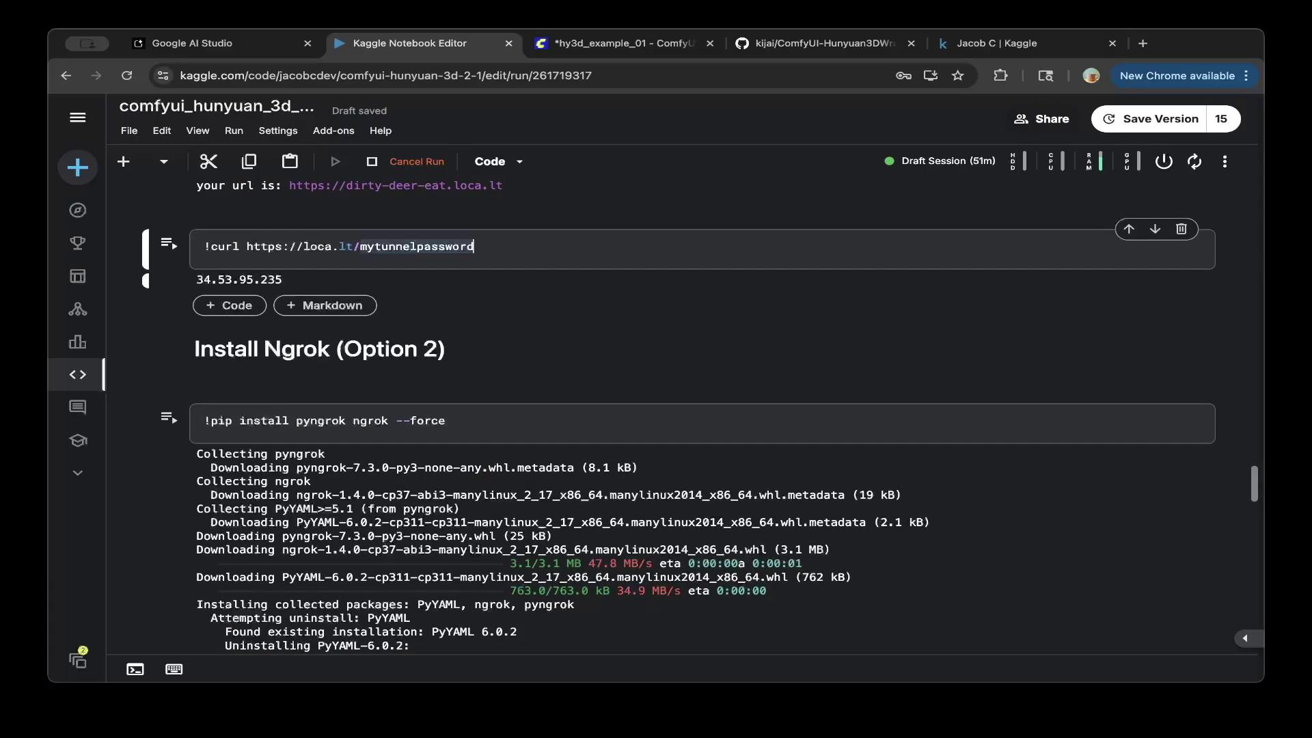
click(473, 246)
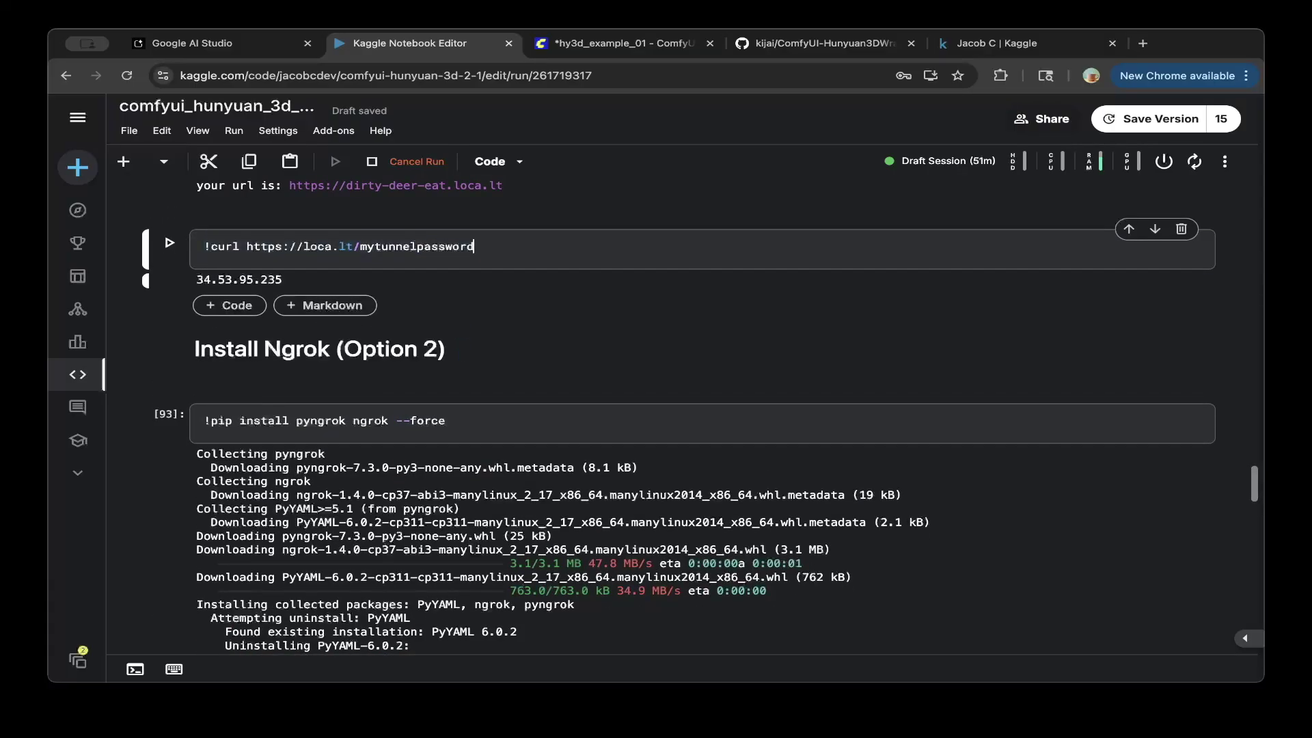
drag(473, 246, 205, 246)
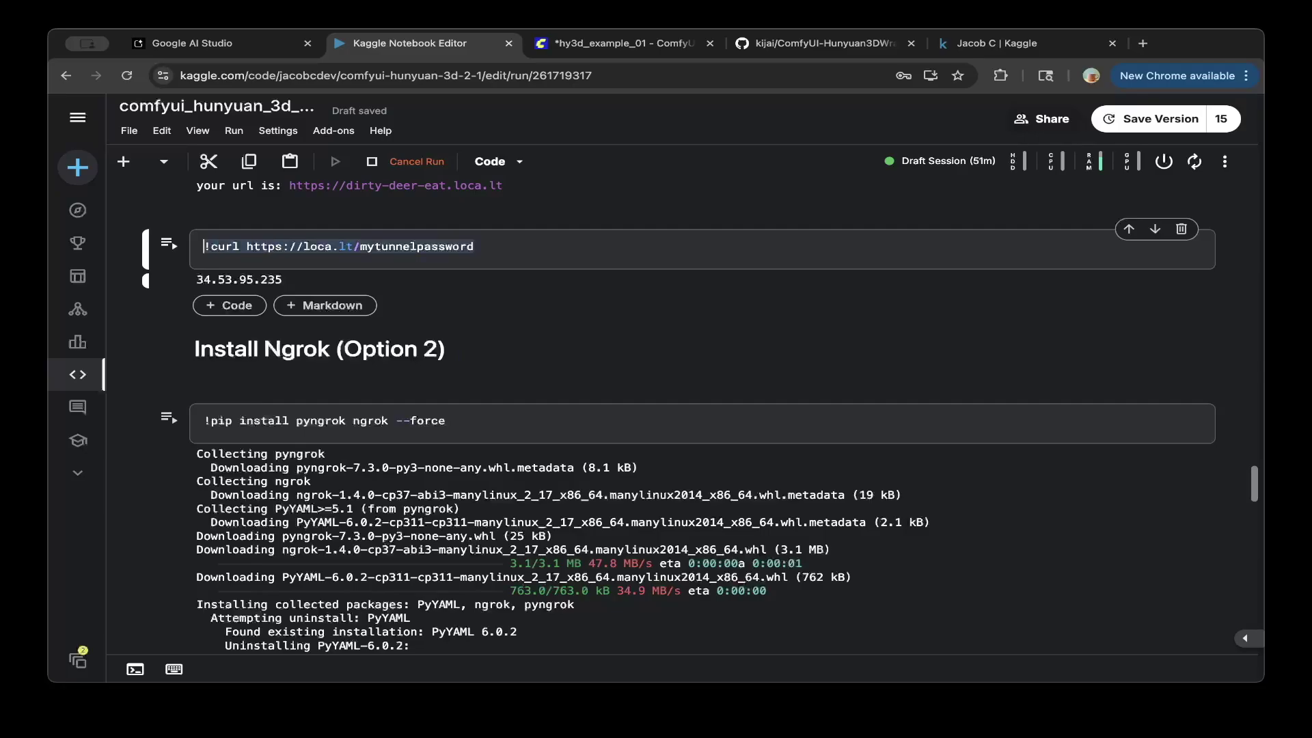
click(474, 246)
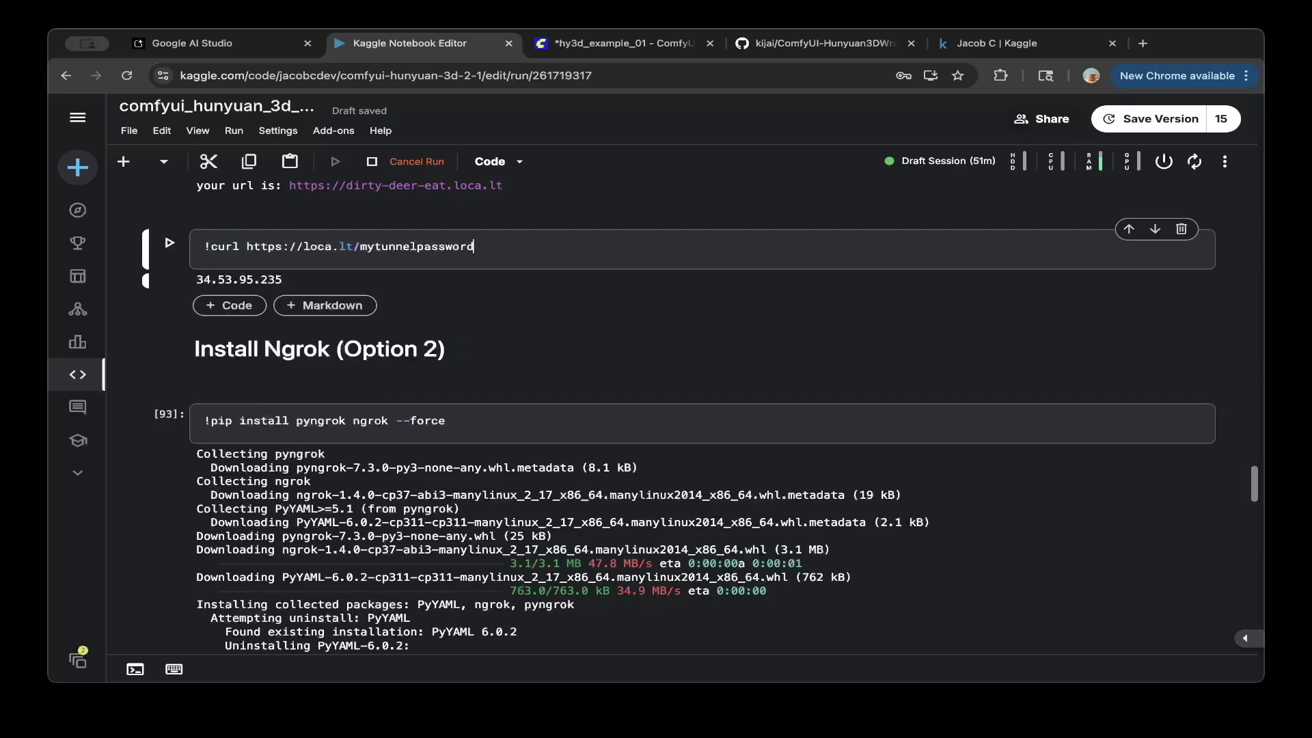
key(shift+Return)
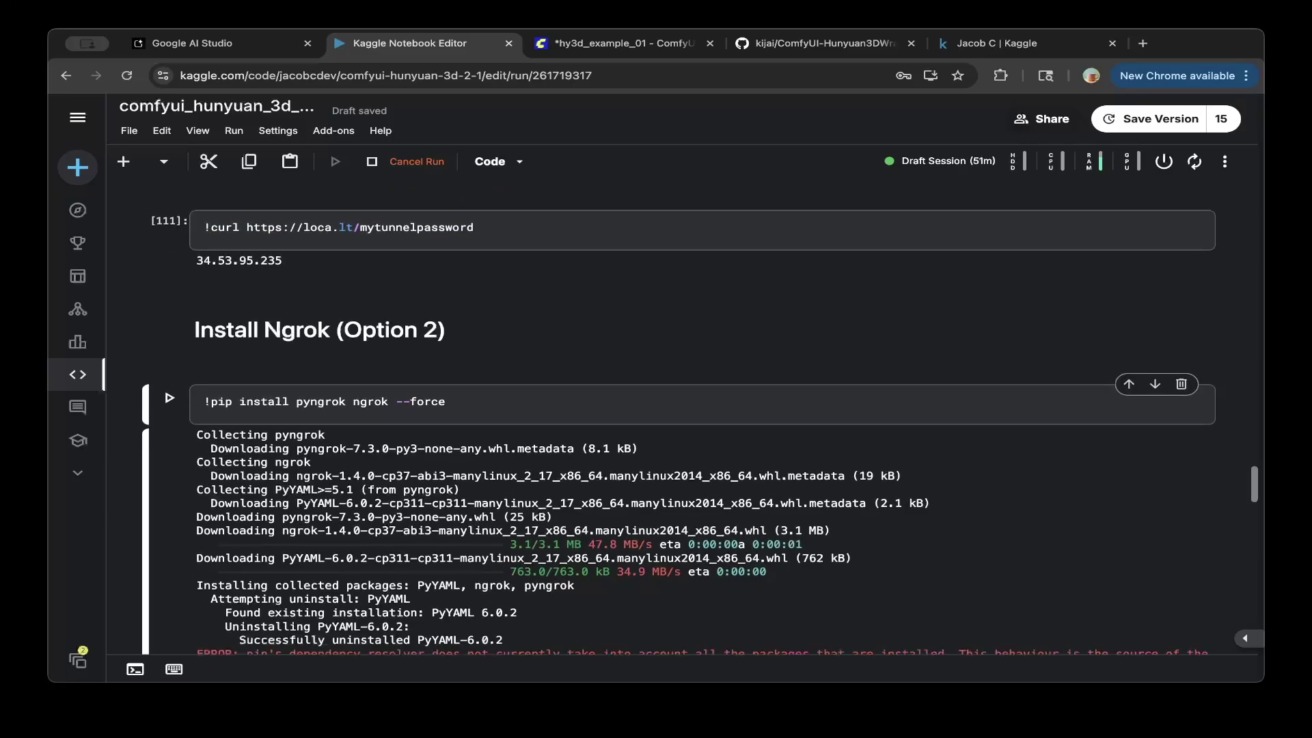
Step: Look through the Ngrok setup and the Start ComfyUI section, including the config.ini cell and the main.py launch cell
scroll(683, 410, down, 20)
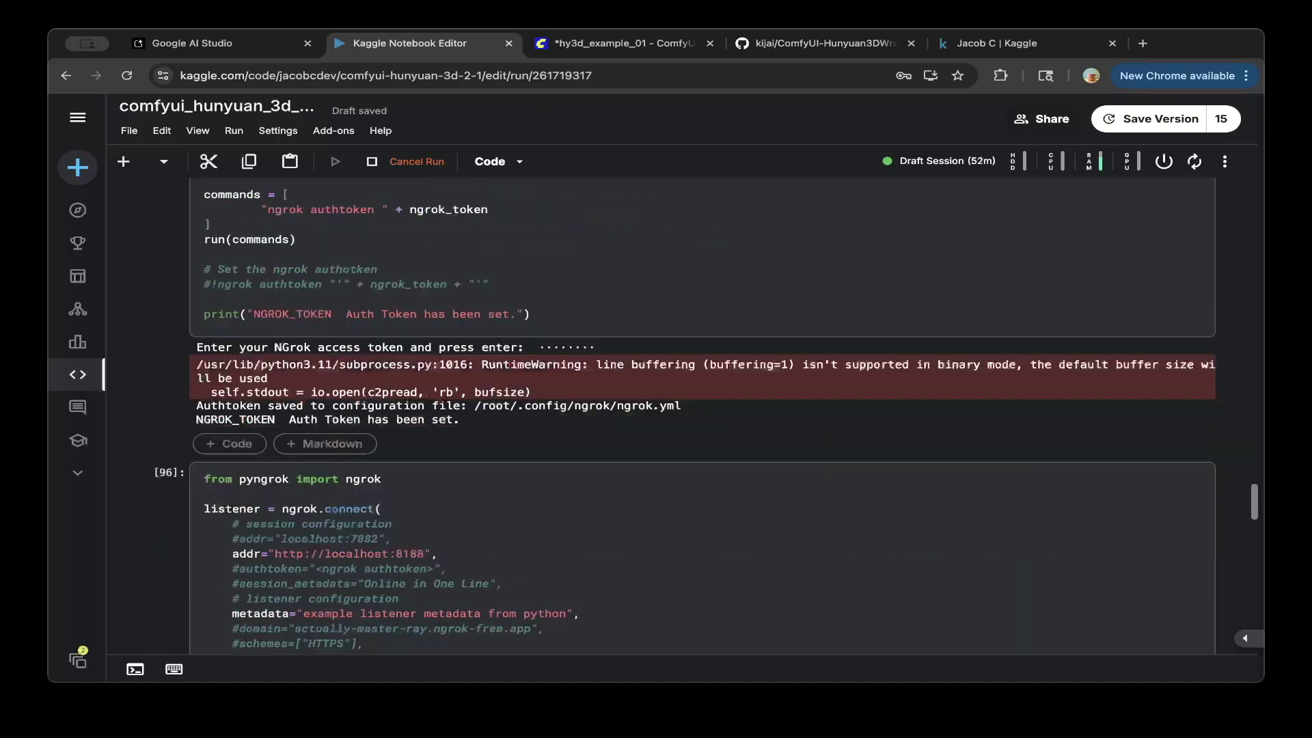
scroll(683, 410, down, 12)
scroll(683, 409, up, 4)
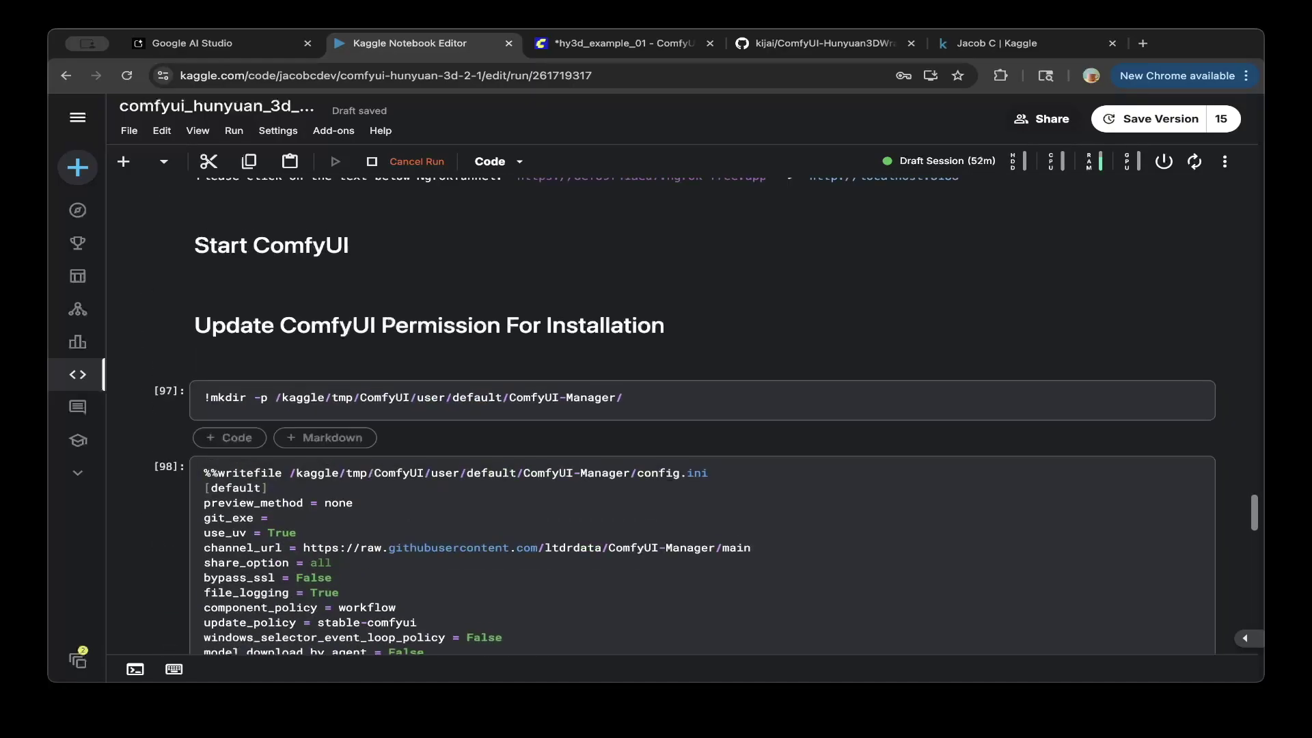
scroll(683, 410, down, 3)
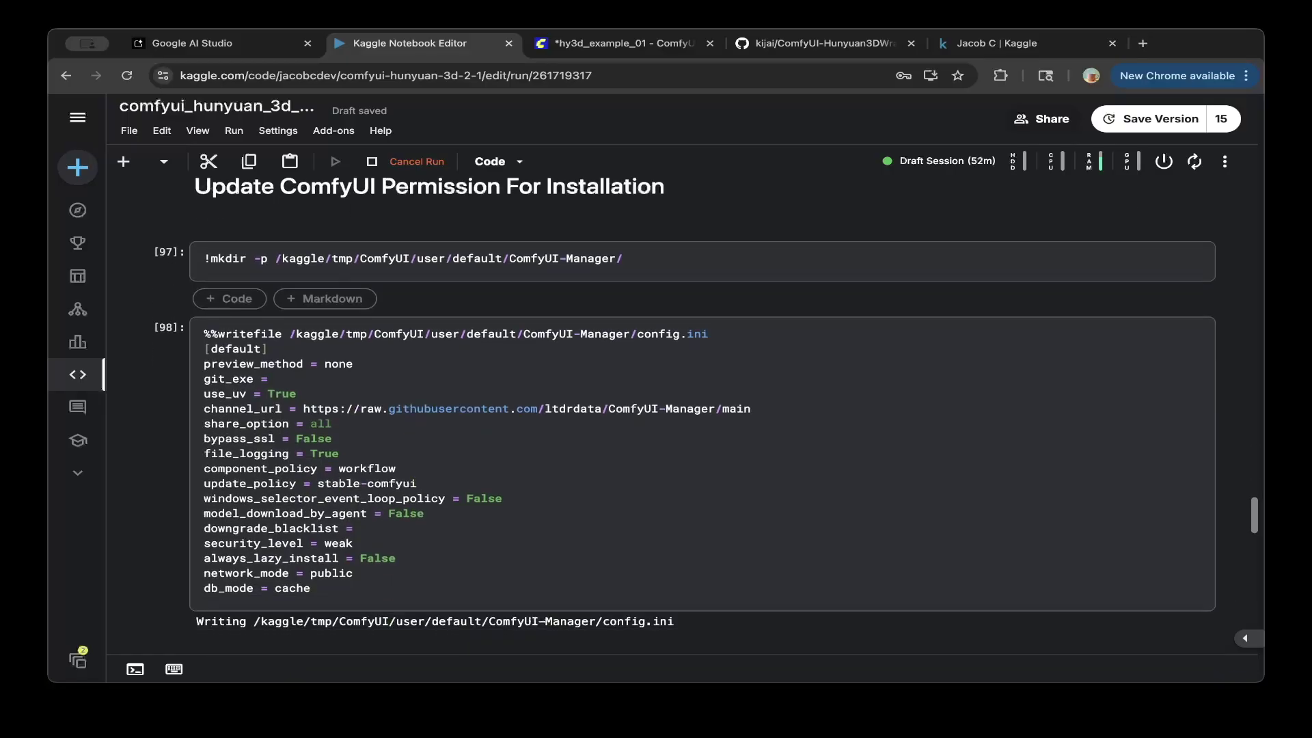
scroll(683, 410, down, 1)
scroll(683, 410, down, 2)
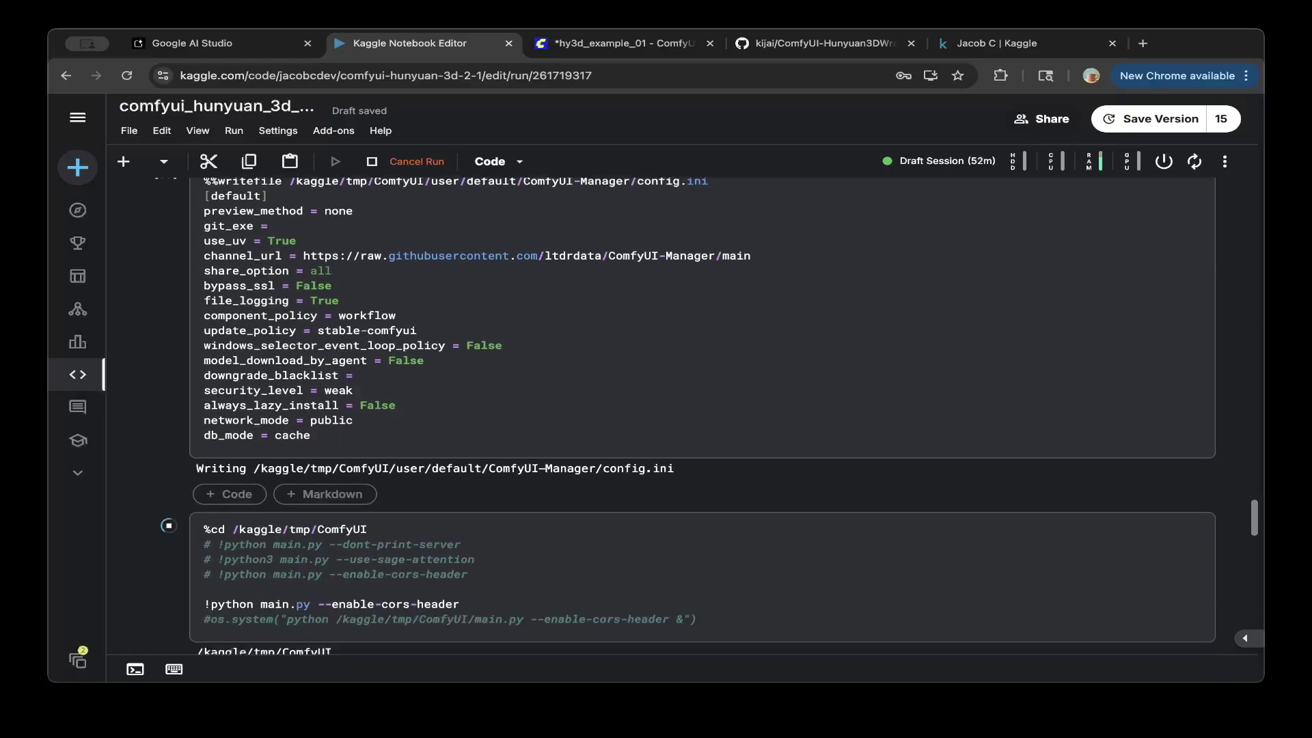
scroll(684, 410, up, 5)
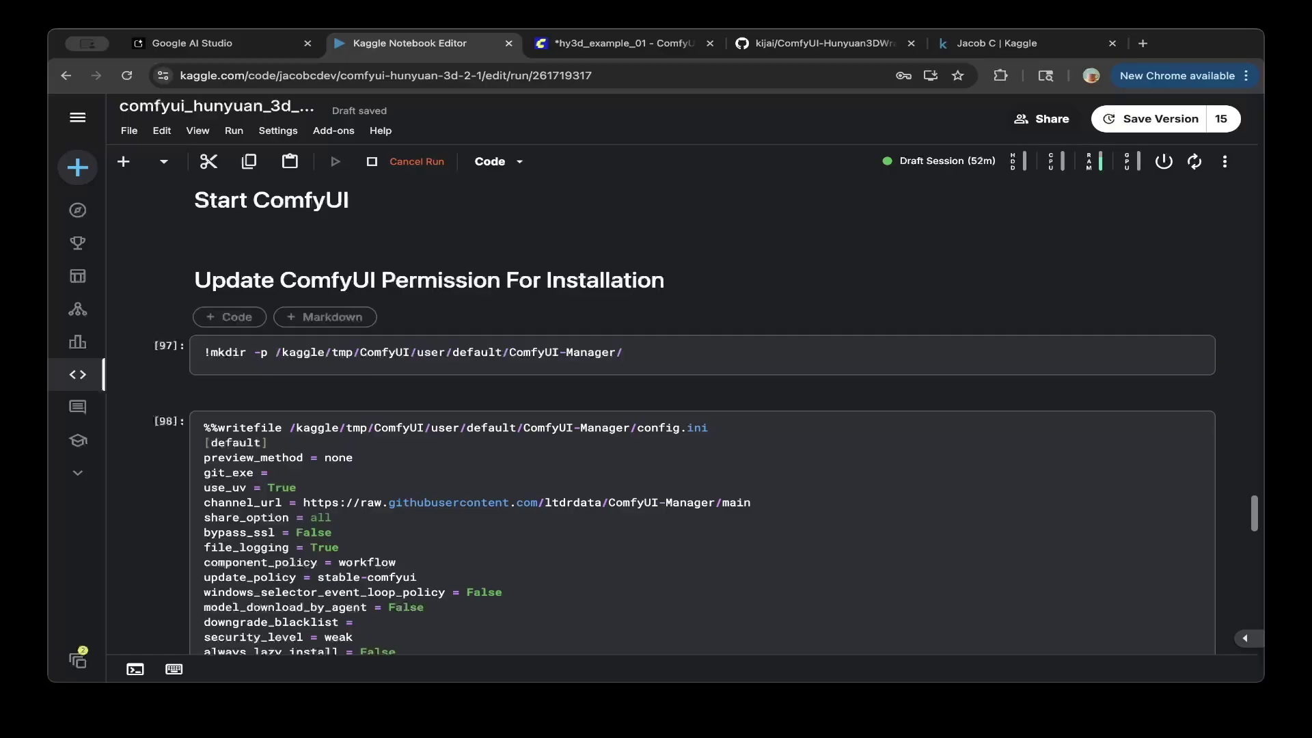
scroll(318, 356, down, 1)
scroll(318, 355, down, 4)
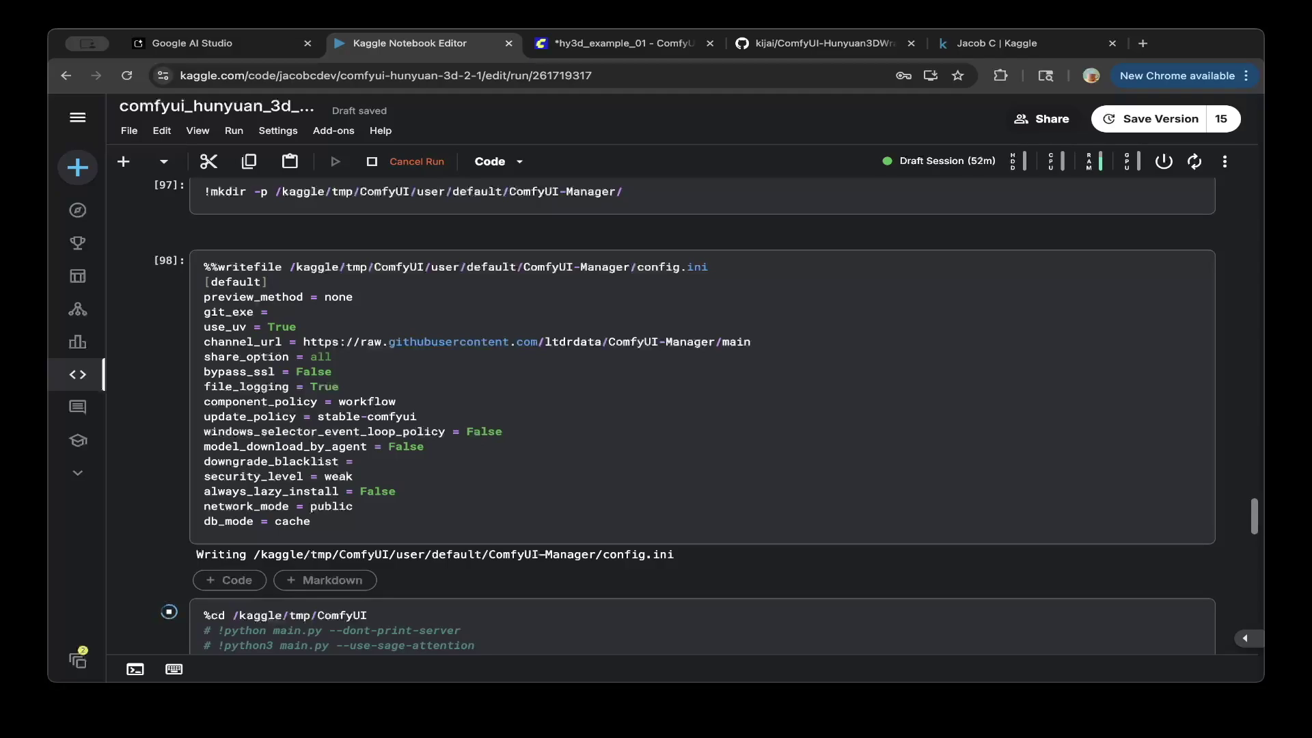
Step: Examine the ComfyUI-Manager config.ini writefile path and the security_level = weak line in that cell
drag(708, 267, 290, 267)
click(268, 281)
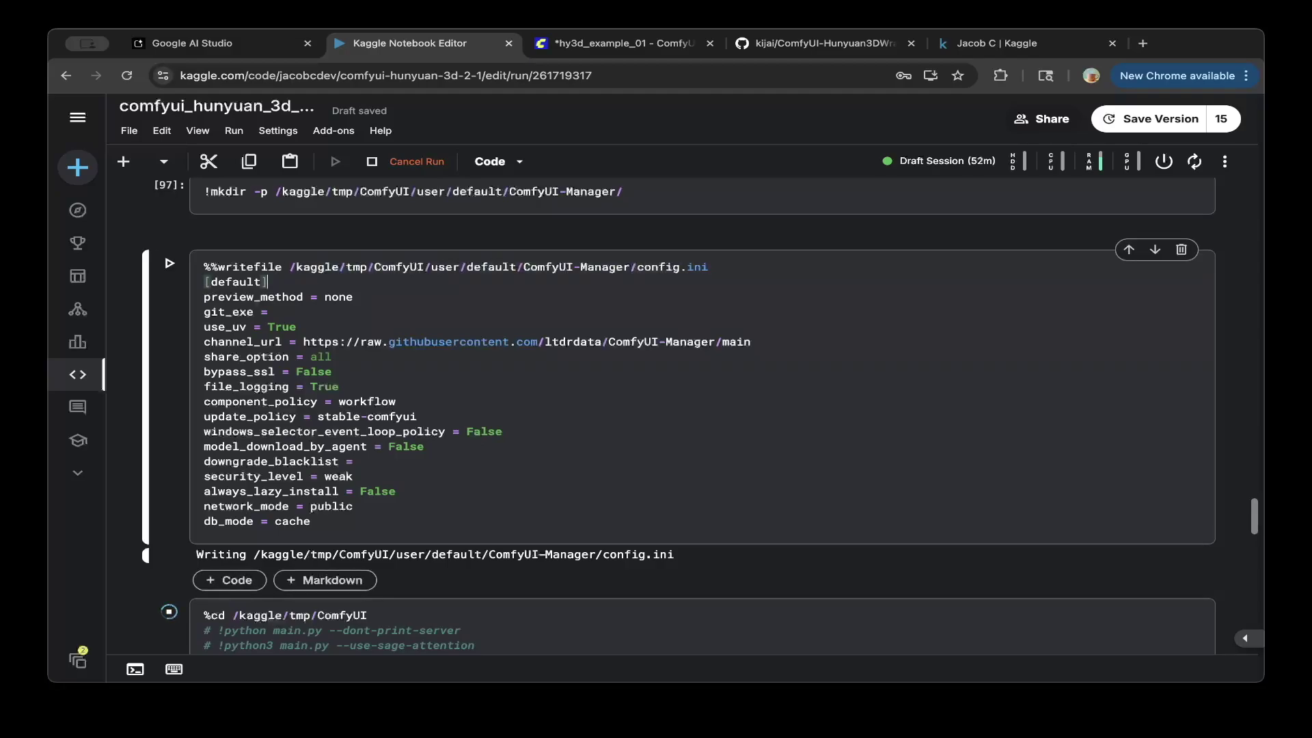
mouse_move(708, 267)
mouse_down()
mouse_move(630, 267)
mouse_move(708, 266)
mouse_up()
triple_click(239, 476)
click(272, 477)
drag(352, 476, 204, 476)
click(360, 461)
drag(708, 267, 204, 267)
click(267, 282)
Step: Review the cell that clones kijai/ComfyUI-Hunyuan3DWrapper into custom_nodes and installs its requirements.txt
scroll(701, 410, up, 20)
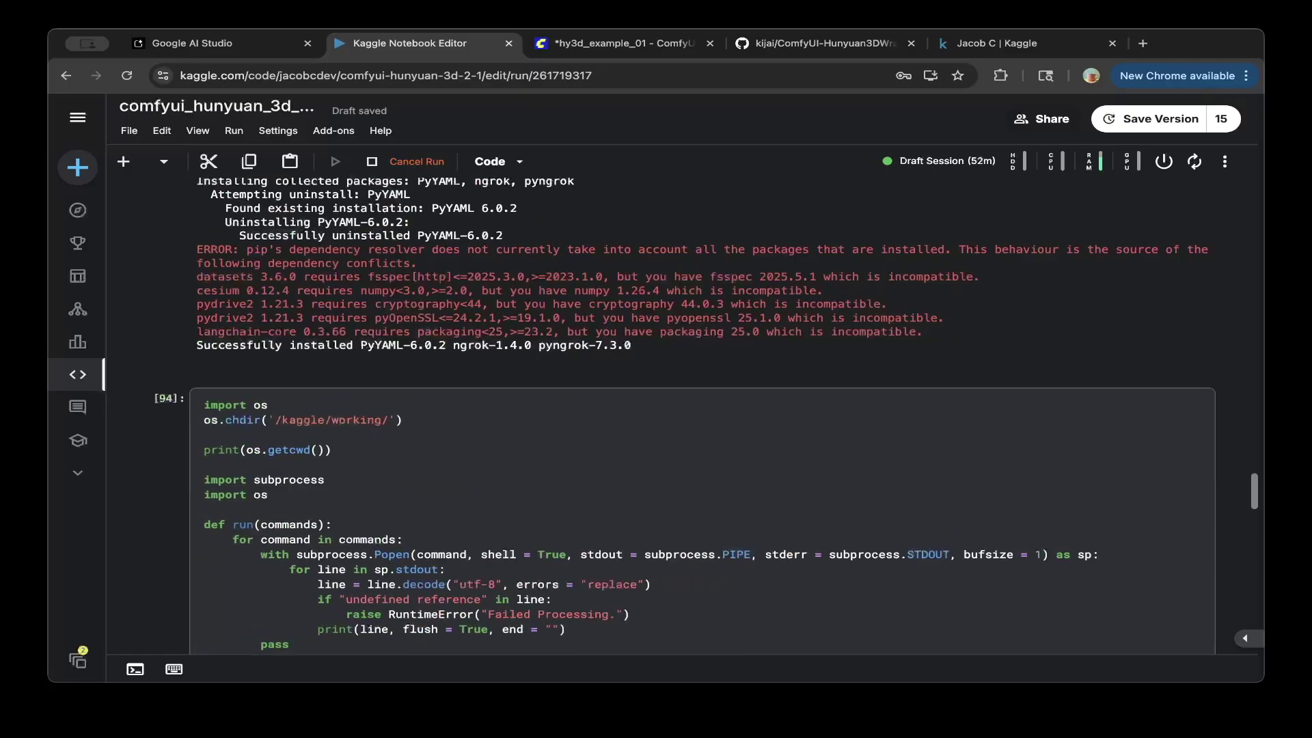
scroll(702, 410, up, 20)
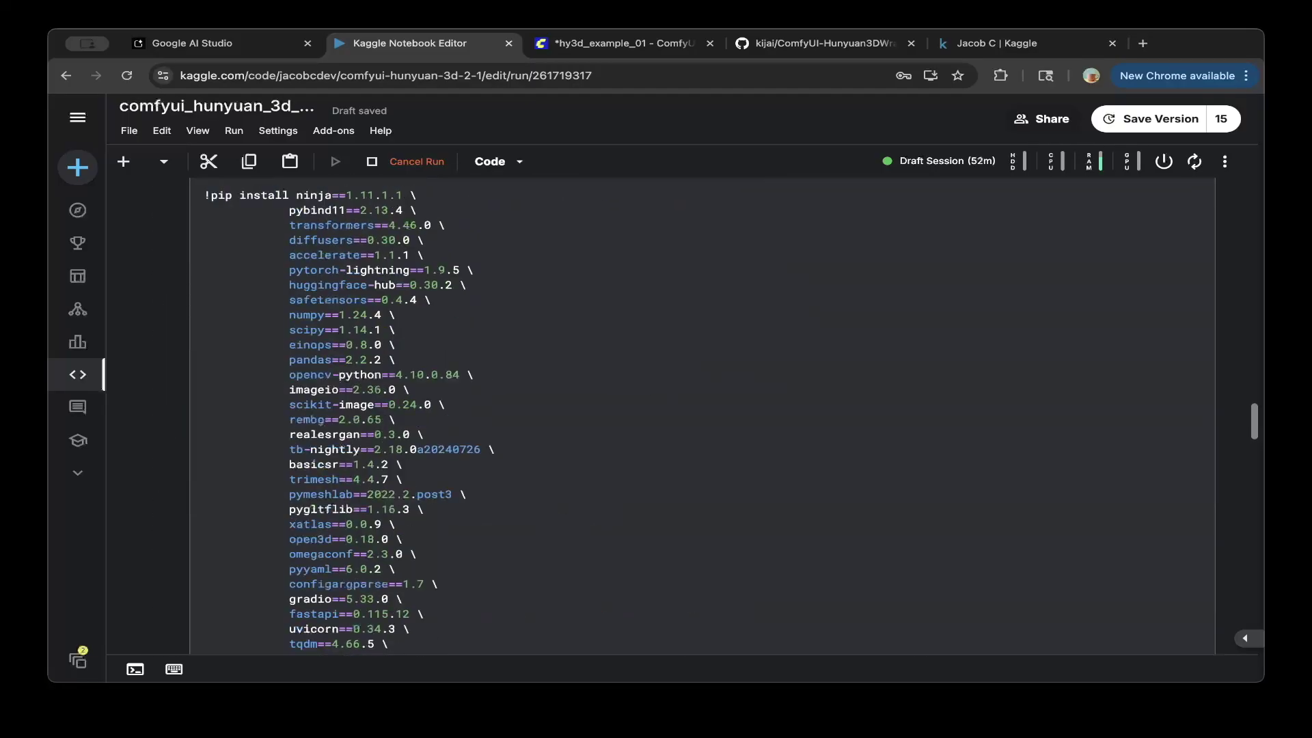
scroll(276, 290, up, 5)
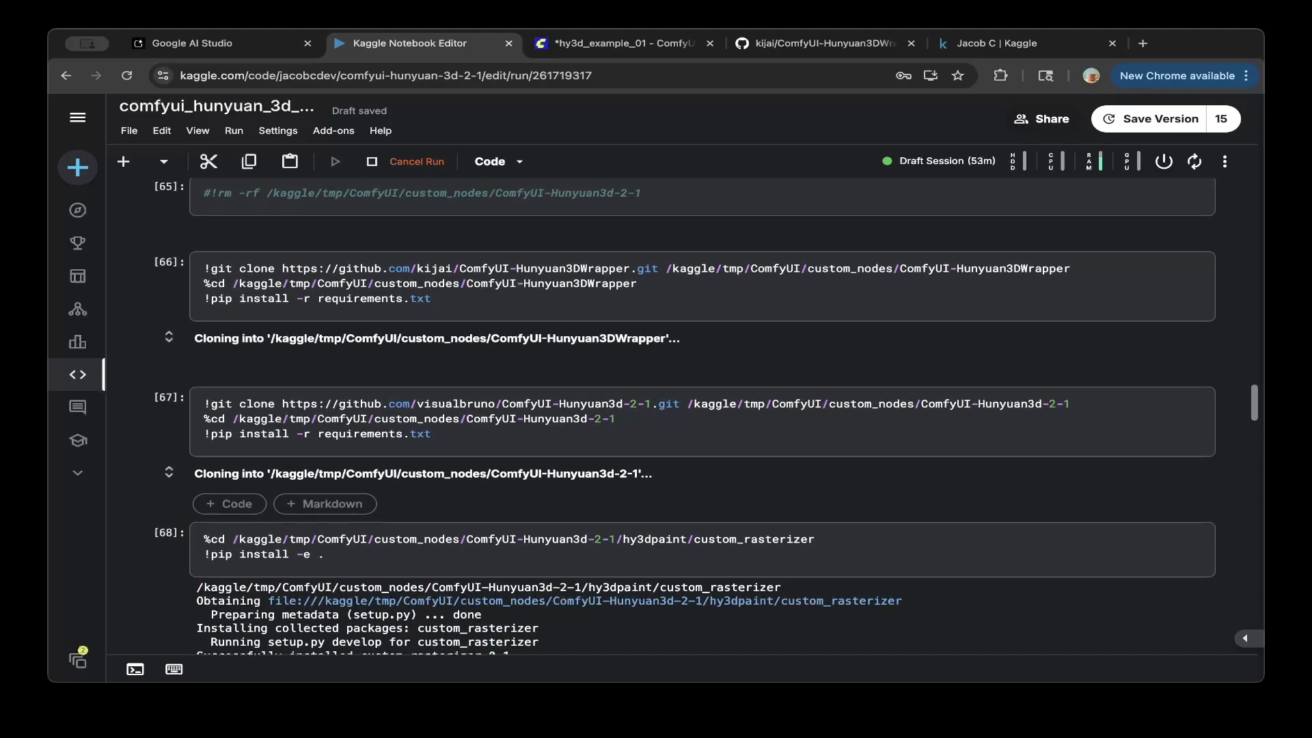
click(276, 290)
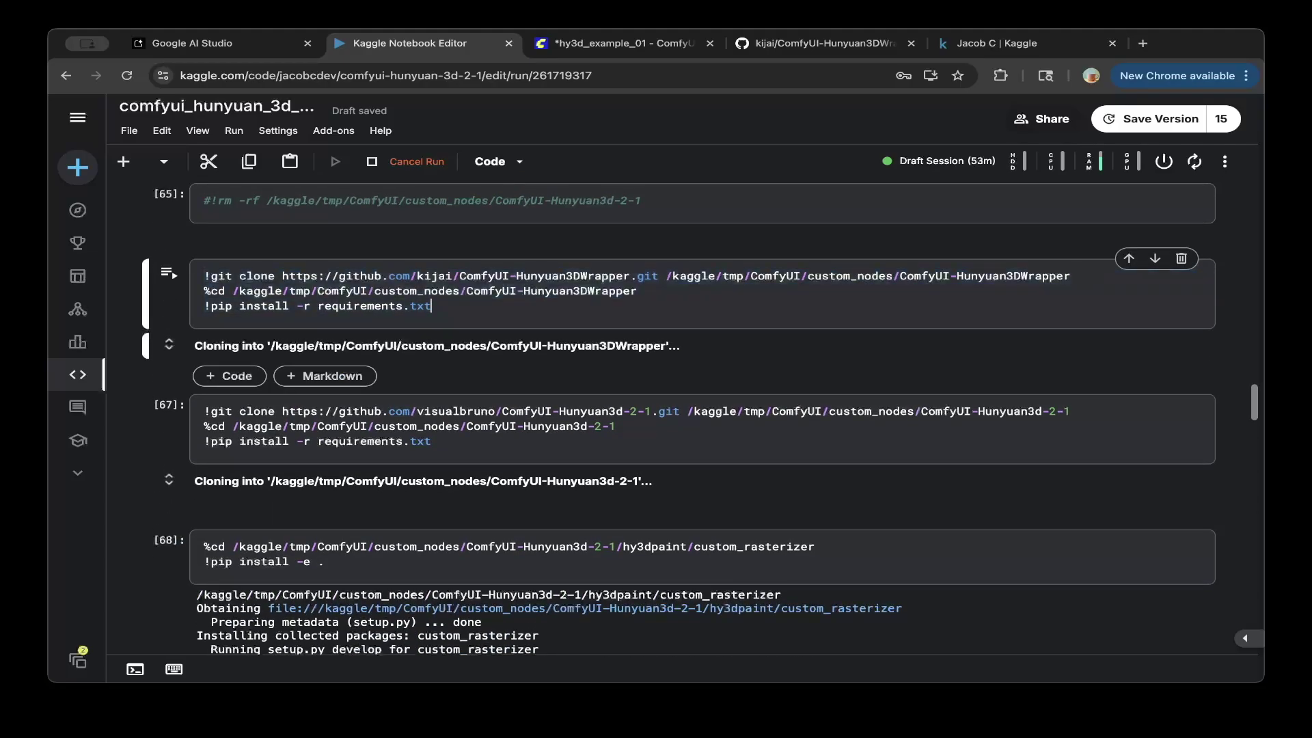
Step: Examine the launch cell below the config.ini cell, focusing on the main.py --enable-cors-header line
scroll(276, 290, down, 15)
scroll(701, 410, down, 20)
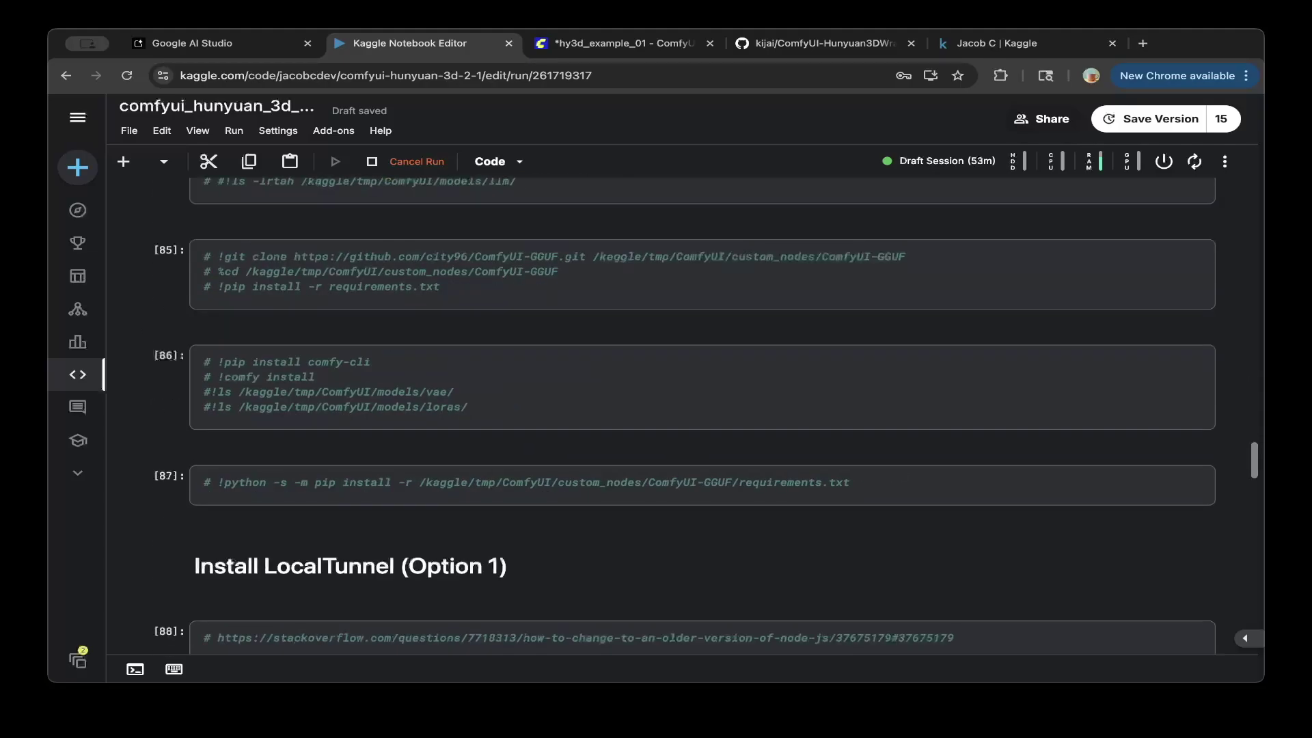
scroll(702, 410, down, 20)
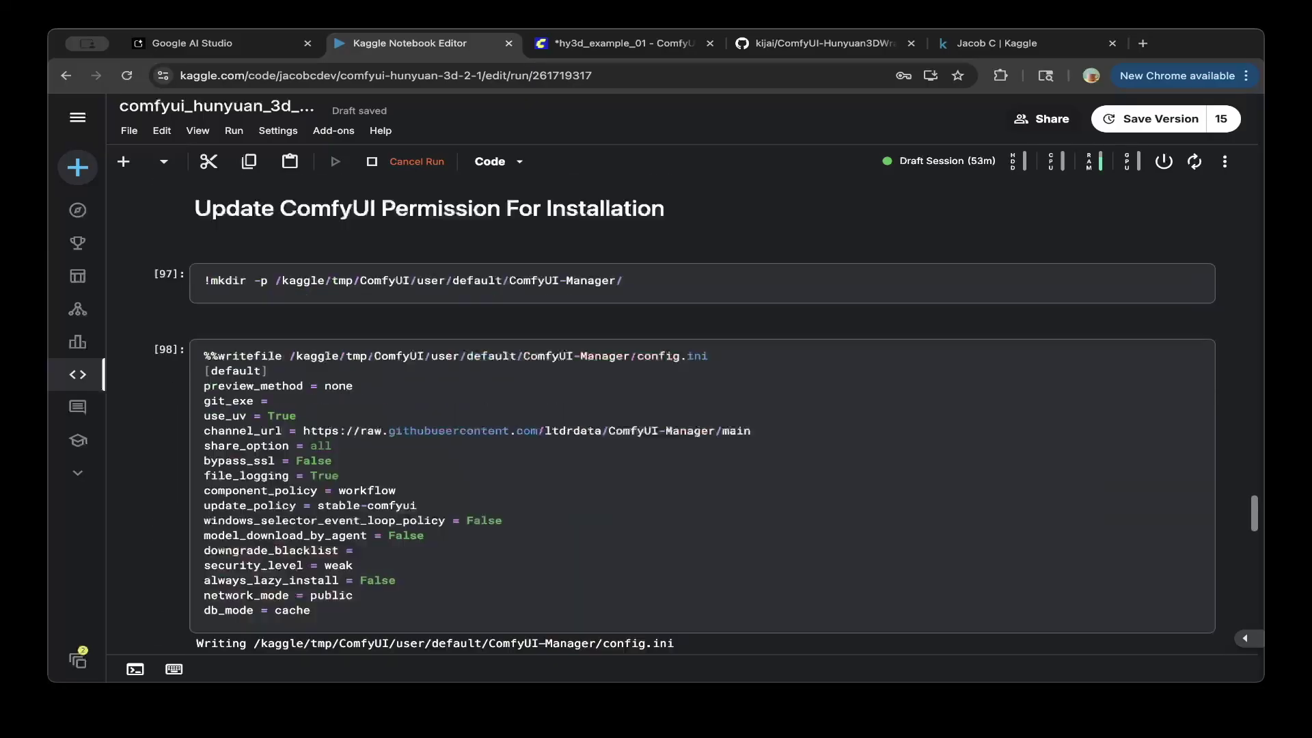
scroll(702, 416, up, 3)
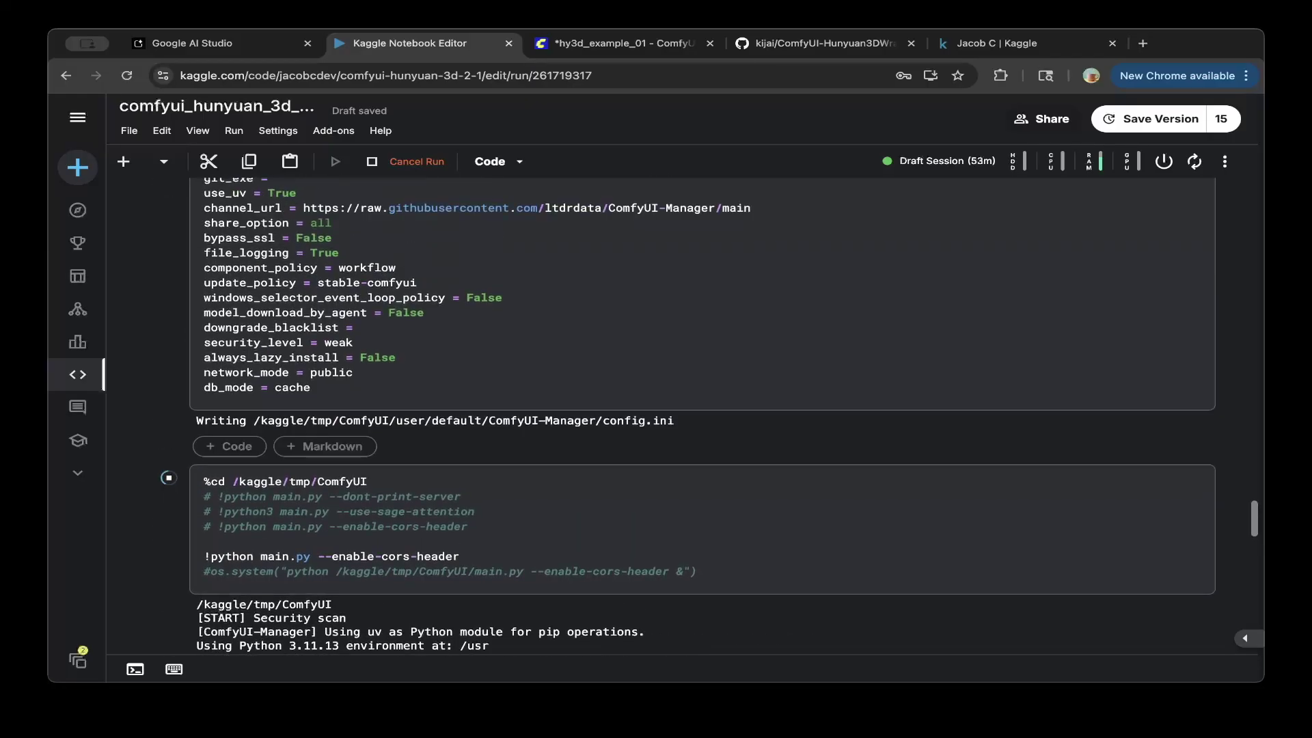
scroll(702, 416, down, 2)
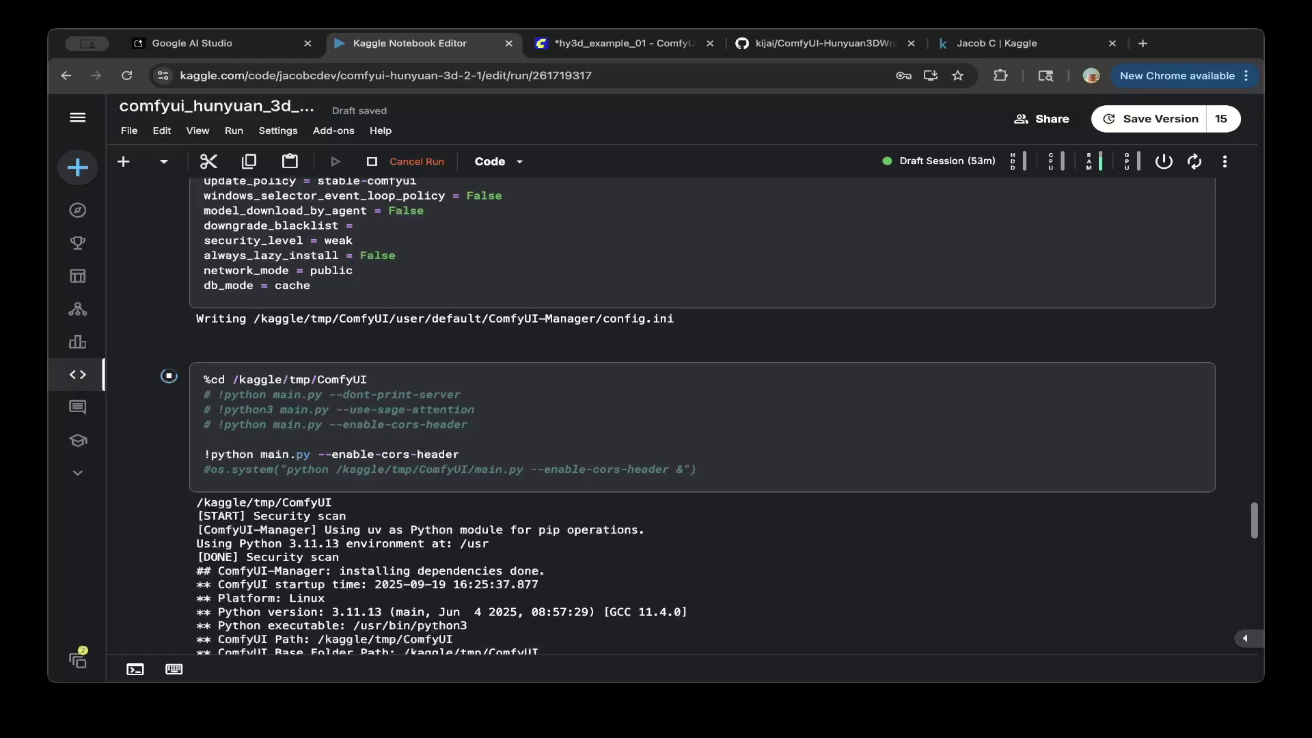
scroll(701, 416, down, 1)
click(204, 415)
scroll(683, 410, down, 1)
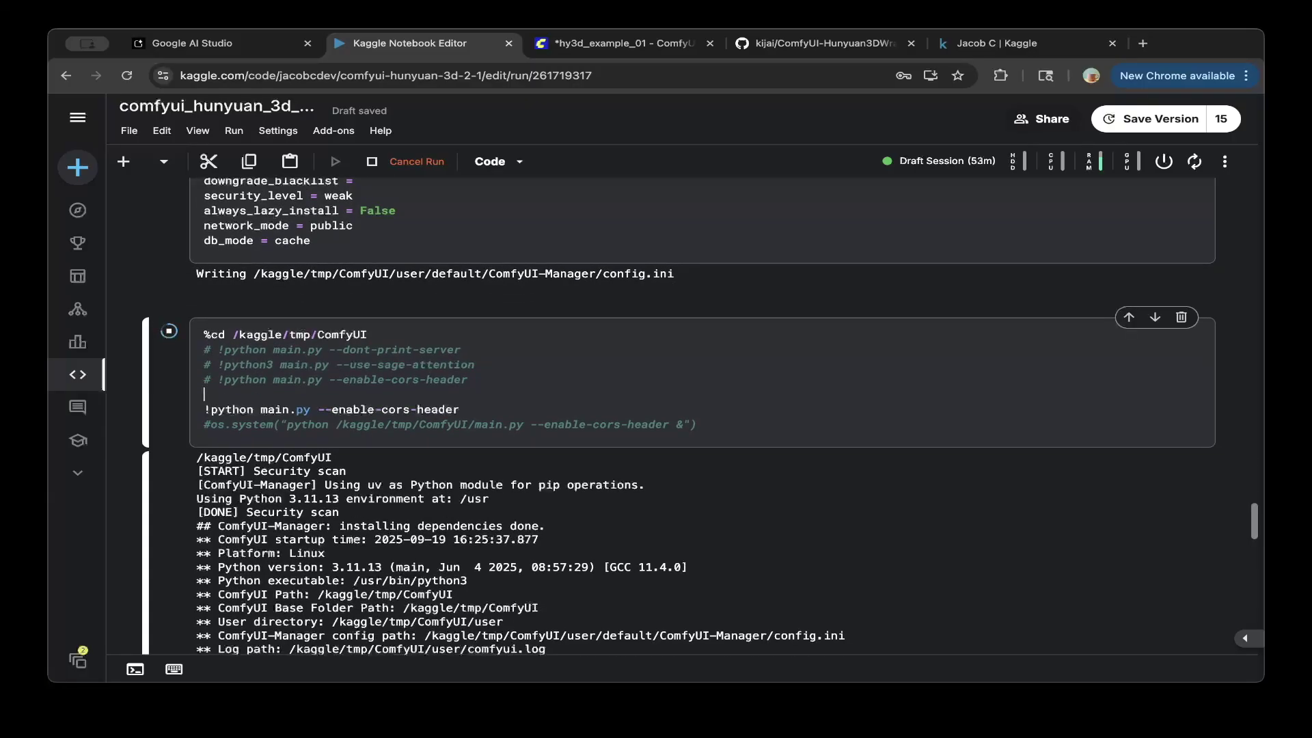
drag(460, 409, 211, 409)
click(284, 380)
Step: Look through the ComfyUI server output under the launch cell, including the local GUI address and the last prompt's generation log
scroll(284, 379, down, 8)
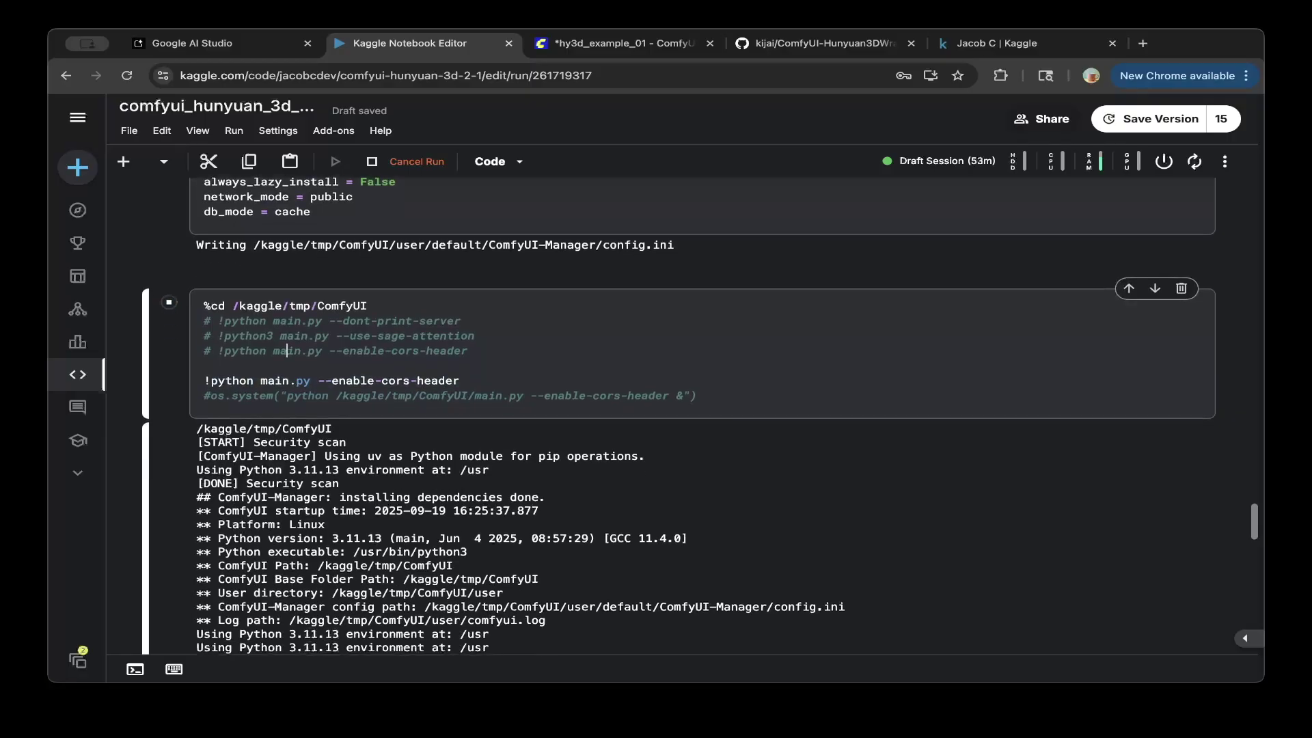
scroll(684, 410, down, 10)
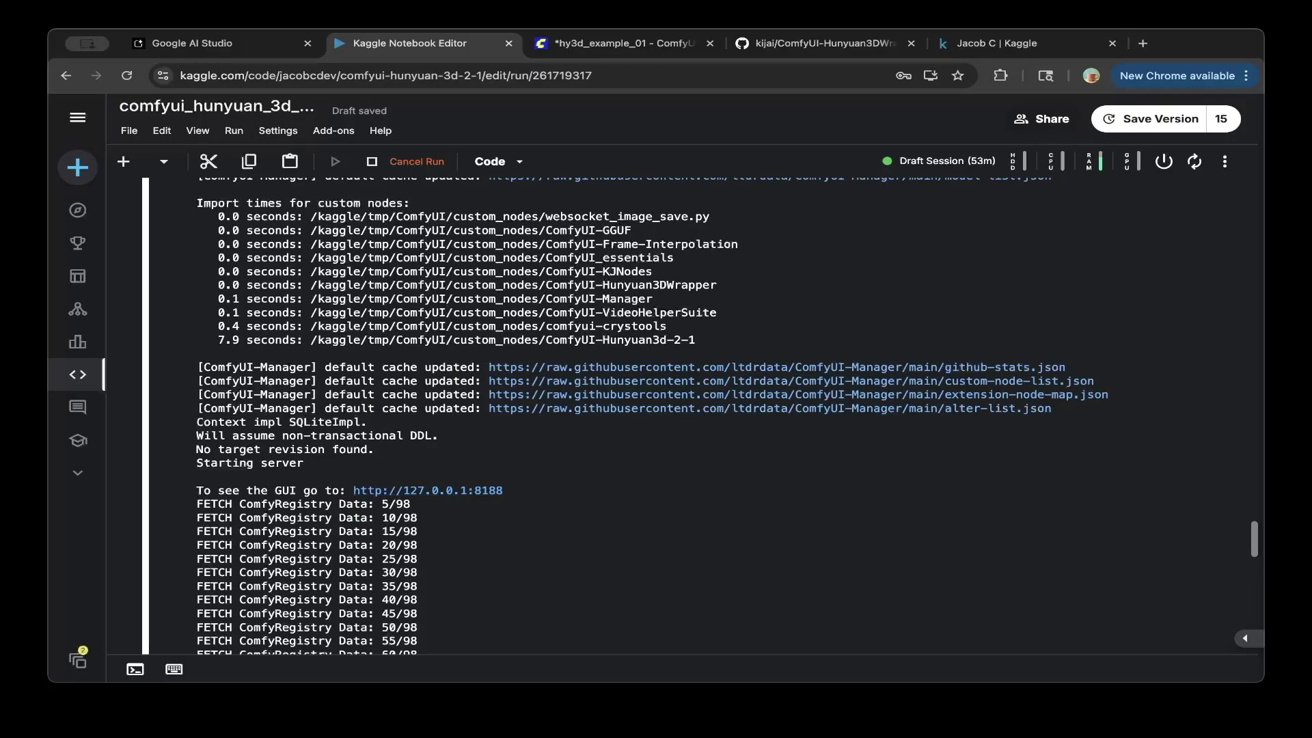
drag(503, 490, 353, 490)
click(353, 491)
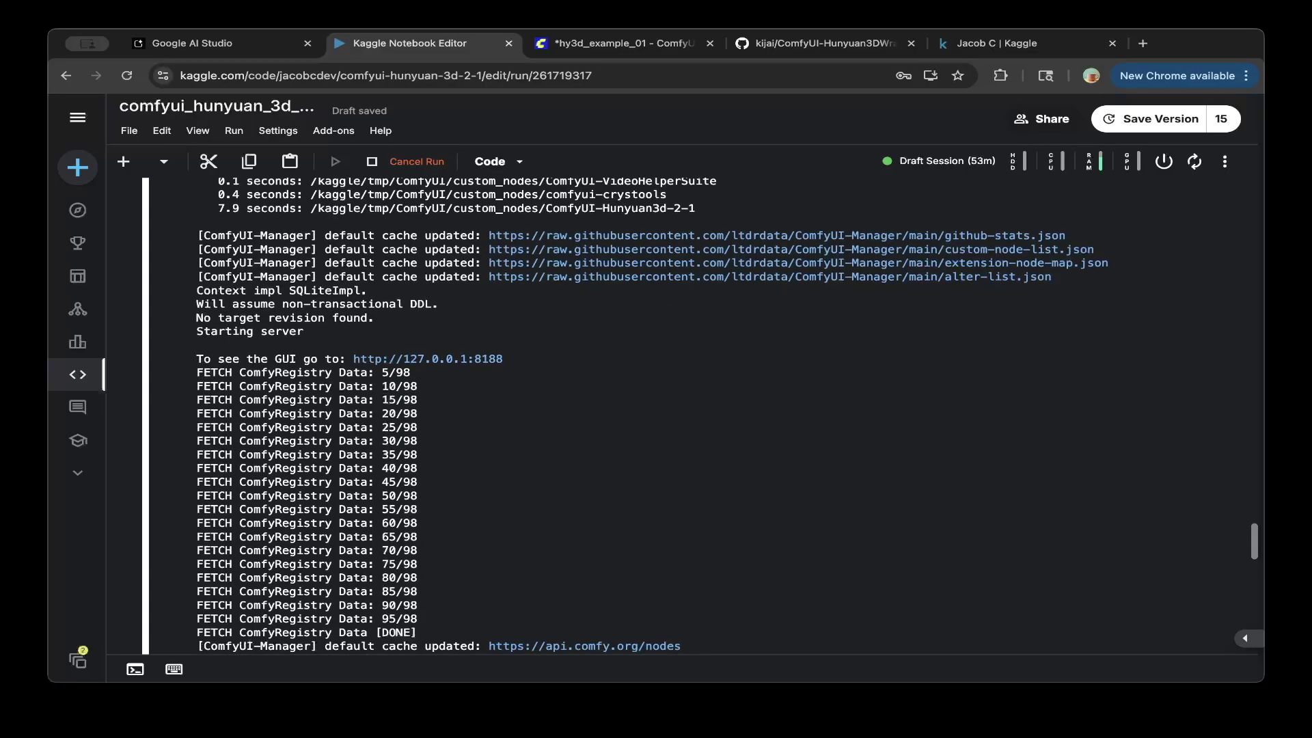
scroll(682, 416, down, 15)
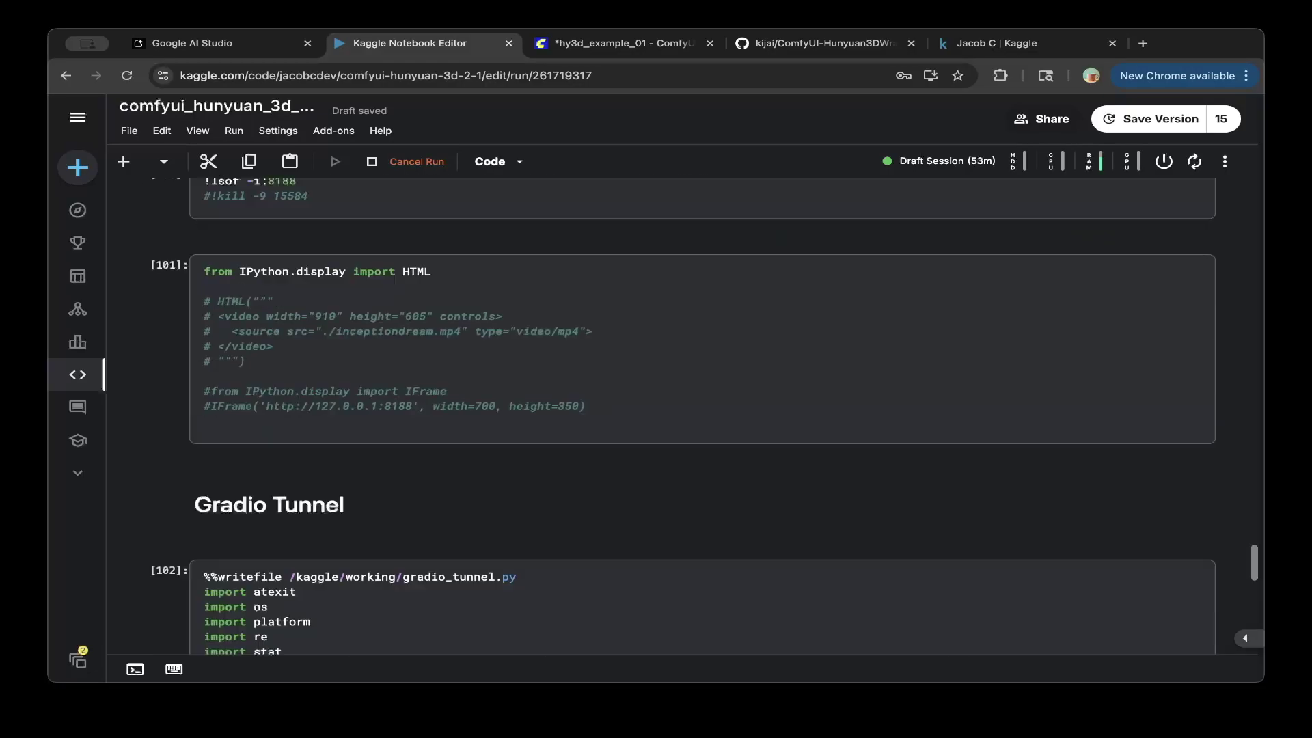
scroll(682, 415, up, 5)
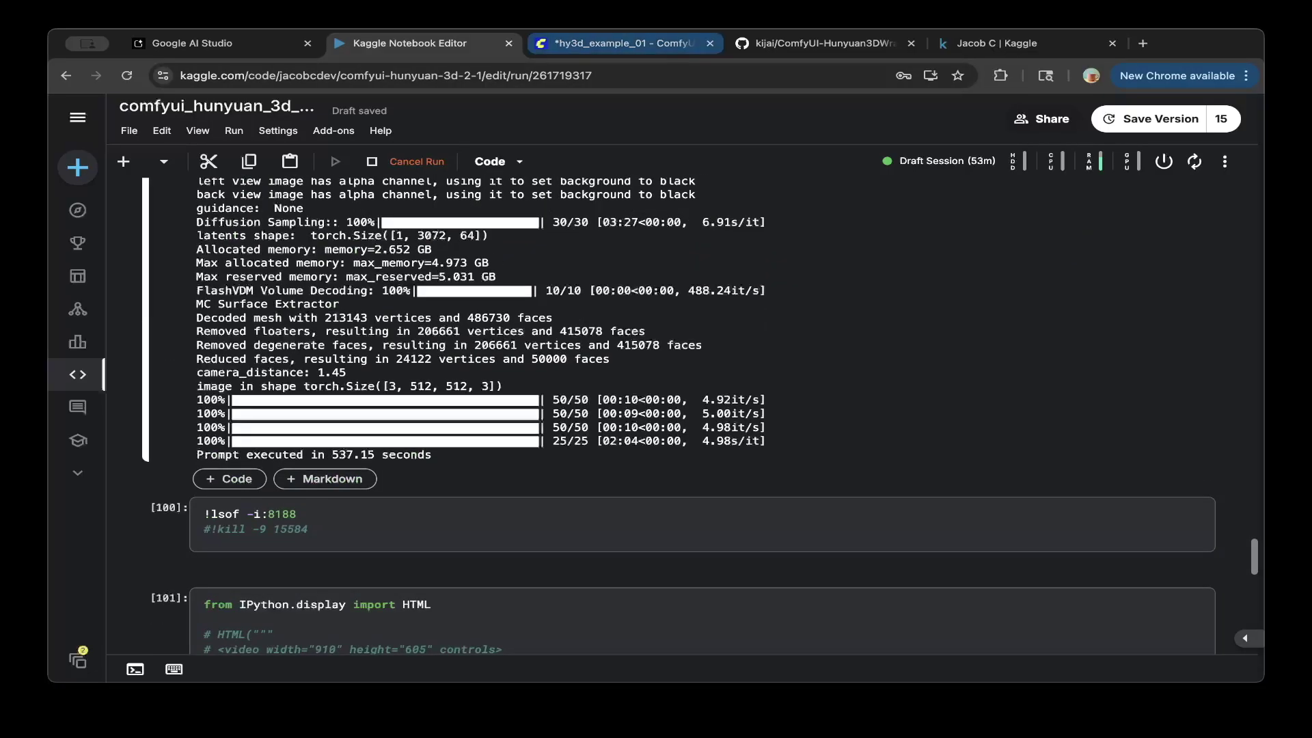
Step: Switch to the ComfyUI hy3d_example_01 workflow and view its node groups and the untextured mesh preview
click(624, 43)
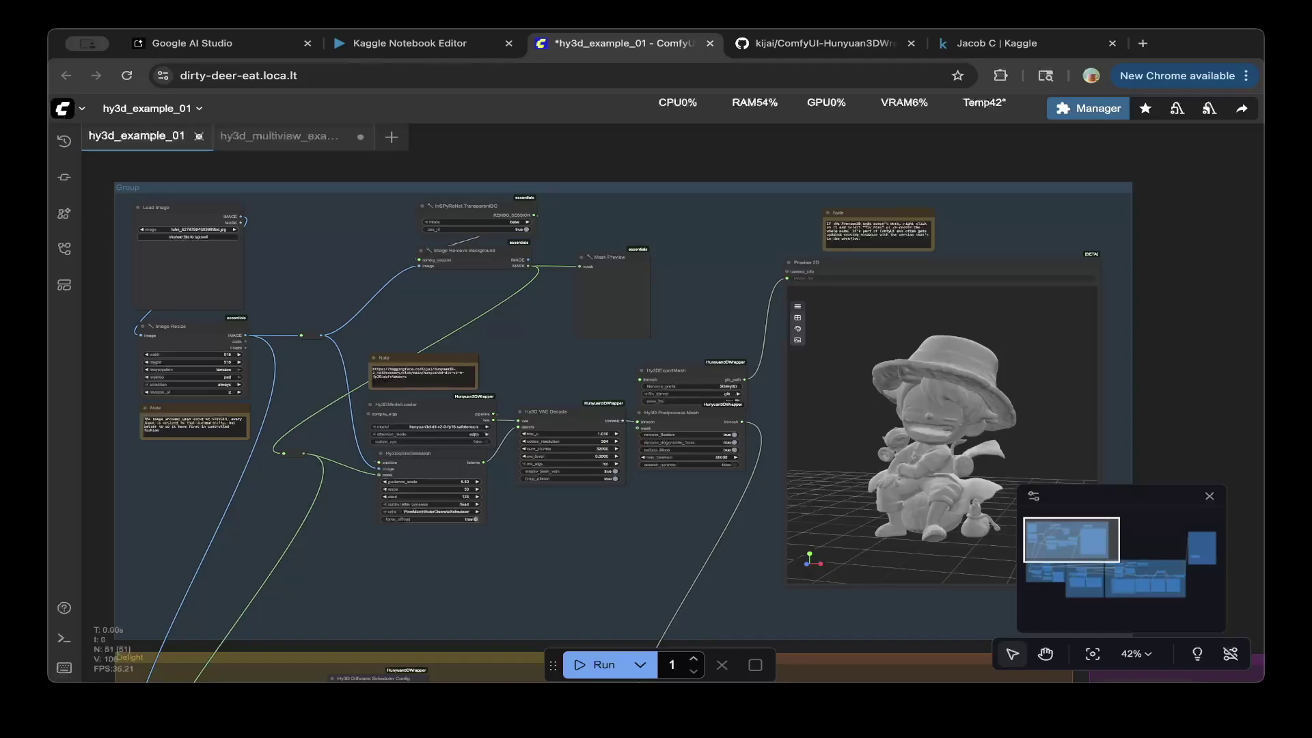
scroll(608, 410, down, 5)
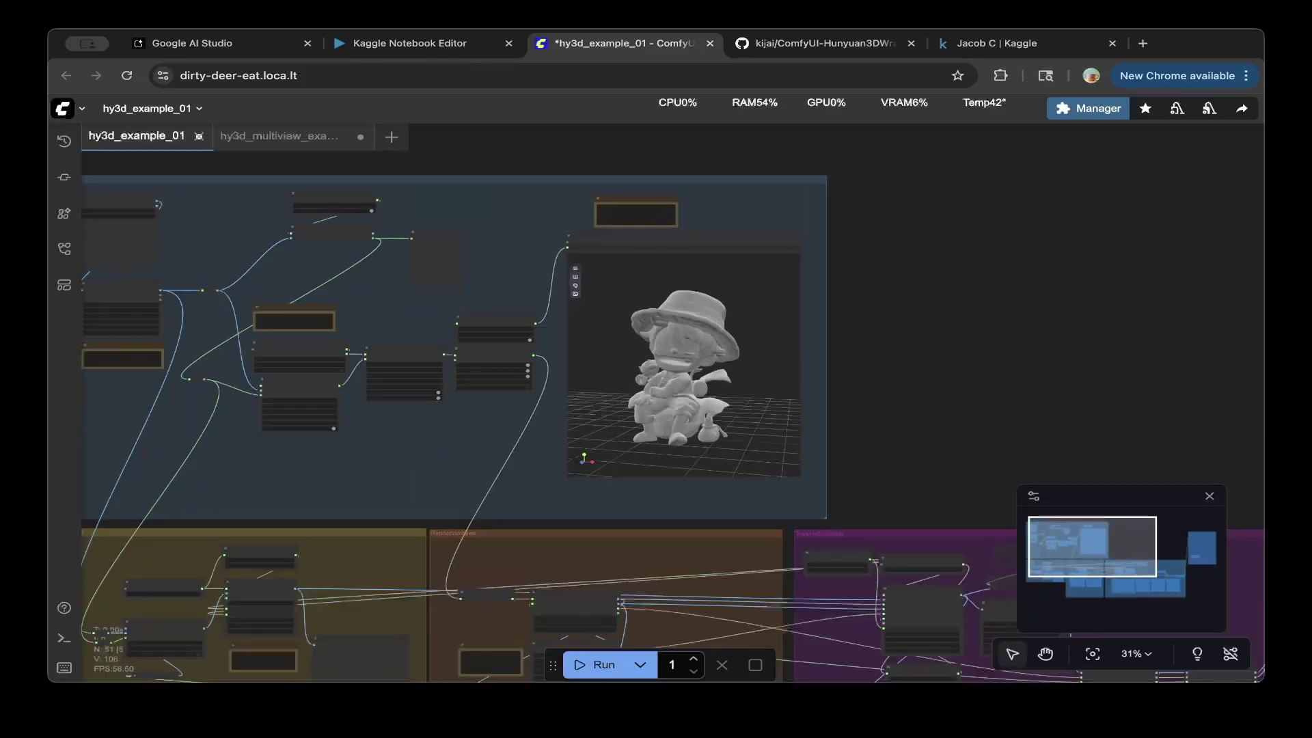
scroll(929, 270, down, 3)
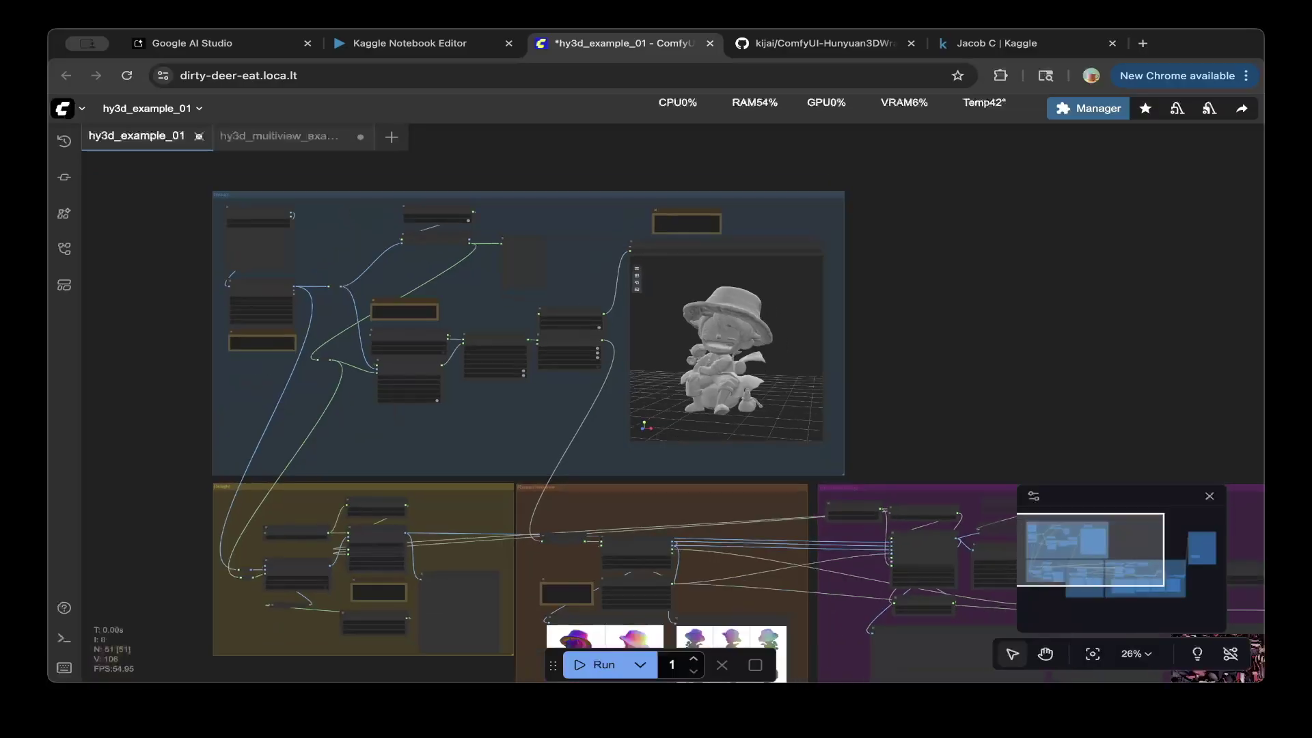
drag(974, 269, 901, 271)
scroll(901, 271, up, 5)
scroll(901, 272, up, 1)
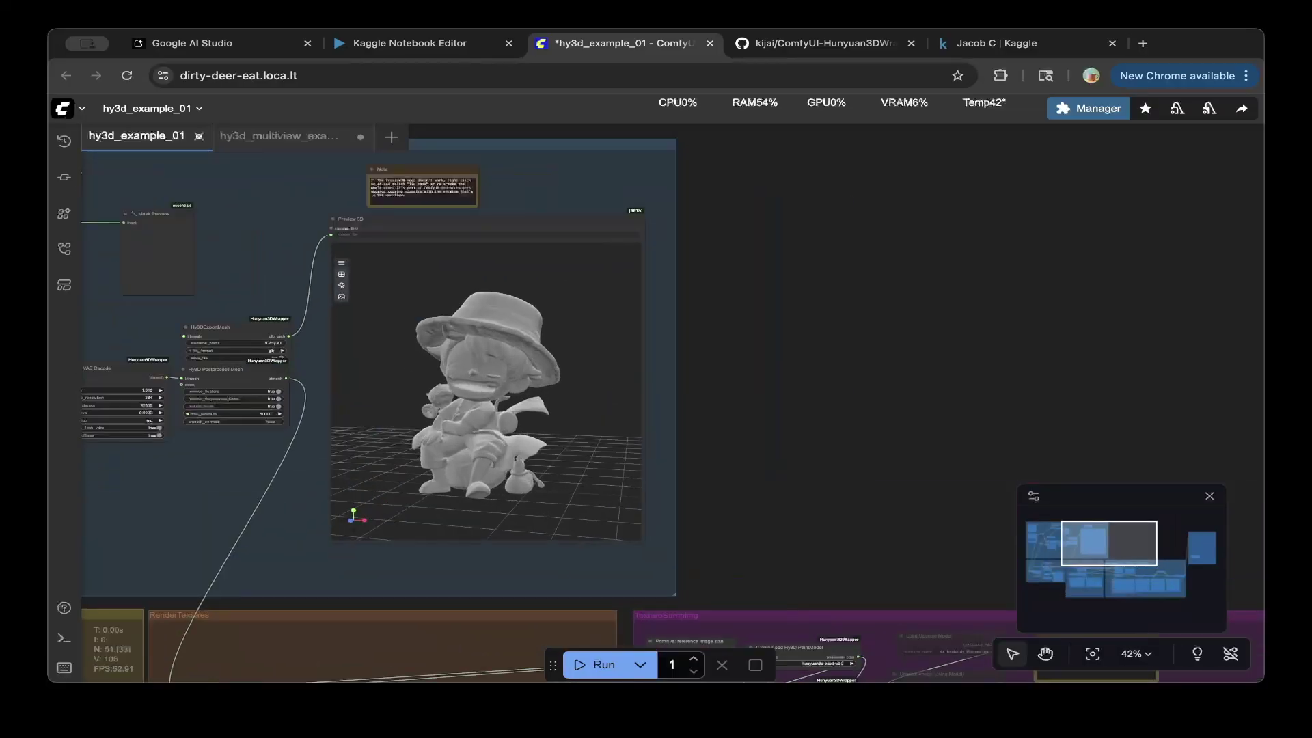
Step: Rotate the mesh in the Preview 3D node and inspect the Load Image and Image Resize nodes of the first group
drag(485, 392, 519, 365)
drag(752, 355, 1094, 345)
scroll(796, 346, down, 3)
scroll(378, 308, up, 4)
scroll(701, 379, up, 2)
scroll(702, 380, left, 2)
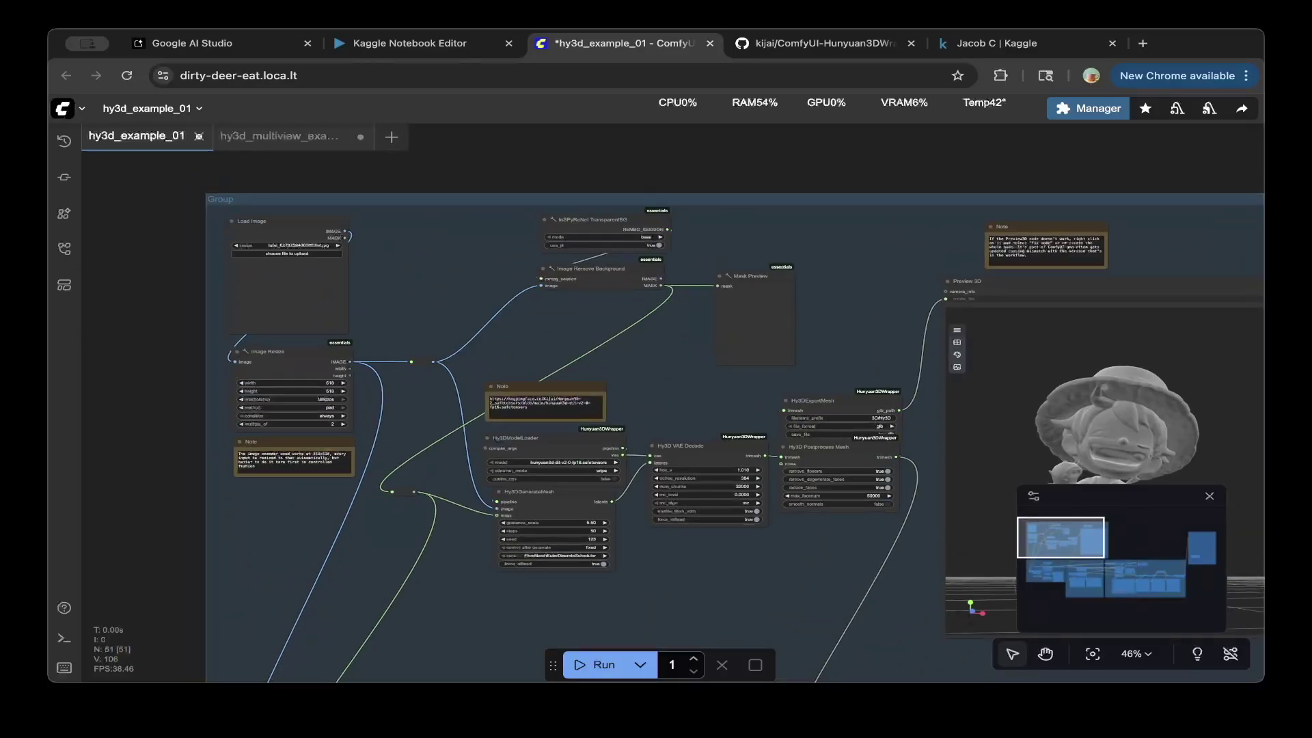
Step: Follow the mesh-generation nodes through to Preview 3D and orbit the mesh to another angle
scroll(697, 437, right, 2)
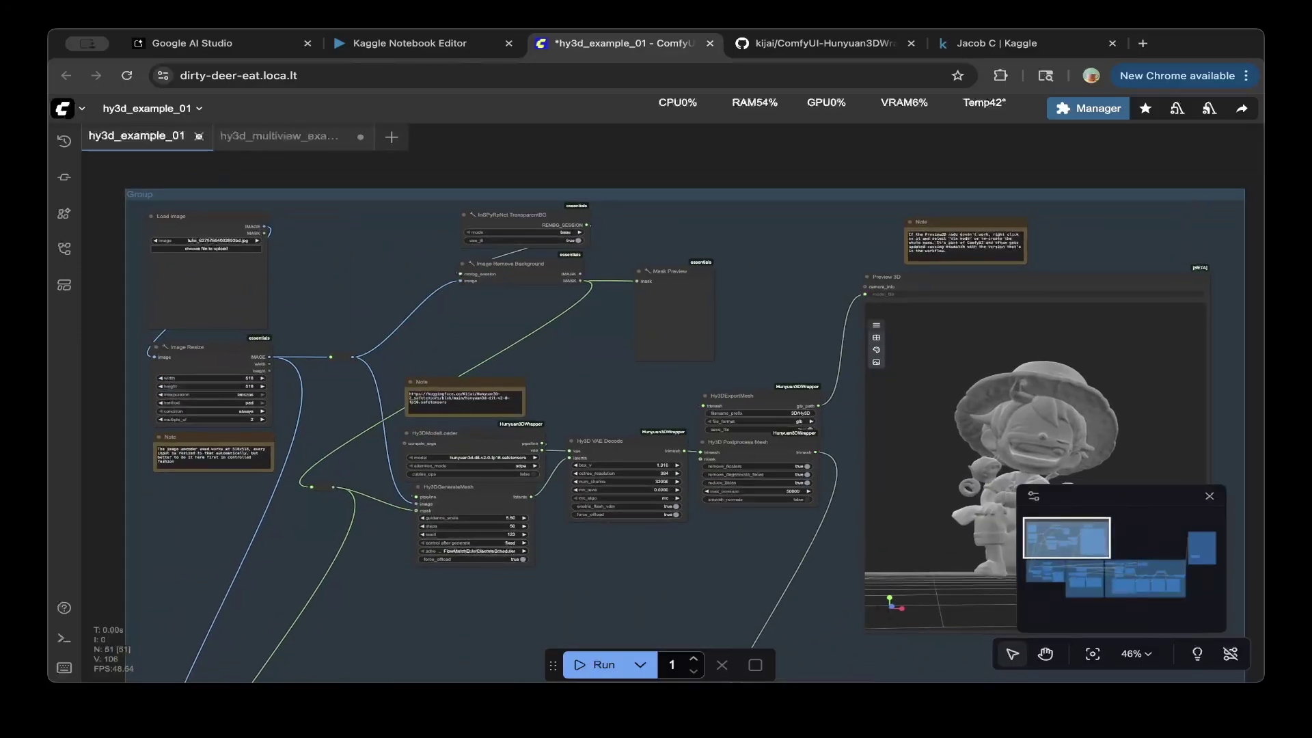
scroll(663, 410, right, 5)
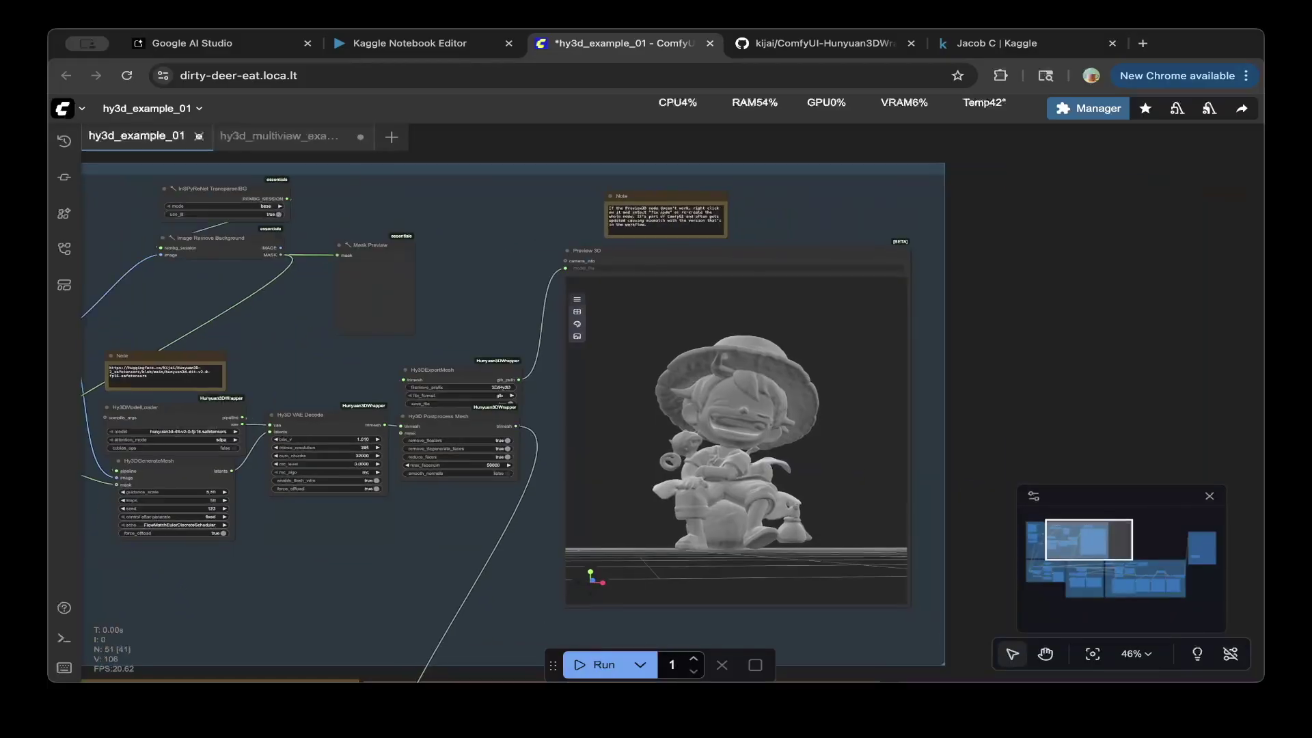
scroll(663, 410, right, 2)
drag(643, 431, 612, 465)
scroll(611, 465, right, 3)
scroll(612, 465, down, 1)
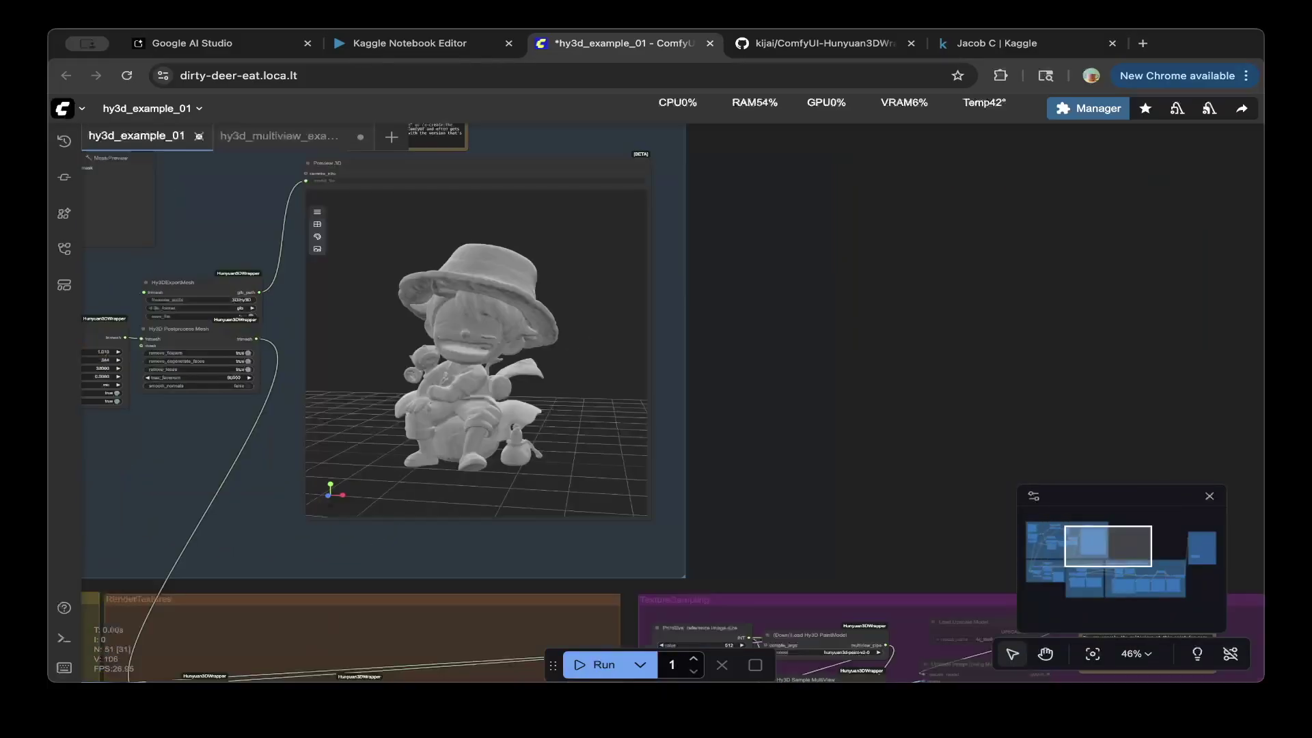
Step: Examine the Delight, texture-rendering and sampling groups below the mesh-generation group in the workflow
scroll(663, 410, down, 2)
scroll(663, 410, right, 6)
scroll(662, 410, down, 4)
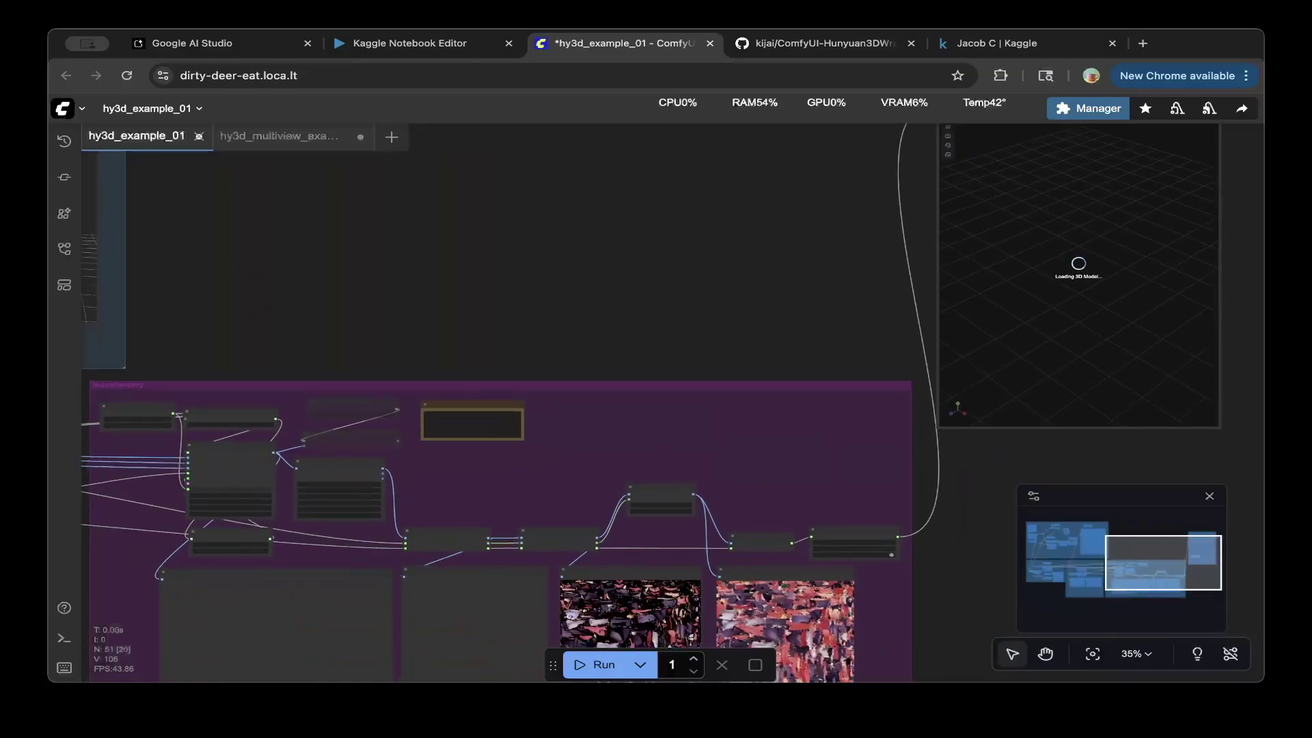
scroll(663, 410, up, 1)
scroll(663, 410, down, 2)
scroll(663, 410, left, 8)
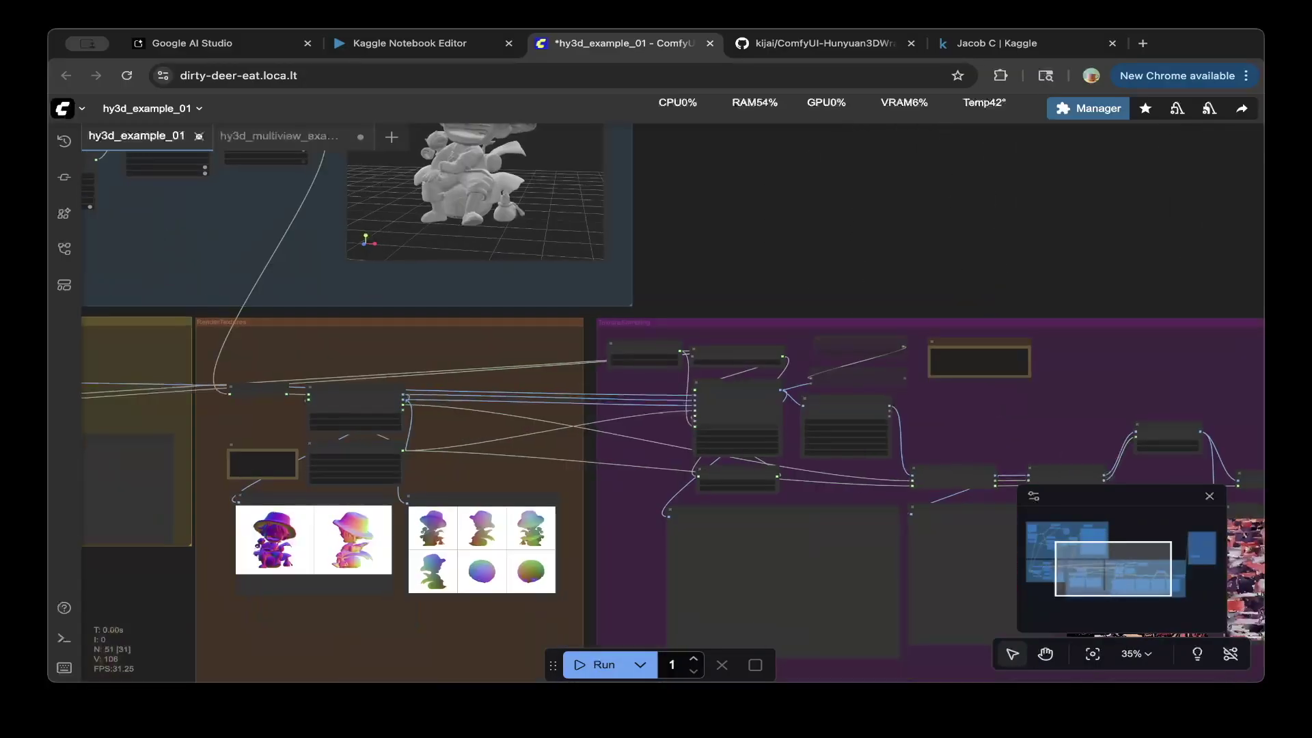
scroll(663, 410, up, 2)
scroll(662, 409, left, 6)
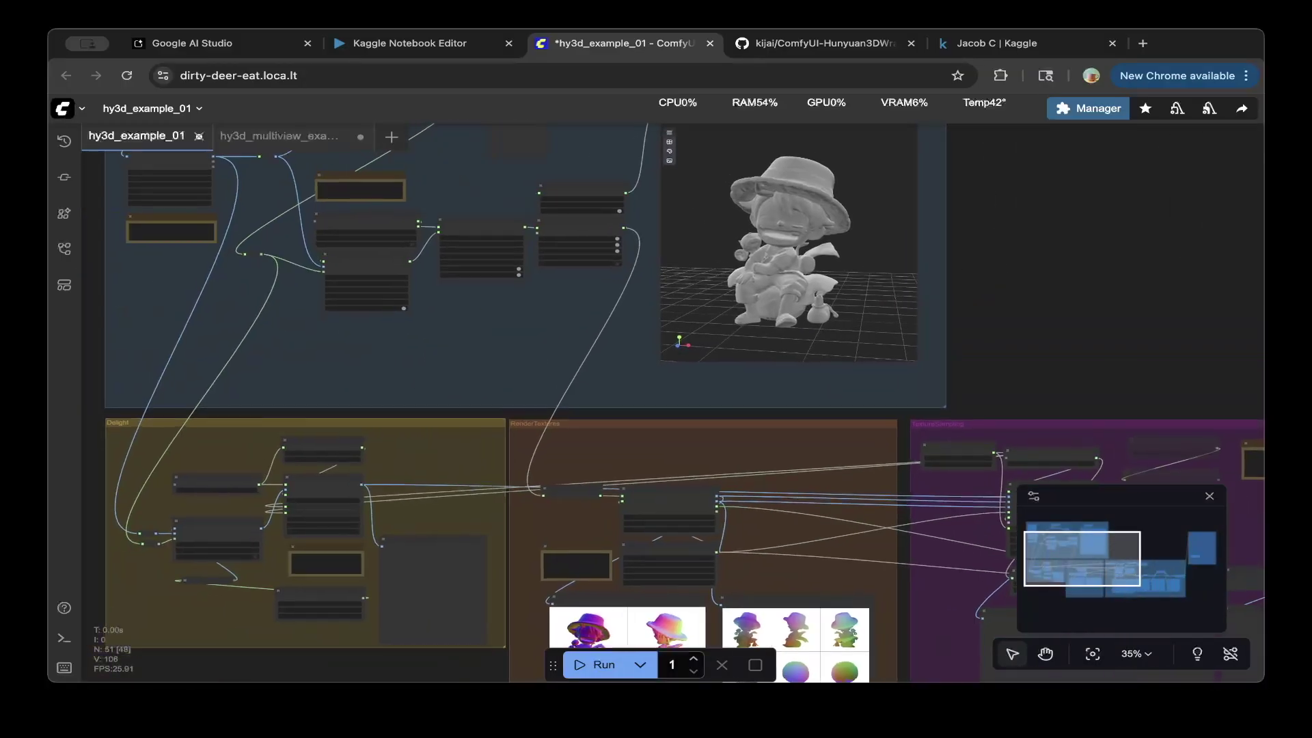
Step: Inspect the final 3D preview node at the end of the texture pipeline and its link from the sampling group
scroll(662, 410, up, 1)
scroll(662, 410, right, 20)
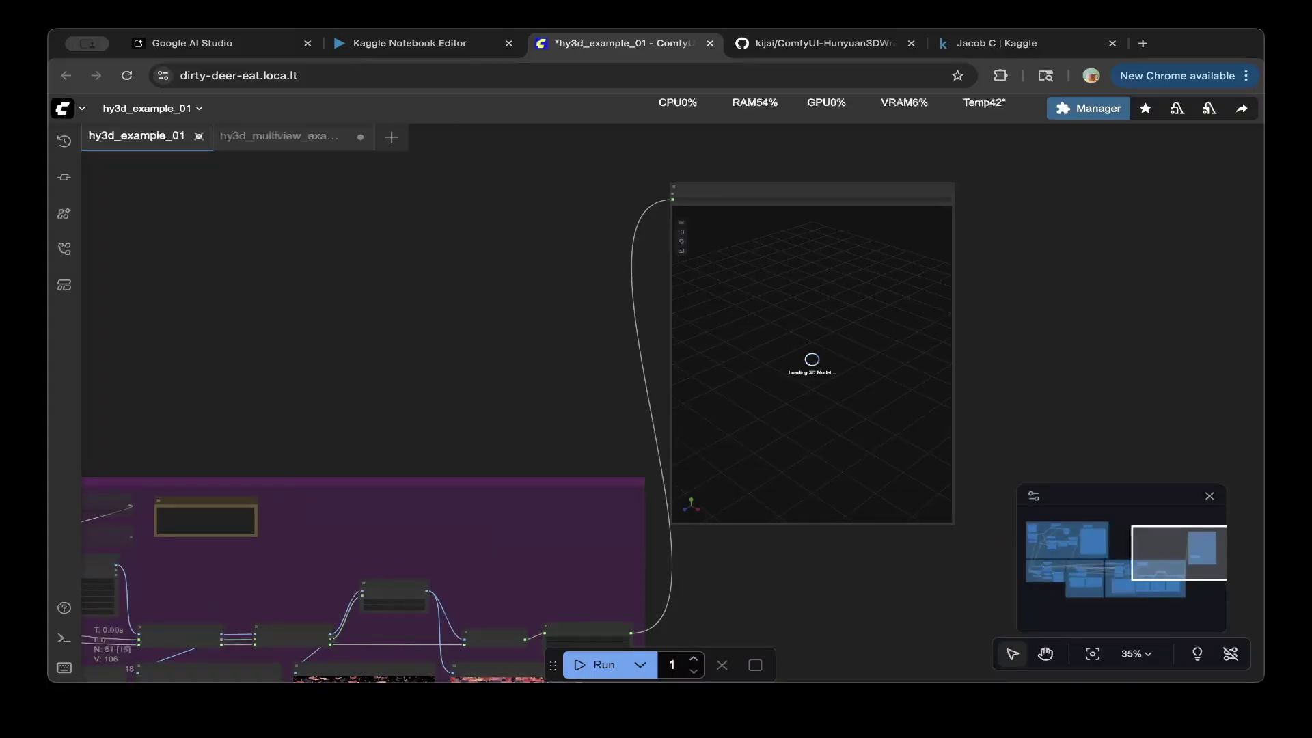
scroll(663, 410, right, 1)
scroll(663, 410, left, 2)
scroll(663, 410, up, 1)
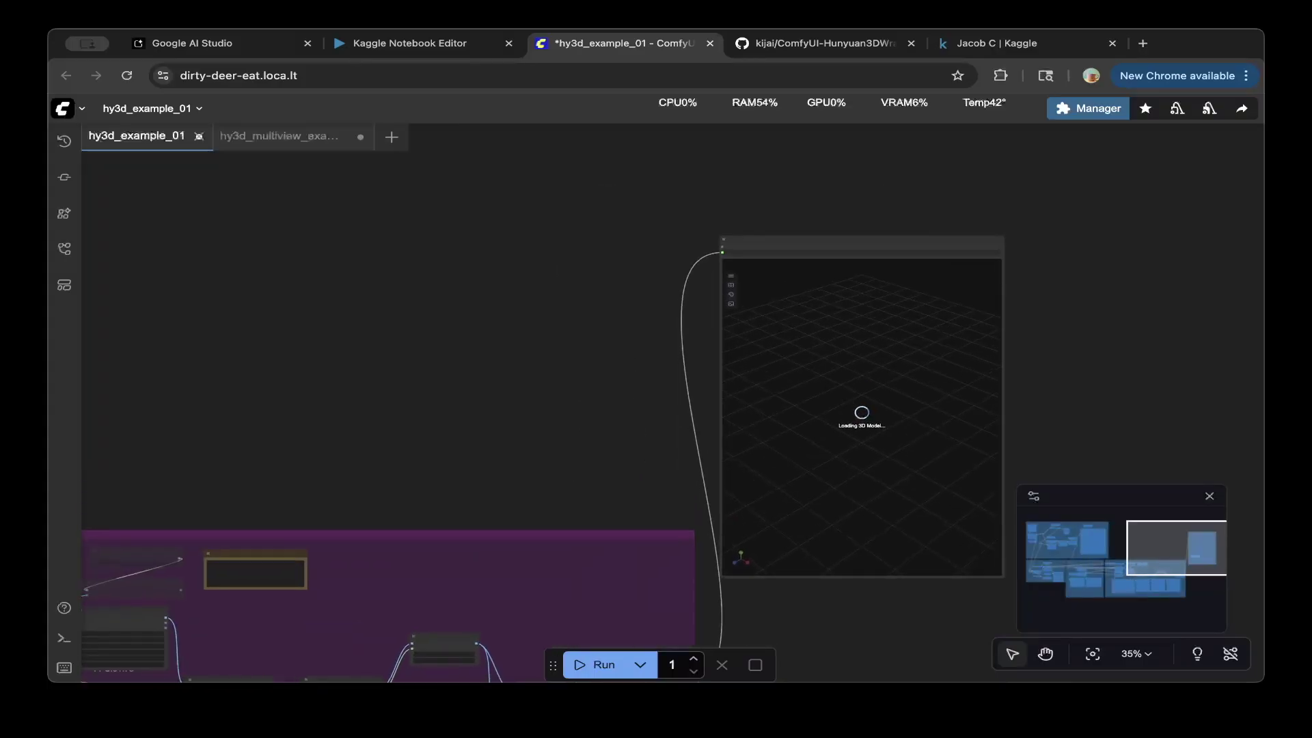
scroll(663, 410, left, 10)
scroll(663, 410, down, 2)
scroll(663, 410, up, 1)
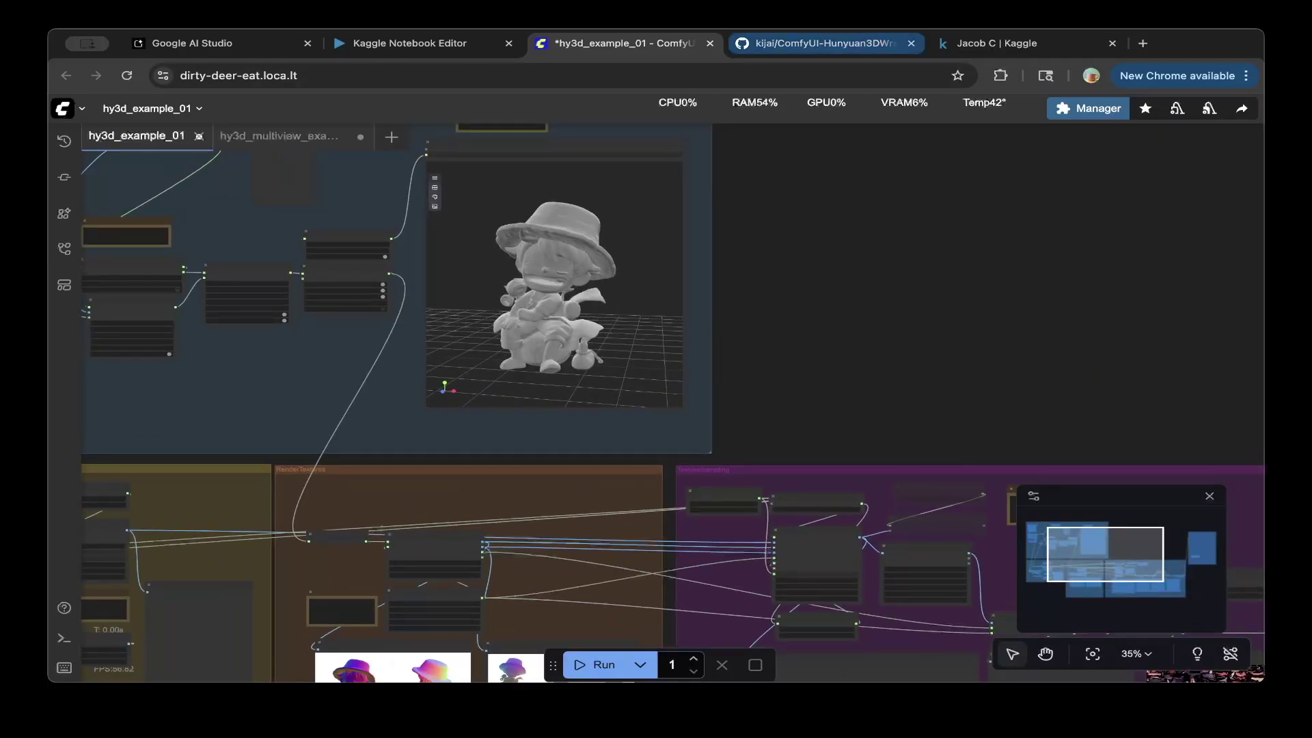
Step: Switch to the ComfyUI-Hunyuan3DWrapper GitHub repository and open its example_workflows folder
click(820, 43)
scroll(656, 390, up, 5)
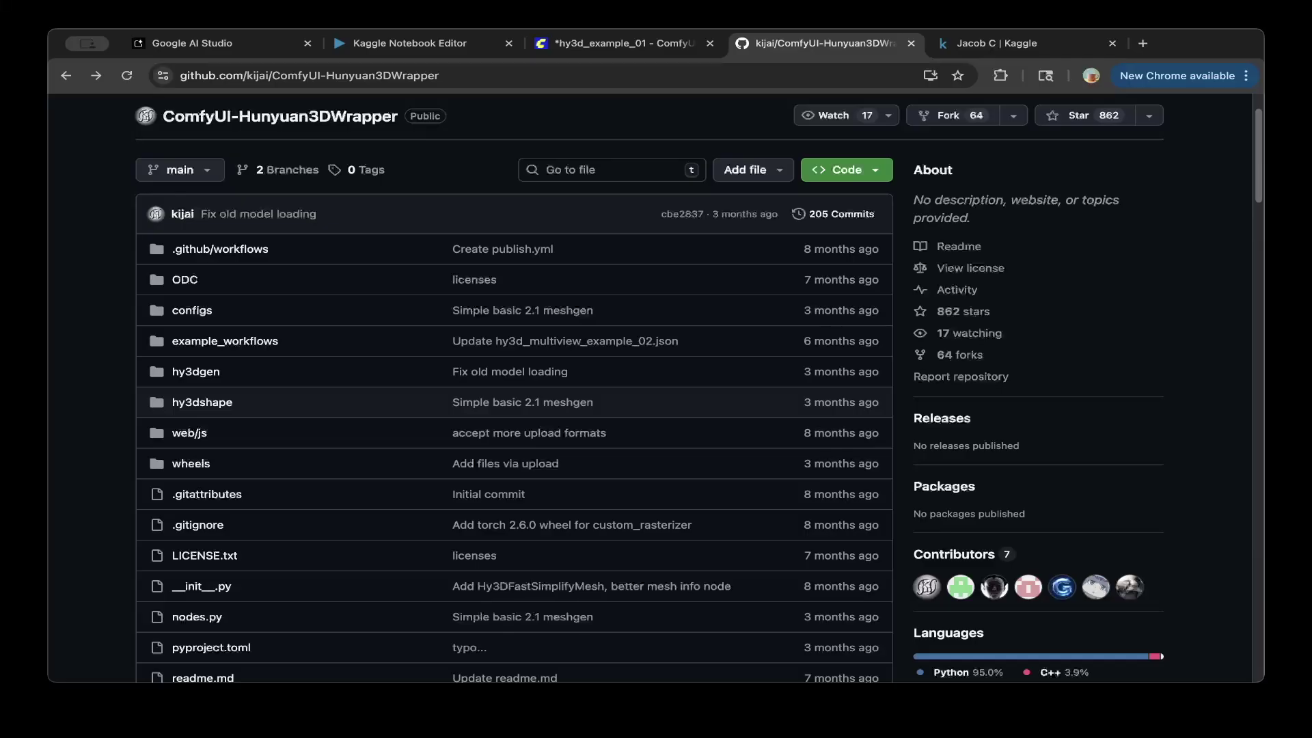
click(225, 341)
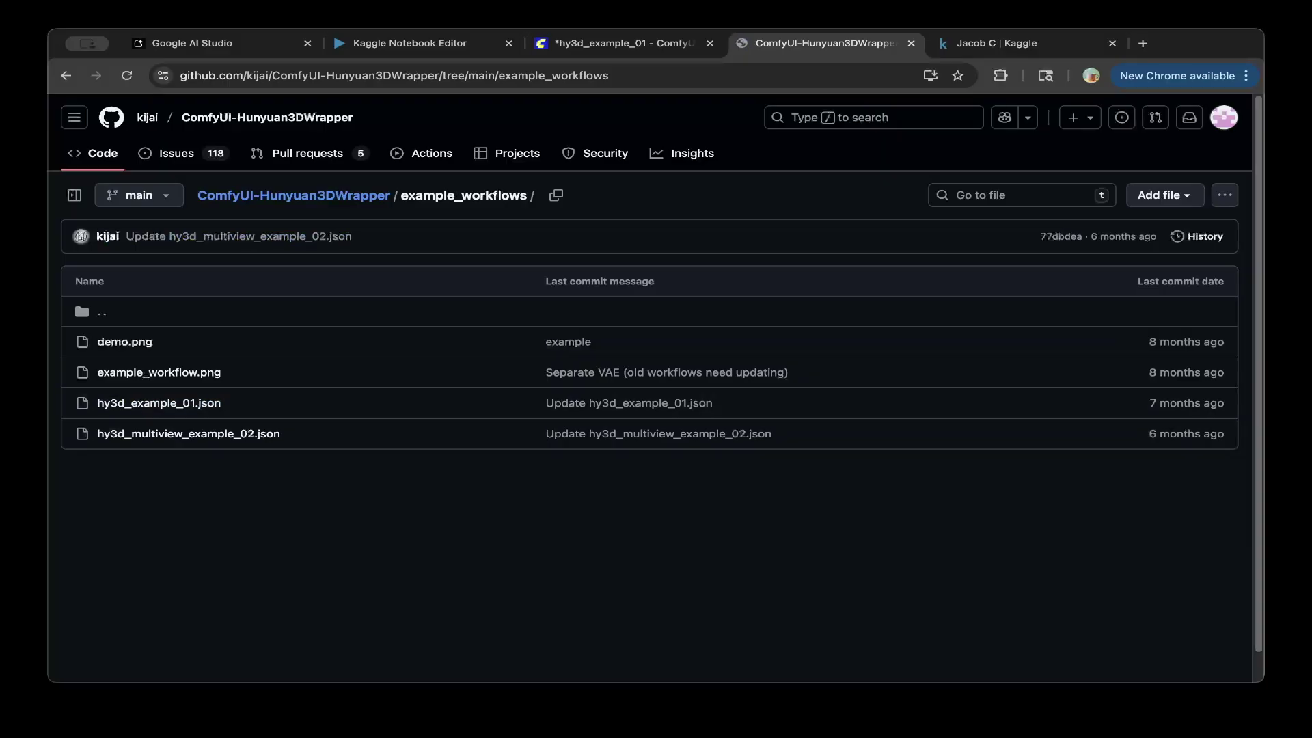
Step: Return to the ComfyUI hy3d_example_01 workflow, orbit its mesh preview, and compare the workflow with the example files on GitHub
click(637, 43)
scroll(672, 403, right, 5)
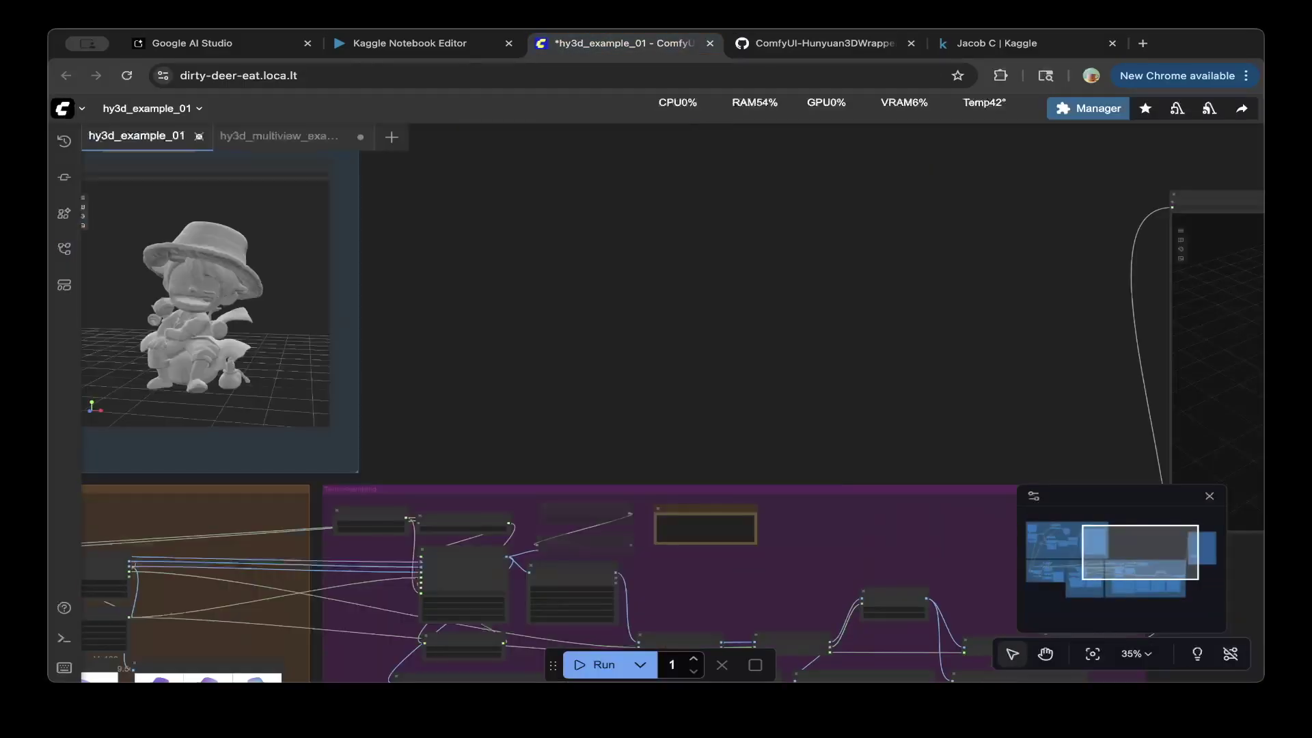
scroll(672, 403, left, 2)
drag(369, 363, 369, 287)
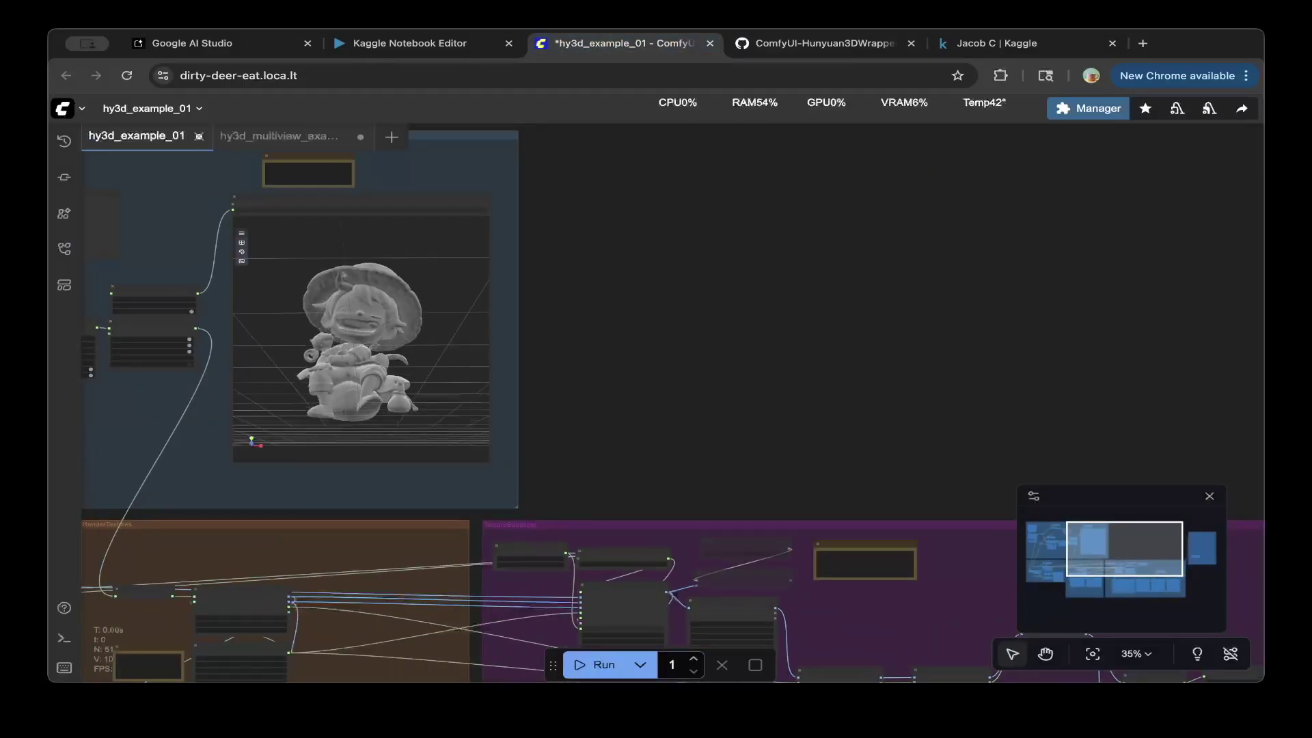
drag(576, 478, 688, 397)
scroll(670, 403, right, 5)
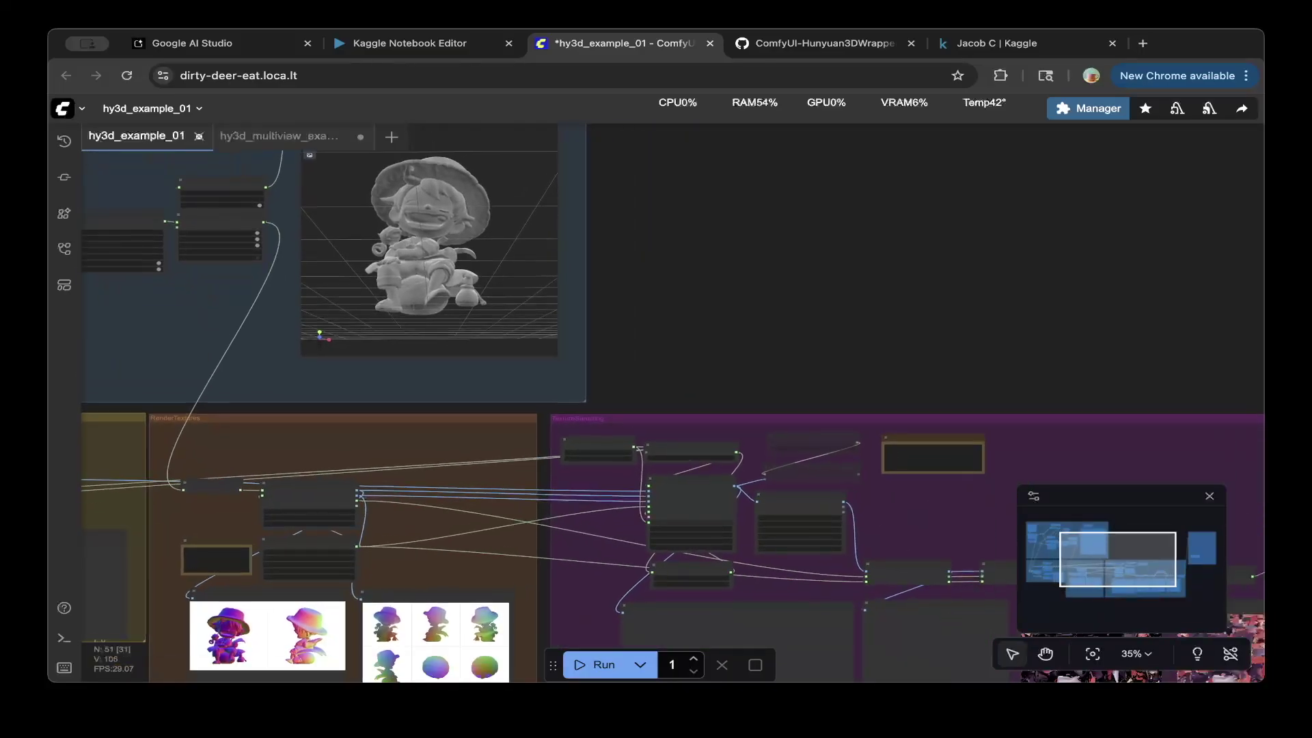
key(ctrl+Tab)
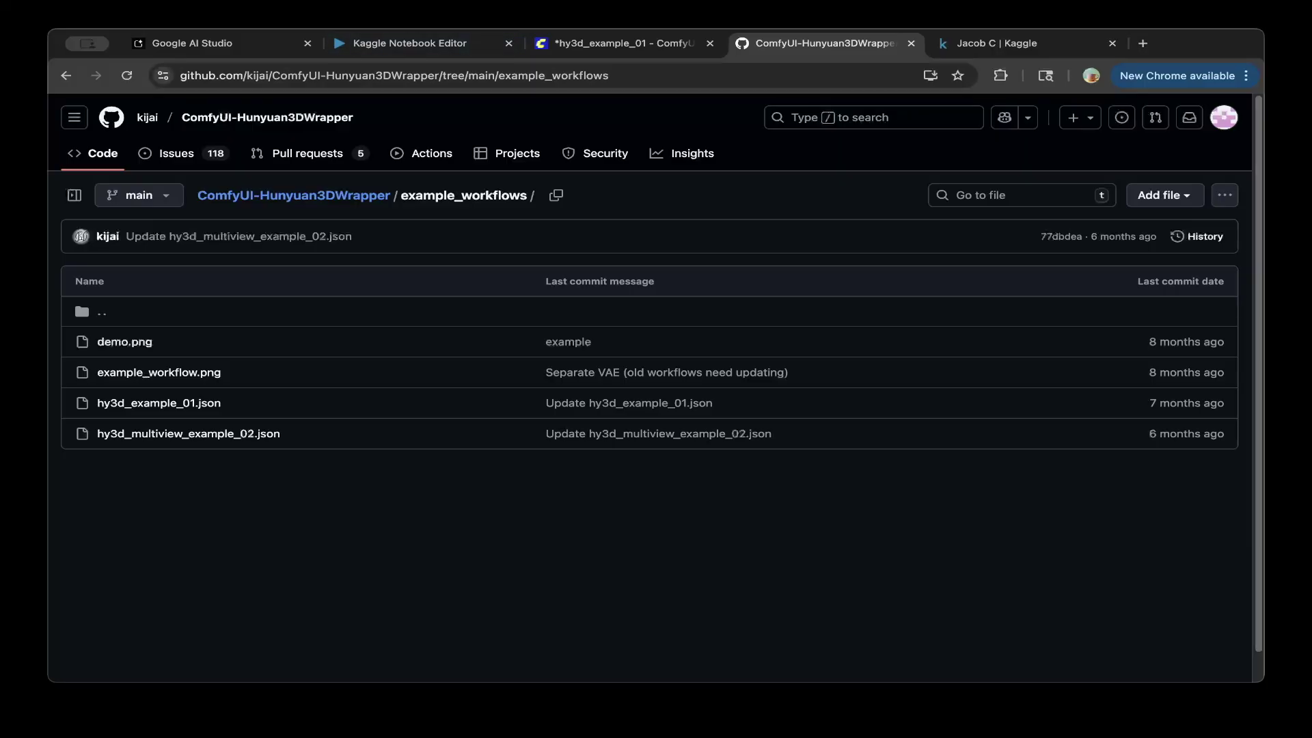
key(ctrl+shift+Tab)
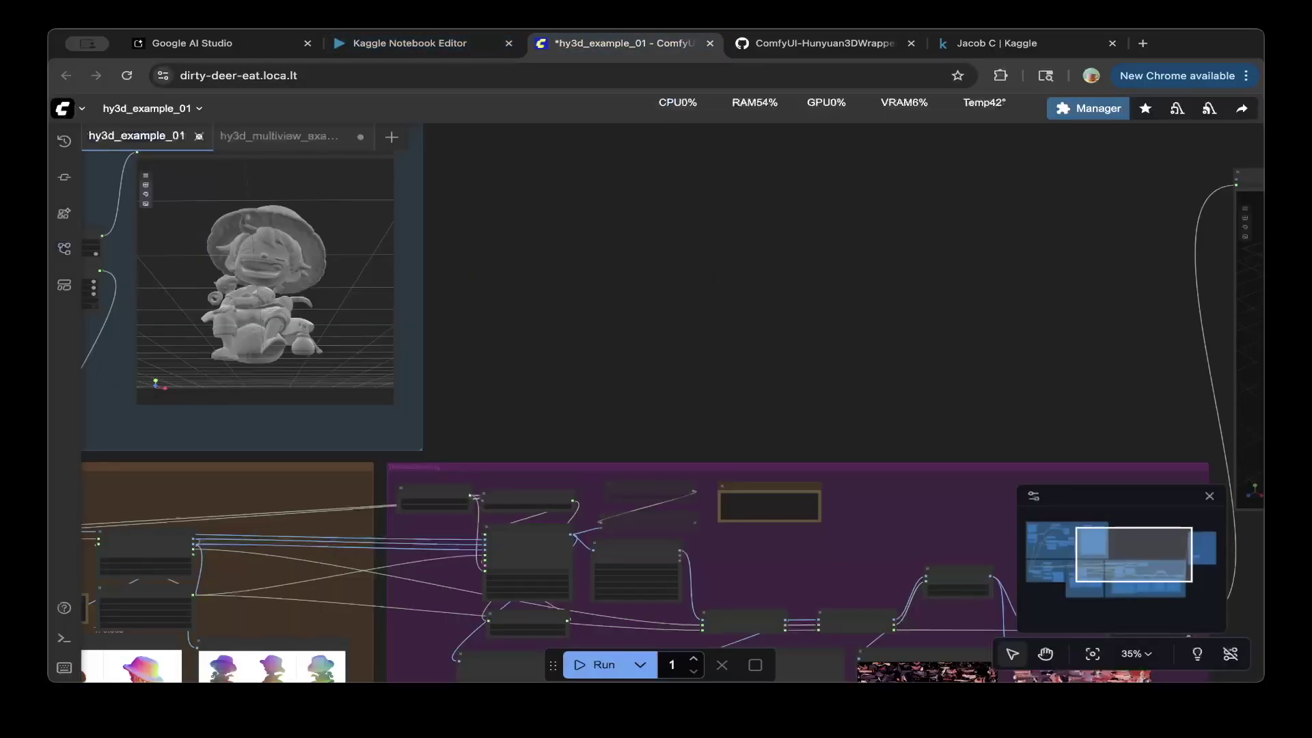
Step: Locate hy3d_multiview_example_02.json in the GitHub example_workflows folder and return to the ComfyUI workflow
key(ctrl+Tab)
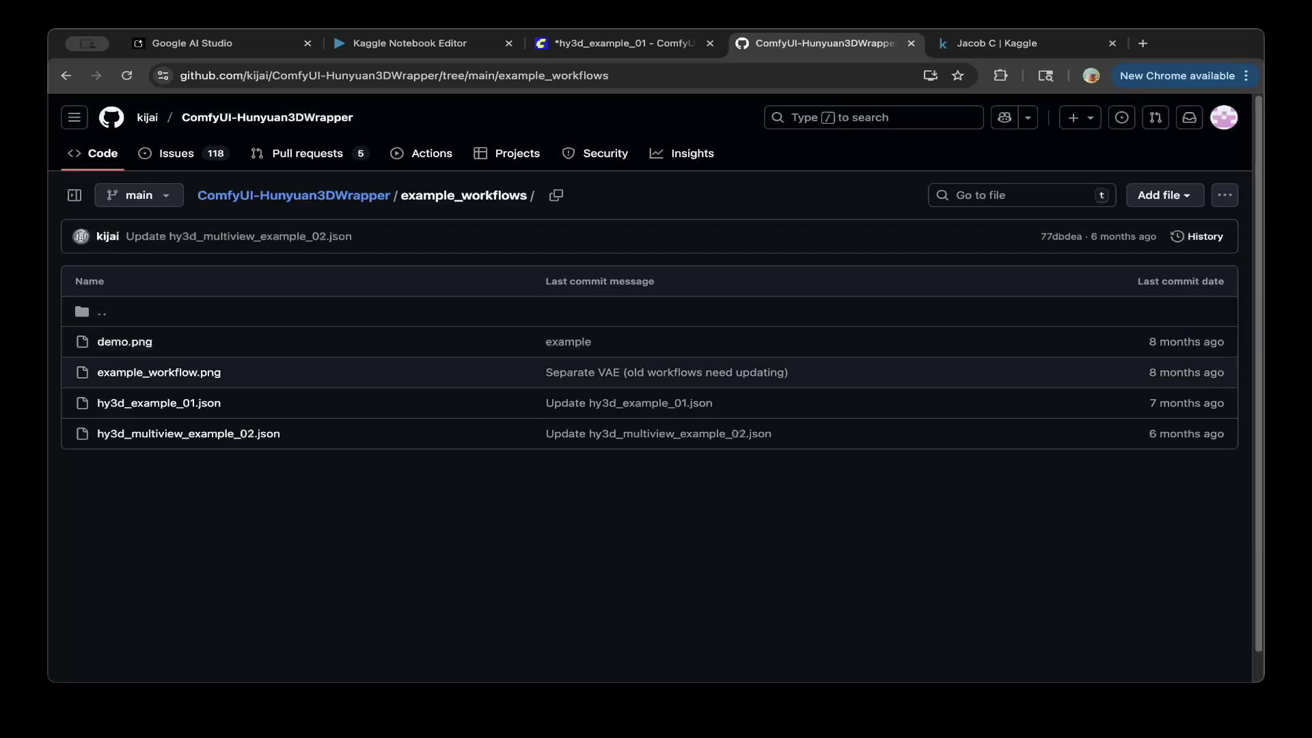
drag(280, 434, 110, 433)
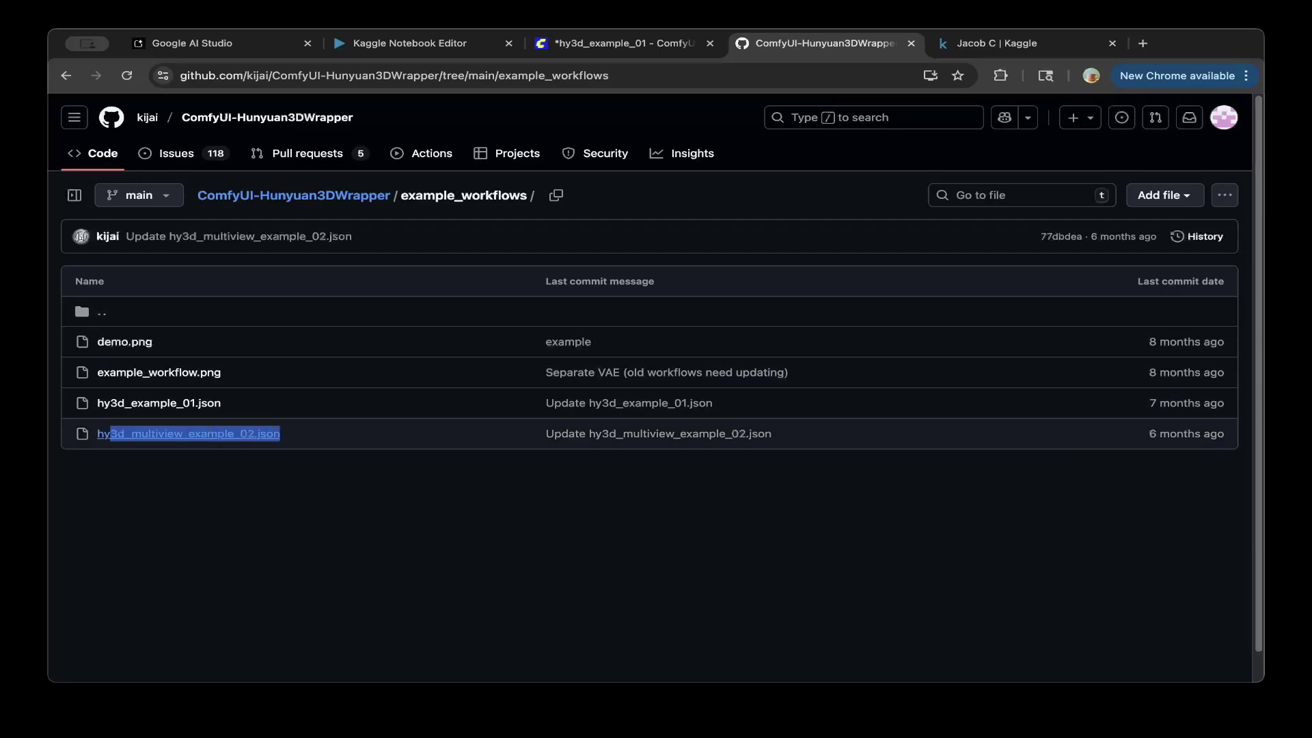
key(ctrl+shift+Tab)
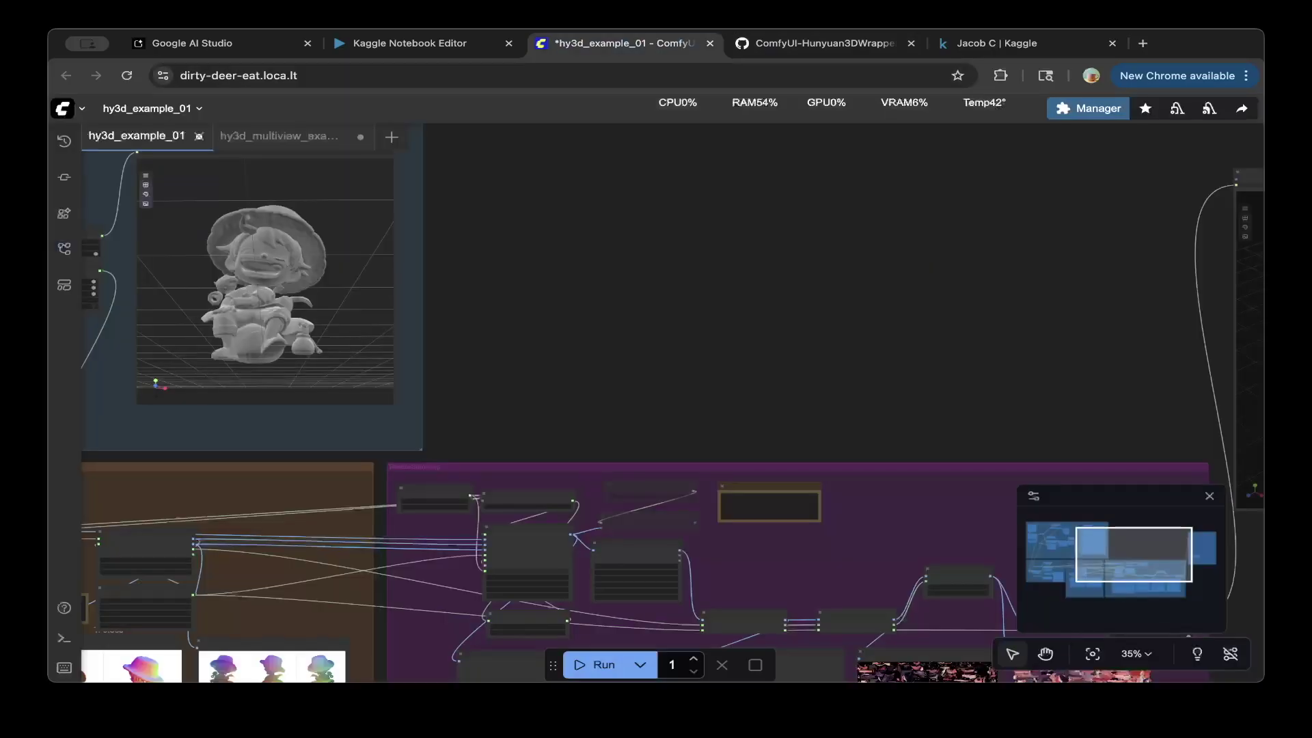
key(ctrl+Tab)
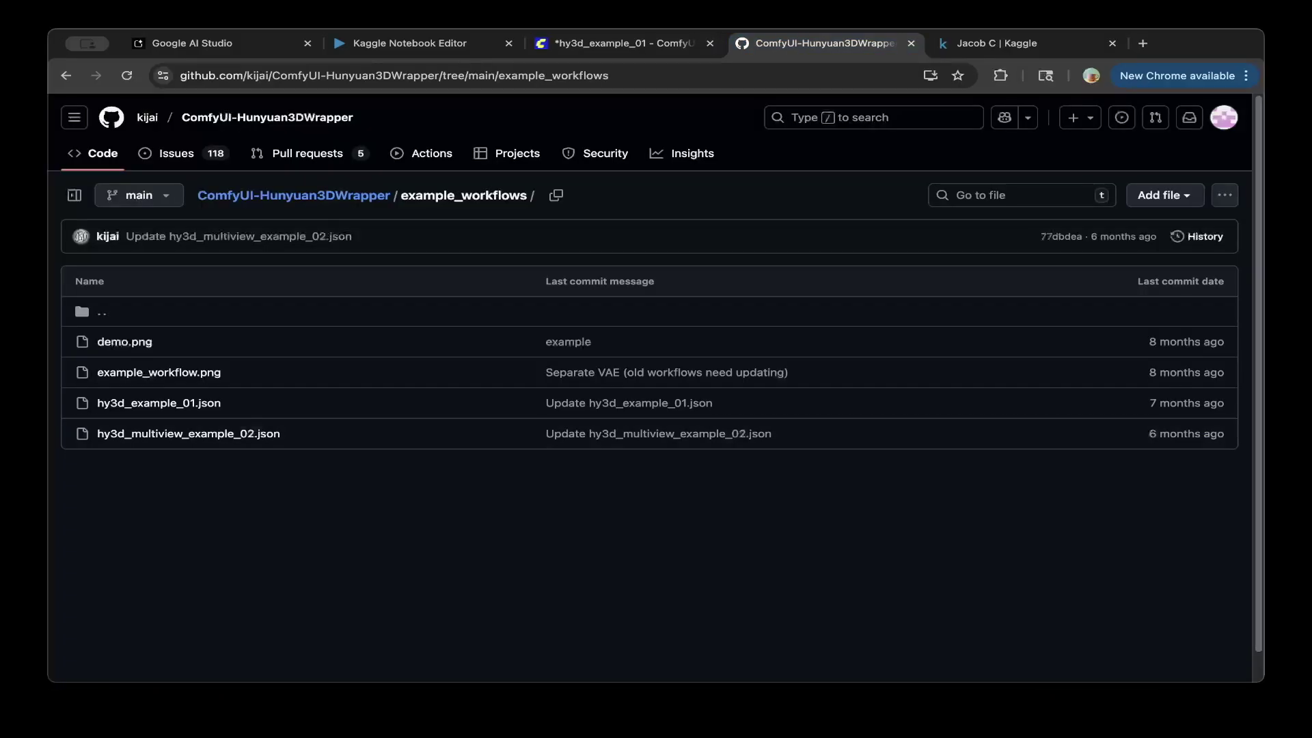
key(ctrl+shift+Tab)
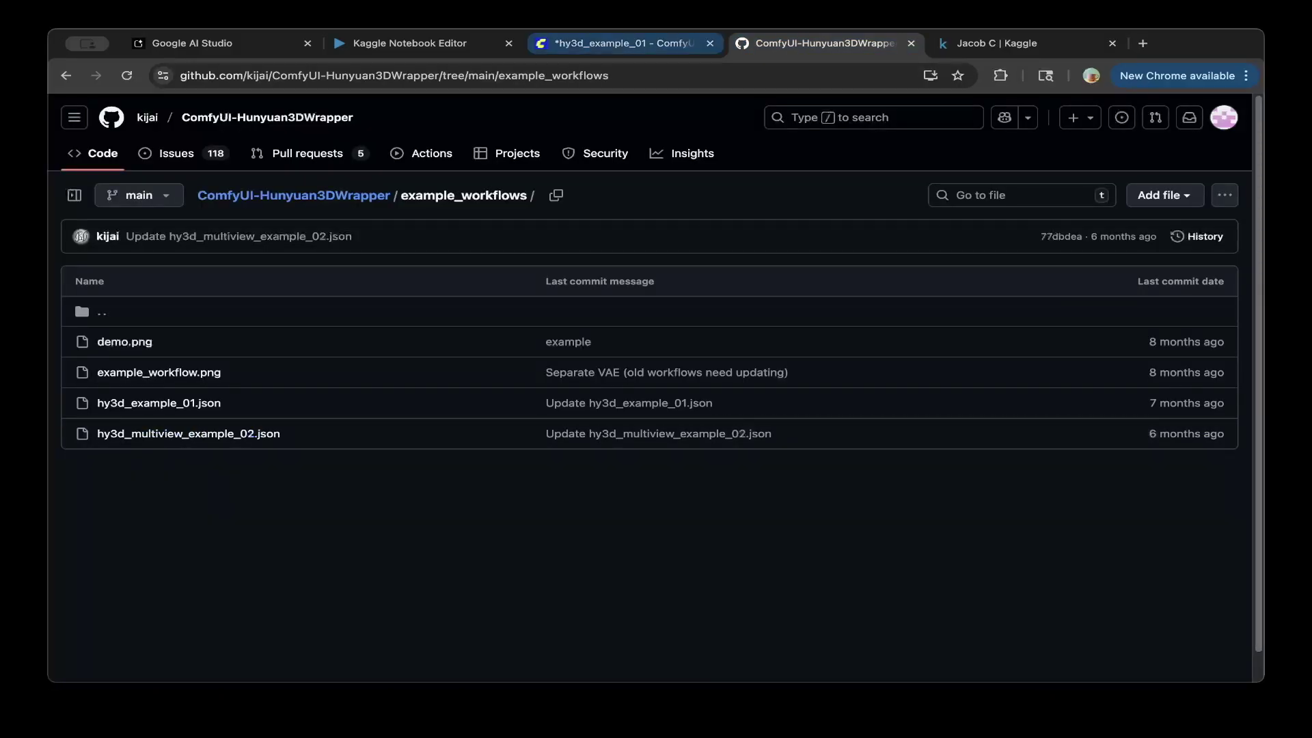
Step: Open the hy3d_multiview_example_02 workflow in ComfyUI and survey its overall layout of node groups
scroll(1029, 352, down, 3)
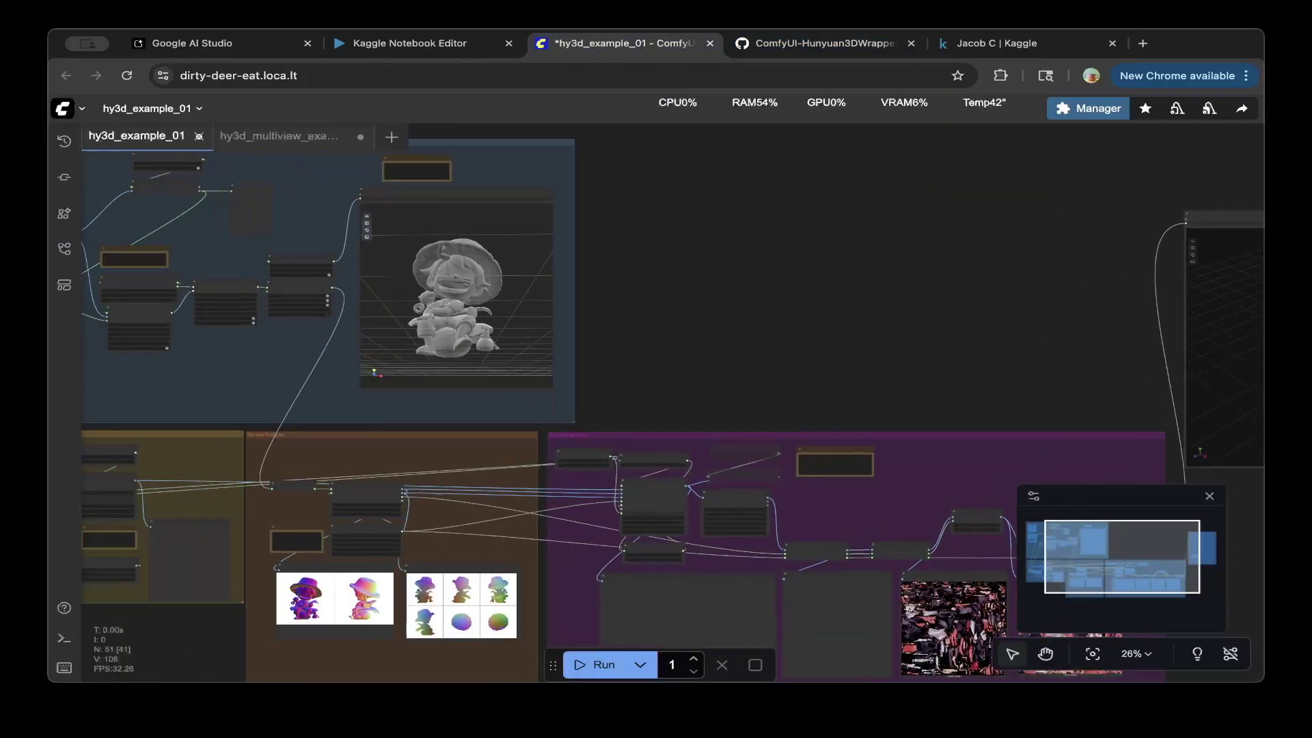
scroll(672, 410, down, 2)
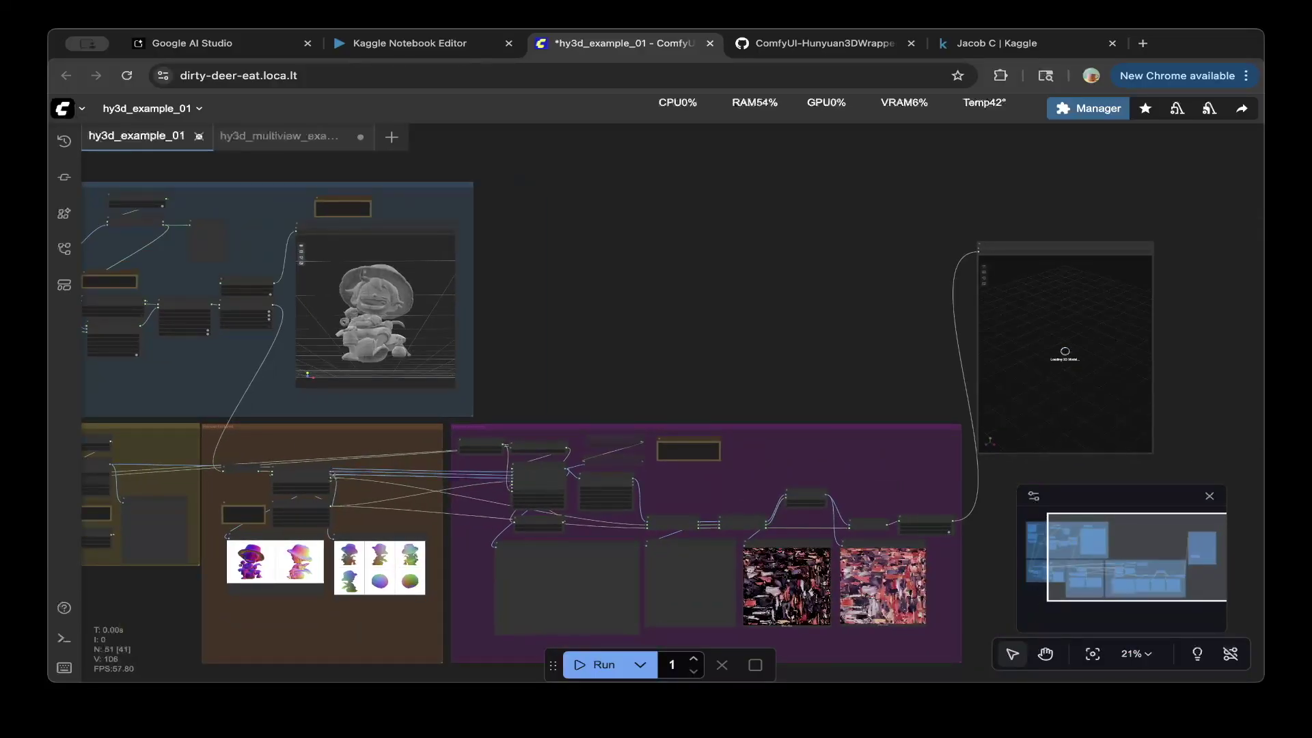
mouse_move(294, 136)
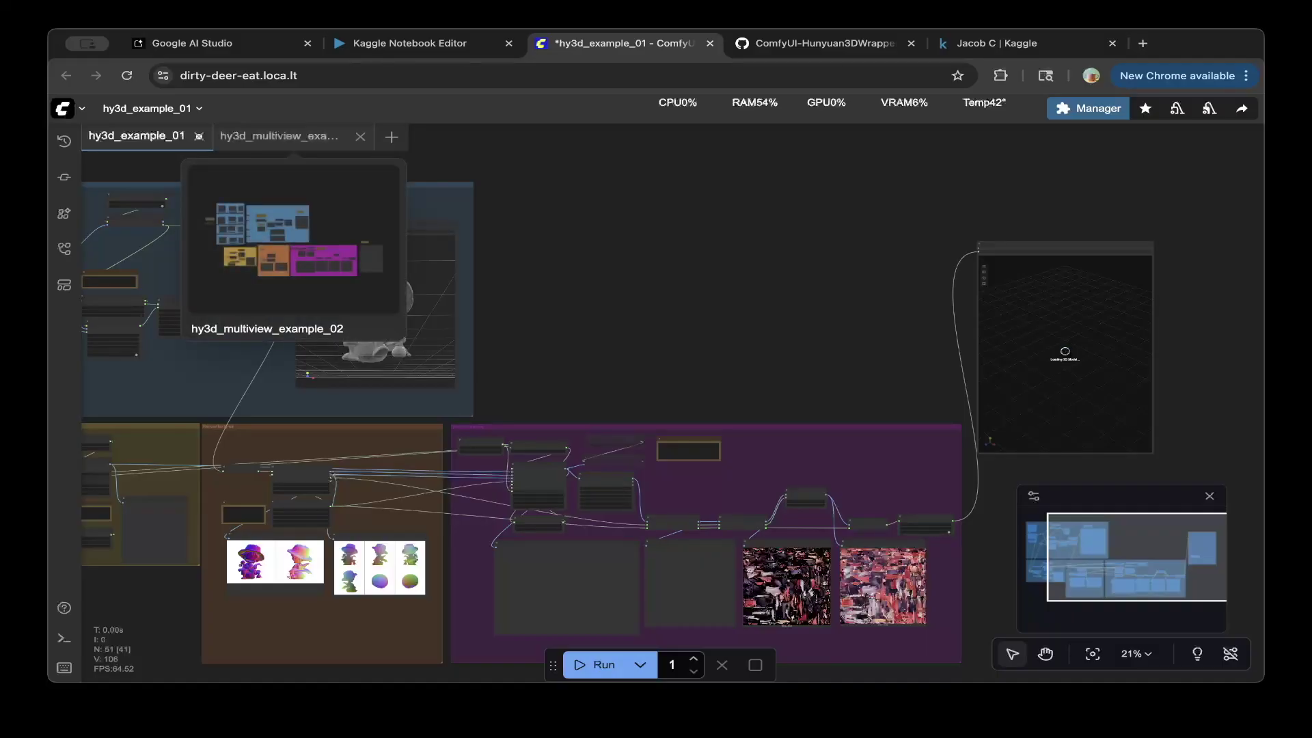
click(294, 136)
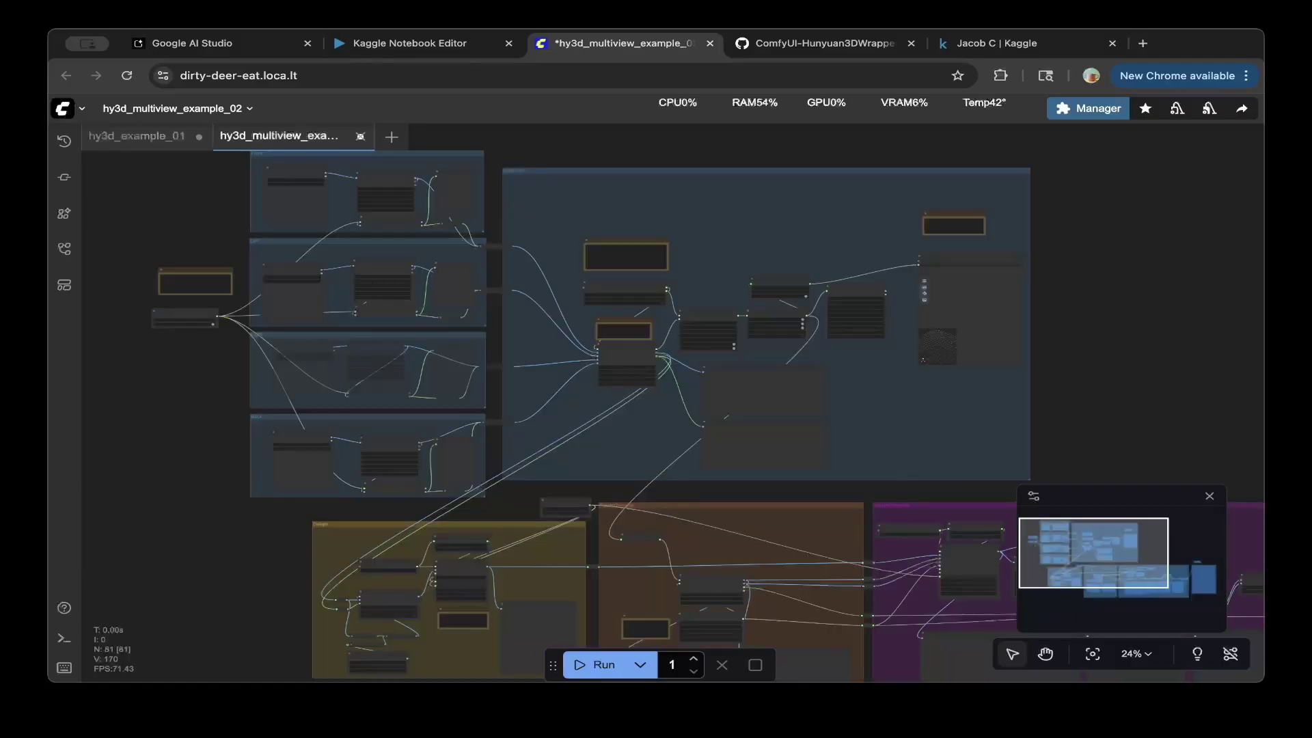
drag(1195, 239, 666, 210)
scroll(786, 211, down, 4)
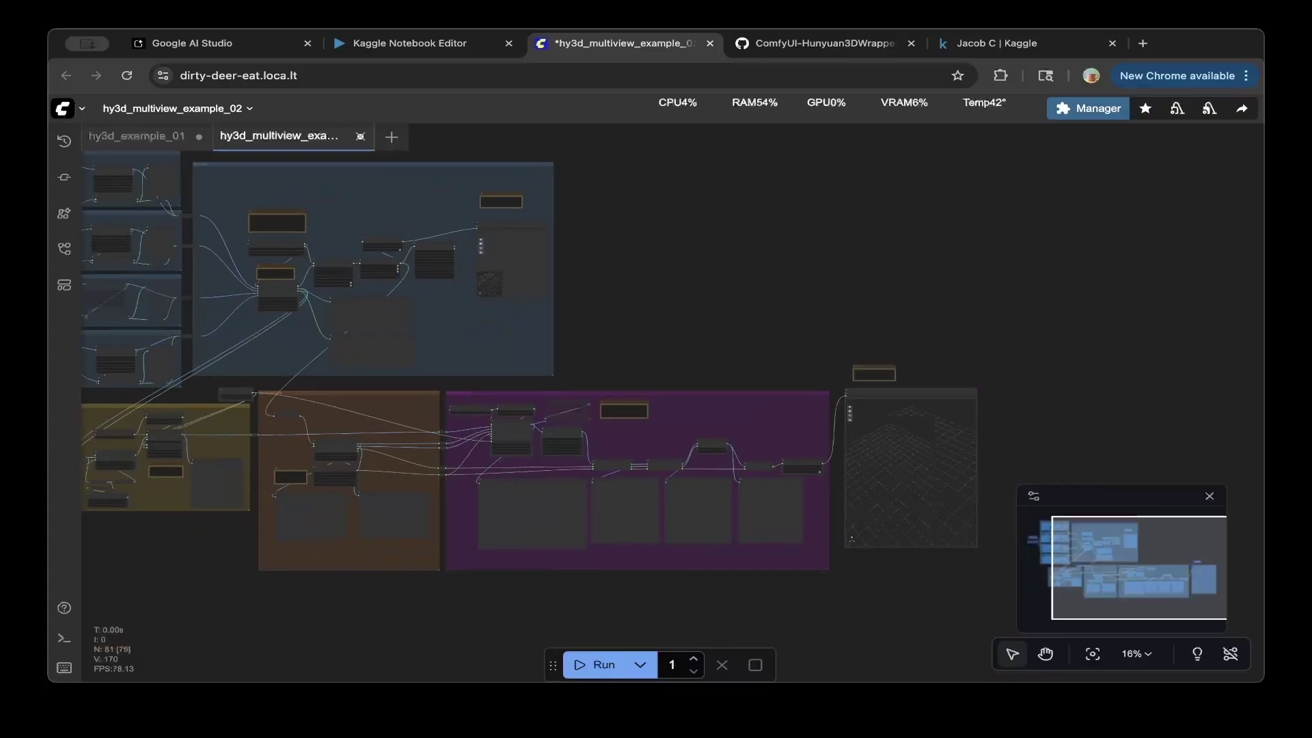
scroll(656, 410, up, 5)
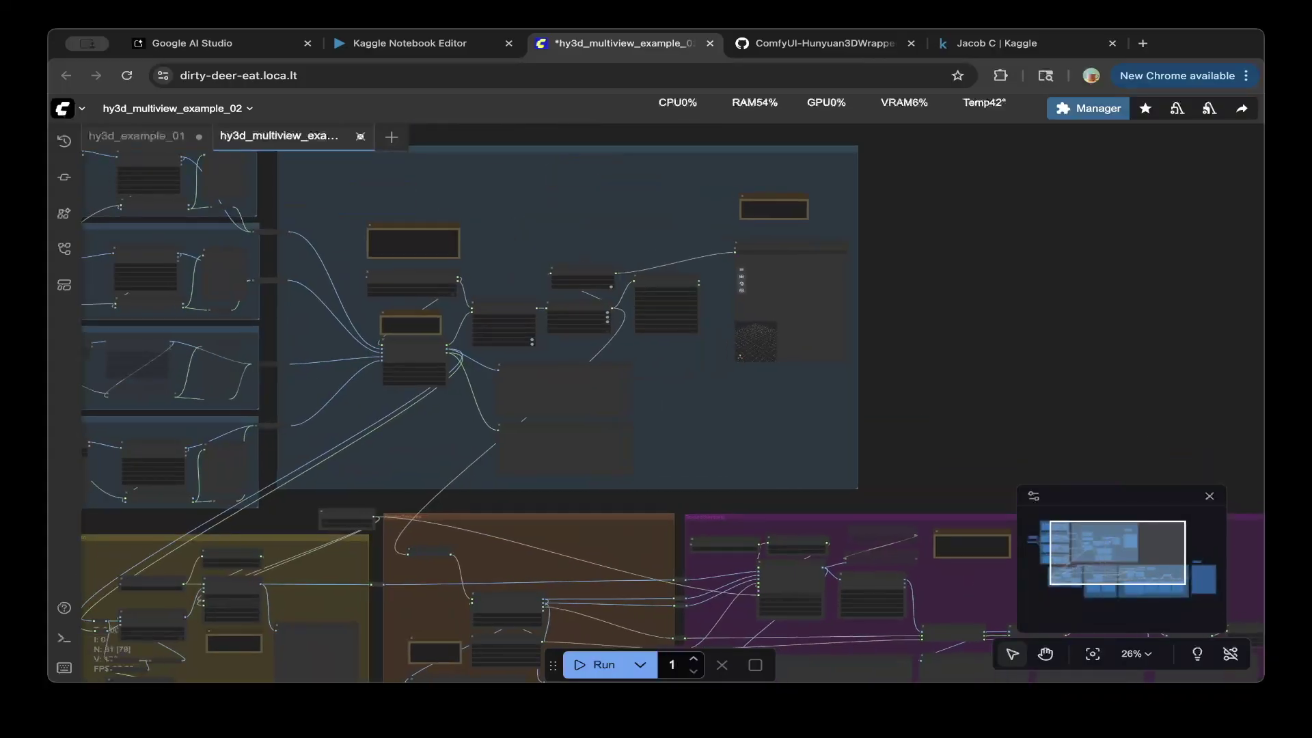
scroll(656, 410, left, 3)
scroll(656, 410, left, 2)
scroll(656, 410, up, 2)
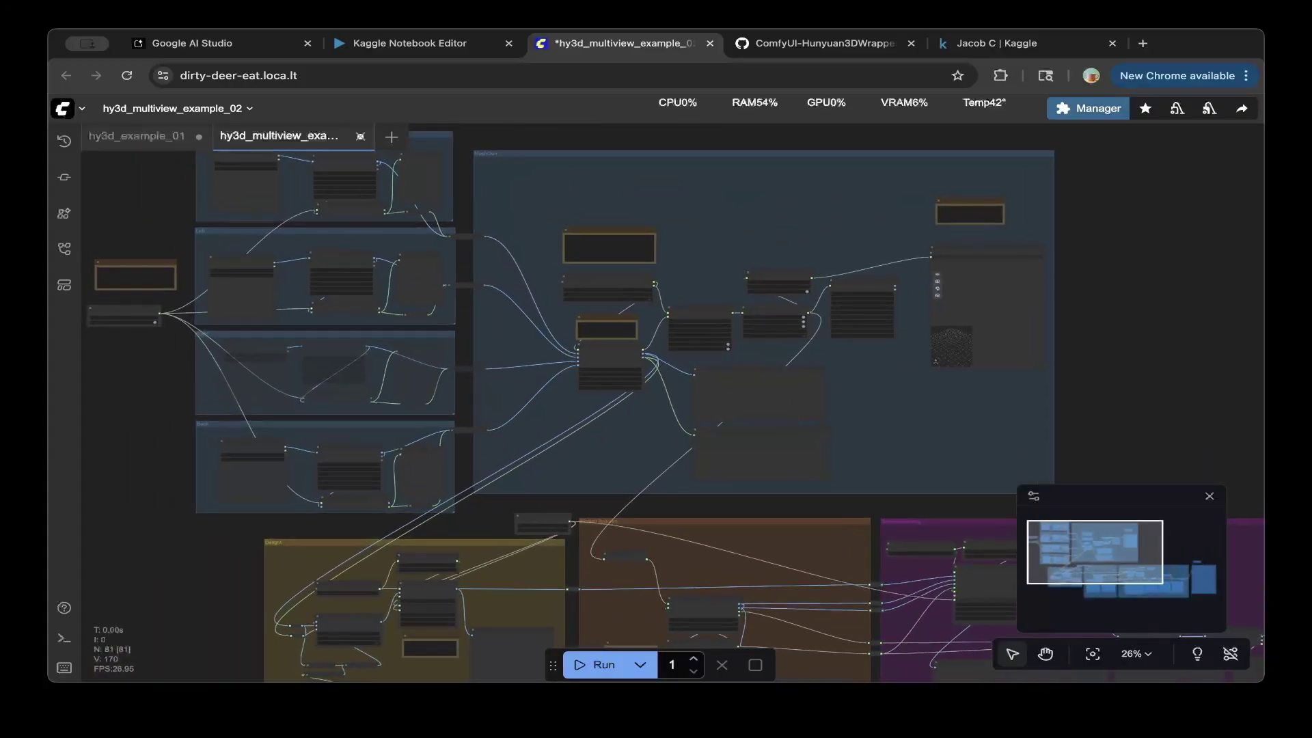
scroll(656, 410, right, 2)
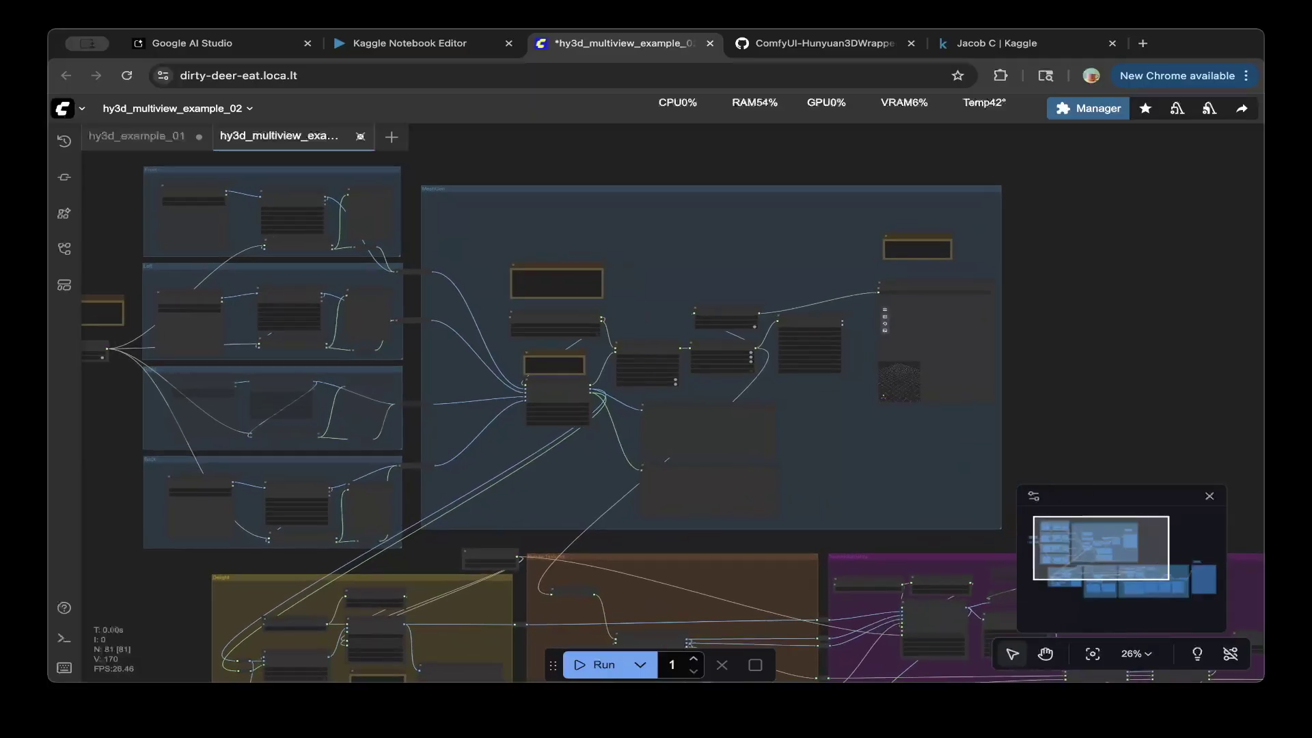
Step: Examine the Front, Left, Right and Back input groups, selecting the left and back image loaders to check their figure views
scroll(656, 410, left, 6)
scroll(610, 166, up, 5)
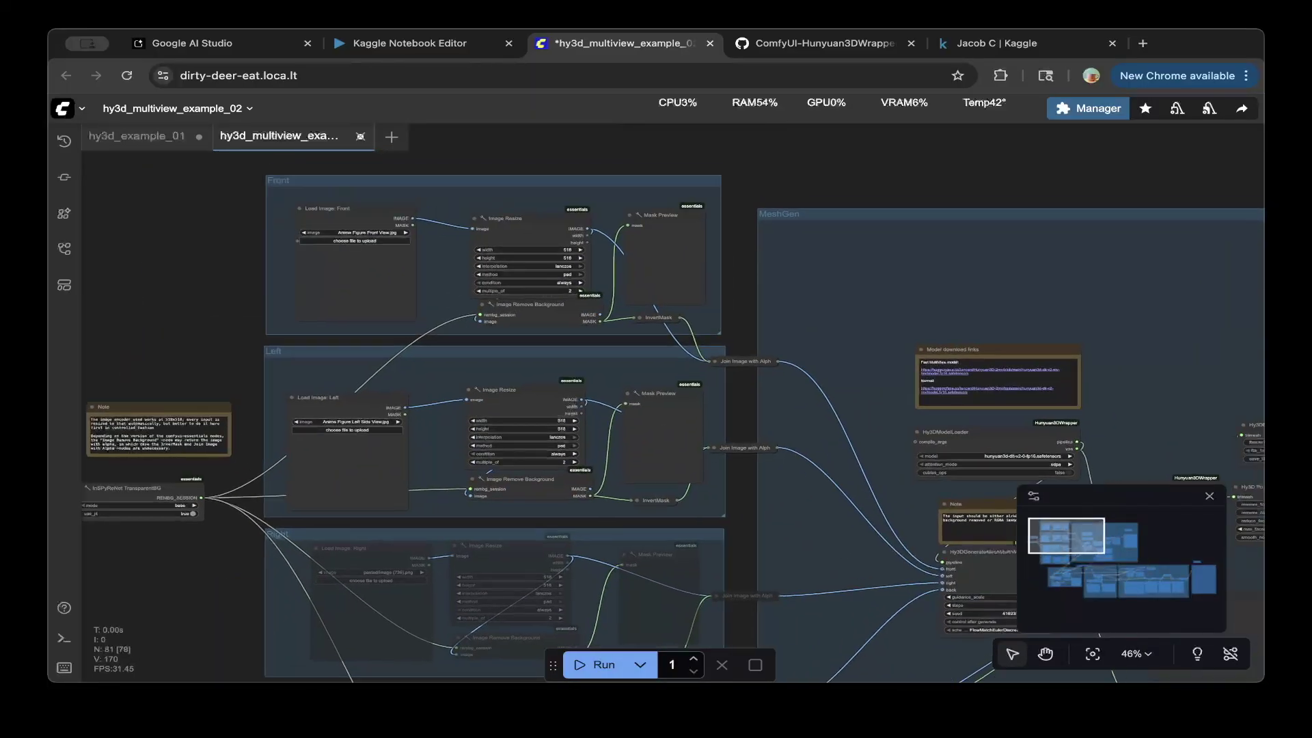
scroll(656, 410, down, 2)
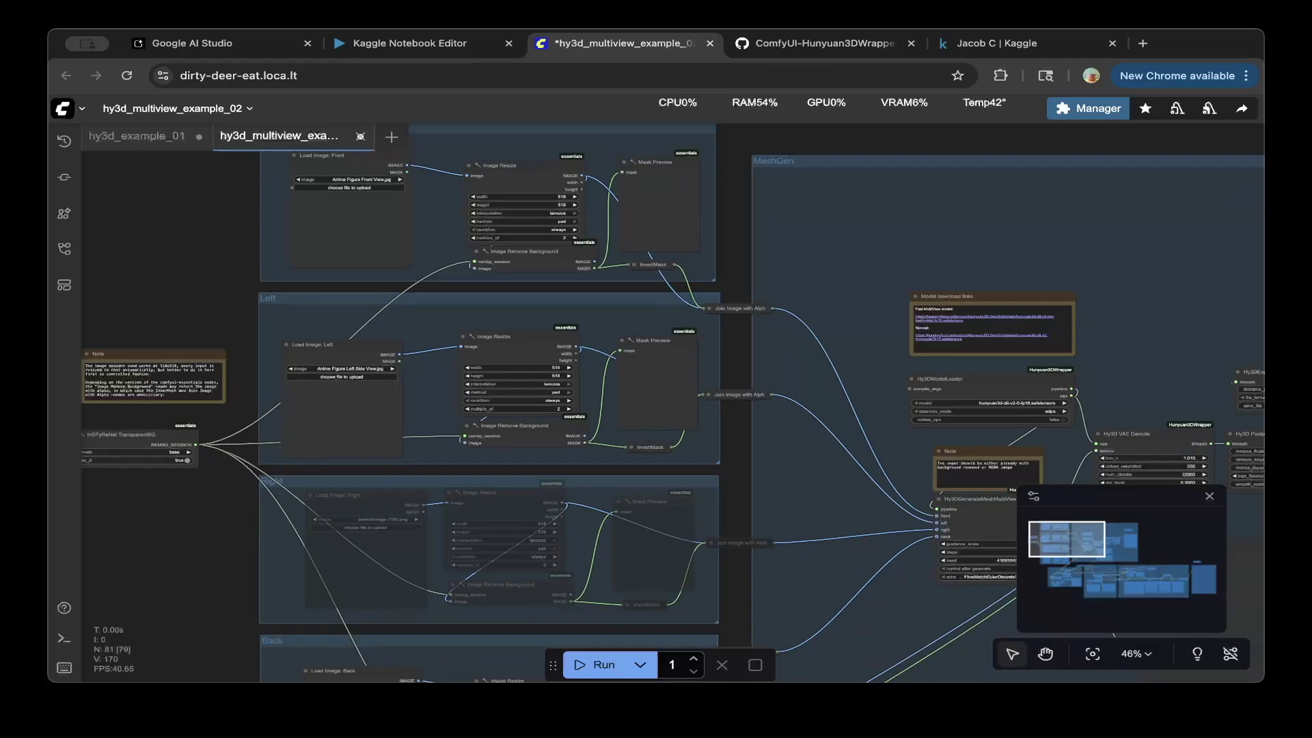
scroll(328, 258, up, 2)
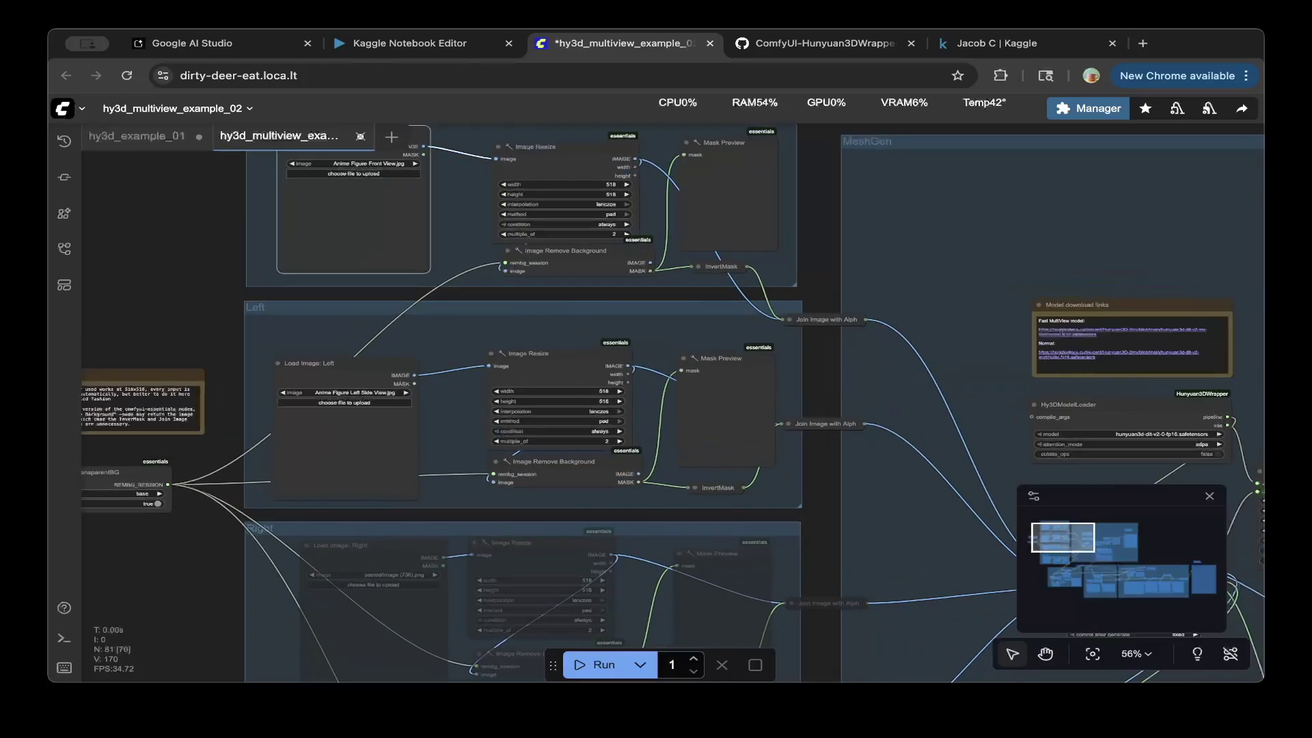
scroll(178, 249, down, 4)
scroll(356, 374, up, 2)
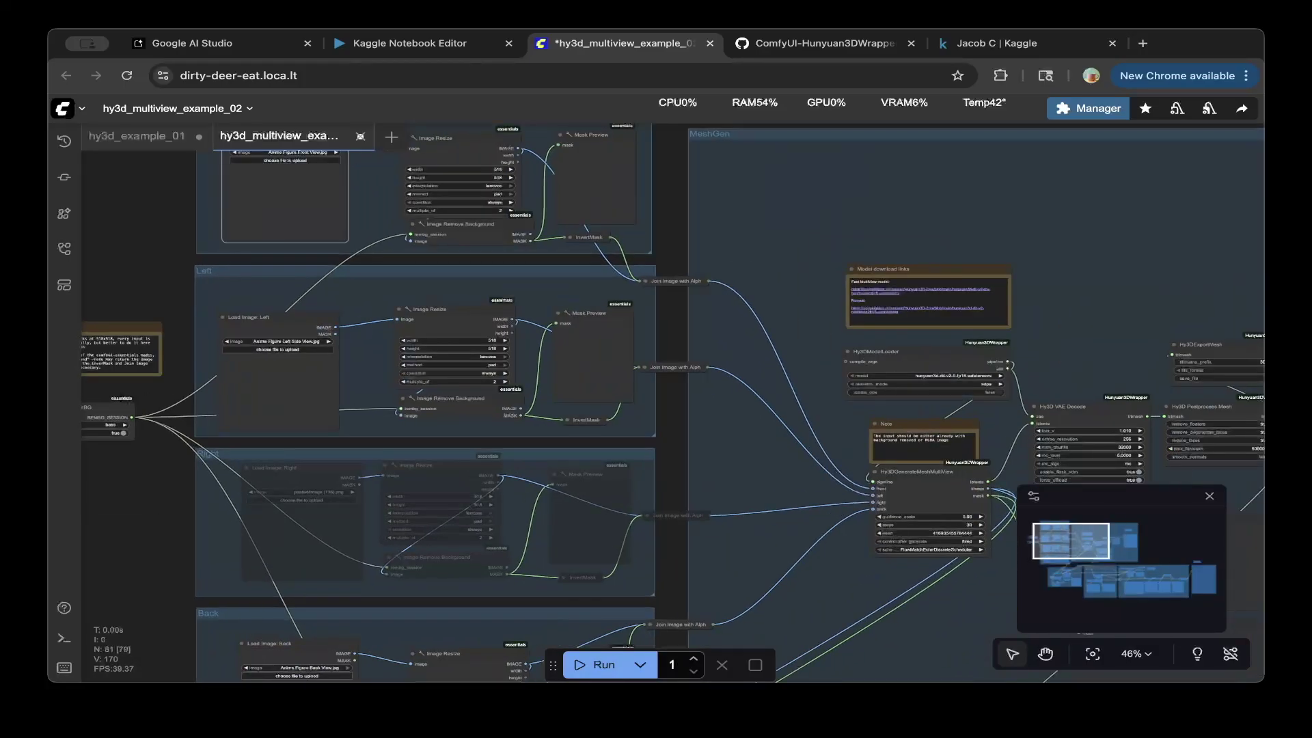
click(277, 372)
scroll(386, 359, down, 4)
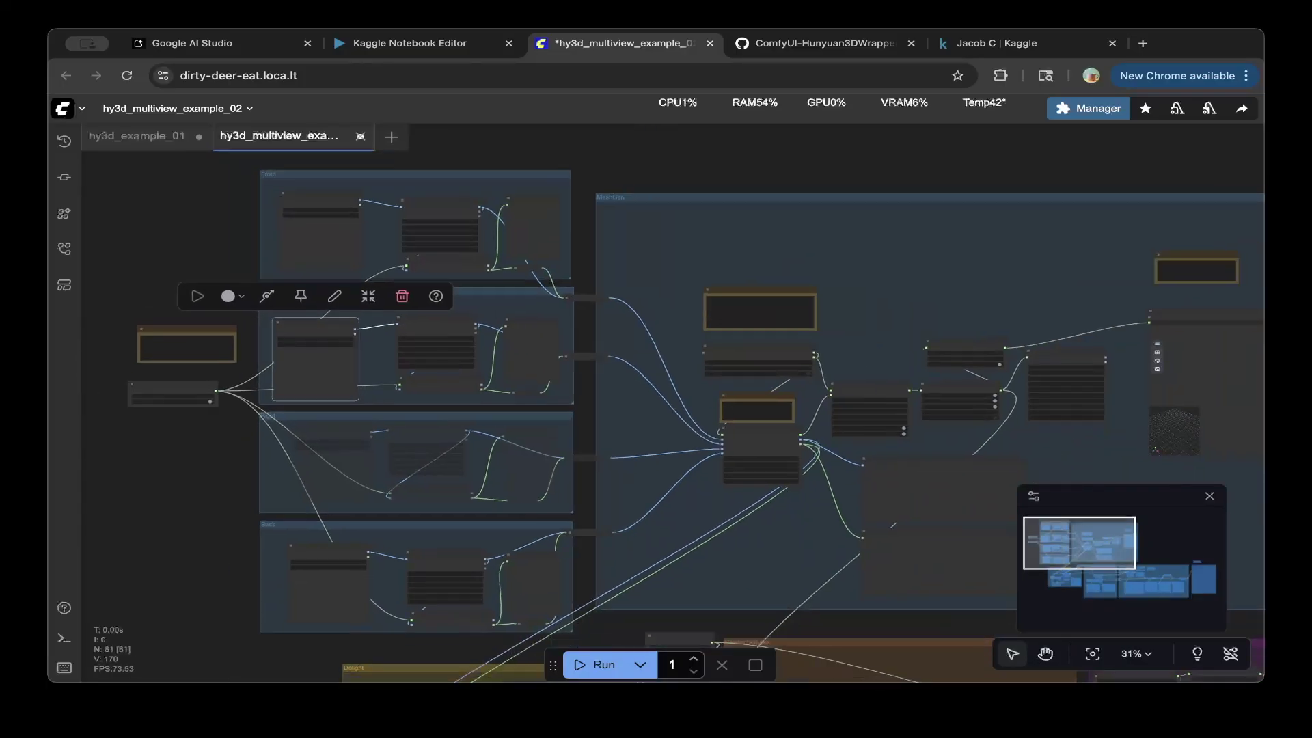
scroll(673, 403, down, 3)
click(333, 478)
scroll(642, 287, up, 2)
scroll(643, 287, down, 3)
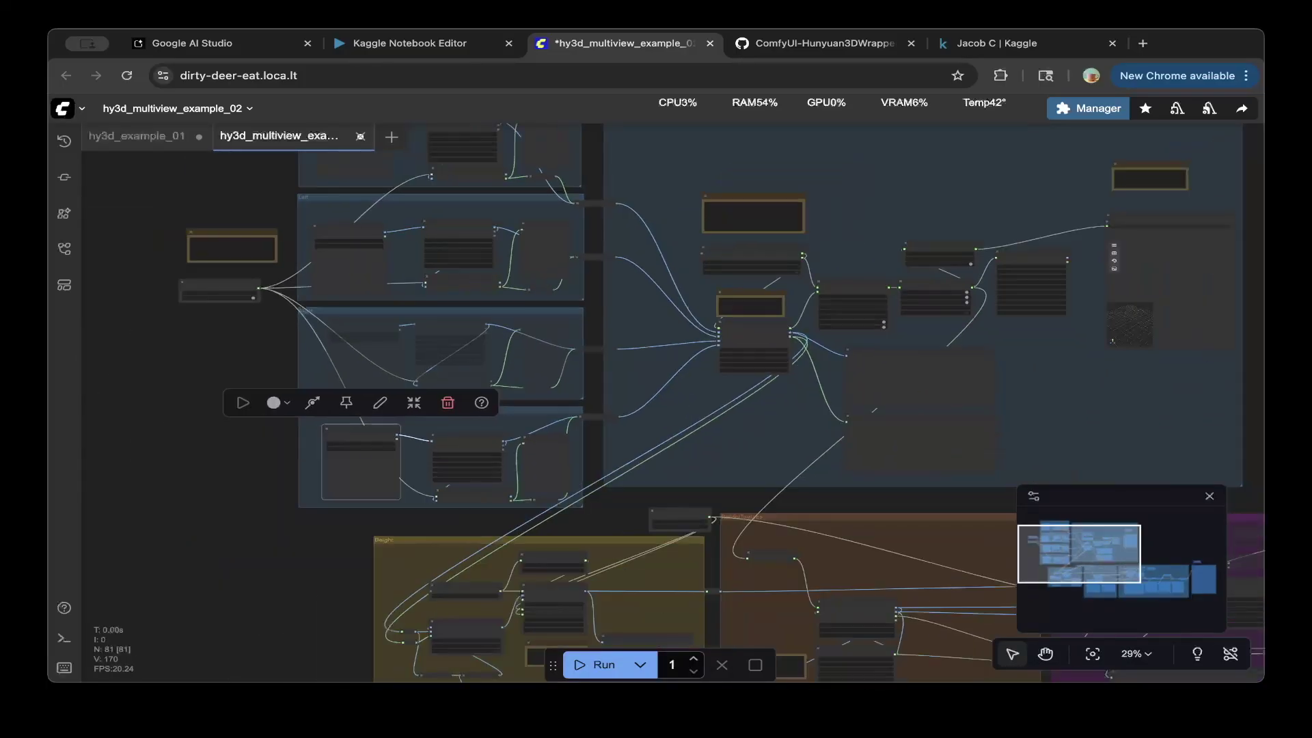
scroll(649, 293, up, 4)
scroll(656, 303, up, 2)
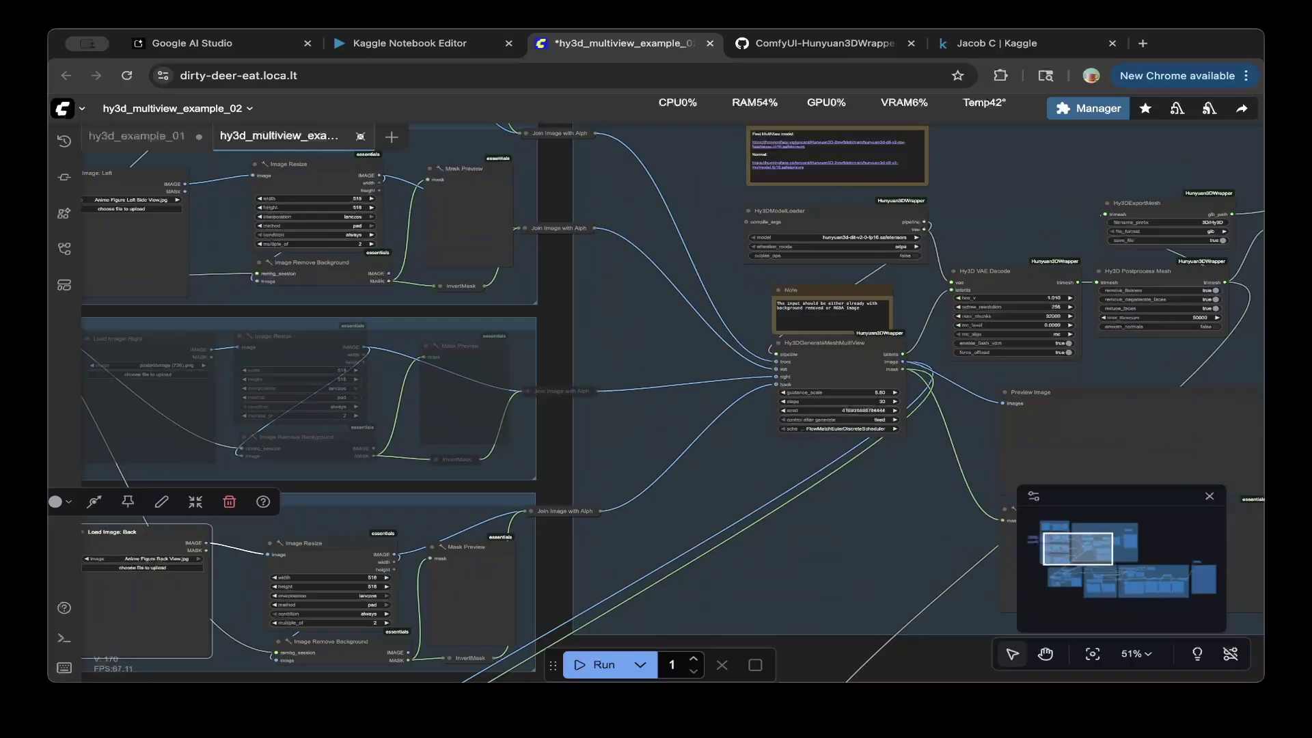
Step: Inspect the multi-view mesh generation node's inputs and the models offered by the Hy3DModelLoader node, keeping the current model
scroll(826, 266, up, 1)
drag(826, 266, 733, 326)
scroll(731, 328, up, 3)
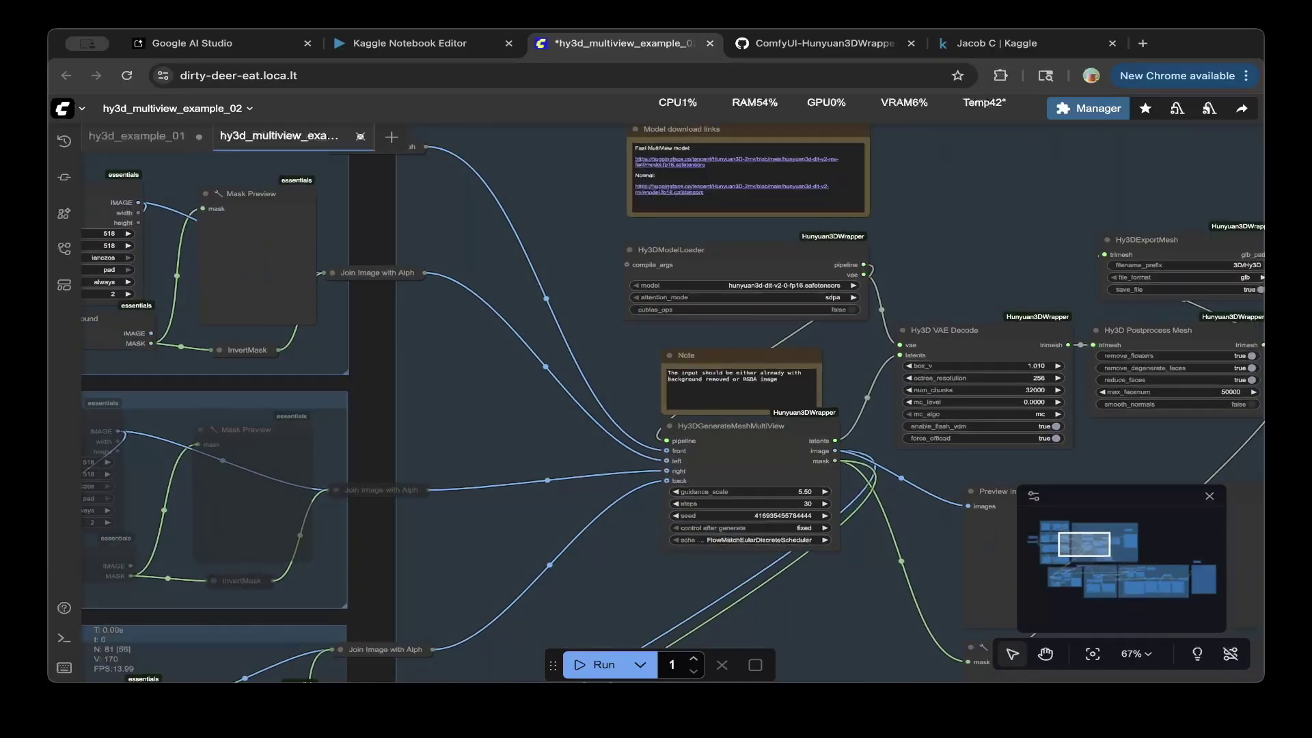
click(764, 279)
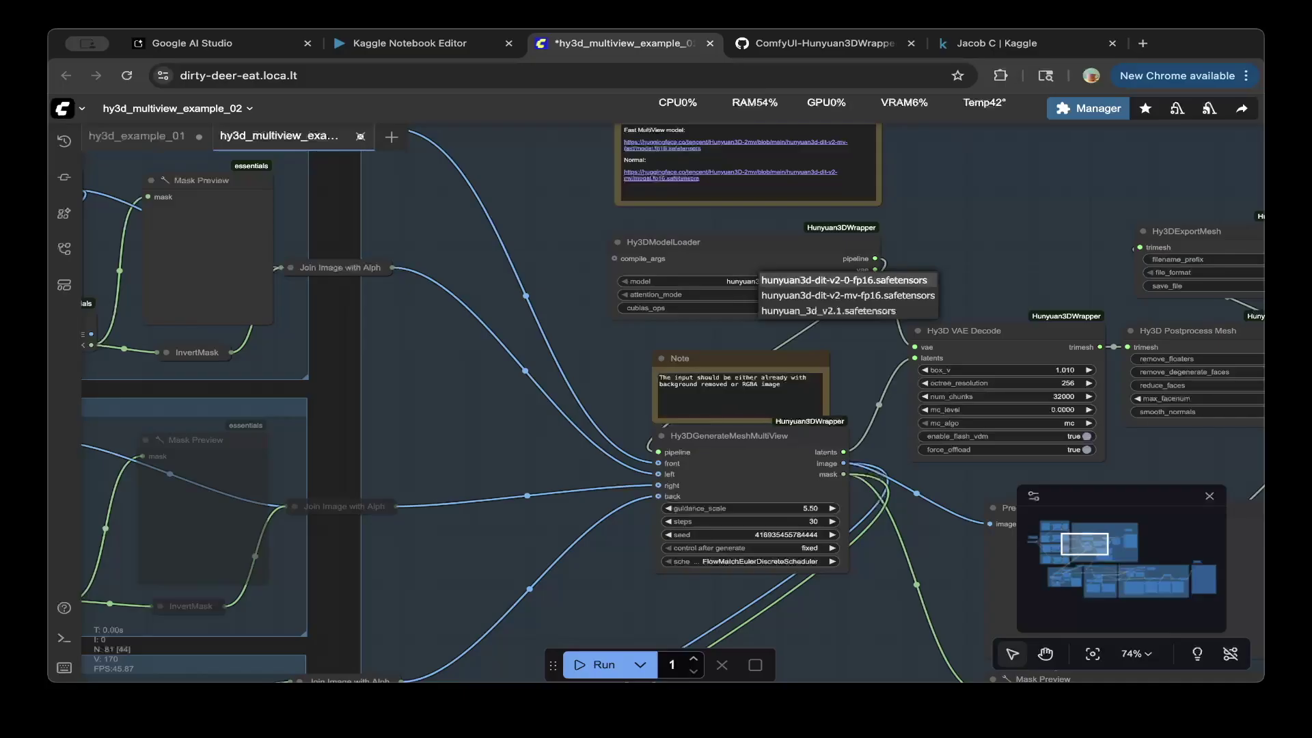
scroll(549, 360, down, 2)
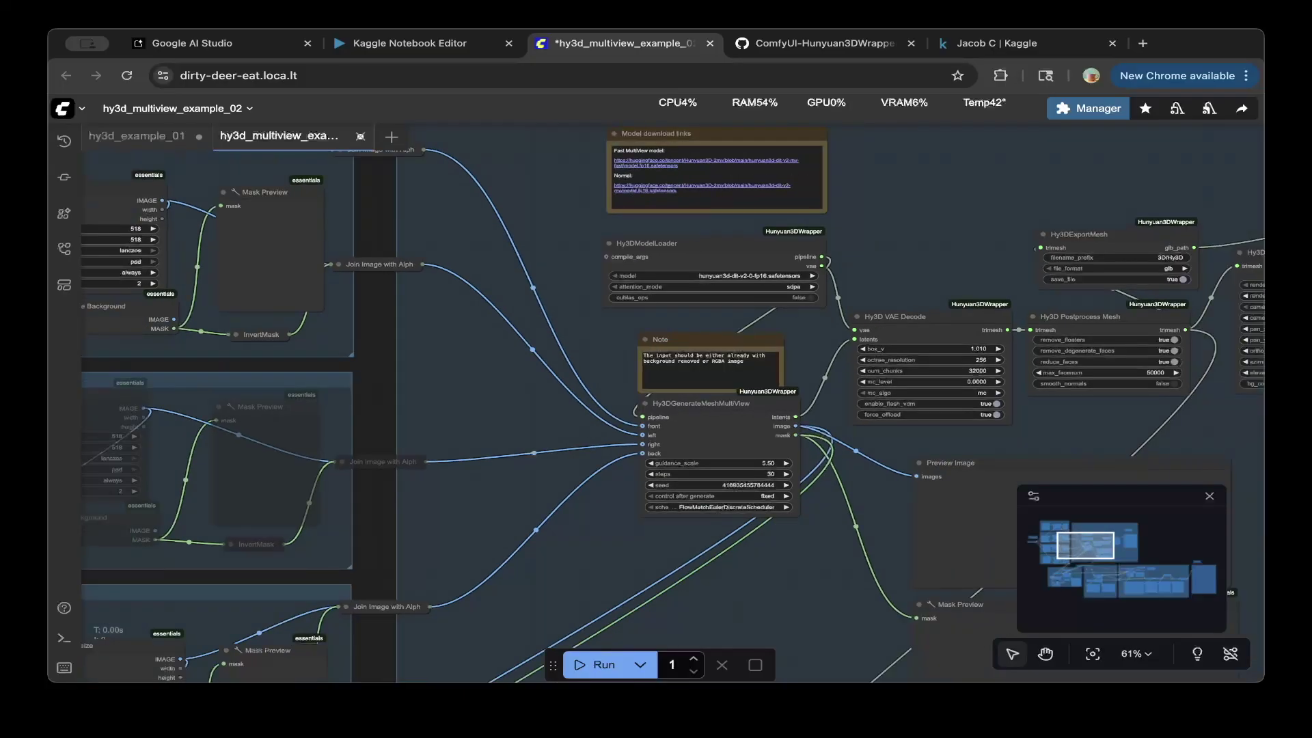
Step: Follow the image and mask links from the multi-view mesh generator past the Back group to the Delight group
scroll(549, 360, down, 2)
drag(549, 478, 670, 231)
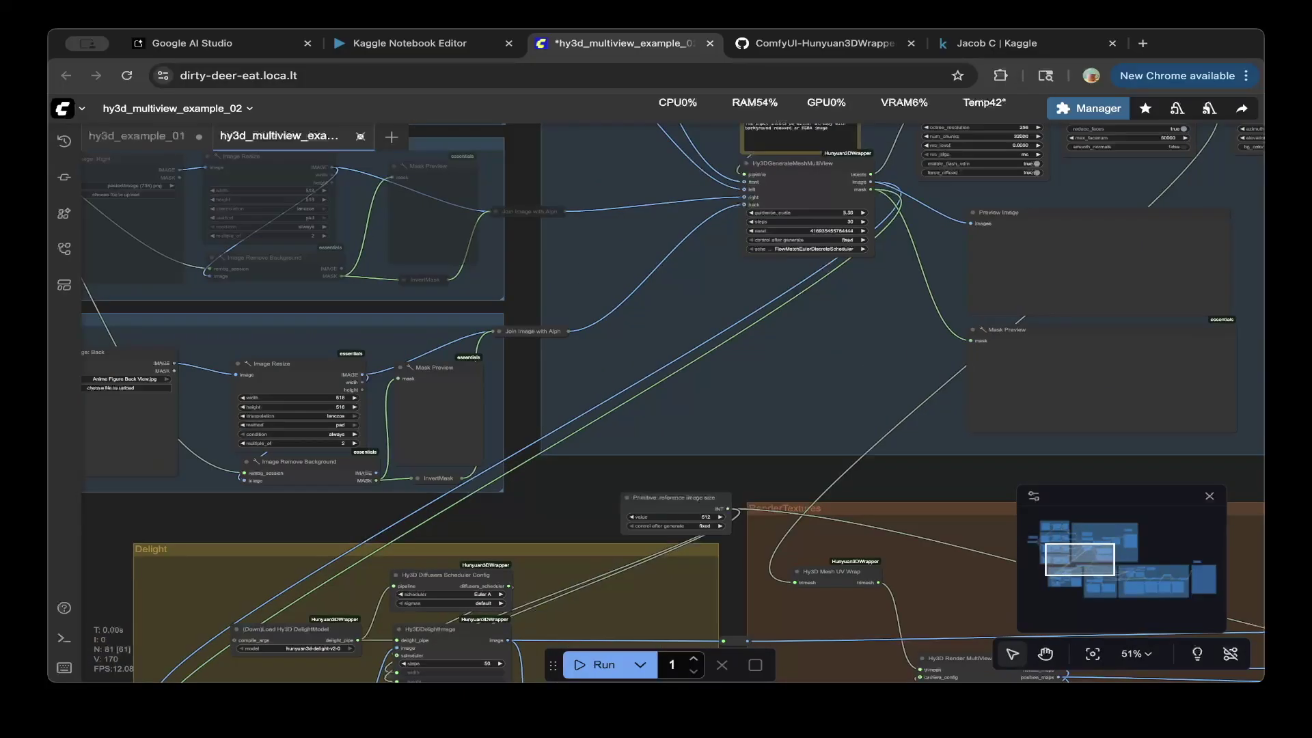
drag(561, 410, 750, 387)
scroll(513, 395, up, 3)
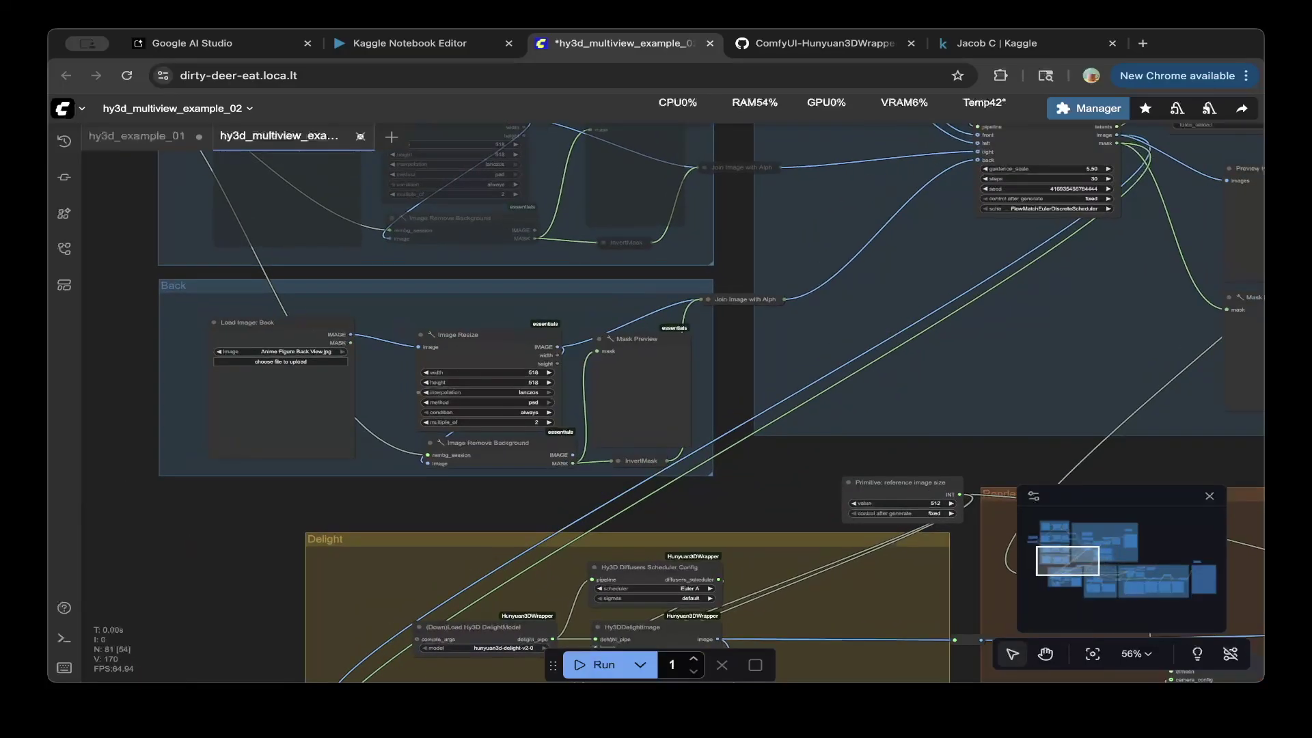
drag(820, 533, 683, 313)
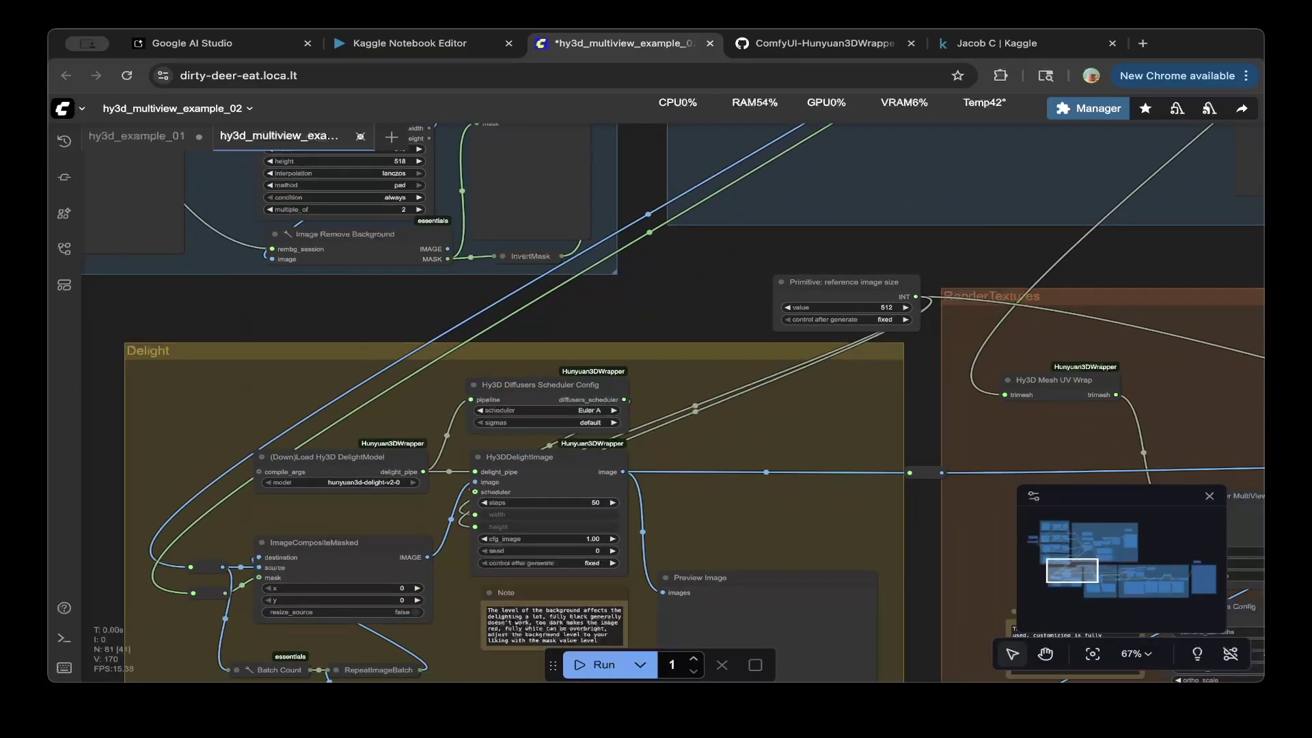
Step: Examine the RenderTextures group's multi-view and camera nodes and their links into the TextureSampling group
drag(1161, 438, 738, 379)
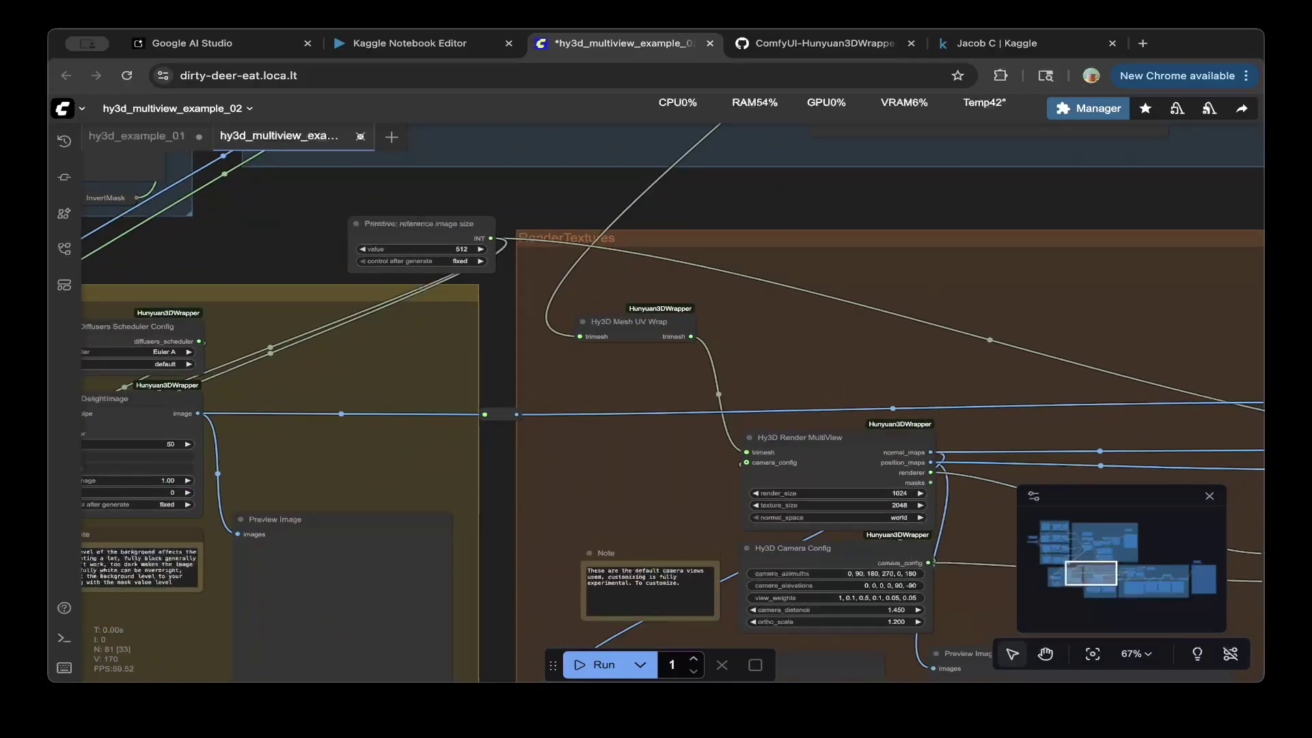
scroll(673, 403, right, 3)
scroll(673, 402, down, 2)
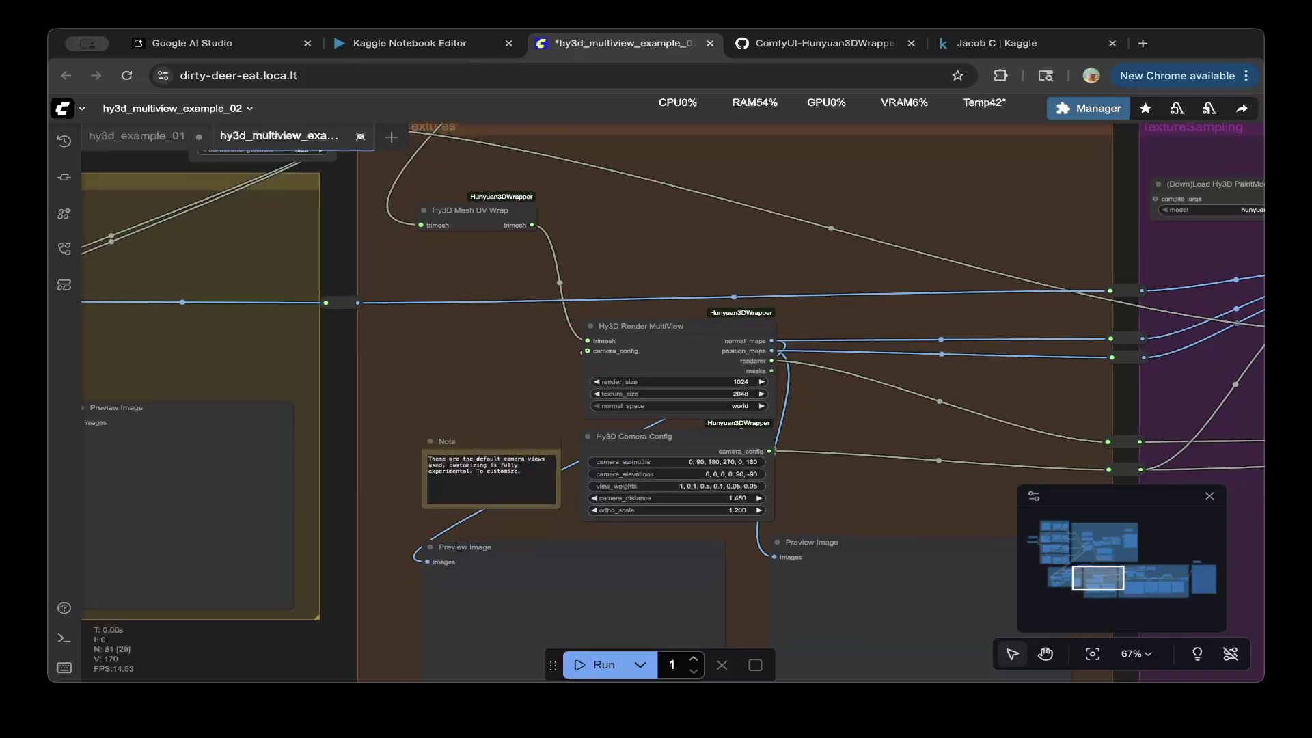
scroll(673, 402, right, 4)
scroll(673, 403, right, 2)
scroll(673, 402, up, 1)
scroll(673, 403, right, 3)
scroll(672, 403, up, 1)
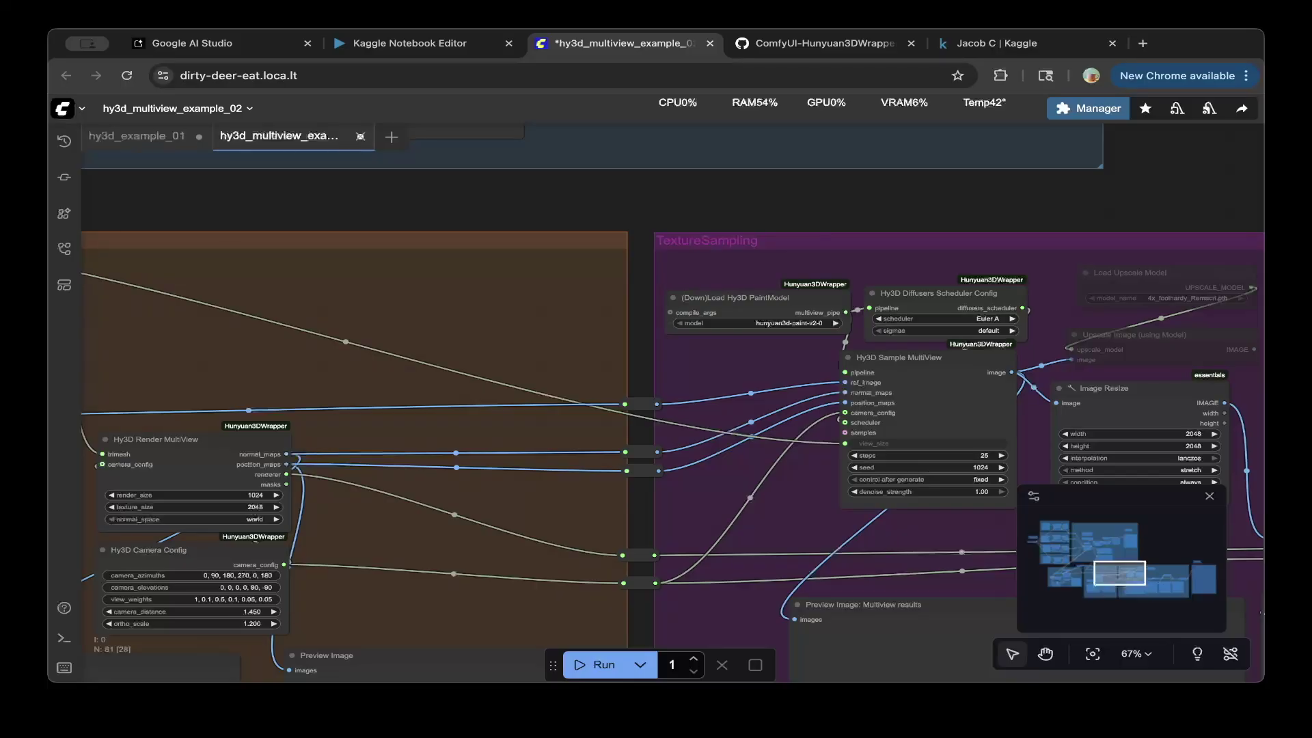
Step: Review the MeshGen group's image, mask and 3D preview nodes and return to the image input groups
scroll(744, 395, up, 5)
scroll(744, 396, down, 3)
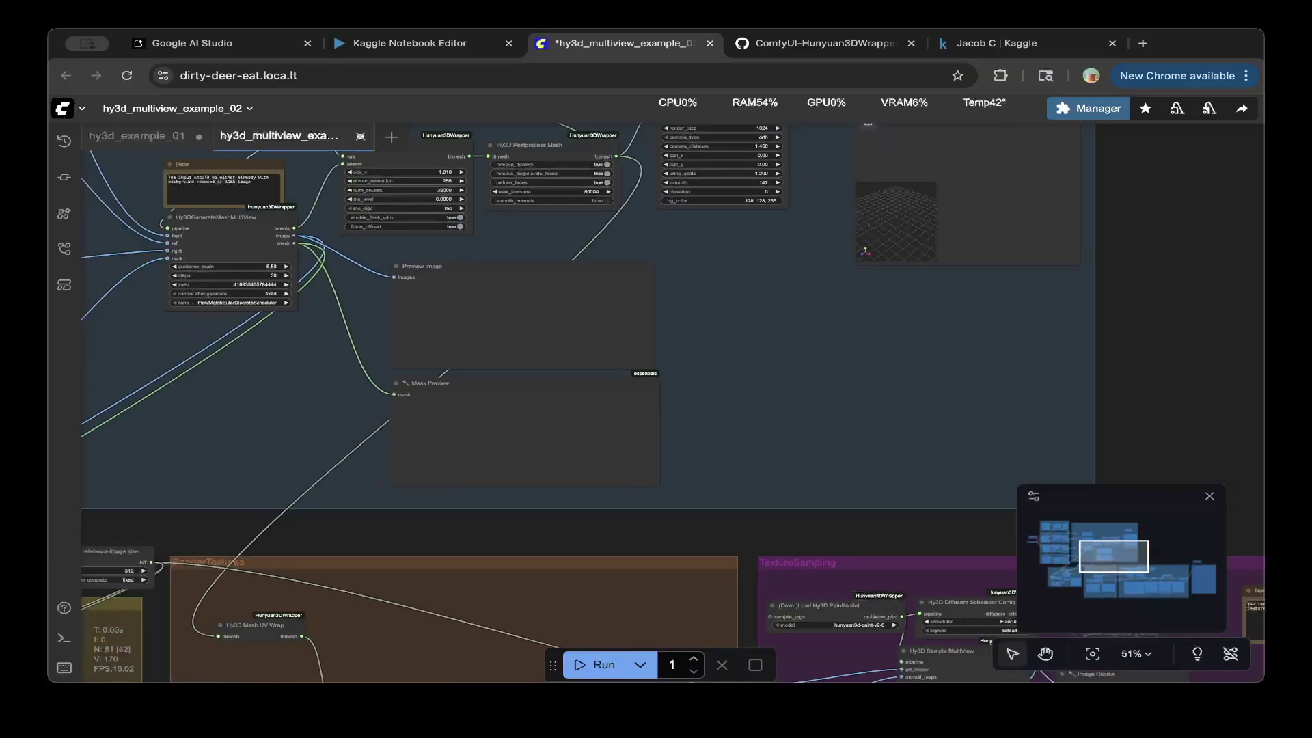
scroll(745, 396, up, 3)
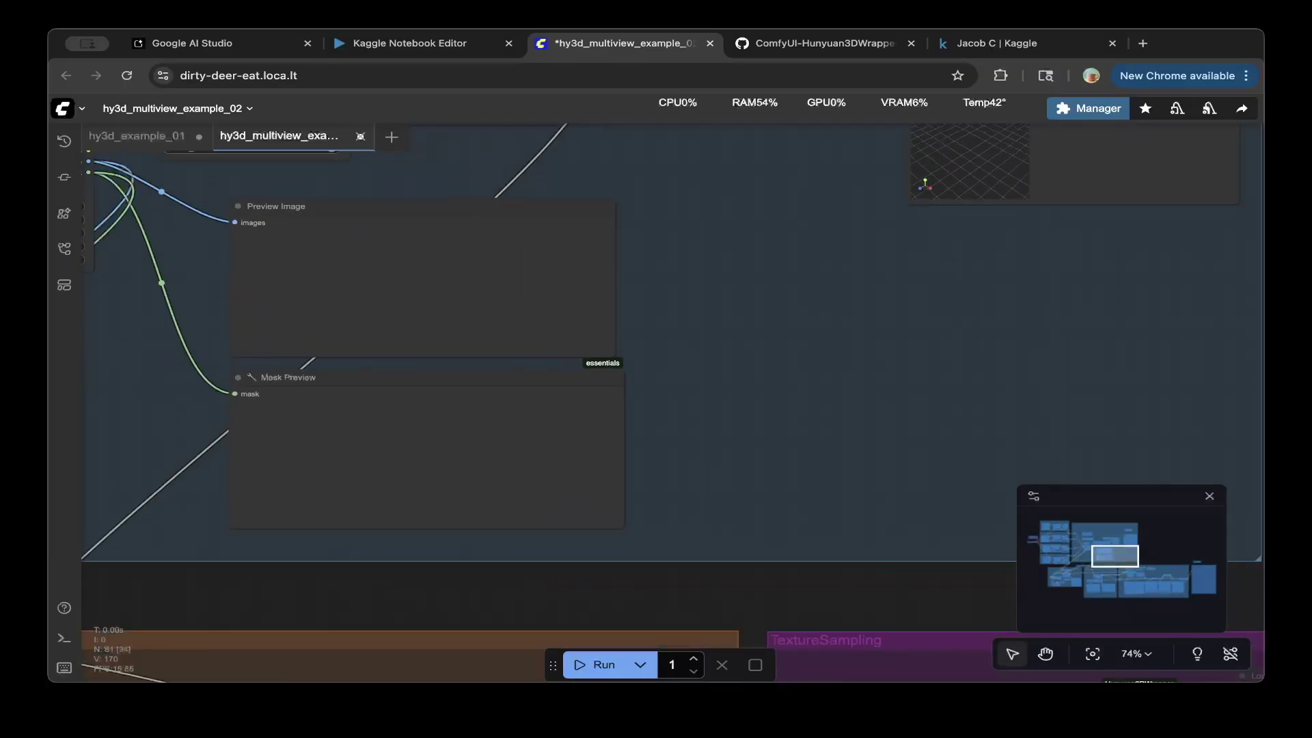
scroll(758, 392, down, 3)
scroll(742, 390, down, 3)
drag(742, 390, 965, 535)
scroll(706, 212, up, 2)
drag(706, 212, 466, 216)
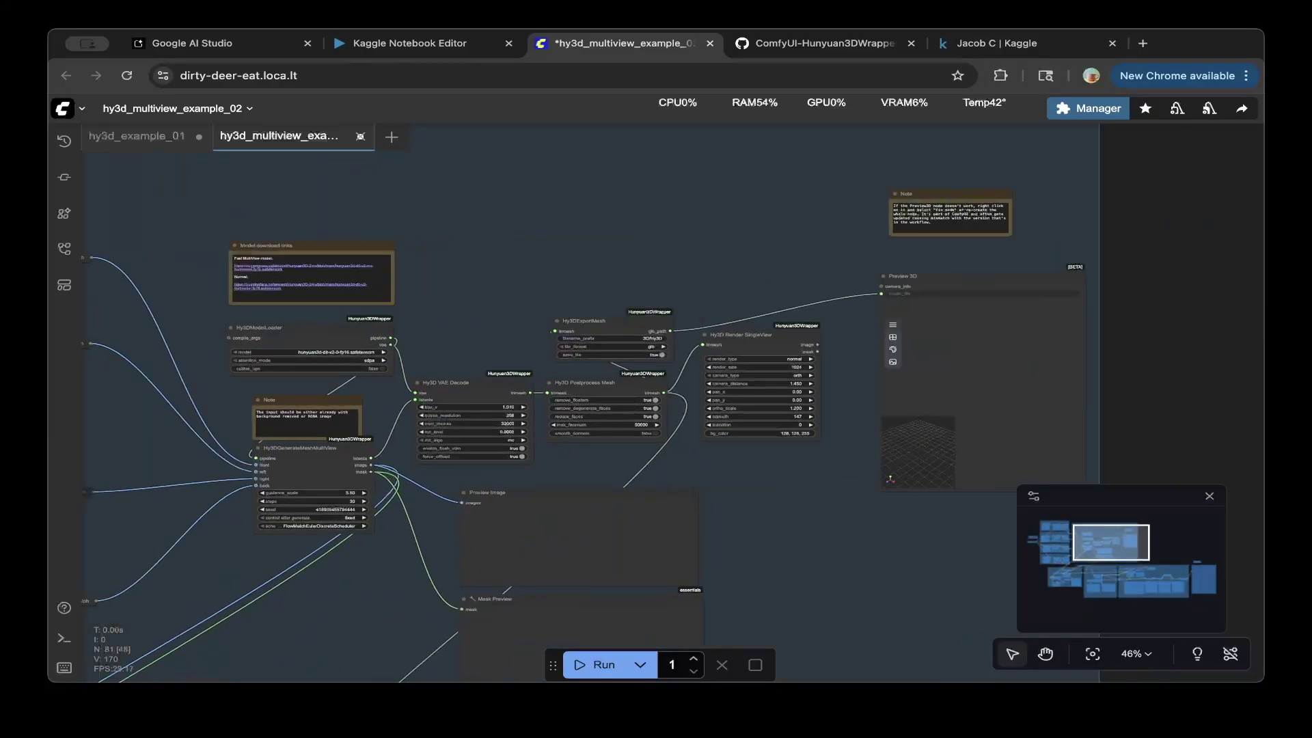
scroll(655, 403, left, 10)
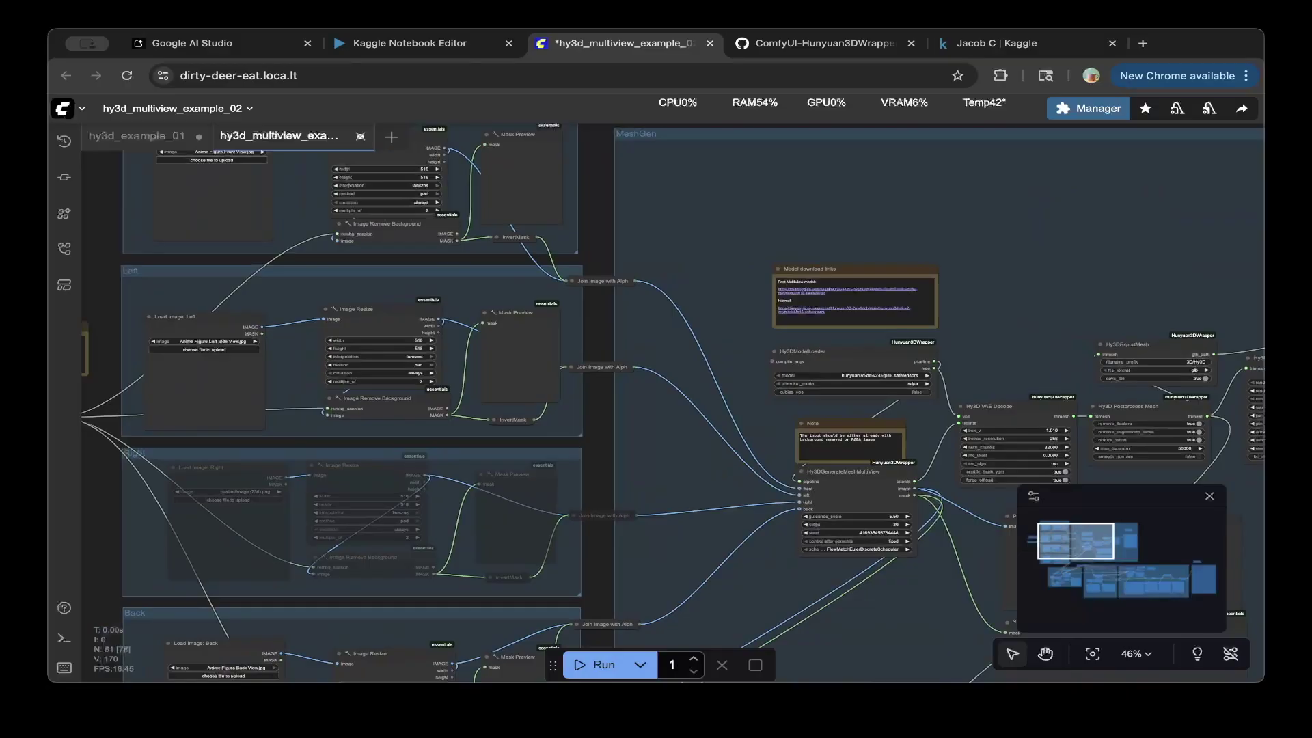
Step: Switch to the Kaggle notebook and check the multi-view run's execution log and completion time
click(424, 43)
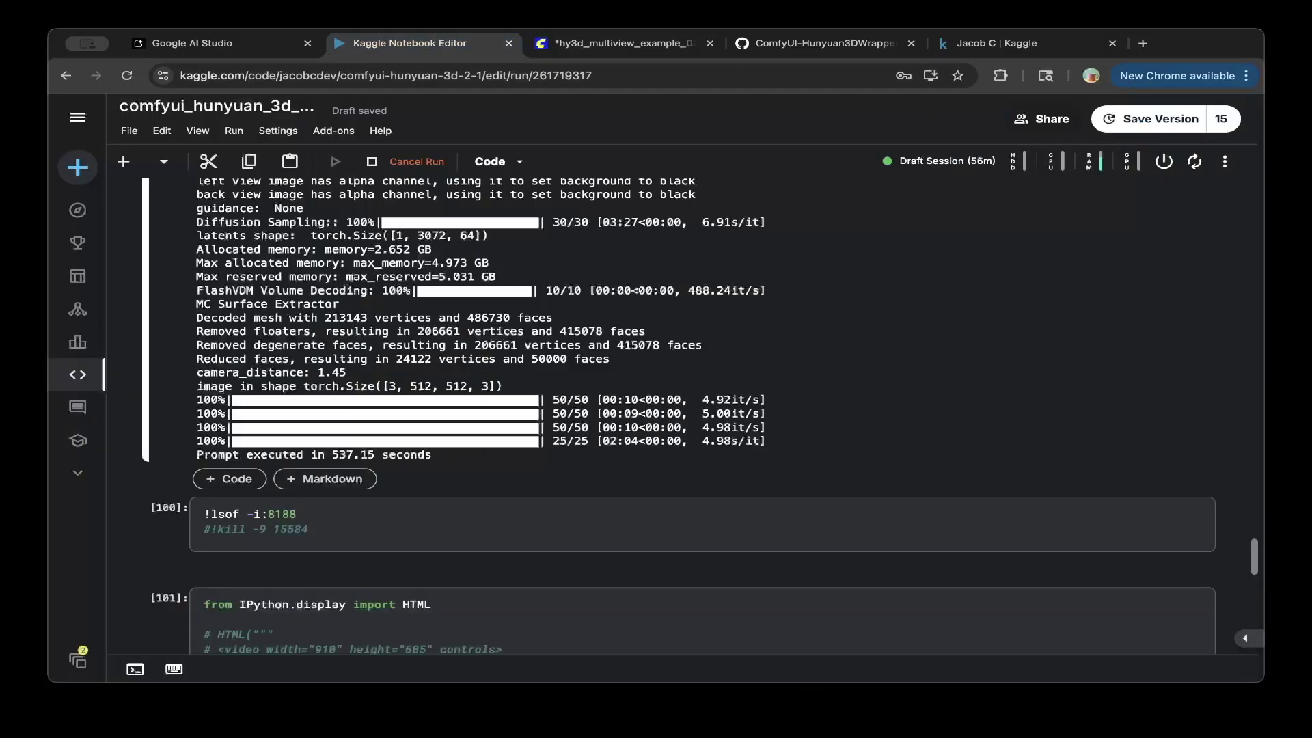
scroll(678, 415, up, 3)
scroll(679, 415, down, 1)
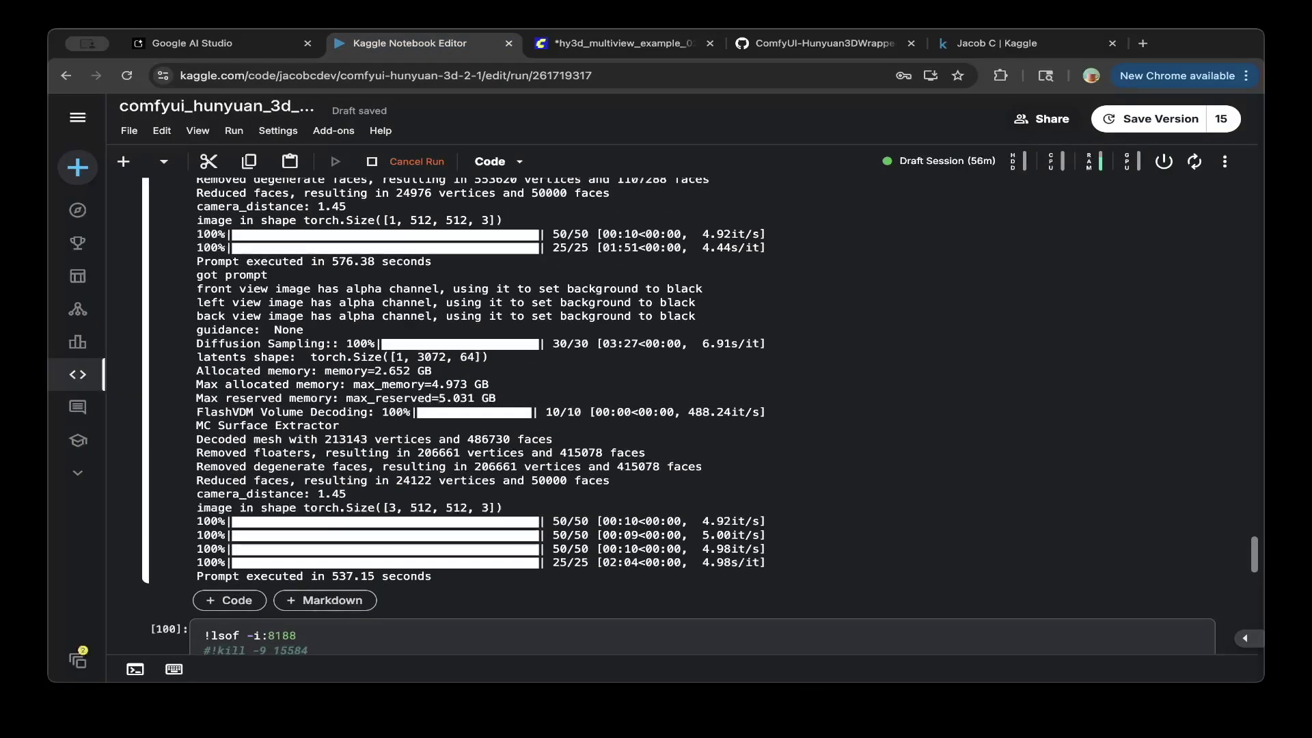
Step: Switch to the ComfyUI multi-view workflow and review the image input groups' links into the MeshGen group
key(ctrl+Tab)
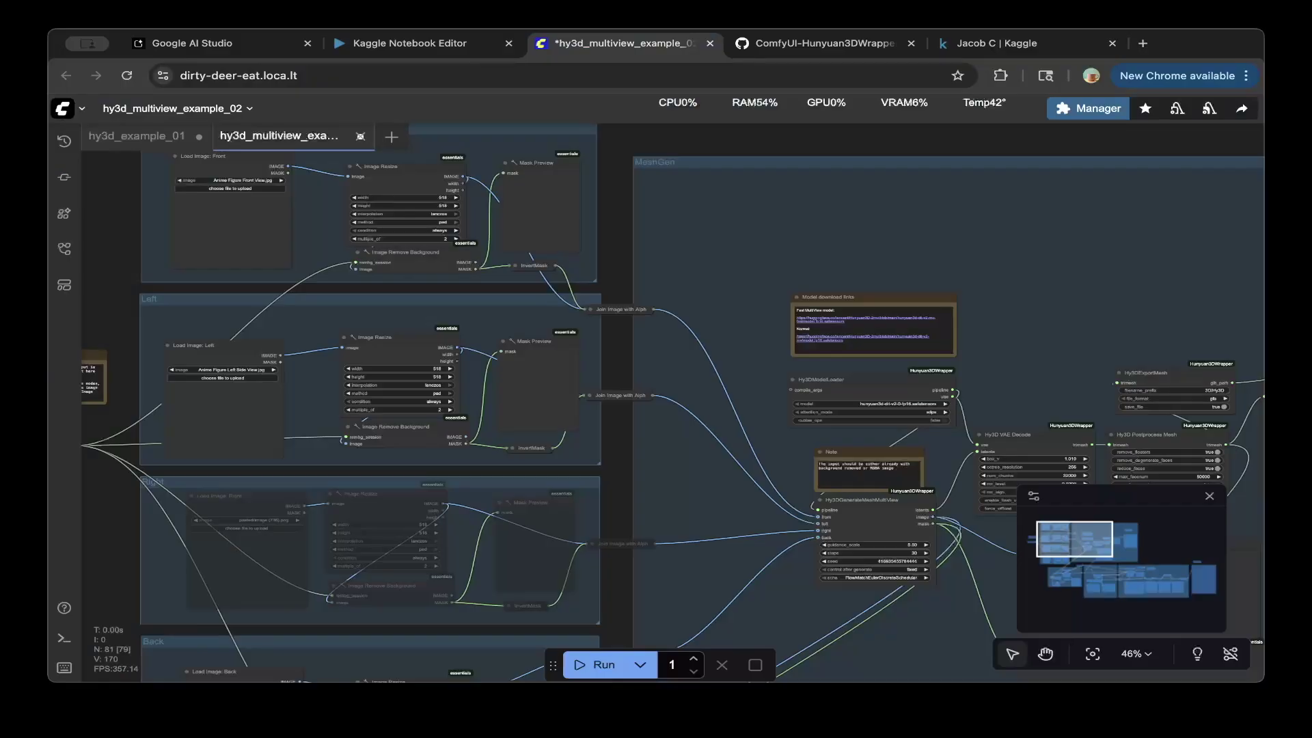
scroll(619, 256, down, 3)
scroll(806, 144, up, 2)
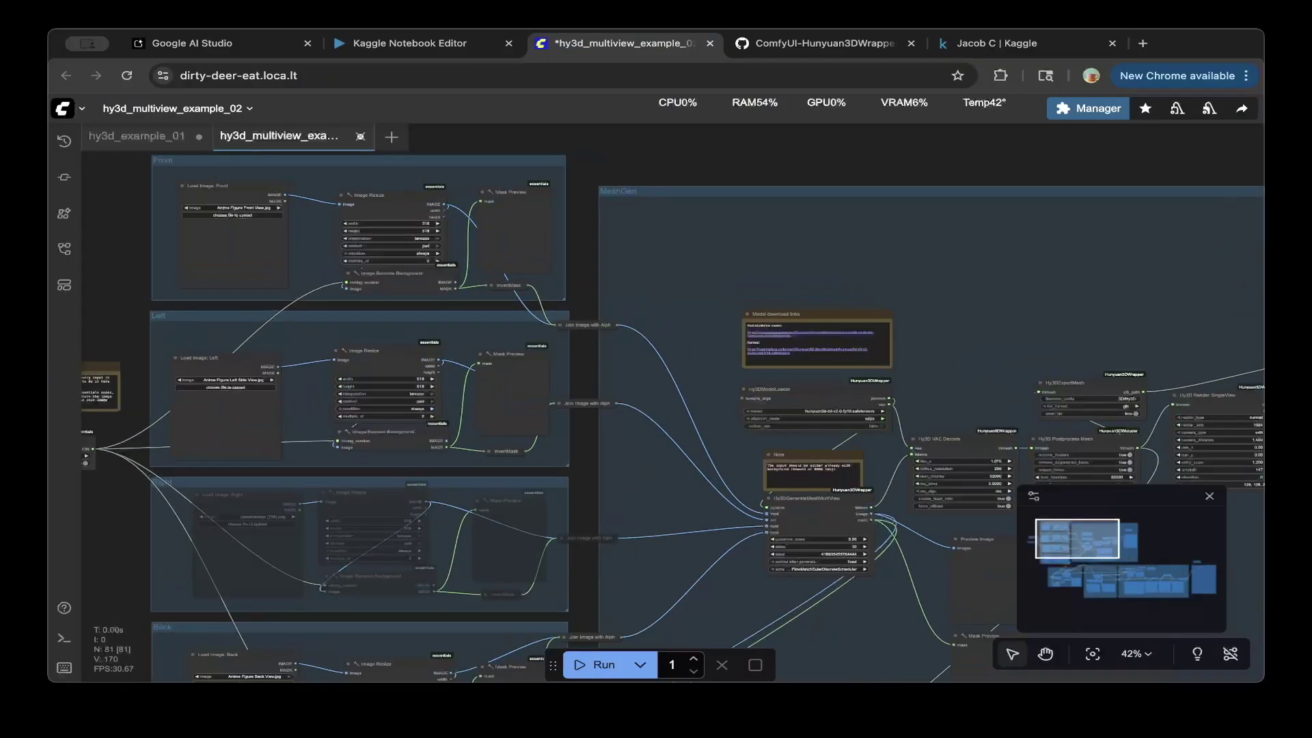
scroll(673, 419, right, 6)
scroll(656, 410, left, 5)
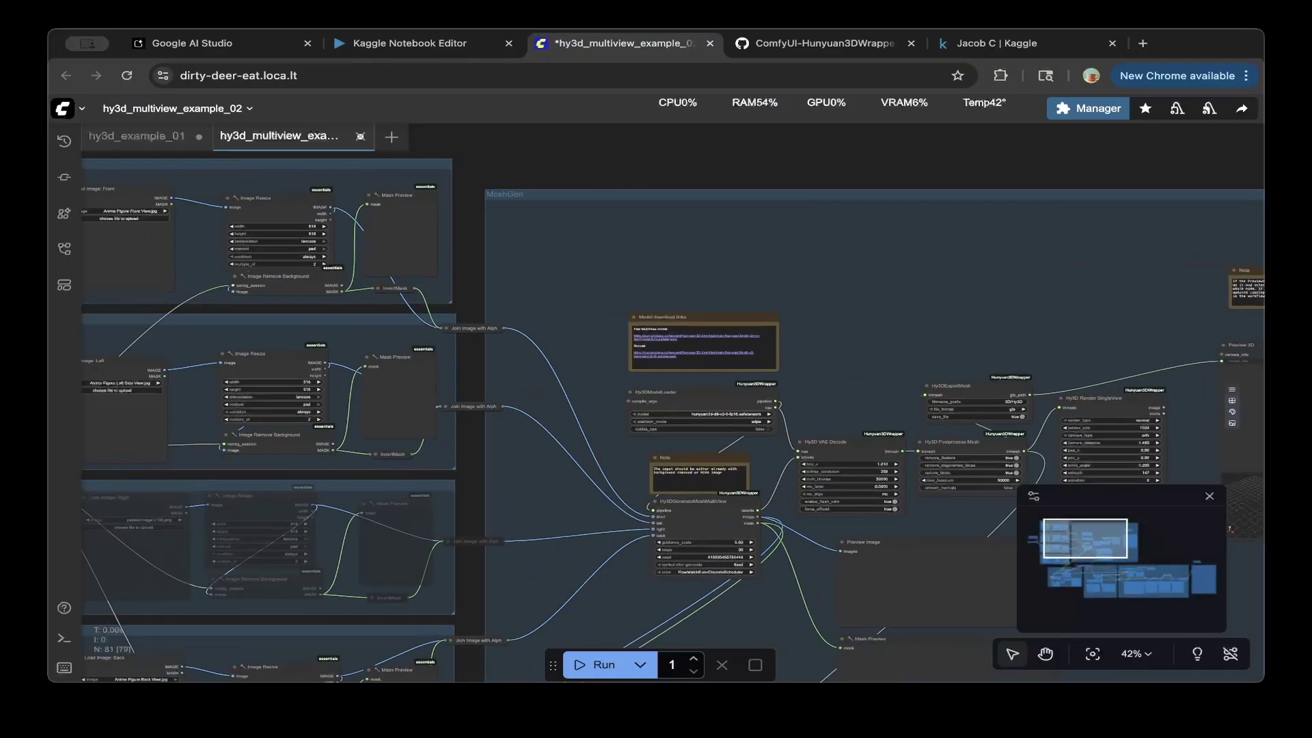
Step: Open the main page of the ComfyUI-Hunyuan3DWrapper GitHub repository and review its README's model, installation and example image sections
key(ctrl+Tab)
click(266, 117)
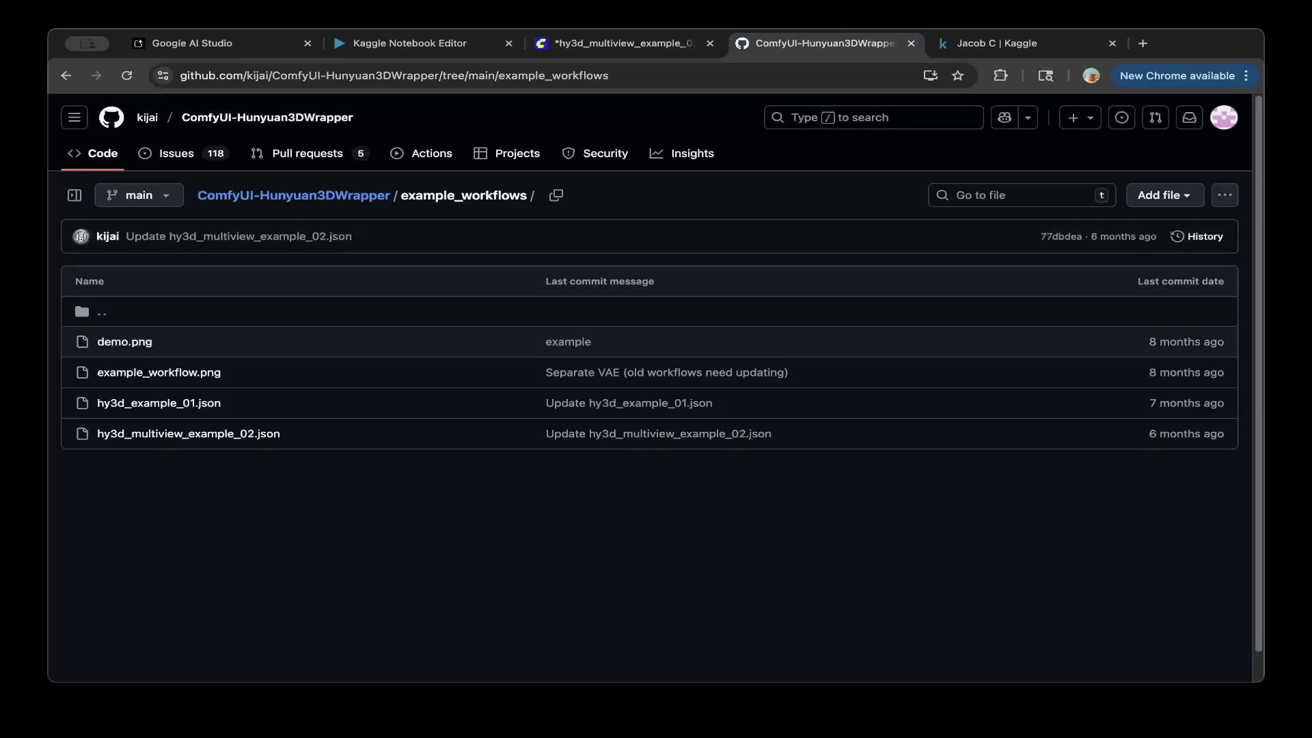
scroll(649, 388, down, 10)
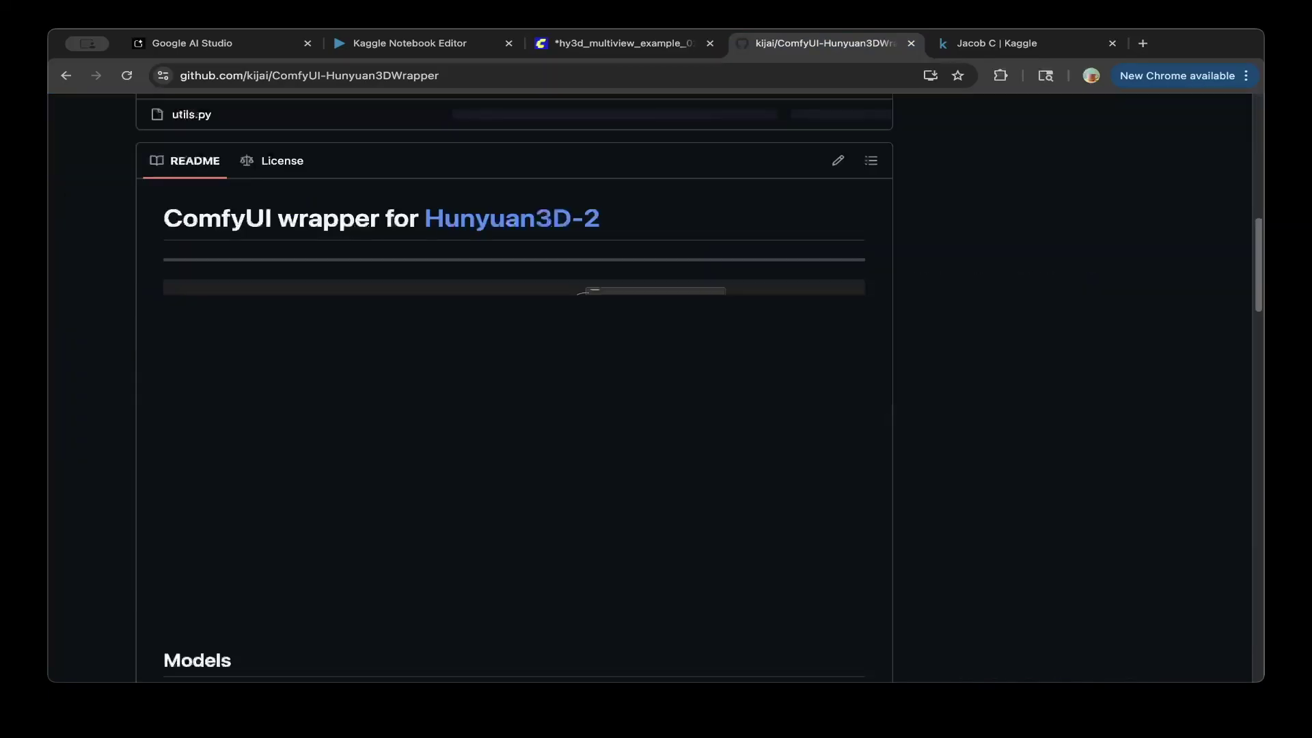
scroll(649, 388, up, 7)
scroll(514, 382, down, 15)
scroll(513, 382, up, 8)
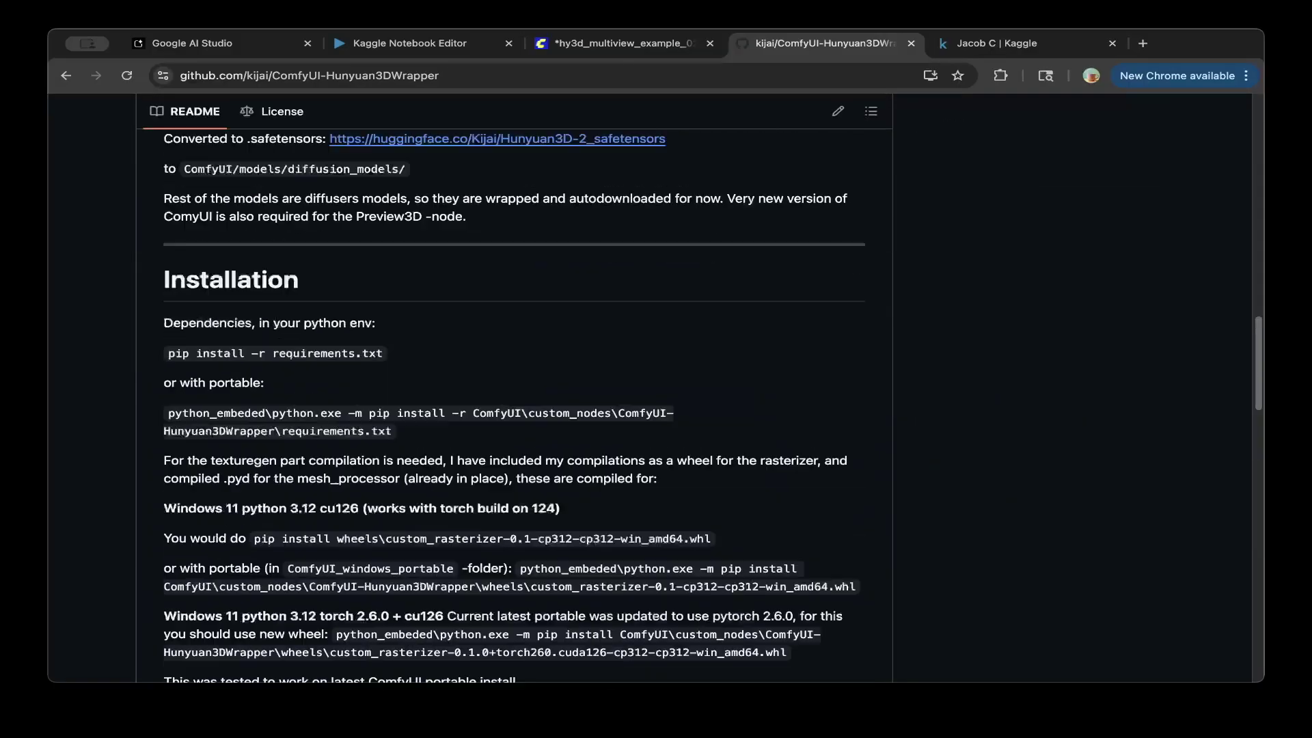
scroll(514, 383, up, 8)
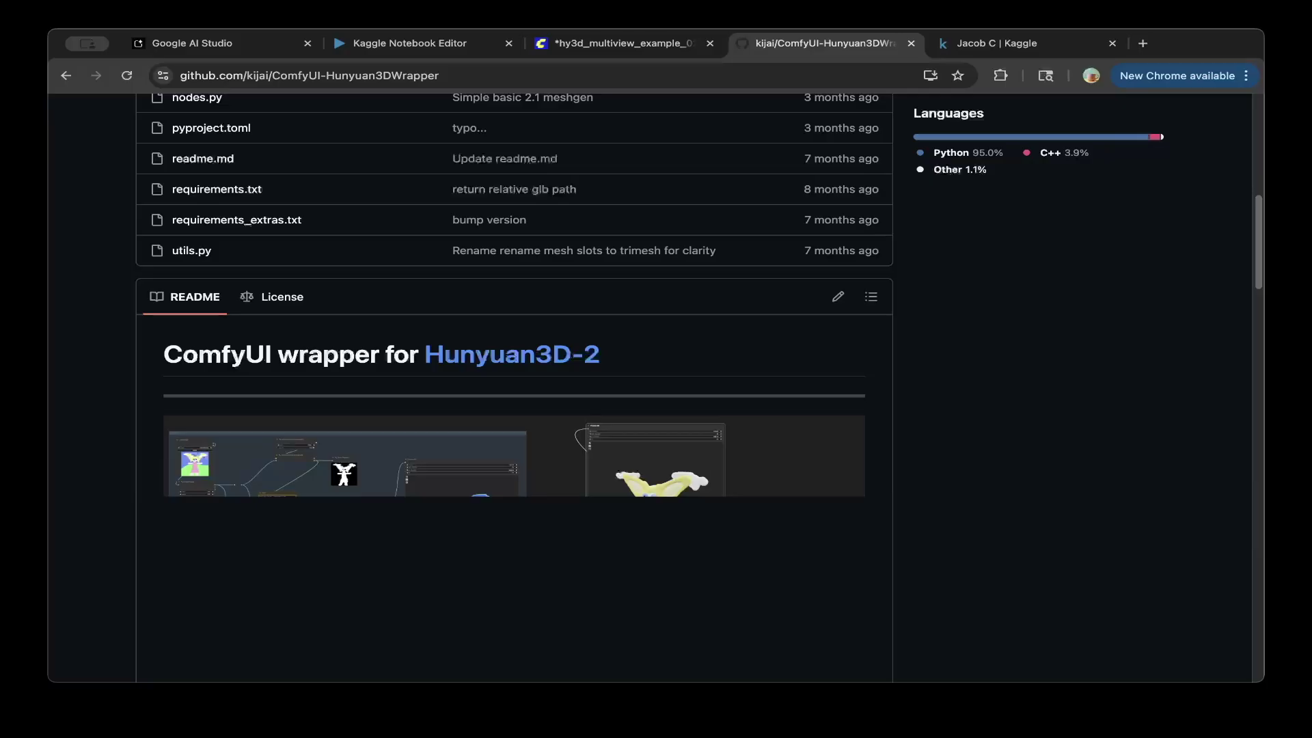
scroll(514, 382, down, 1)
scroll(514, 383, down, 1)
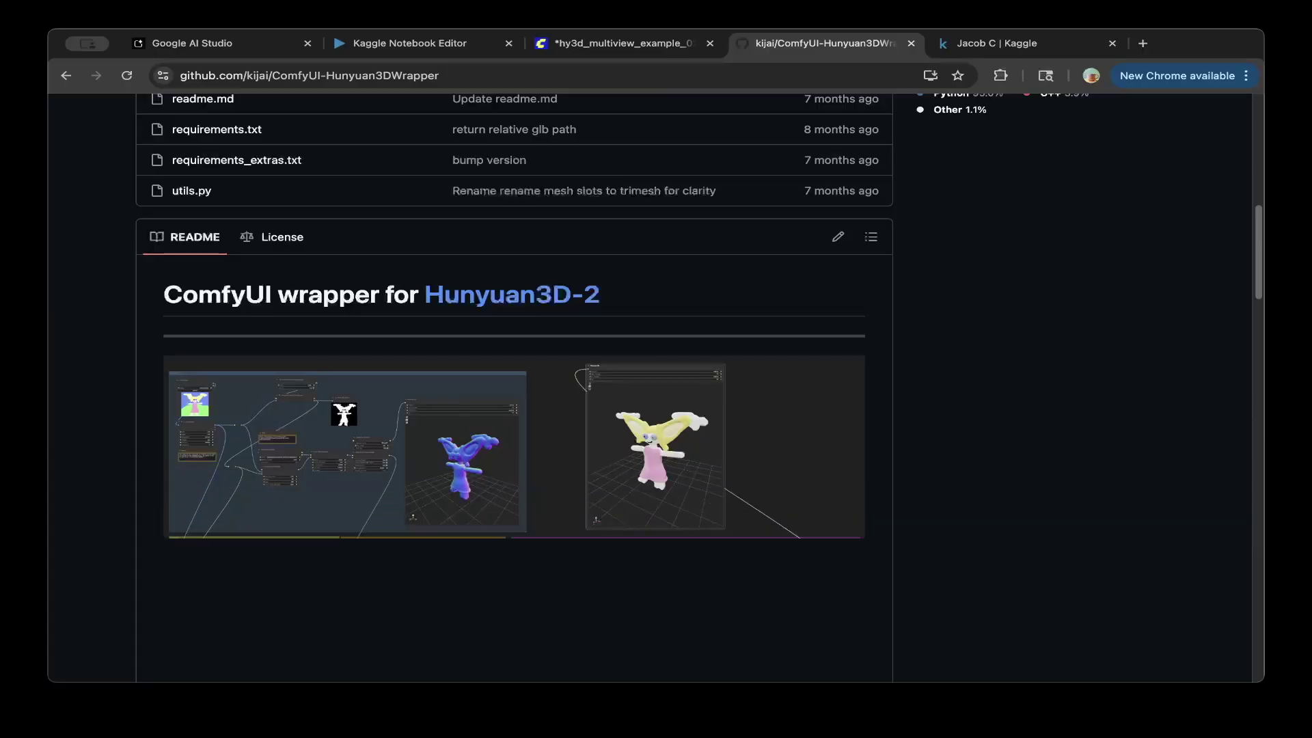
Step: Return to the ComfyUI multi-view workflow and survey its whole layout, from the image inputs and MeshGen group to the final 3D preview
click(624, 43)
scroll(656, 410, right, 4)
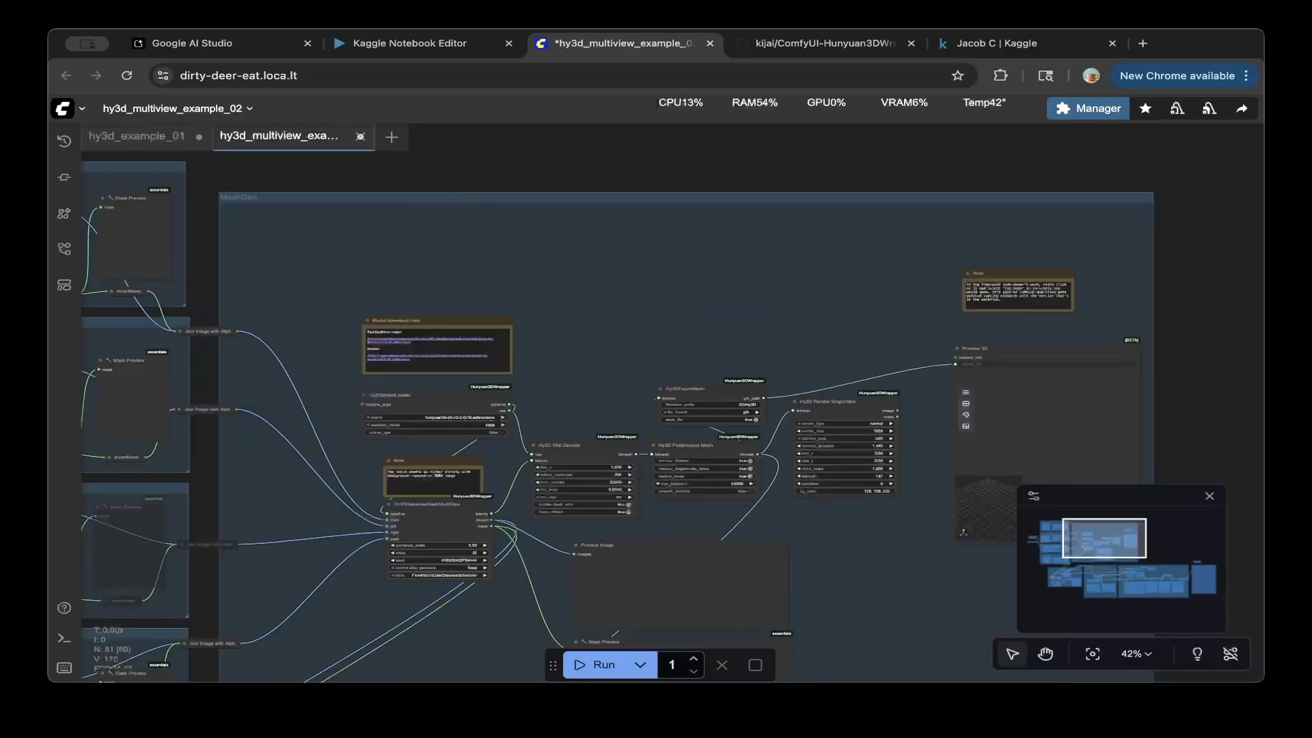
scroll(672, 414, right, 5)
scroll(672, 414, left, 8)
scroll(666, 195, down, 3)
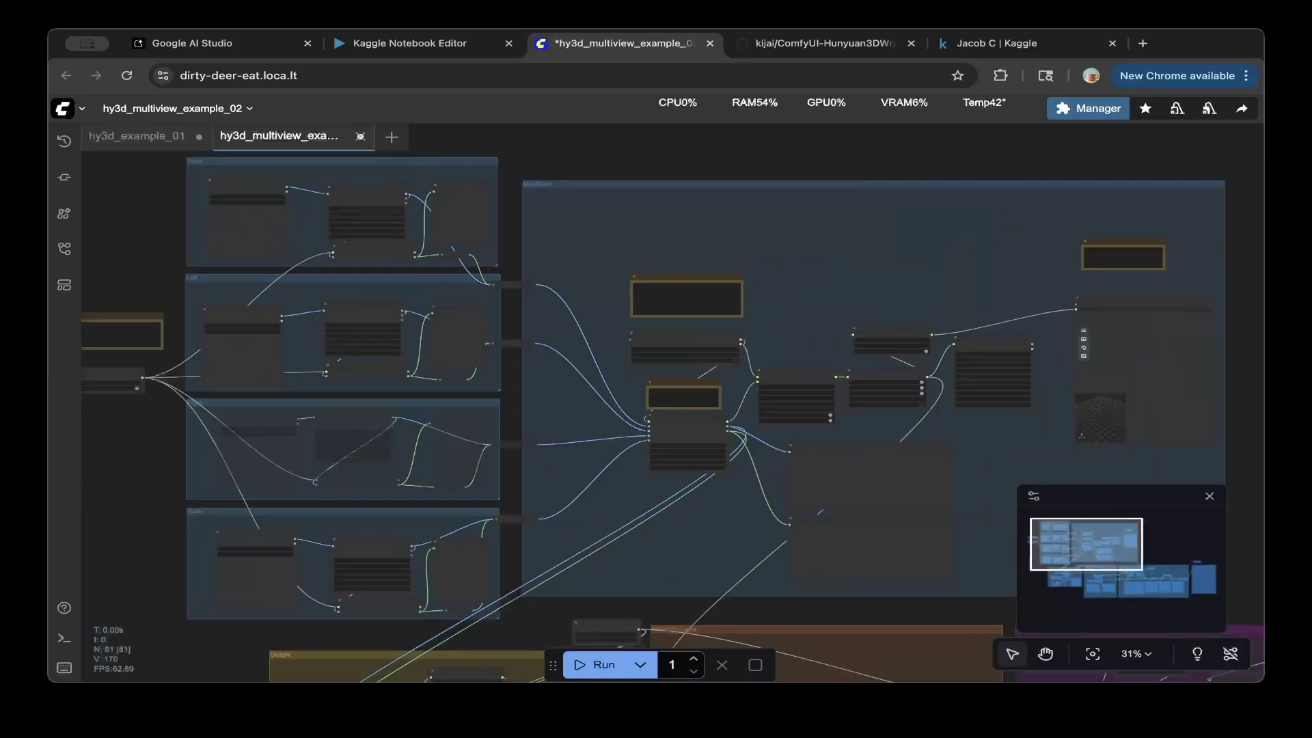
scroll(673, 414, down, 3)
scroll(673, 414, right, 8)
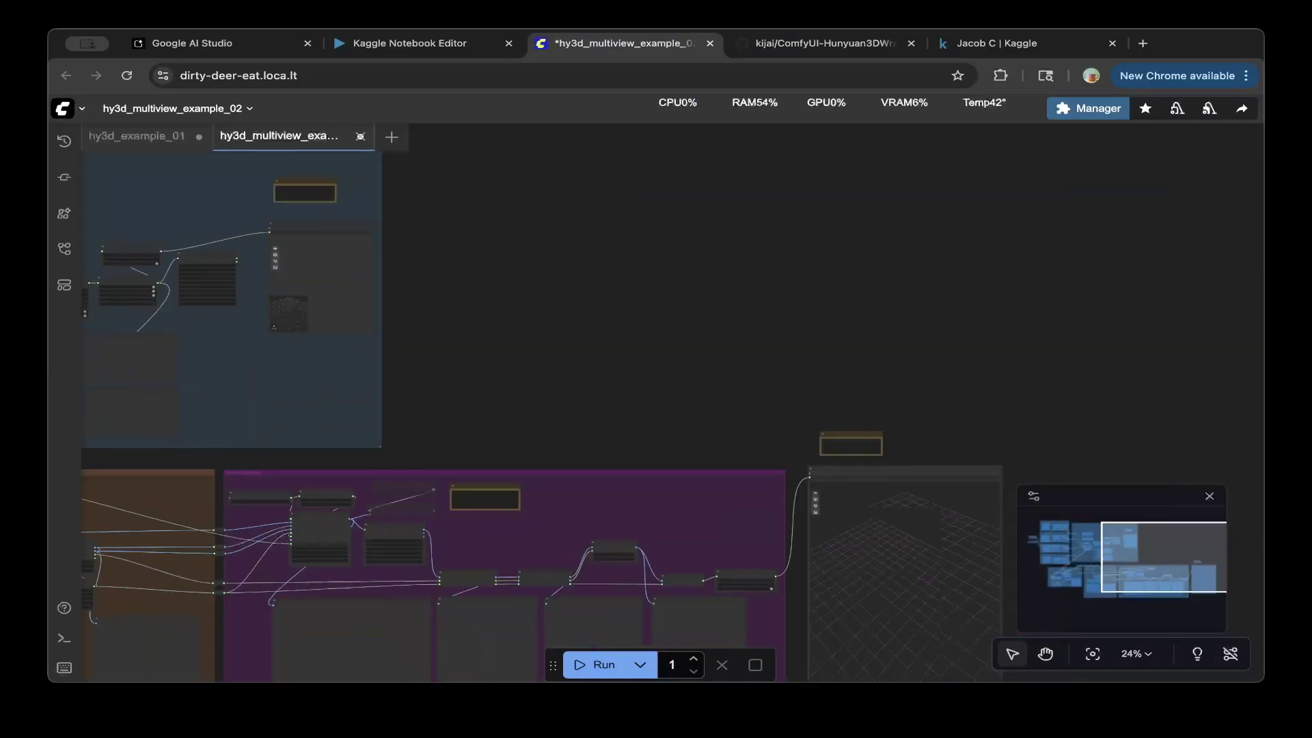
scroll(672, 414, left, 8)
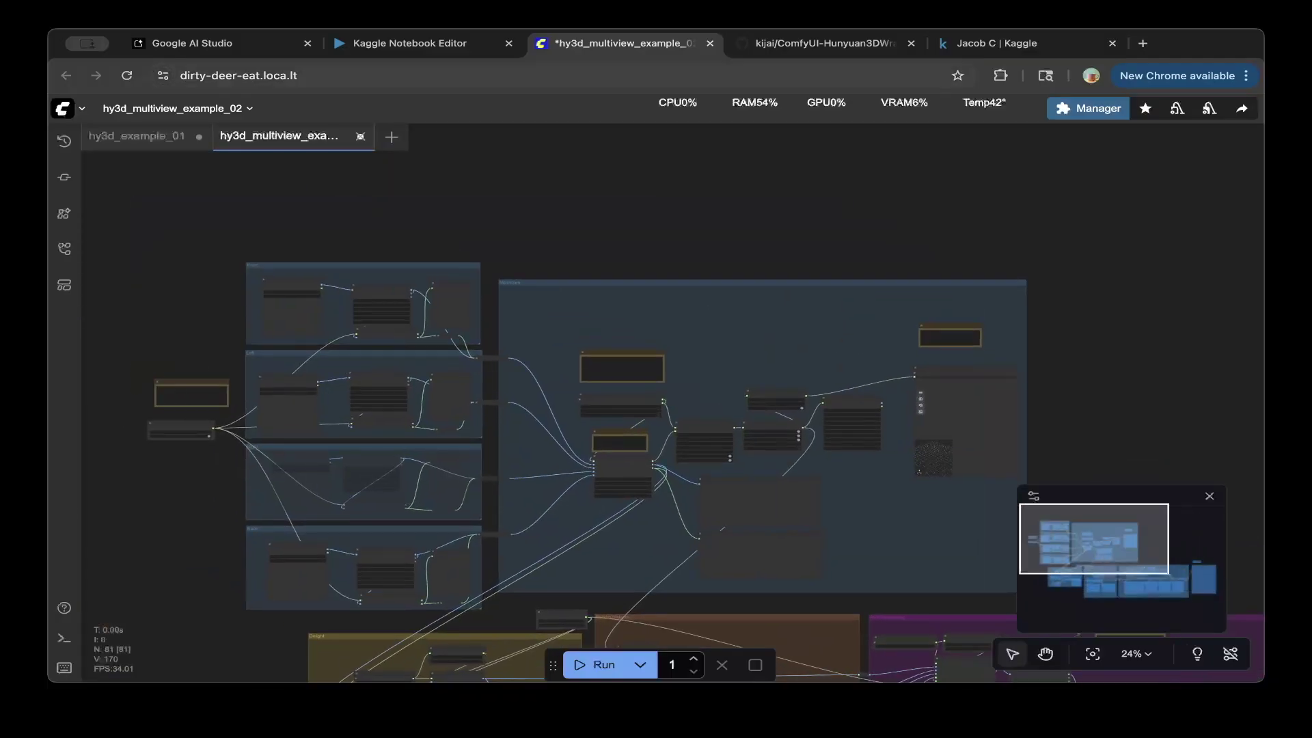